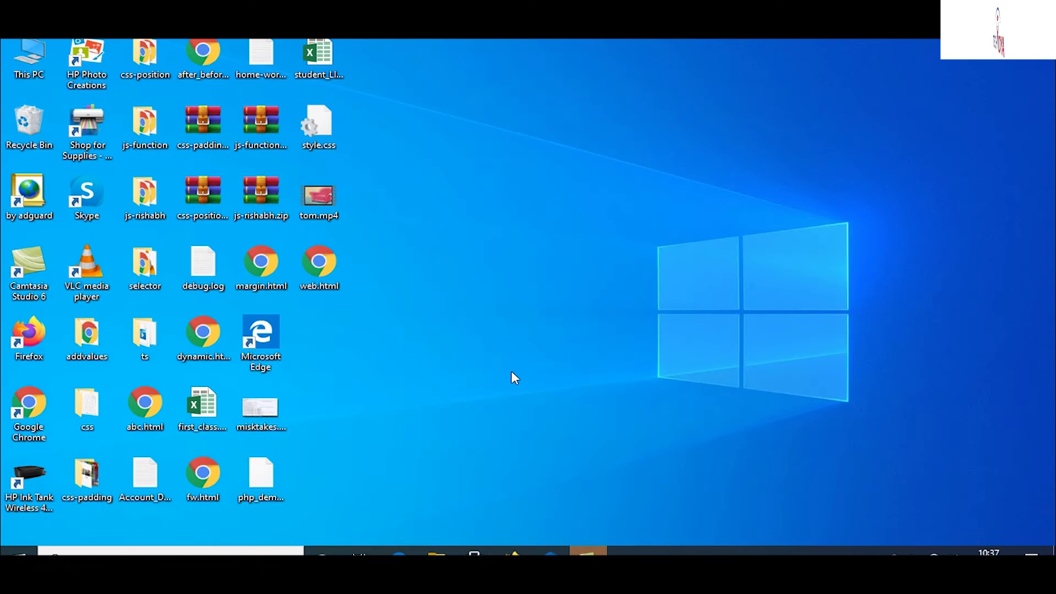
Launch Notepad from the Run box
key(super+r)
text(notep[ad)
key(Return)
text(notepad)
key(Return)
Type the topics line 'basic excel row column cells cell ref sheet ref workbookref' and maximize Notepad
text(basic excel row colu)
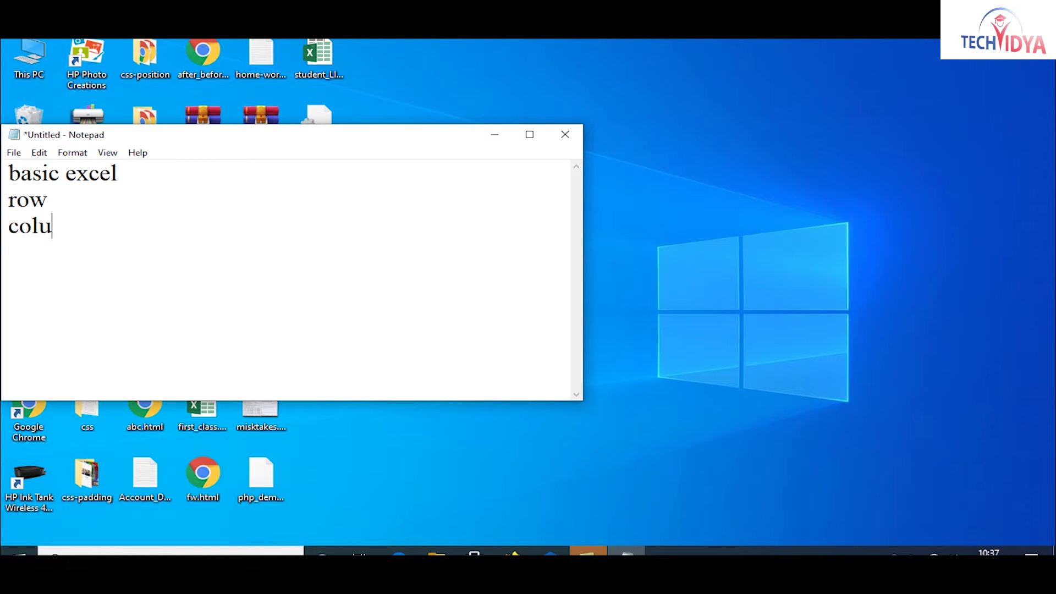
text(mn cells cell ref sheet ref )
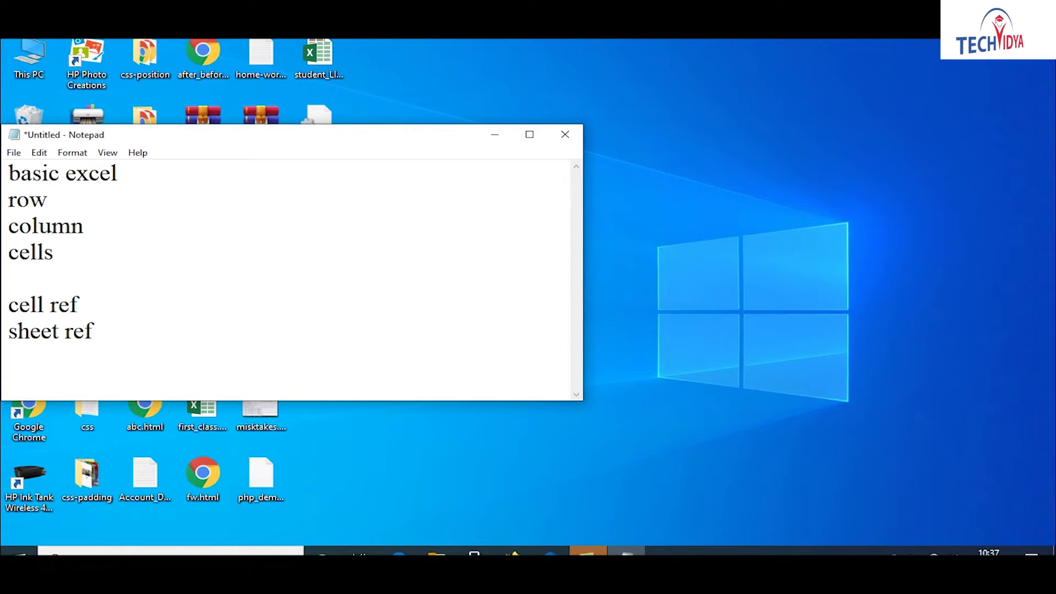
text(workbookref)
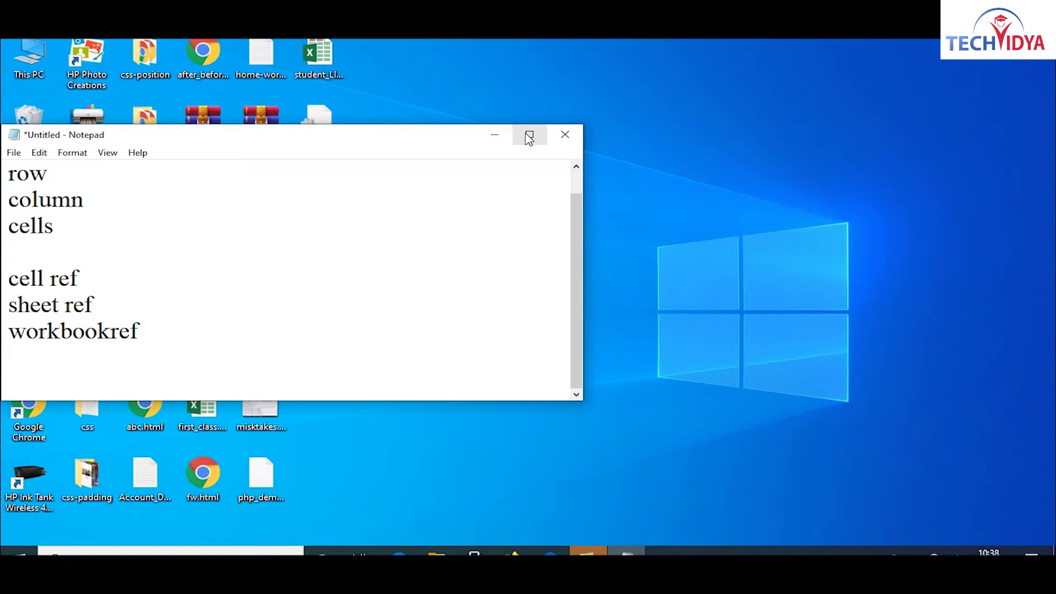
click(530, 134)
click(325, 280)
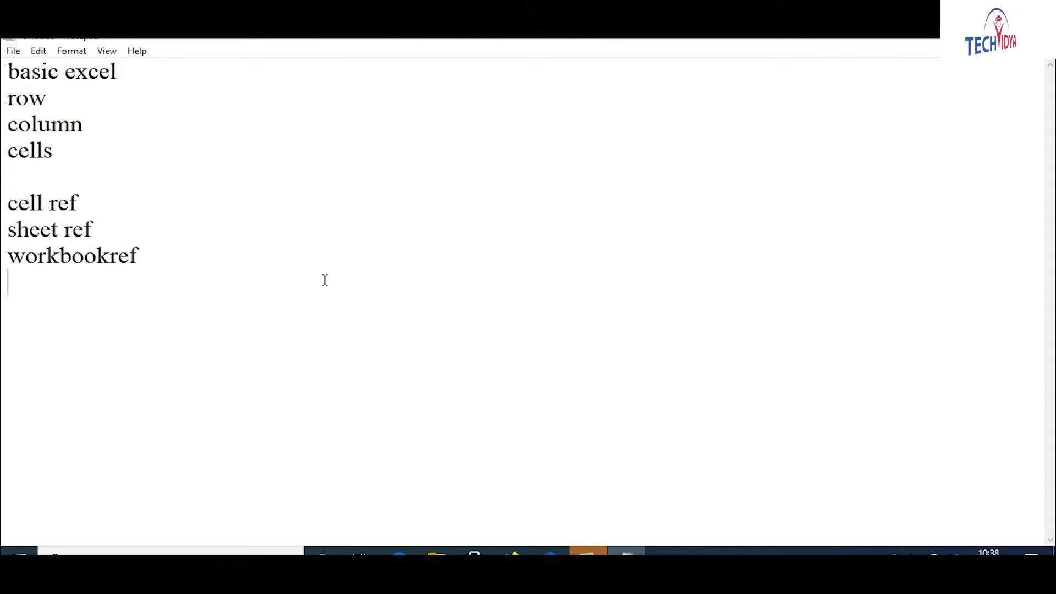
Add an 'Arithmetic Operator' line below the reference topics
key(Return)
text(d)
key(BackSpace)
text(sum)
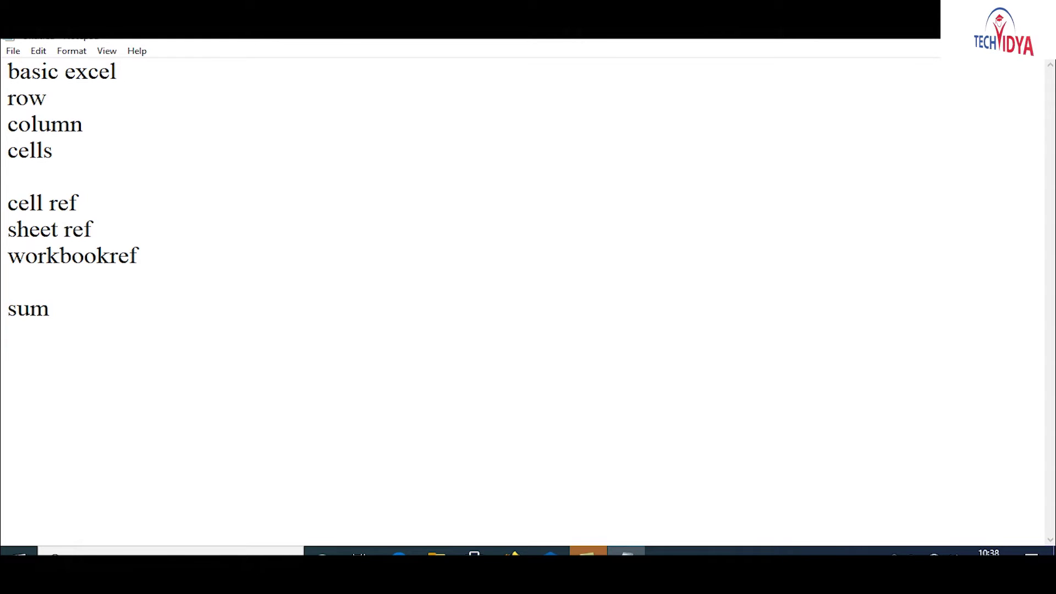
key(BackSpace)
key(BackSpace)
key(BackSpace)
text(Artim)
key(BackSpace)
text(hmetic p)
key(BackSpace)
text(Operator)
key(Return)
Add lines for Logical, conditional, 'and if or not' and 'assign Operator'
text(Logical)
key(Return)
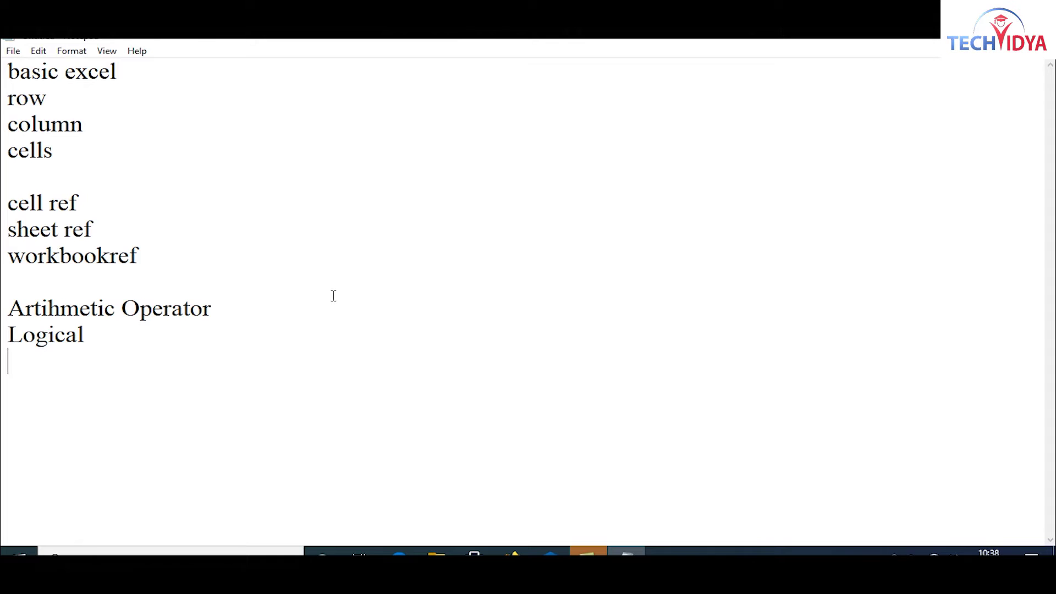
text(conditional)
key(Return)
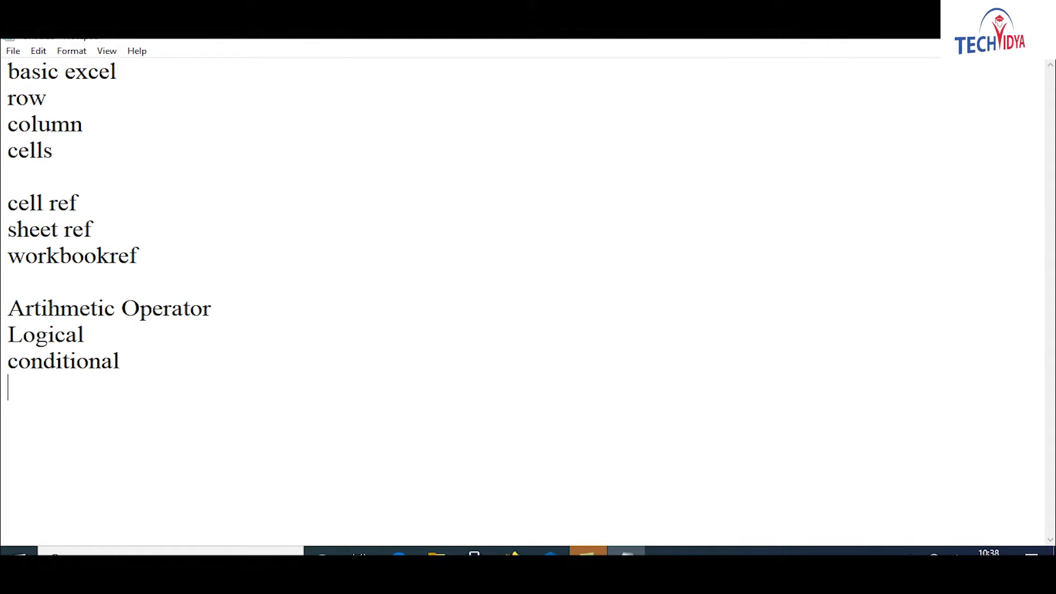
text(and if or not)
key(Return)
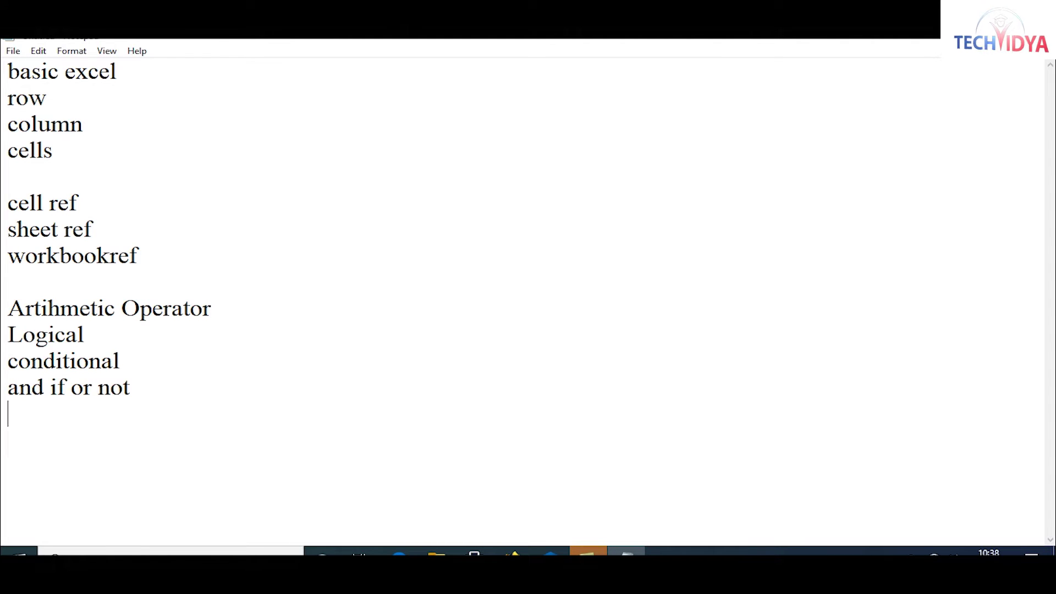
text(assign Opertor)
key(BackSpace)
key(BackSpace)
key(BackSpace)
text(ator)
key(Return)
key(Return)
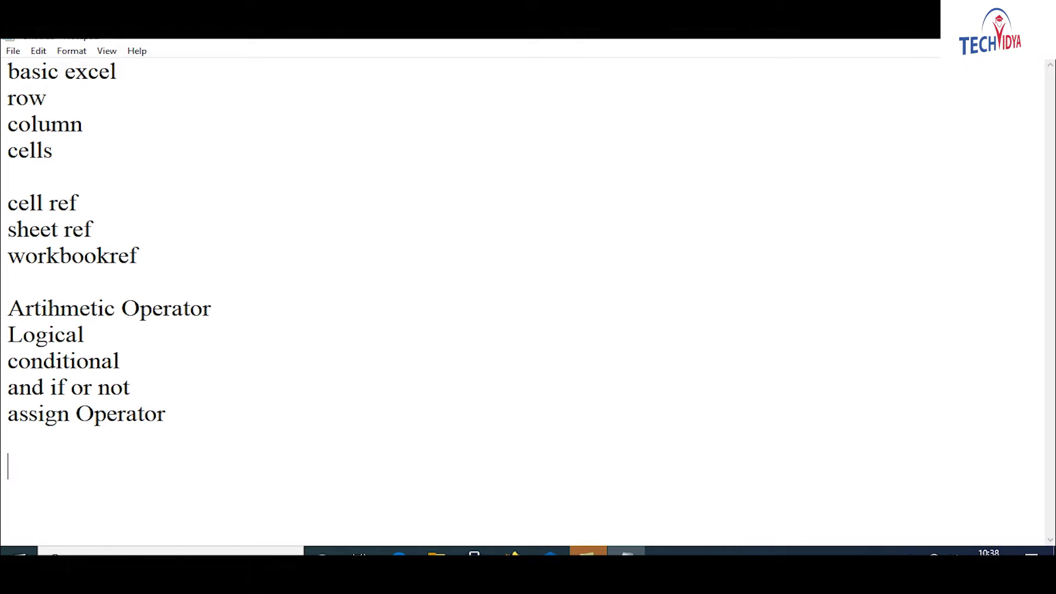
Launch Excel and start a blank workbook
key(super+r)
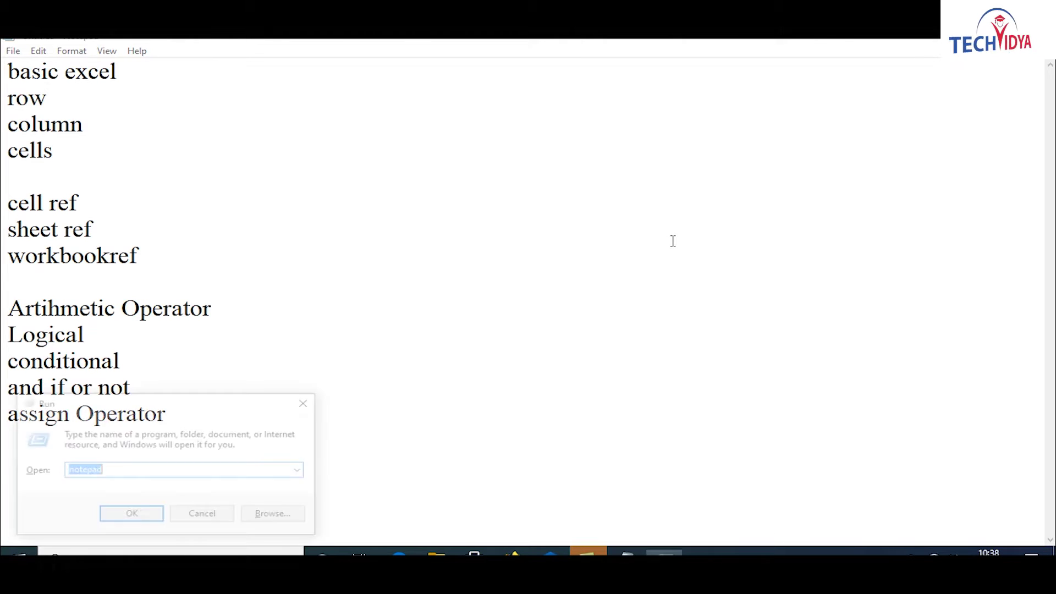
text(excel)
key(Return)
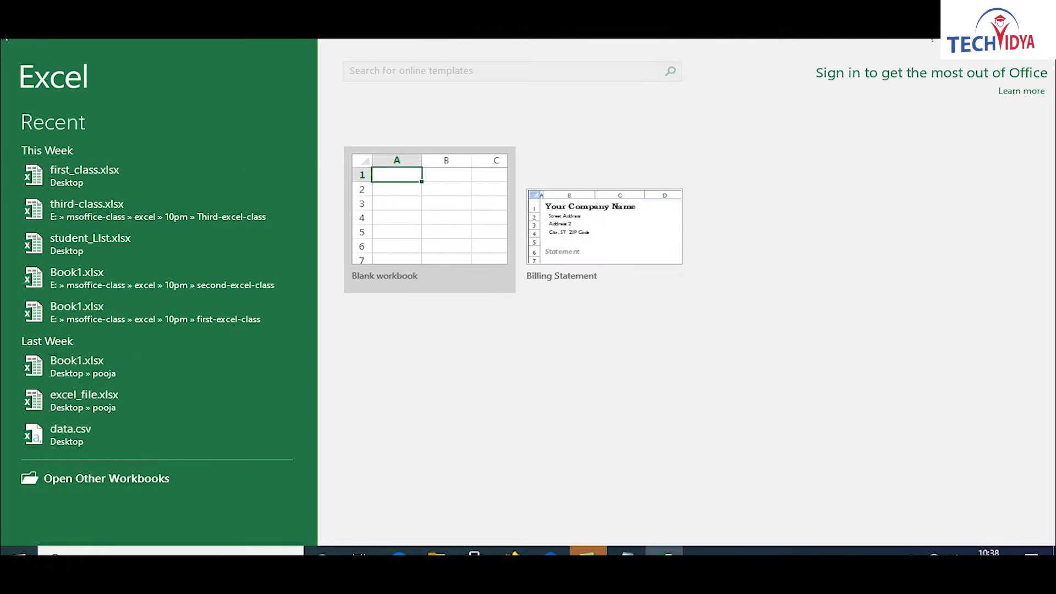
key(Return)
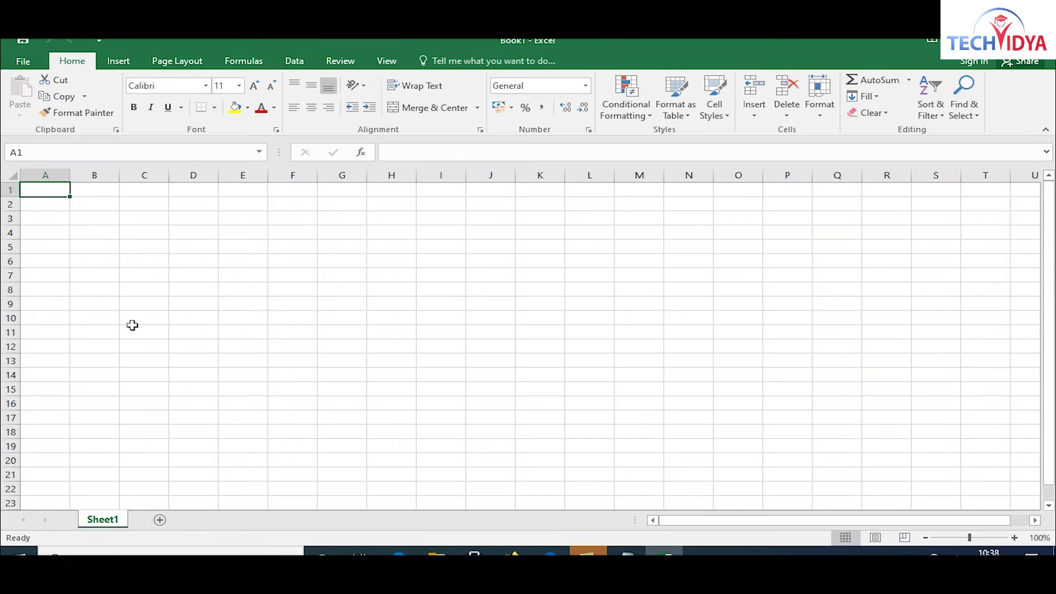
Enter a =RANDBETWEEN(20,98) random-number formula in cell A1
text(=randb)
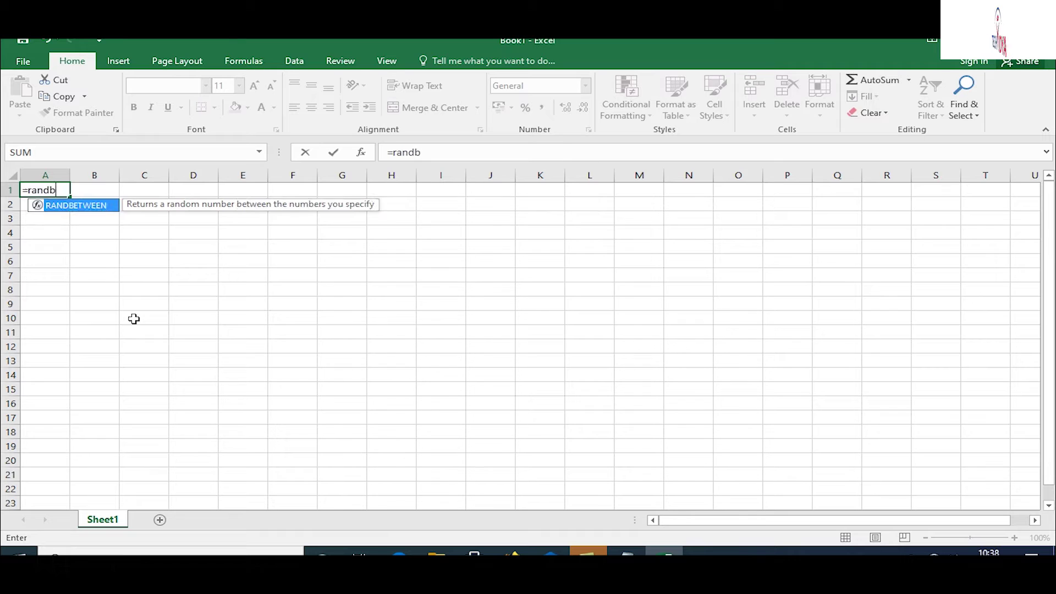
key(Tab)
text(10)
key(BackSpace)
key(BackSpace)
text(20,30))
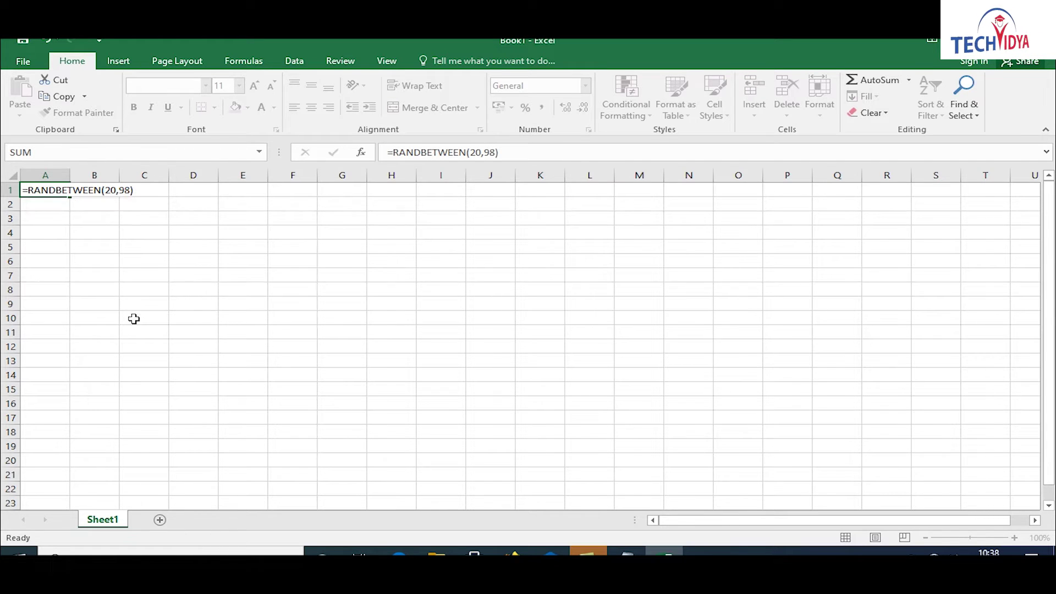
key(Return)
Fill the formula down to A23 and paste the column back as fixed values
key(Up)
key(shift+Down)
key(shift+Down)
key(shift+Down)
key(shift+Down)
key(shift+Down)
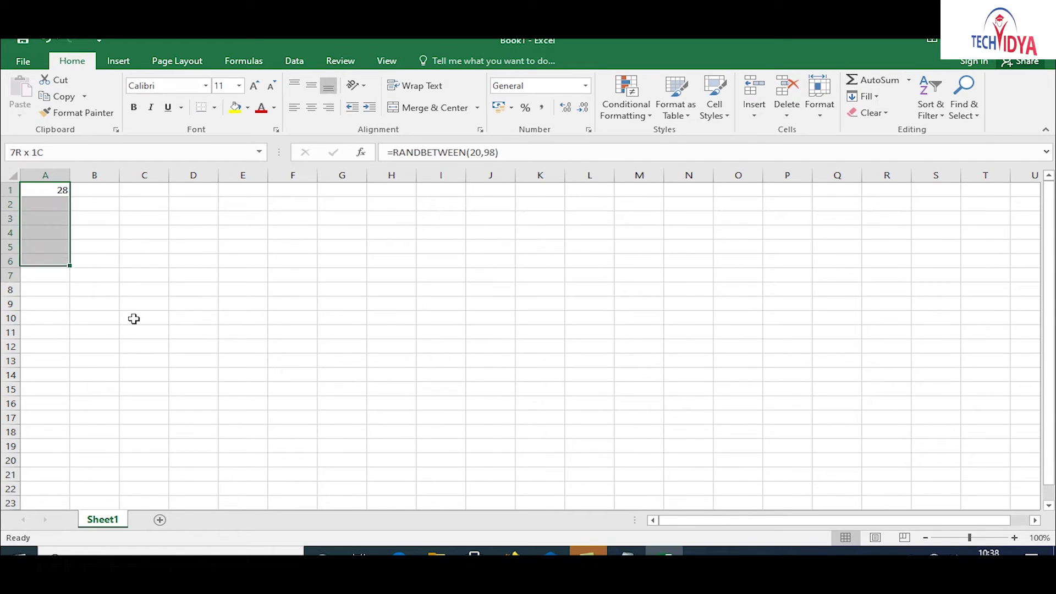
key(shift+Down)
key(shift+Down)
key(shift+Down)
key(shift+Down)
key(shift+Down)
key(ctrl+d)
key(ctrl+c)
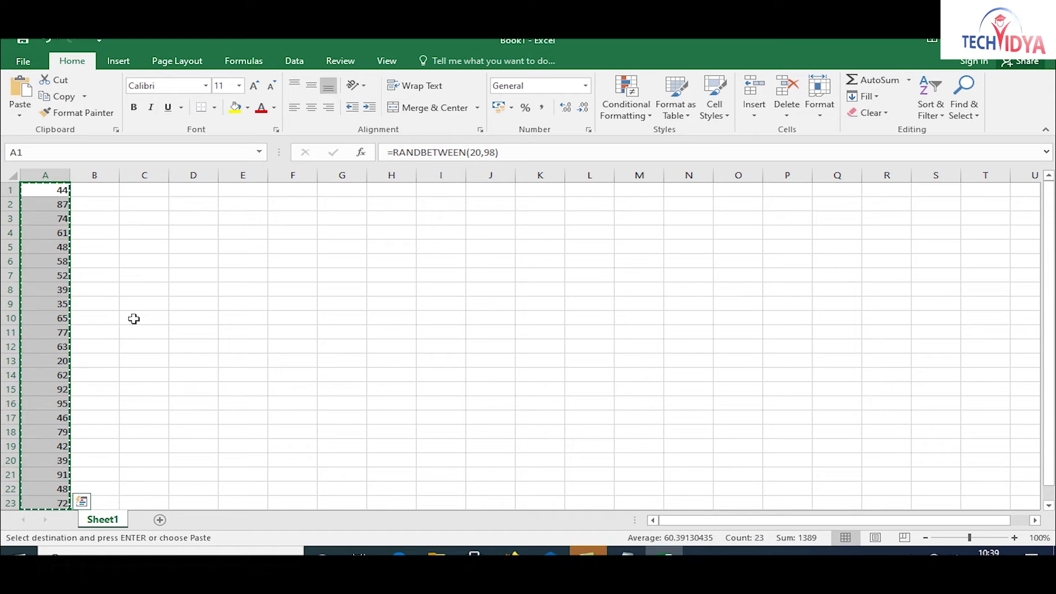
key(alt)
key(h)
key(v)
key(v)
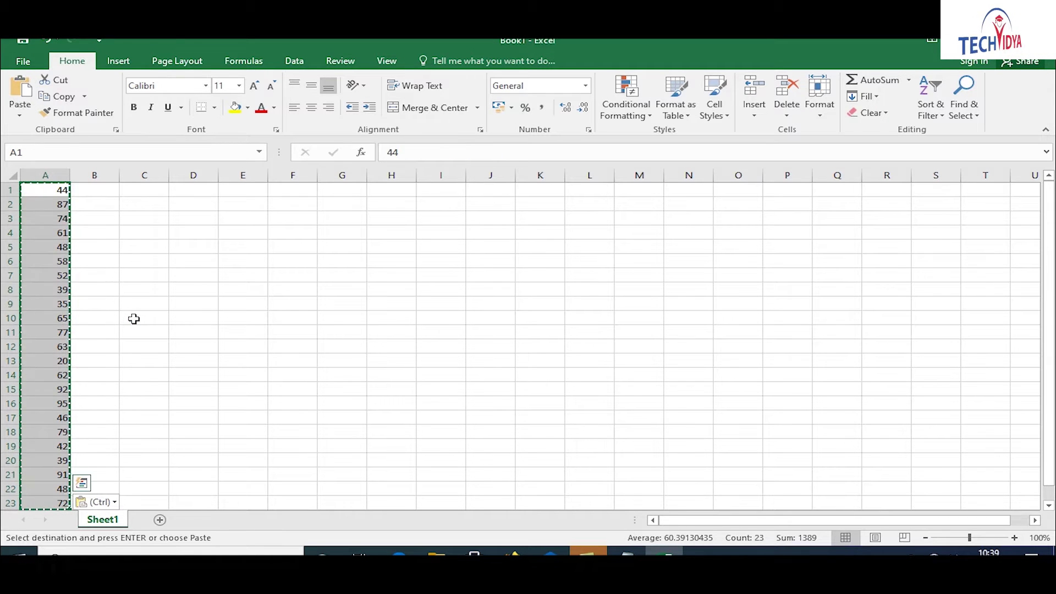
key(ctrl)
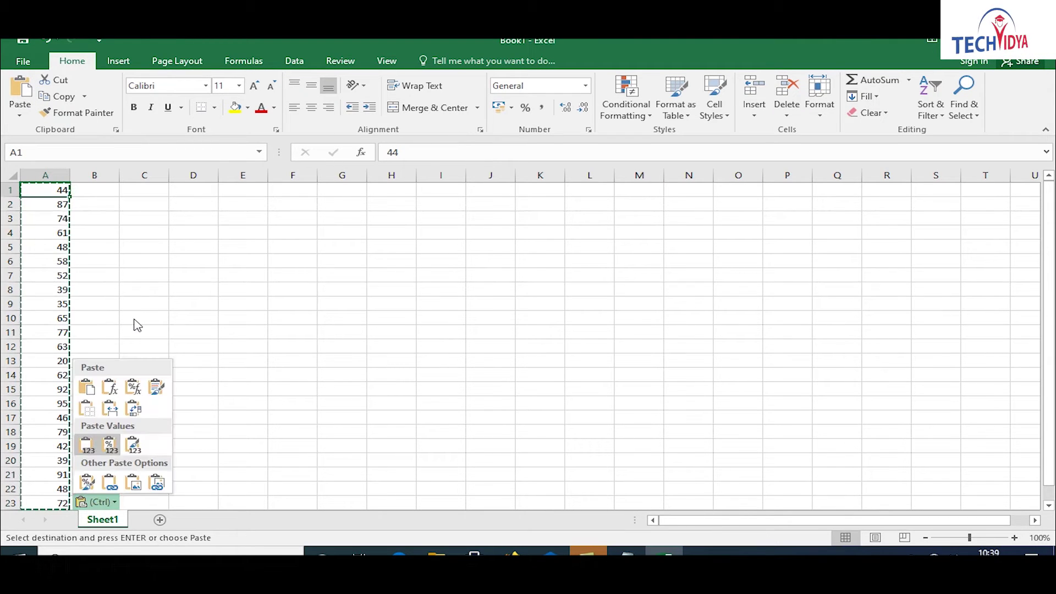
key(Escape)
key(Escape)
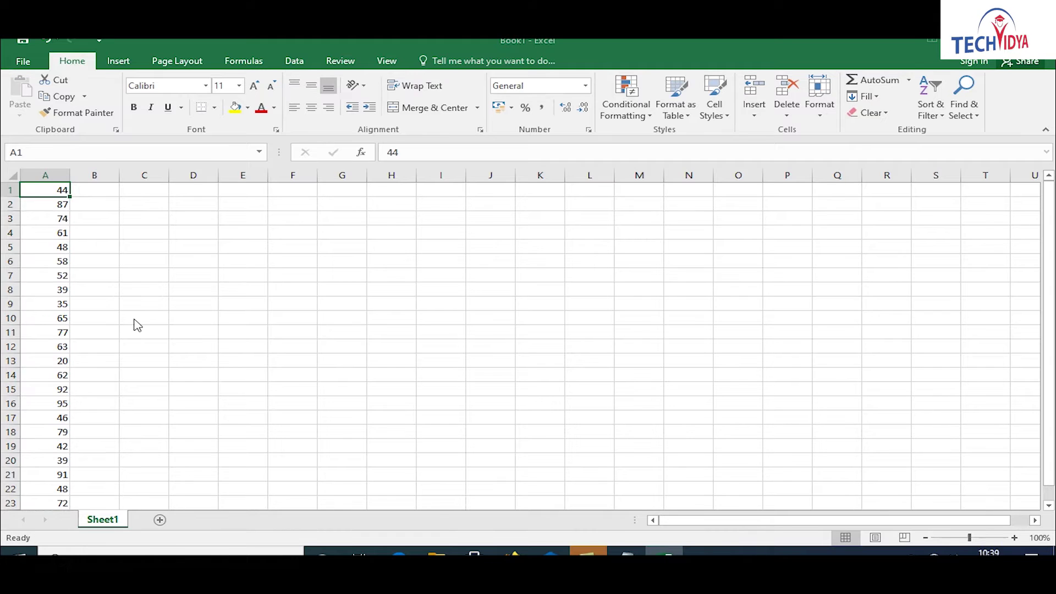
Insert a cell at A1 shifting the numbers down, and add Per and Grade headings
key(ctrl+shift+equal)
key(Return)
key(F2)
text(Per)
key(Tab)
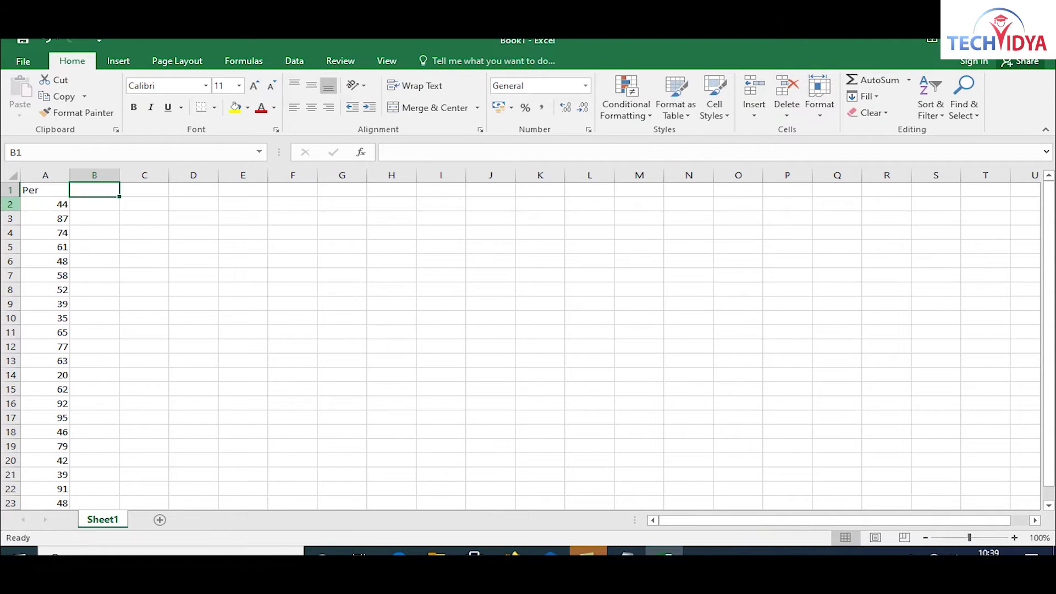
text(Grade)
key(Return)
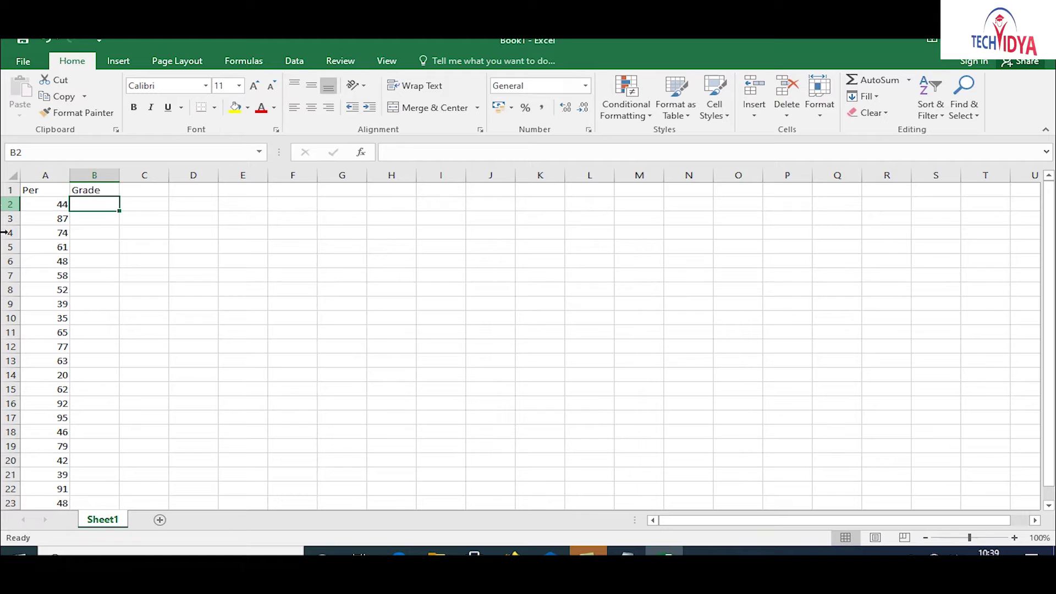
Start the grade table at L8 with 80 A and 60 B
click(597, 291)
text(8)
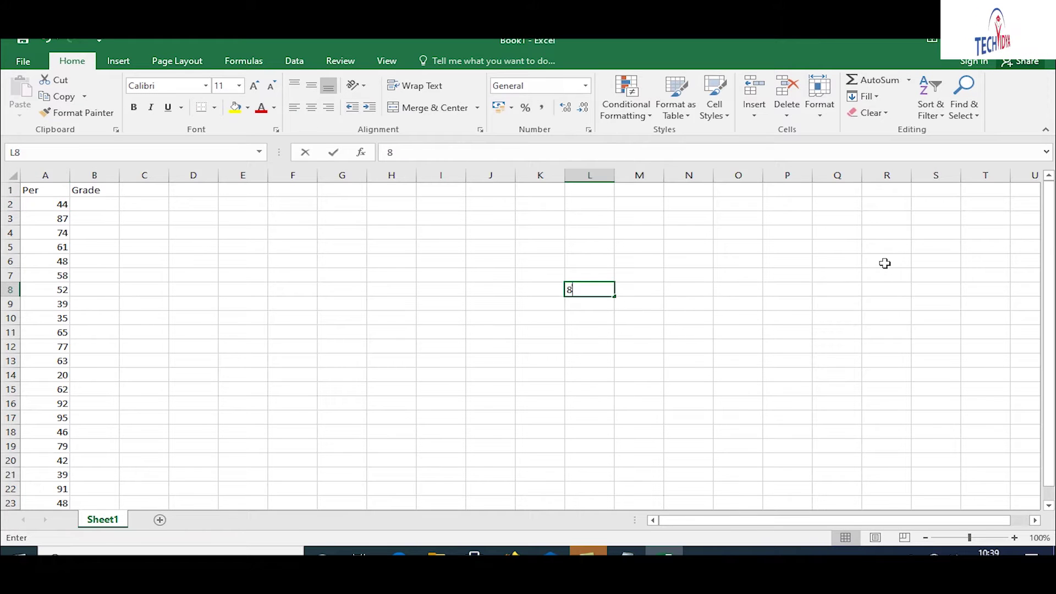
text(0)
key(Tab)
text(A)
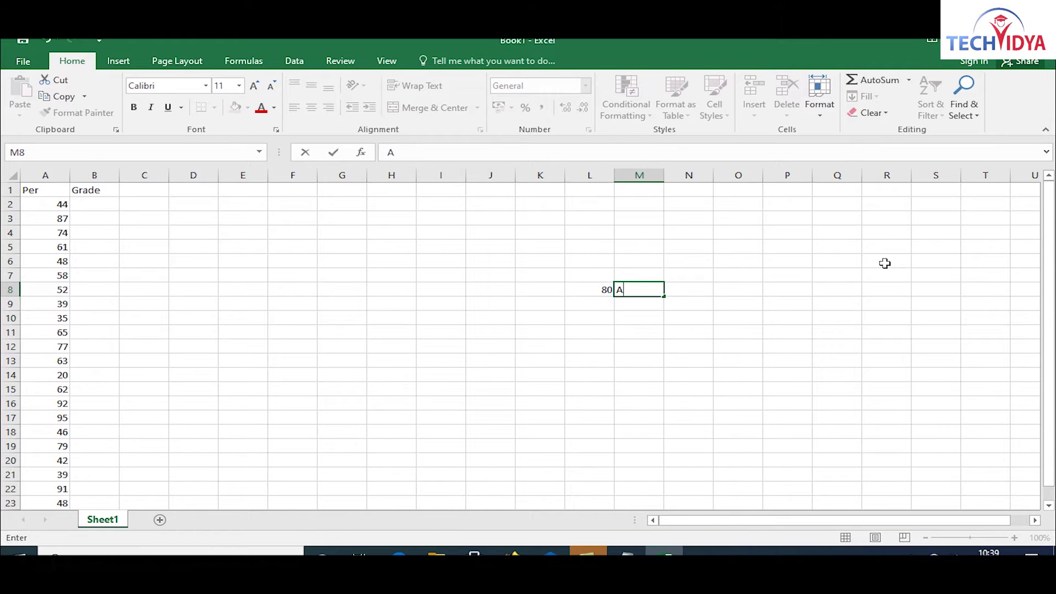
key(Return)
text(6)
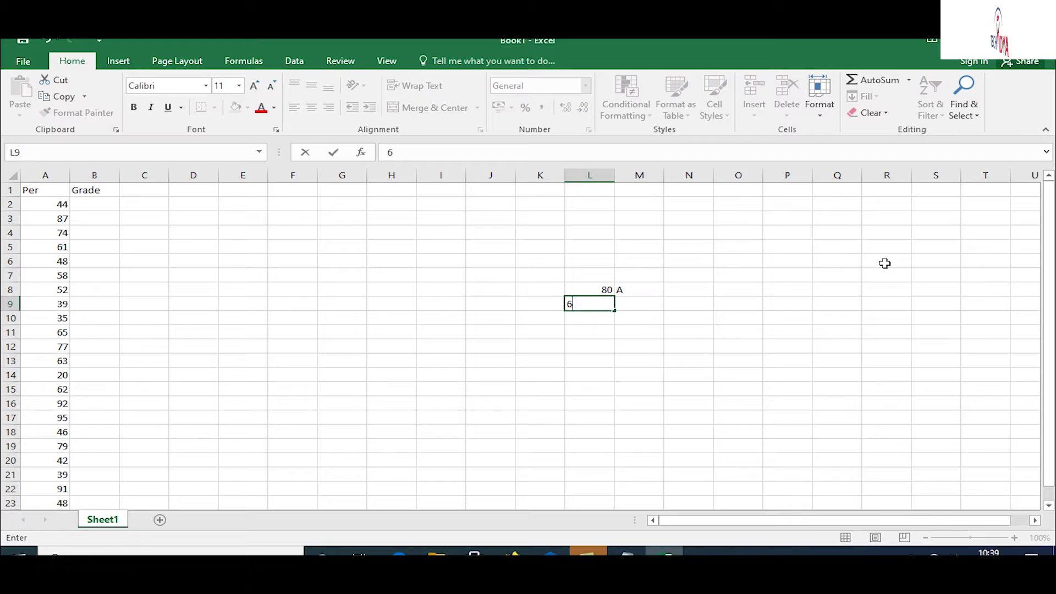
text(0)
key(Tab)
text(B)
key(Return)
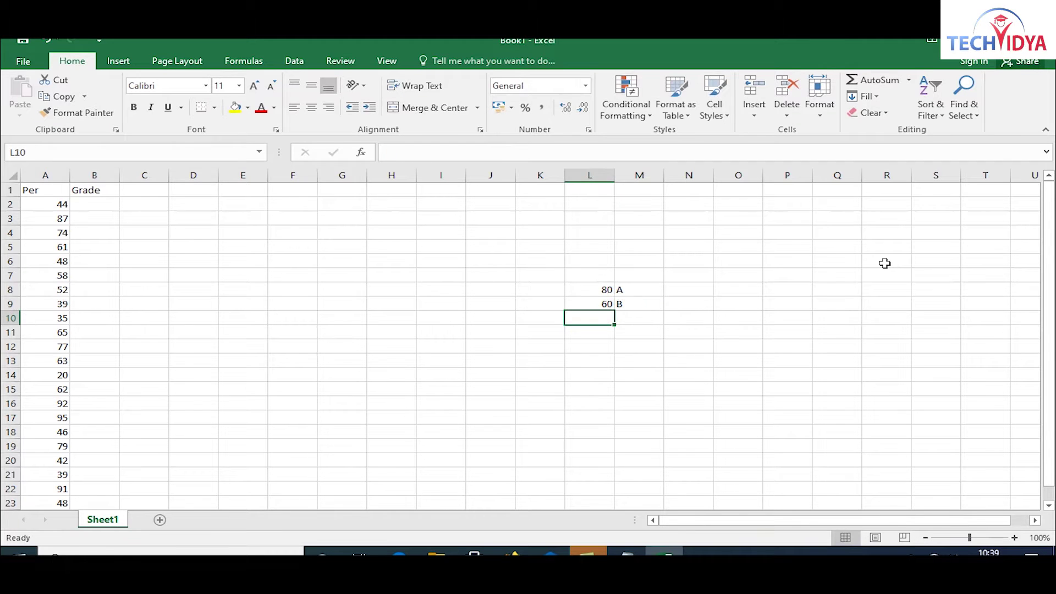
Add the rows 40 C, 35 D and Fail to the grade table
text(4)
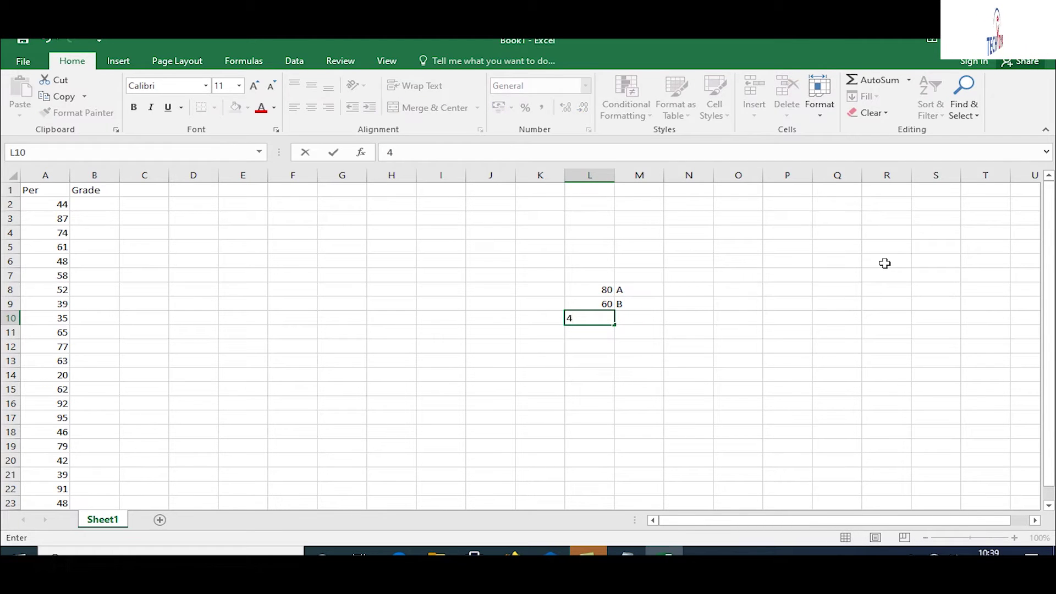
text(0)
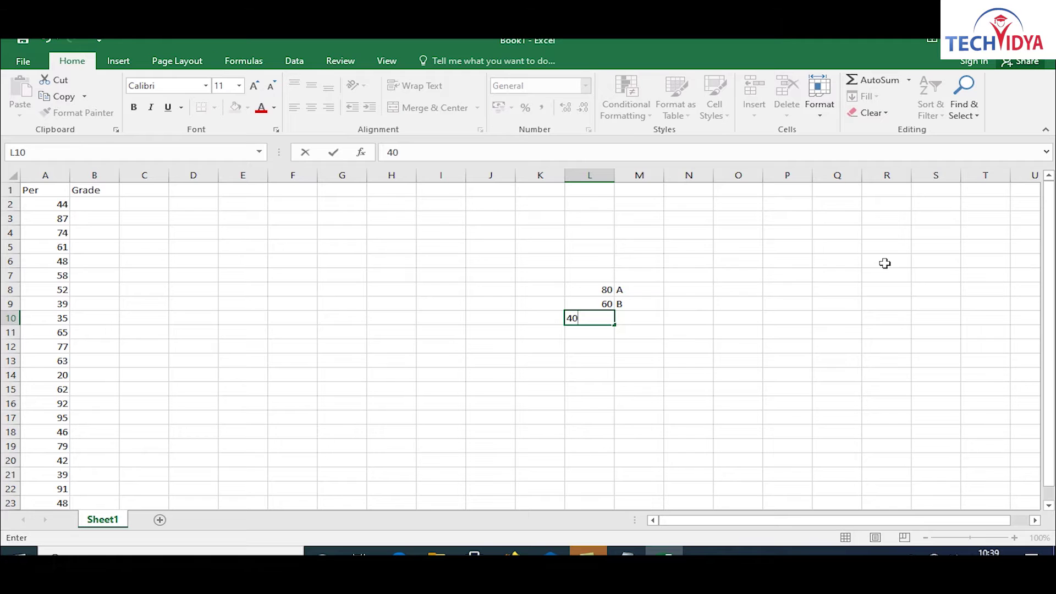
key(Tab)
text(C)
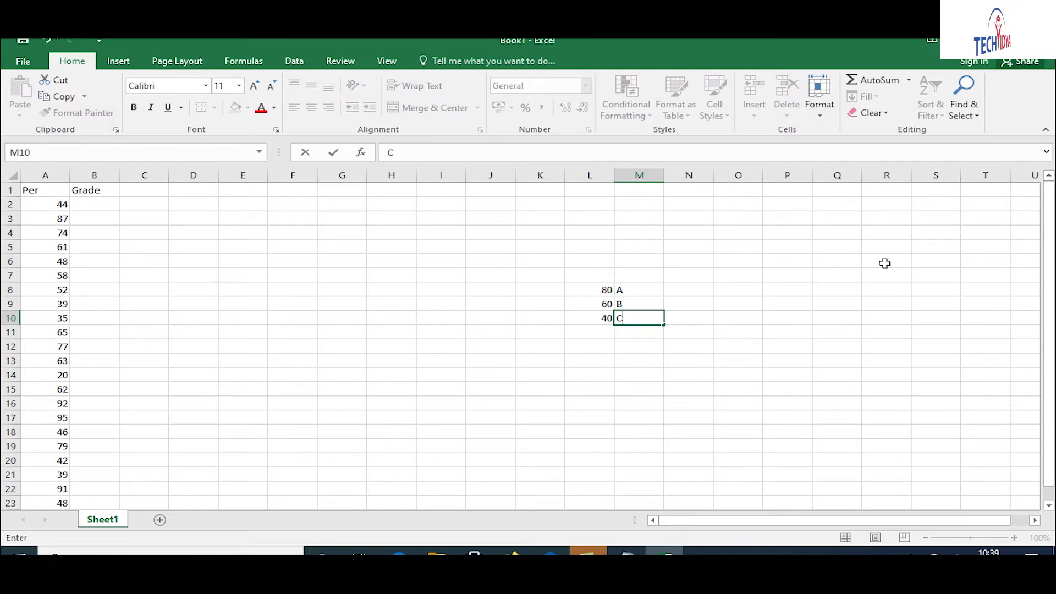
key(Return)
text(35)
key(Tab)
text(D)
key(Return)
key(Tab)
text(Fail)
key(Return)
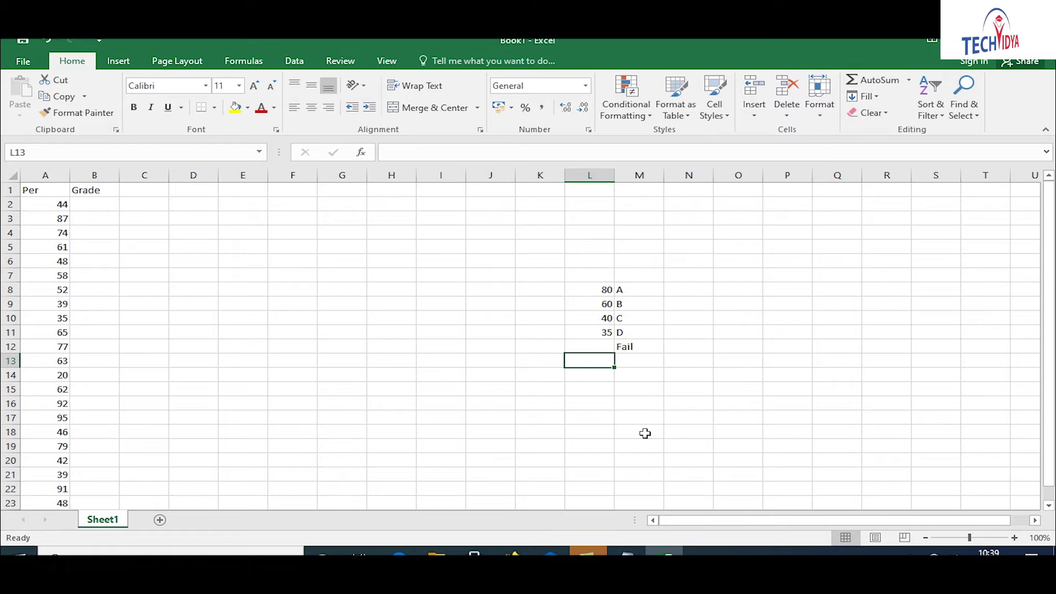
Remove a stray character typed into cell L13
key(F2)
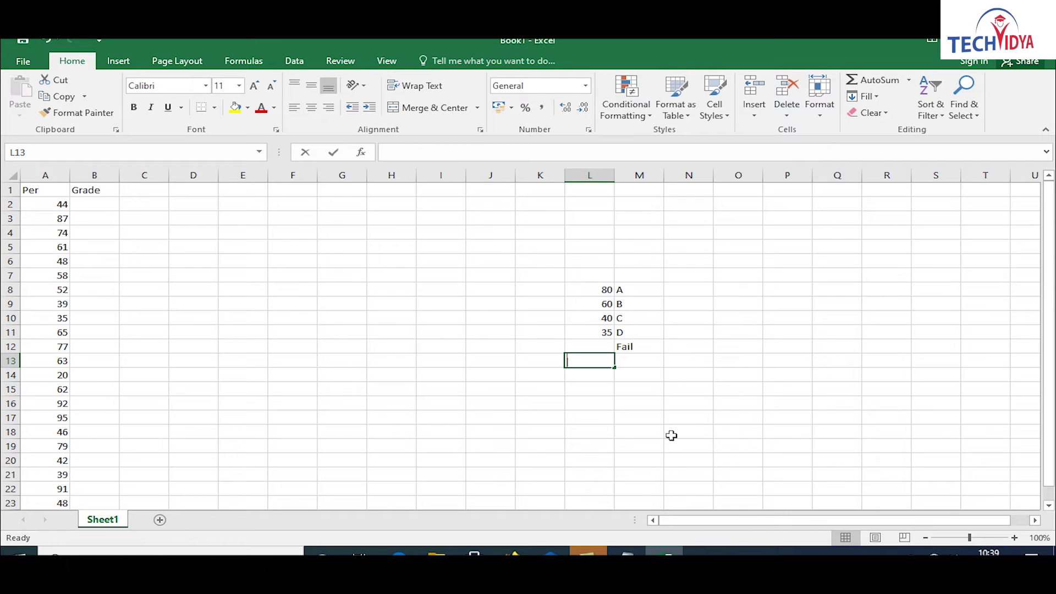
text(d)
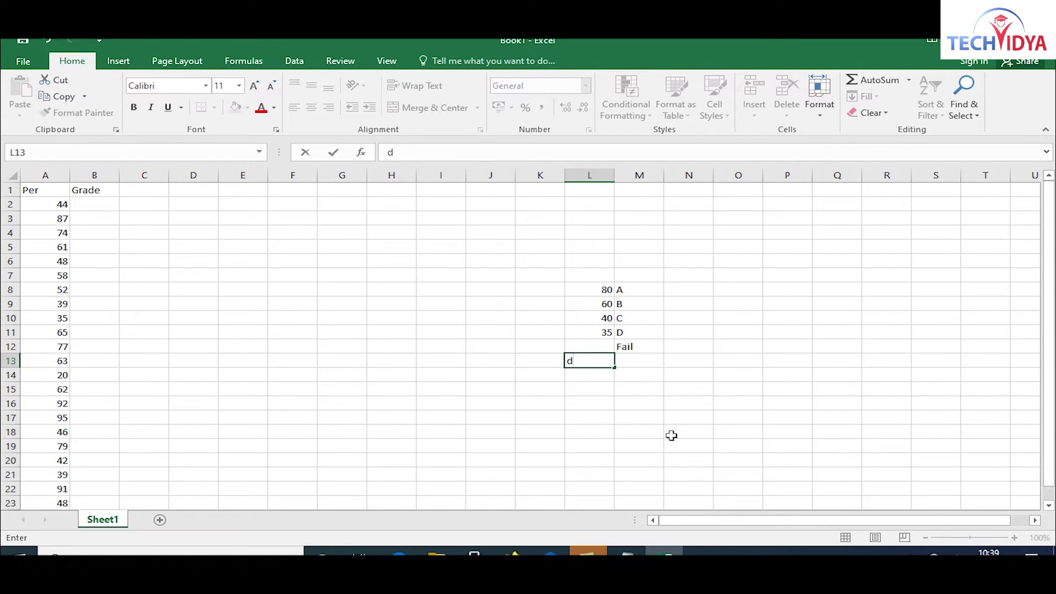
key(BackSpace)
Abandon the unfinished IF formula in B2 and add a new blank sheet
click(102, 202)
text(i)
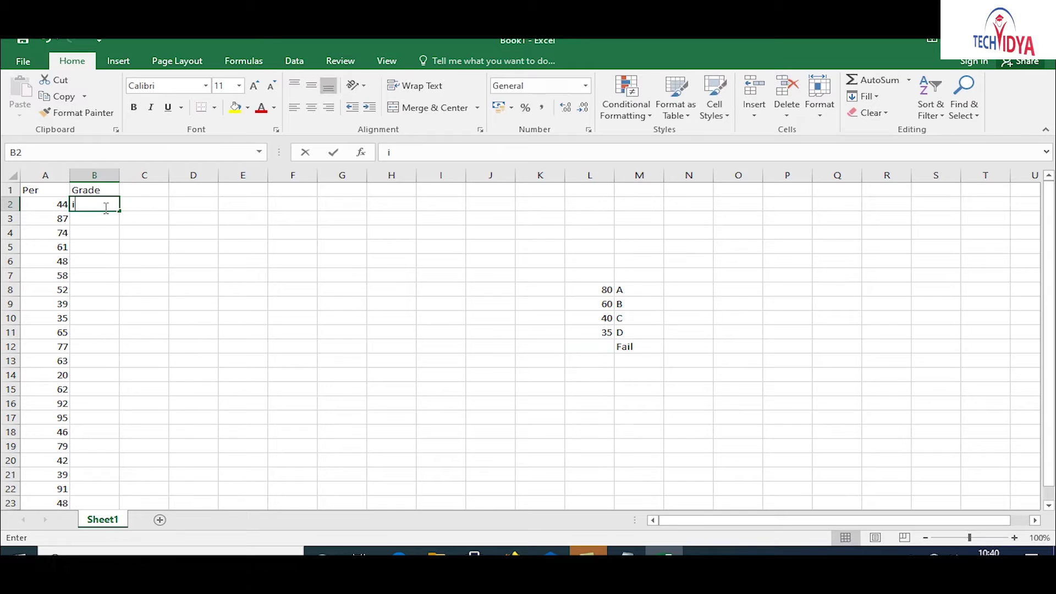
text(f per()
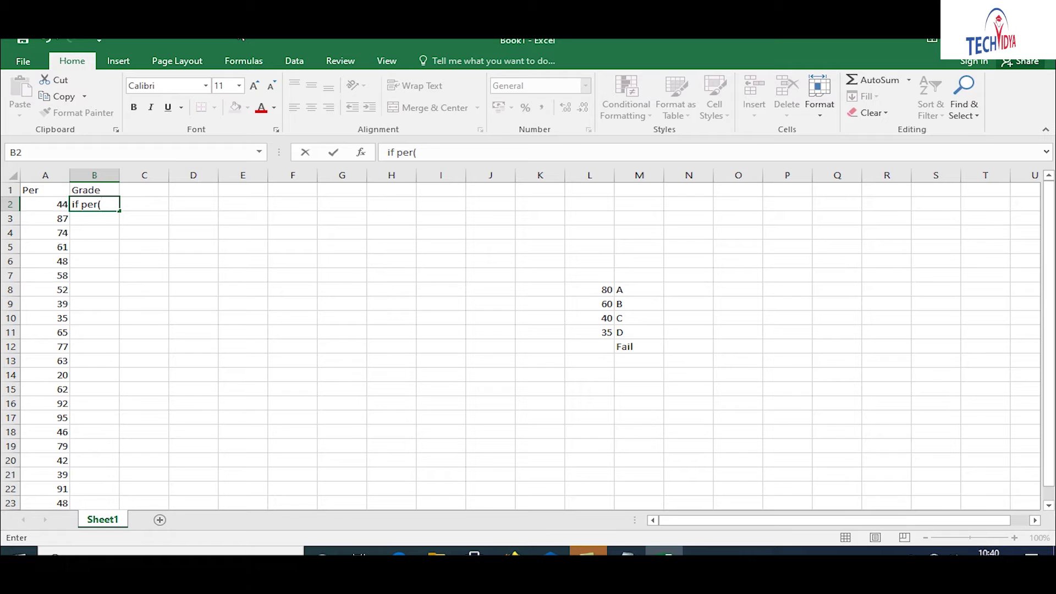
key(Escape)
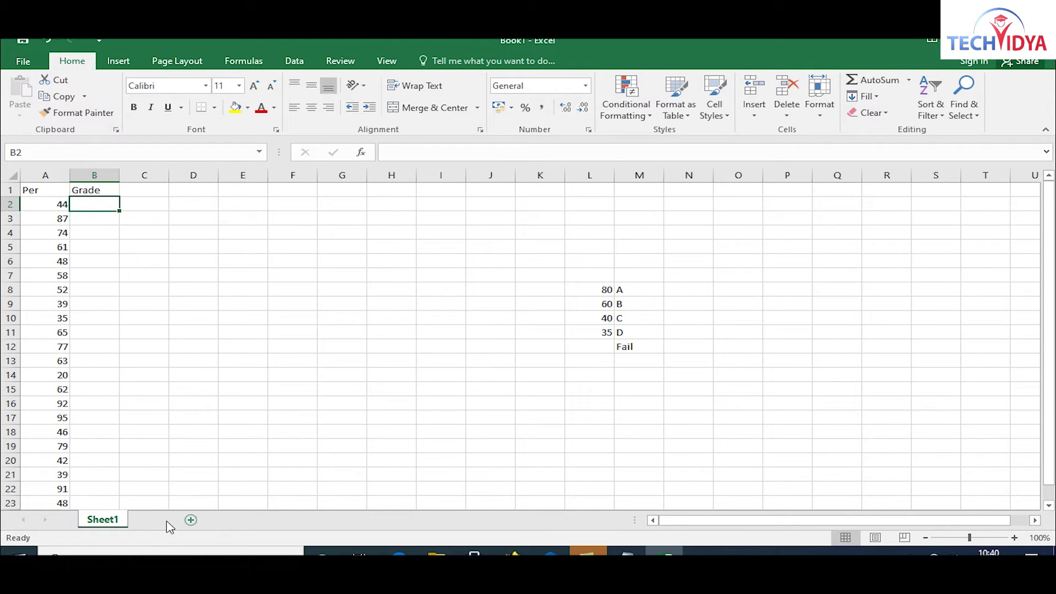
click(160, 519)
Review the cell ref, sheet ref and workbookref lines in the Notepad notes
click(625, 550)
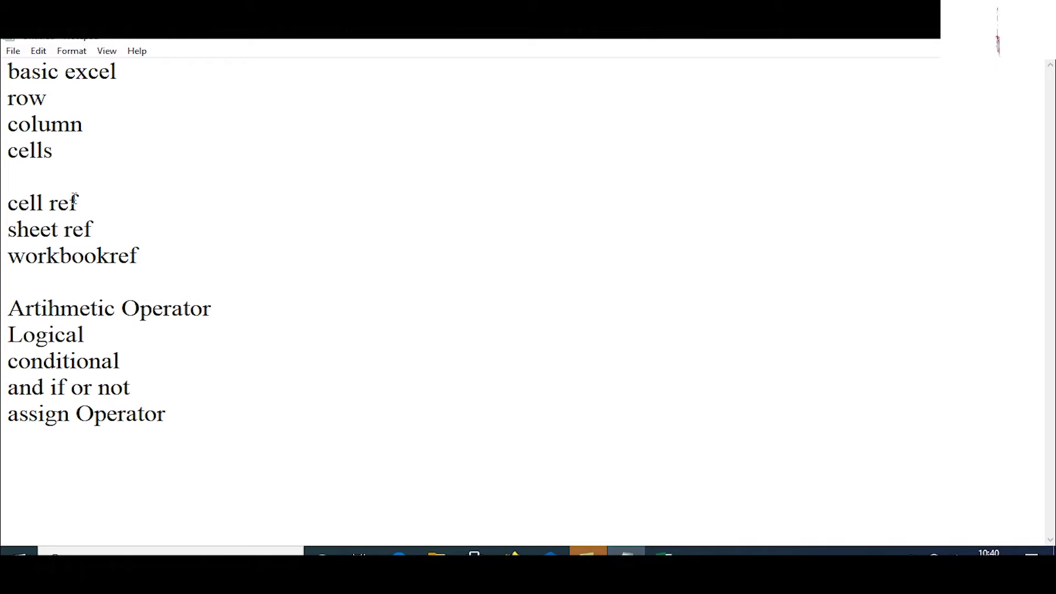
drag(77, 202, 7, 202)
key(Down)
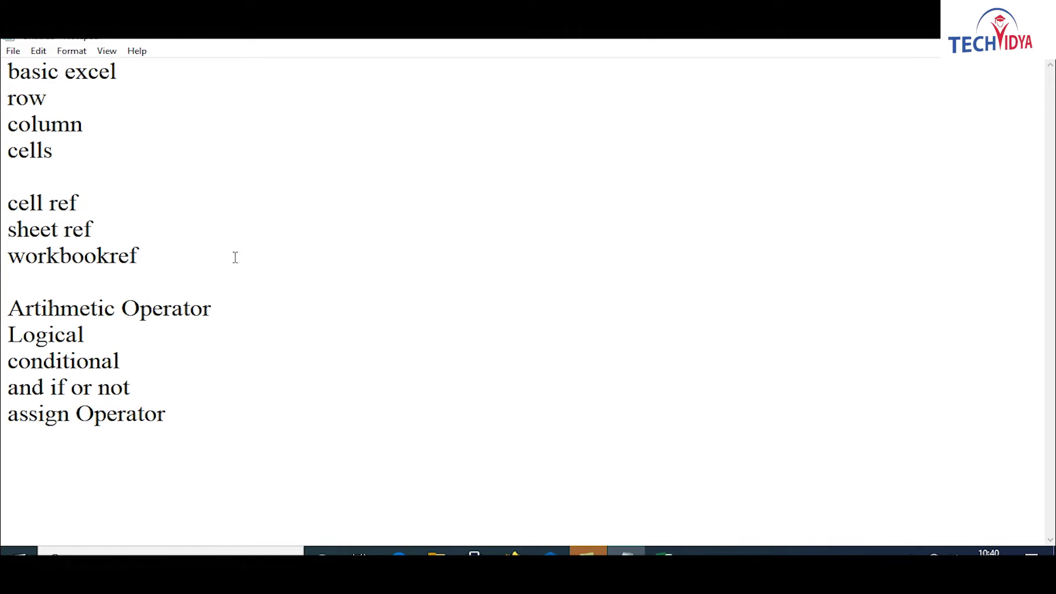
drag(139, 256, 3, 192)
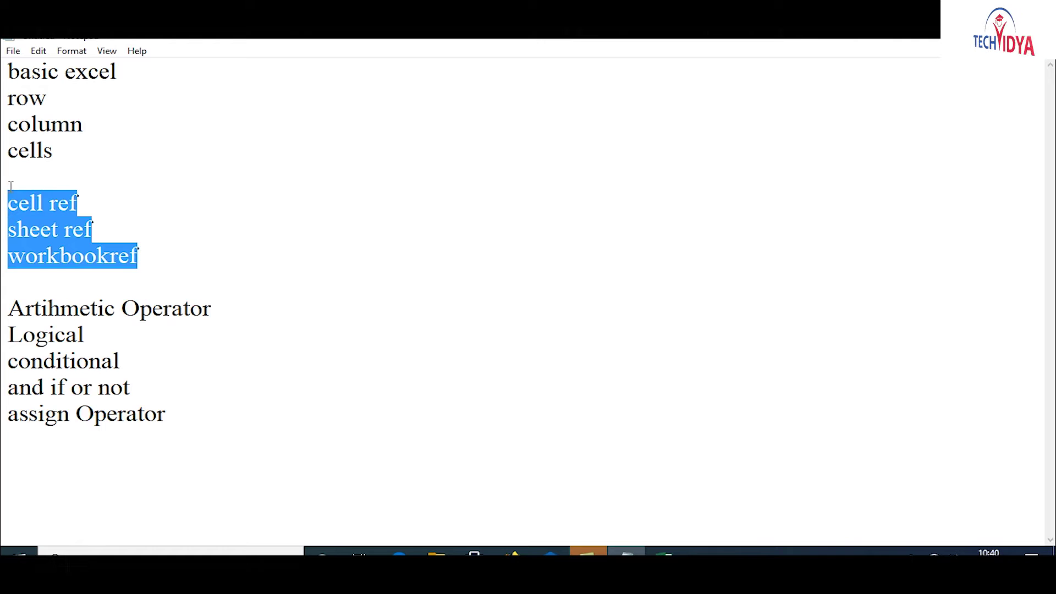
click(18, 179)
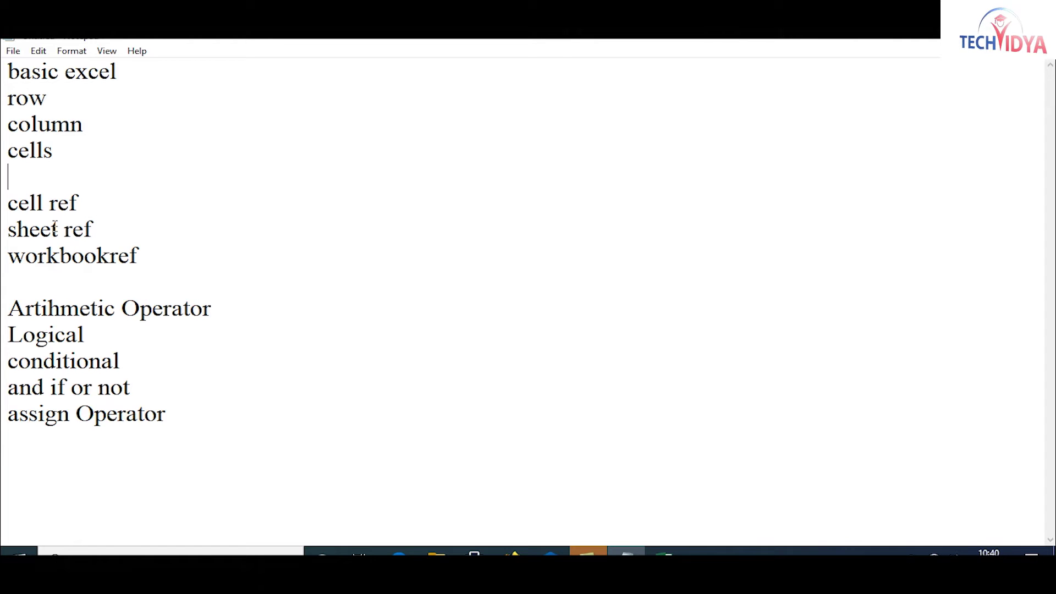
Return to Excel and select cells on the empty Sheet2, ending at B3
click(665, 551)
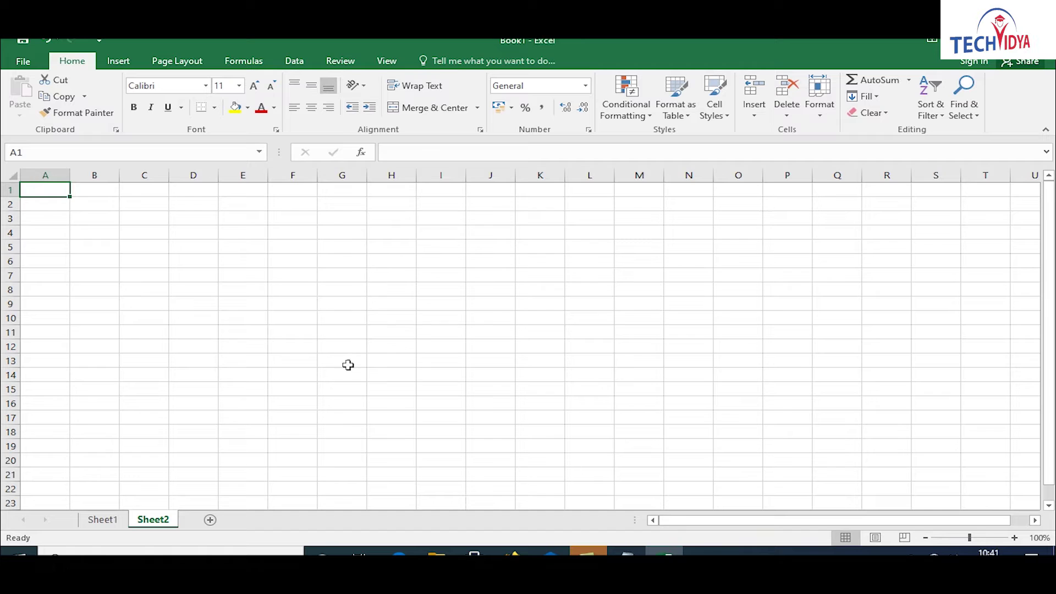
click(334, 218)
click(360, 264)
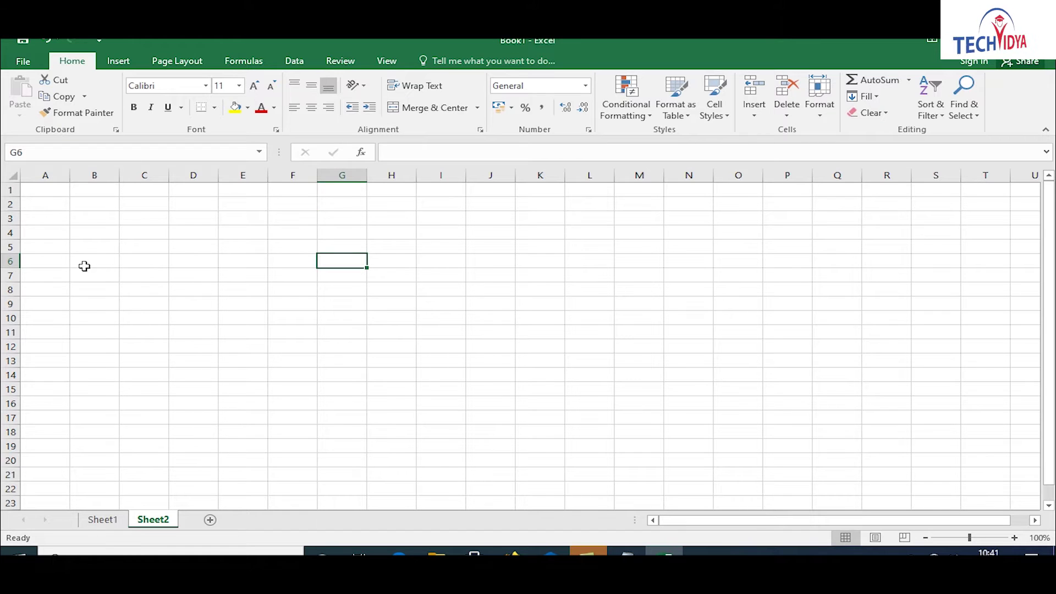
click(131, 220)
click(95, 220)
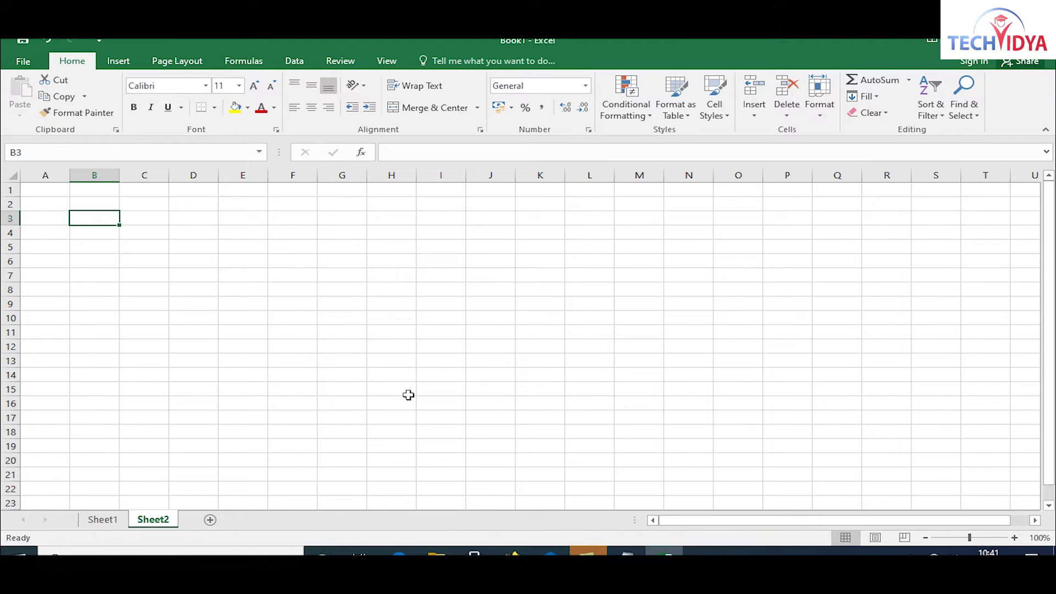
Add the notes 'ram' and 'ram=> ref name a2=ram a2' after the cell ref line
click(627, 551)
click(112, 210)
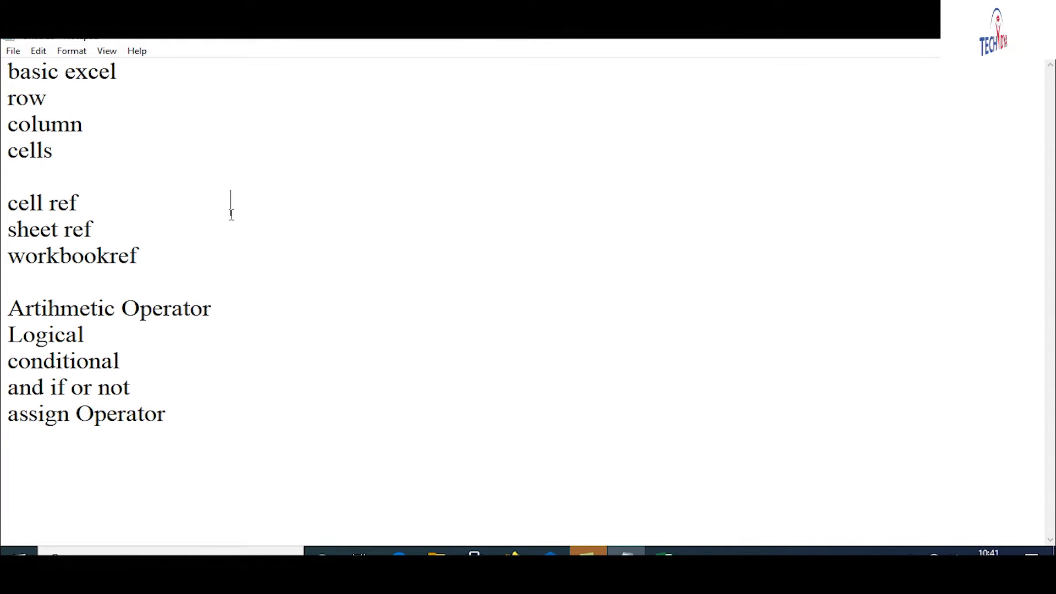
text(ram)
key(Tab)
key(Tab)
key(Tab)
text(ram=> )
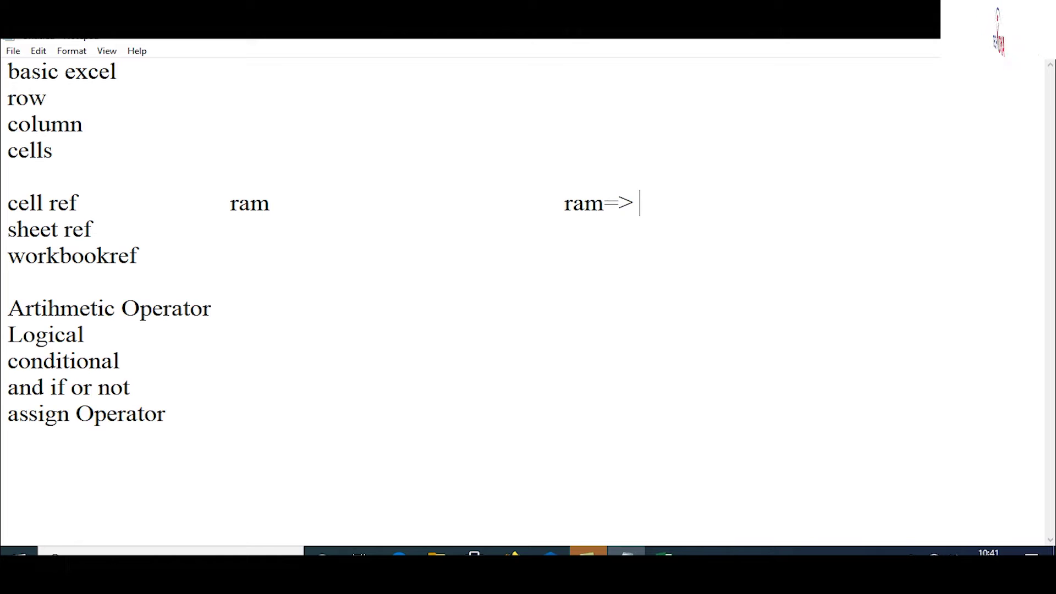
text(ref)
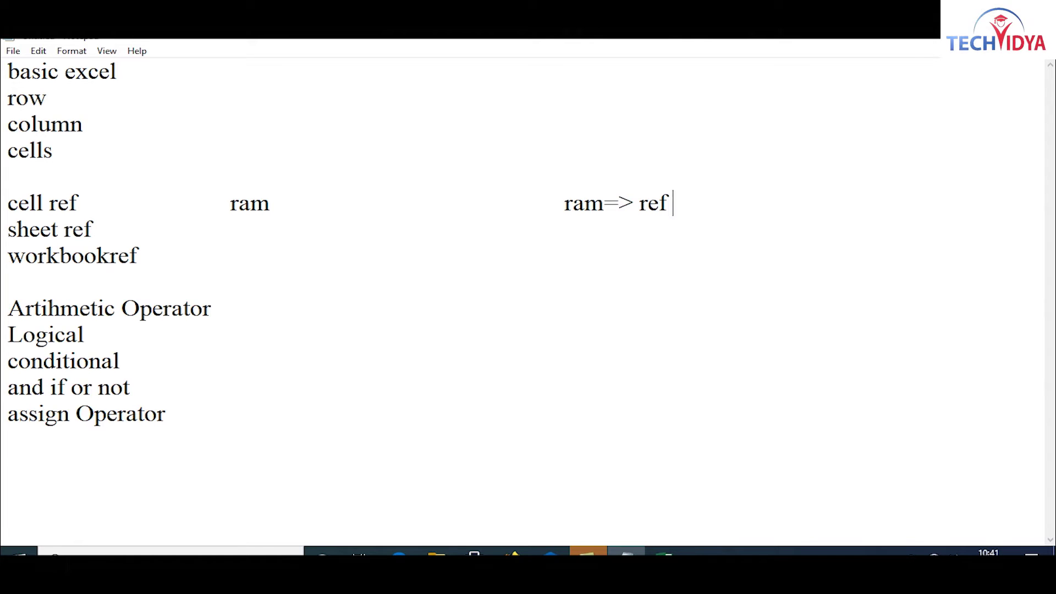
text( name )
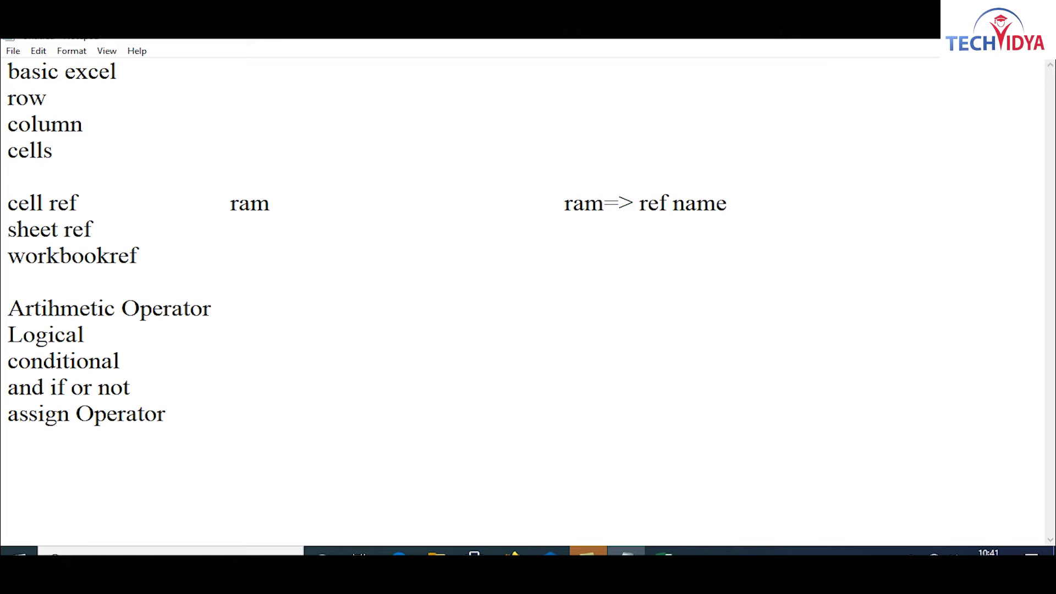
text(a2=ram ar)
key(BackSpace)
text(2)
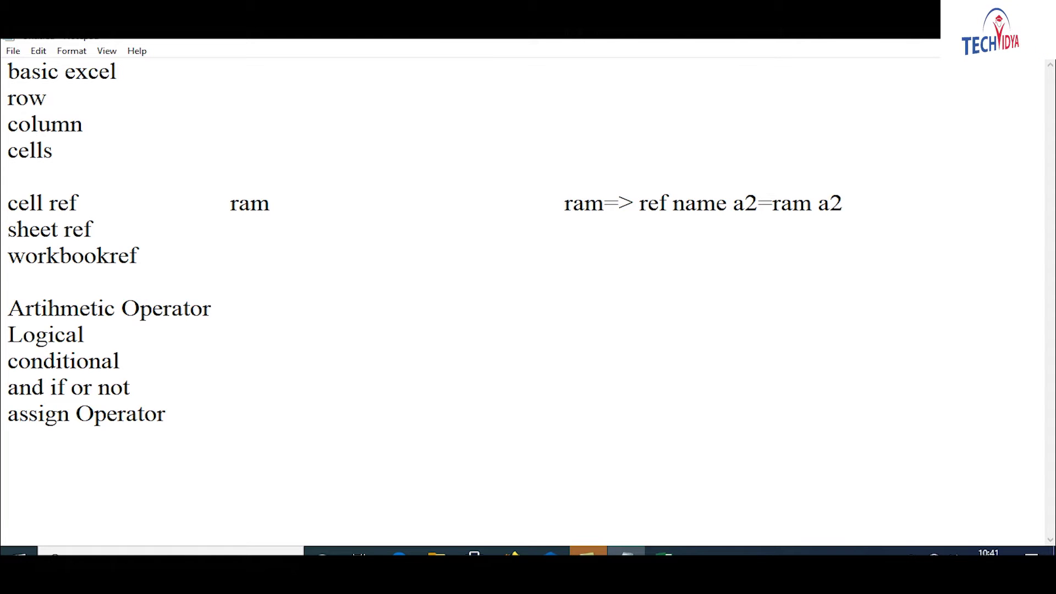
Type Ram in B3 and link G3 to it with =b3
key(alt+Tab)
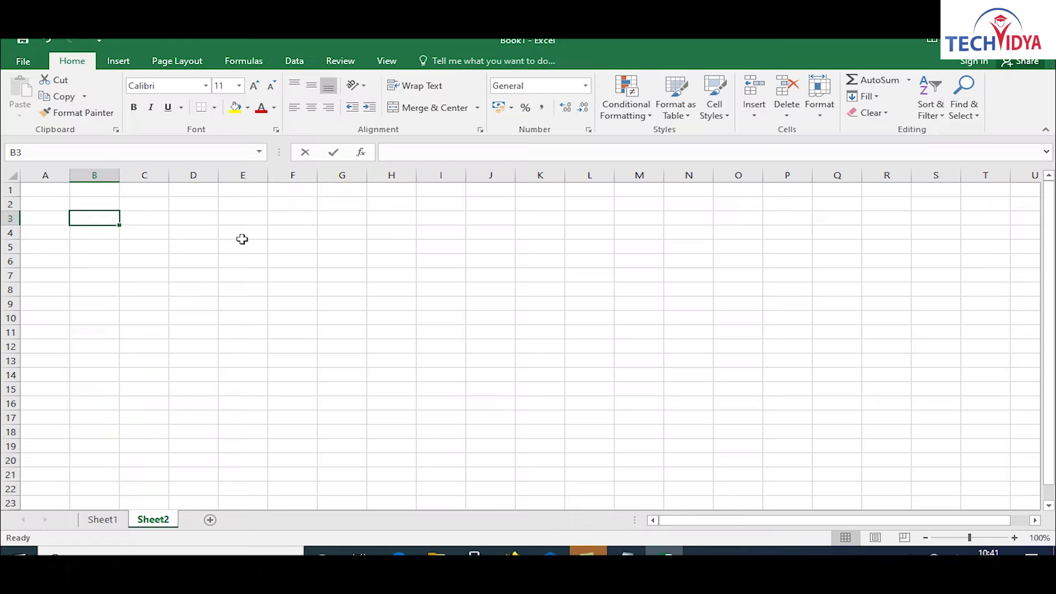
text(Ram)
key(Right)
key(Right)
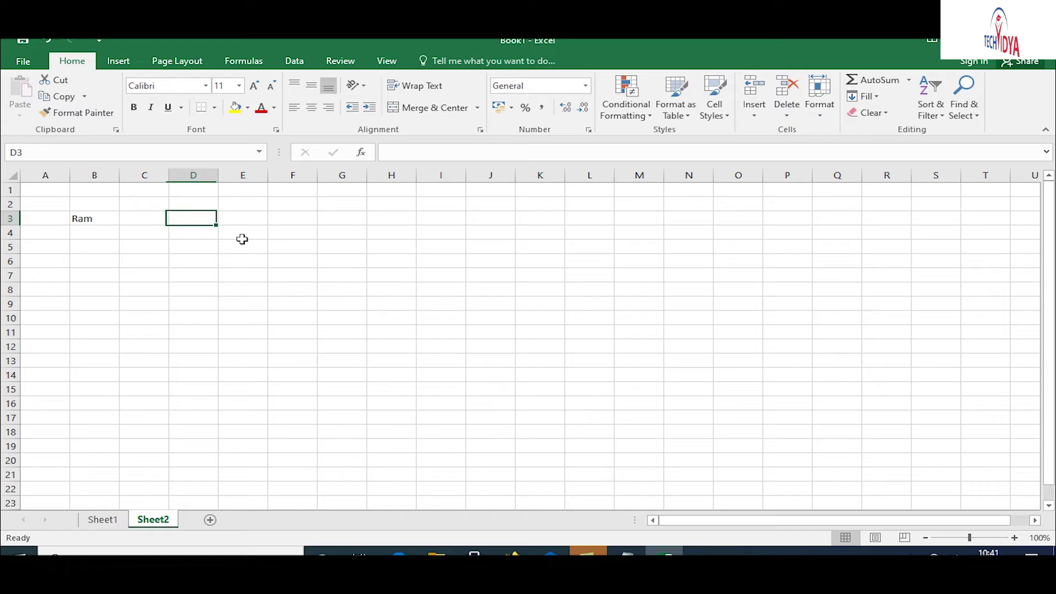
key(Right)
key(Right)
key(Right)
text(=)
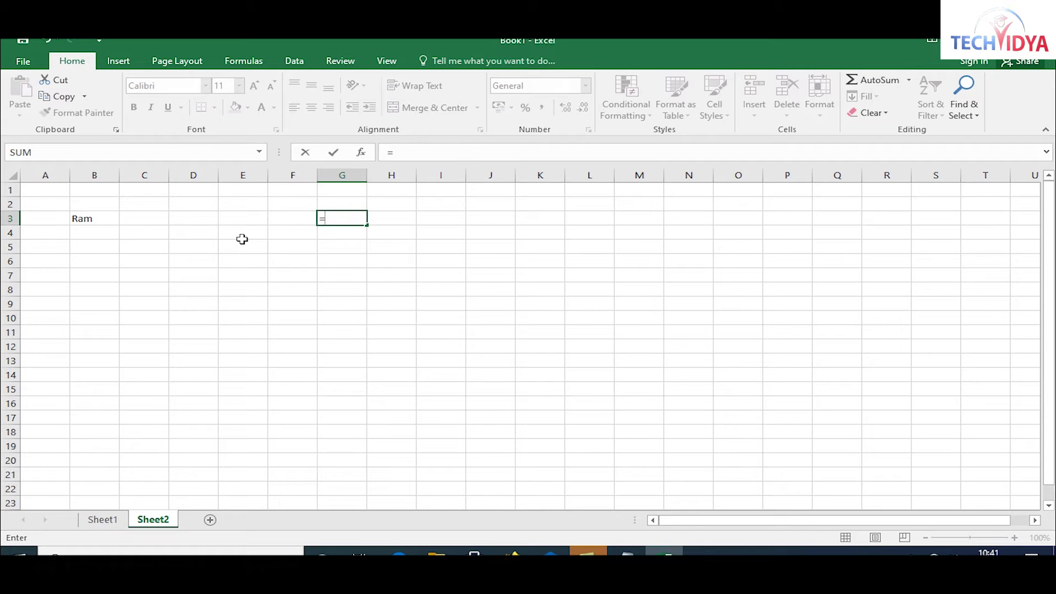
text(b3)
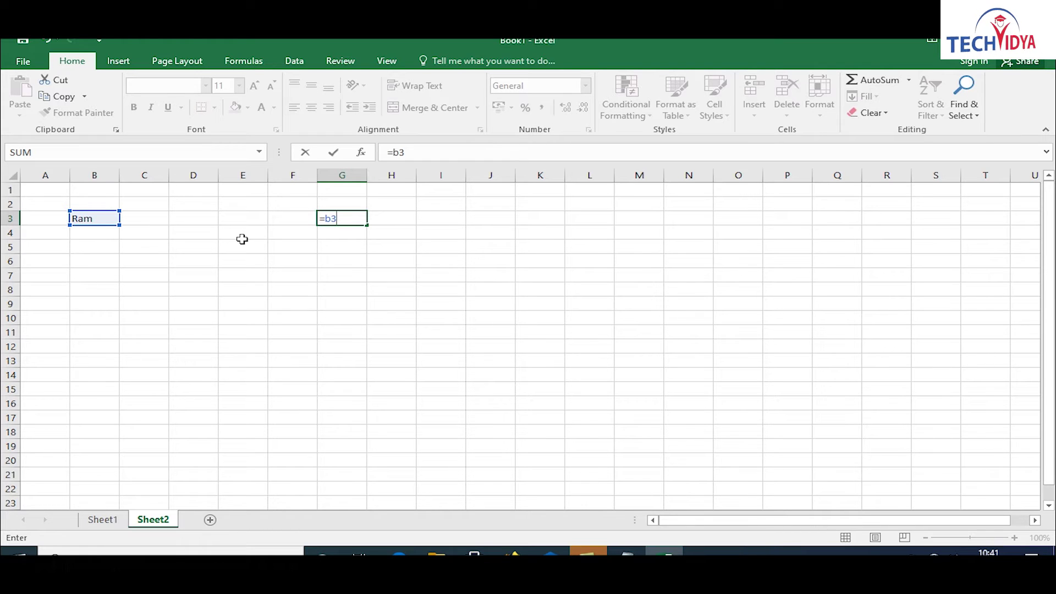
key(Return)
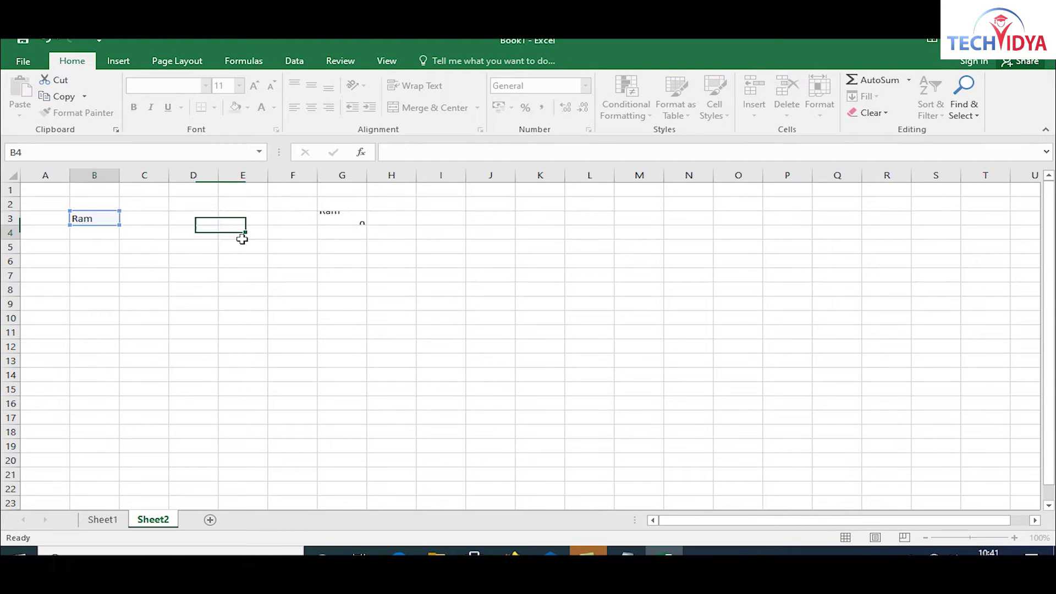
Clear a mistaken 'b3' entry from B4 and move down column G to G10
text(b)
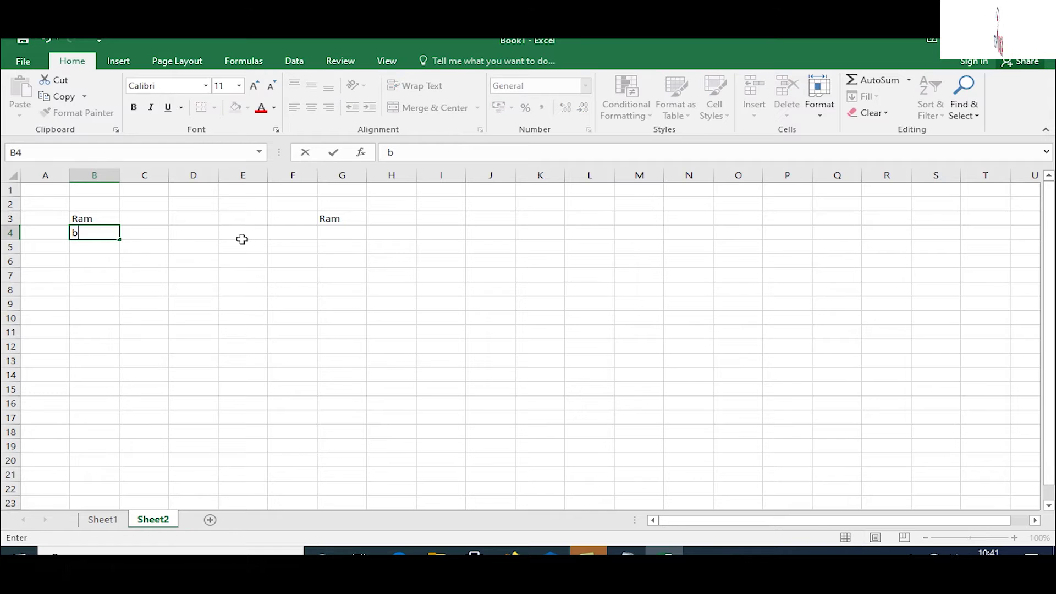
text(3)
key(Return)
key(Up)
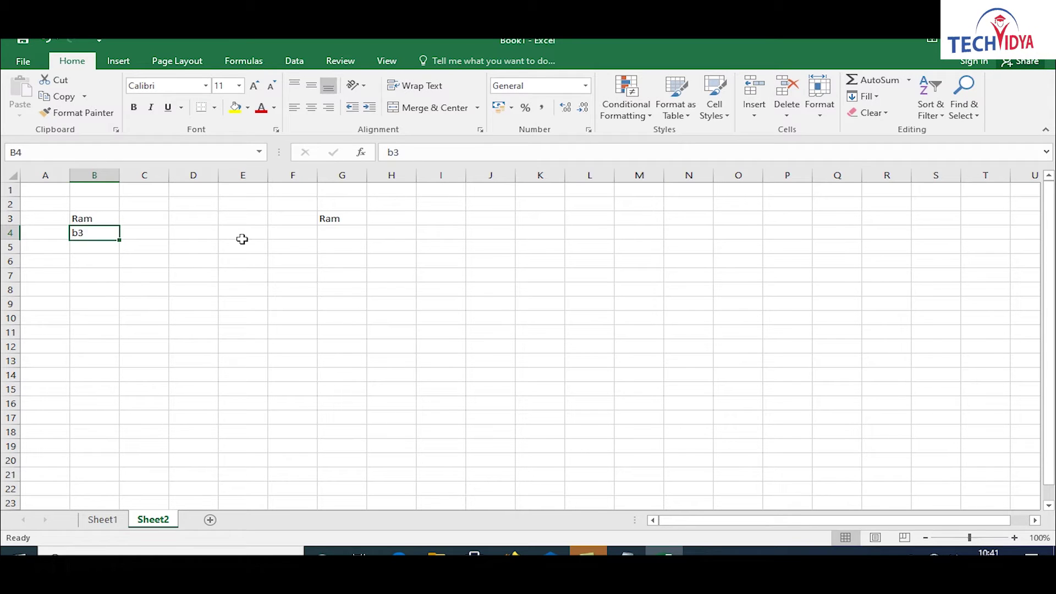
key(Delete)
key(Up)
key(Right)
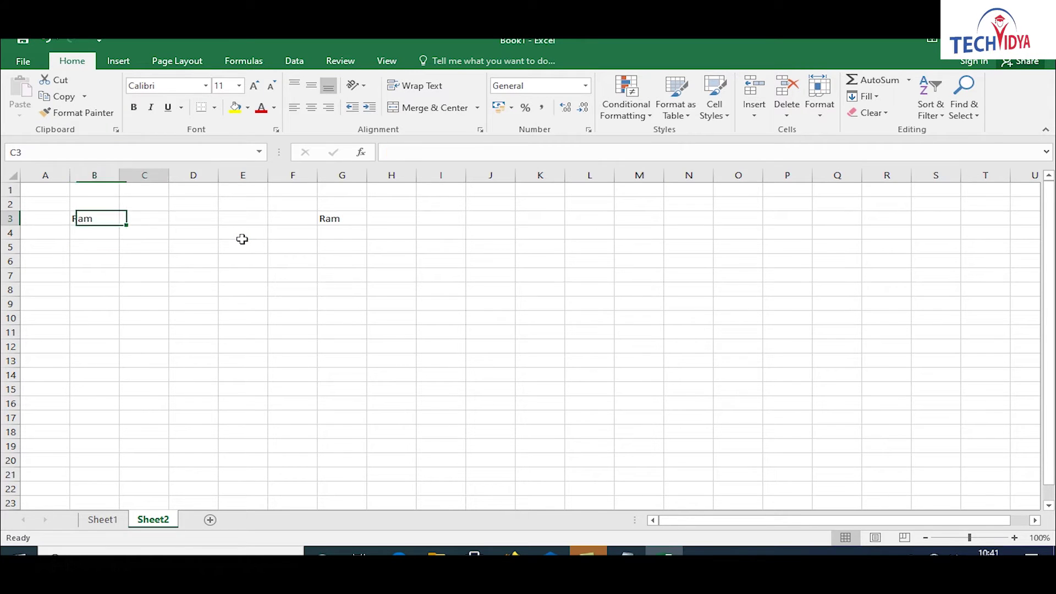
key(Right)
key(Right)
key(Right)
key(Right)
key(Down)
key(Down)
key(Down)
key(Down)
key(Down)
key(Down)
Fill G10 and link D11 to B3 with a pointed = formula
text(Ram)
key(Return)
key(Left)
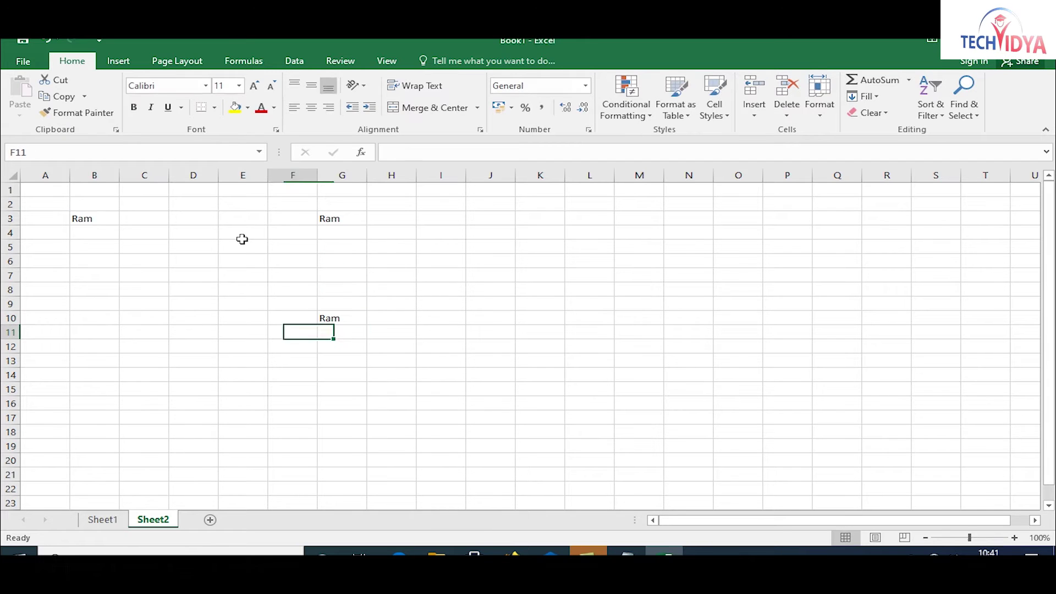
key(Left)
key(Left)
text(=)
key(Up)
key(Up)
key(Up)
key(Left)
key(Left)
key(Return)
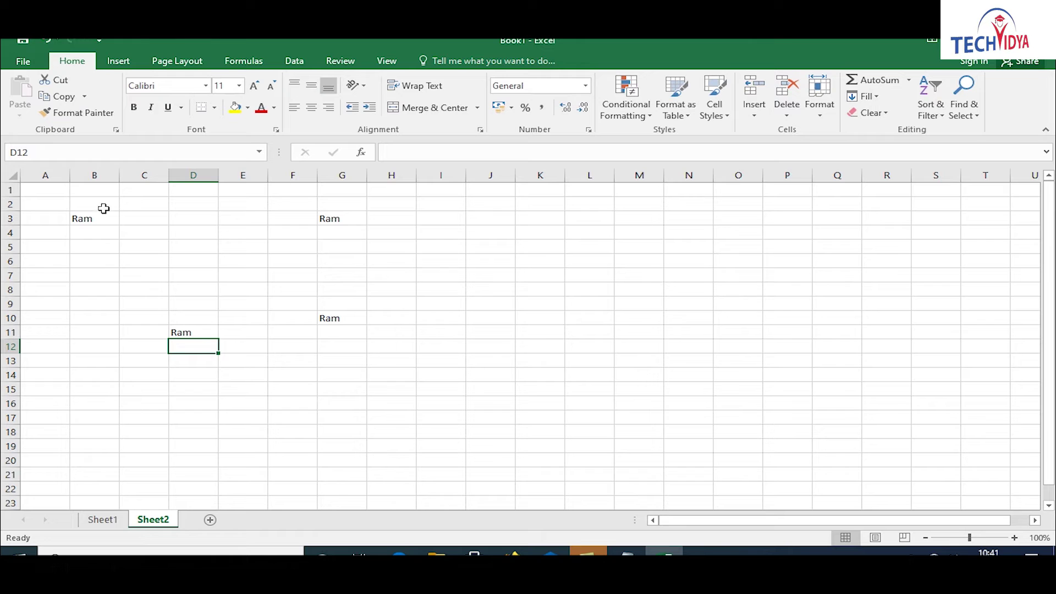
Overwrite B3 with Shyam so the linked cells follow
click(96, 220)
text(Shyam)
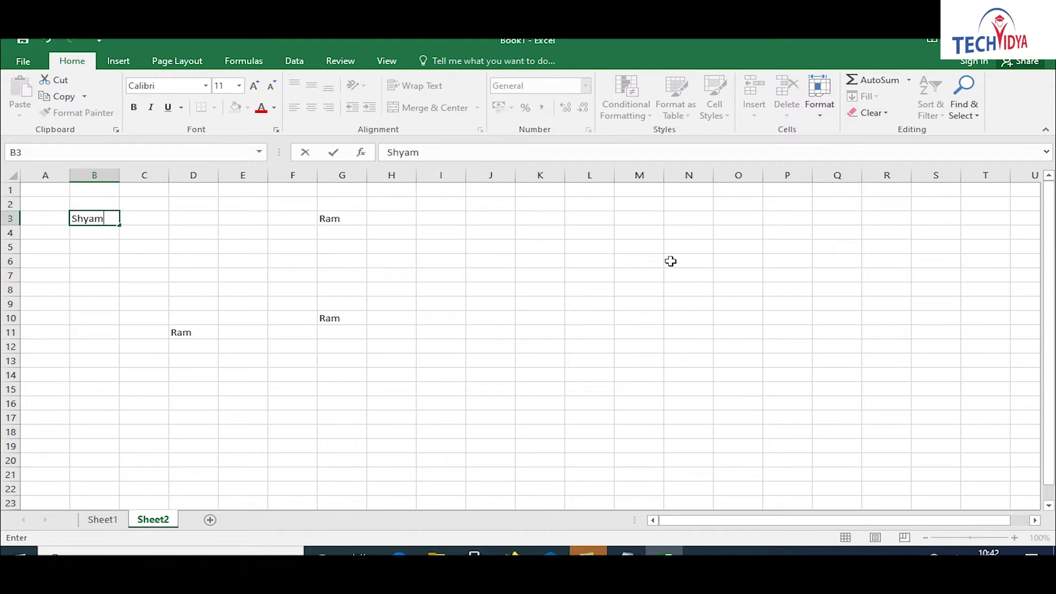
key(Return)
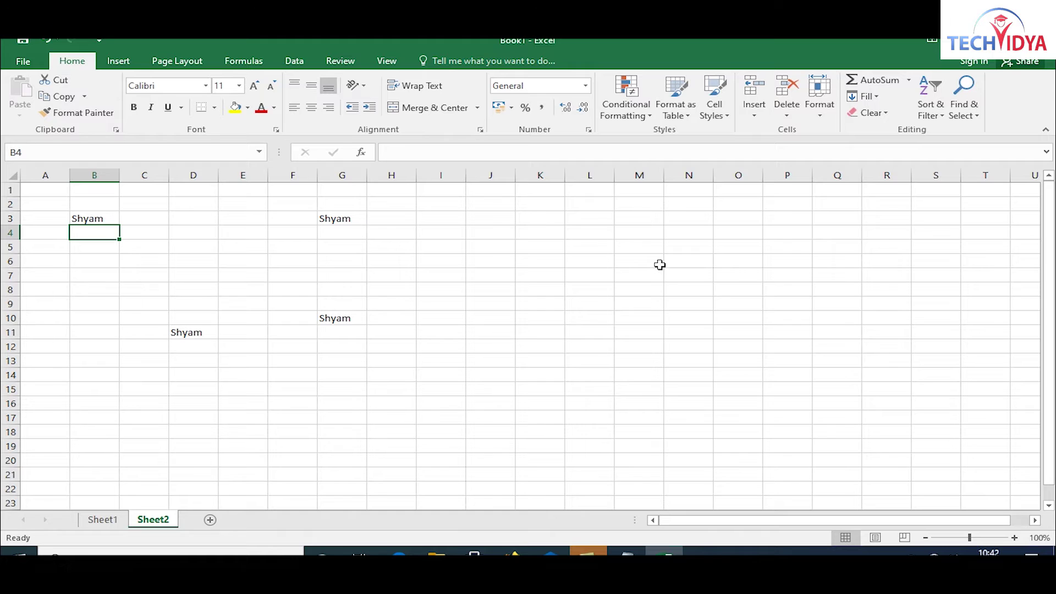
click(456, 258)
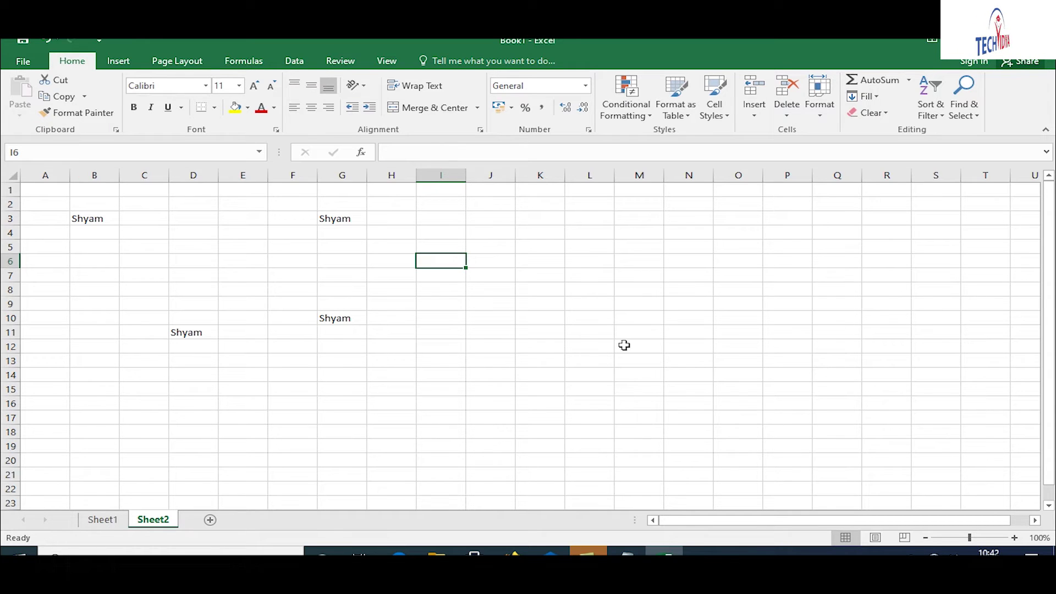
Enter ="b3" in I6 so it displays the literal text b3, then check it
text(="b3")
key(Return)
key(Up)
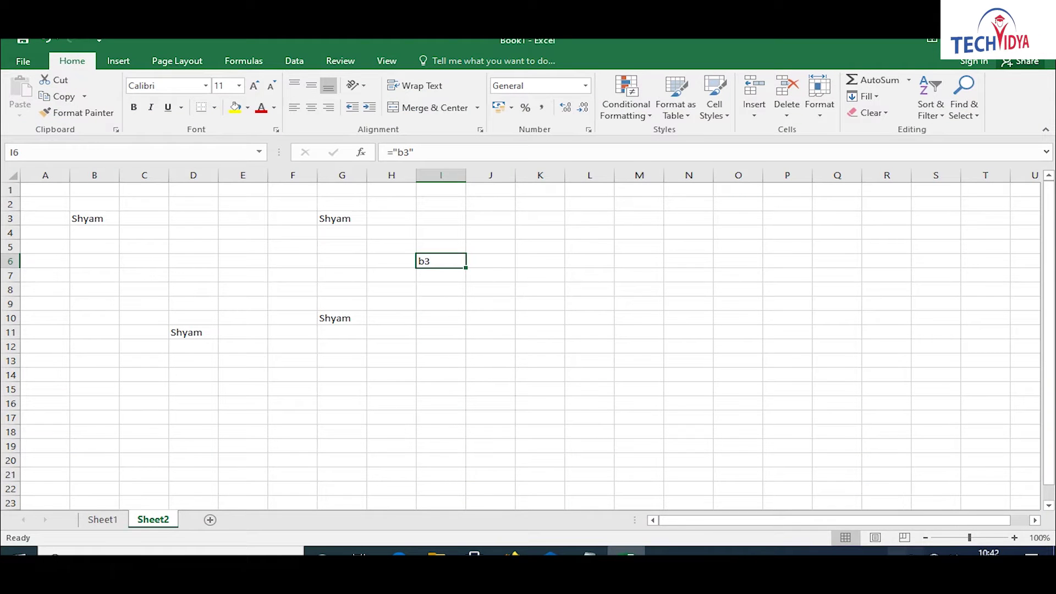
click(896, 552)
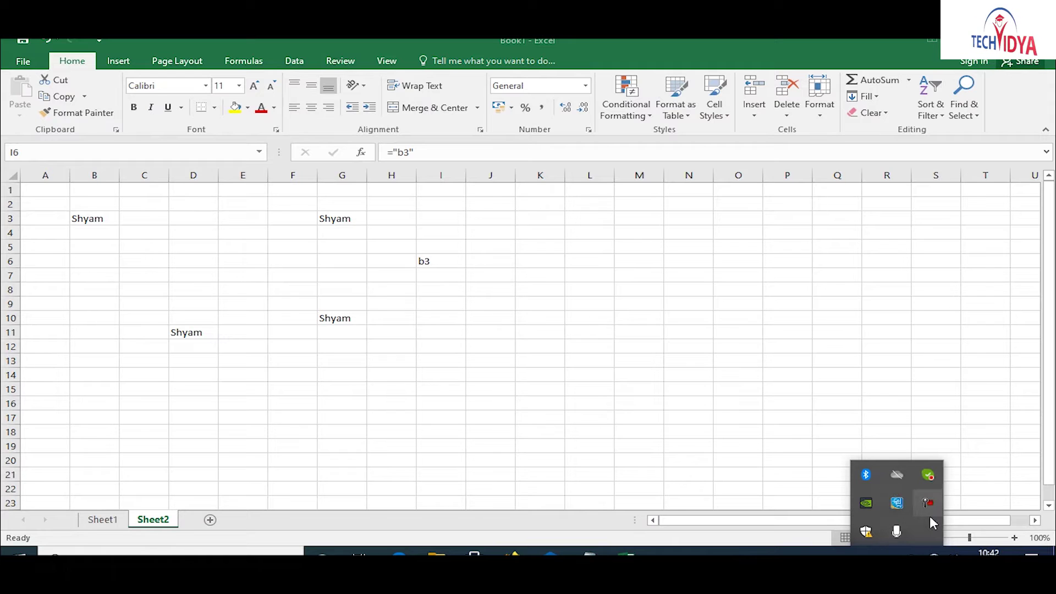
click(708, 314)
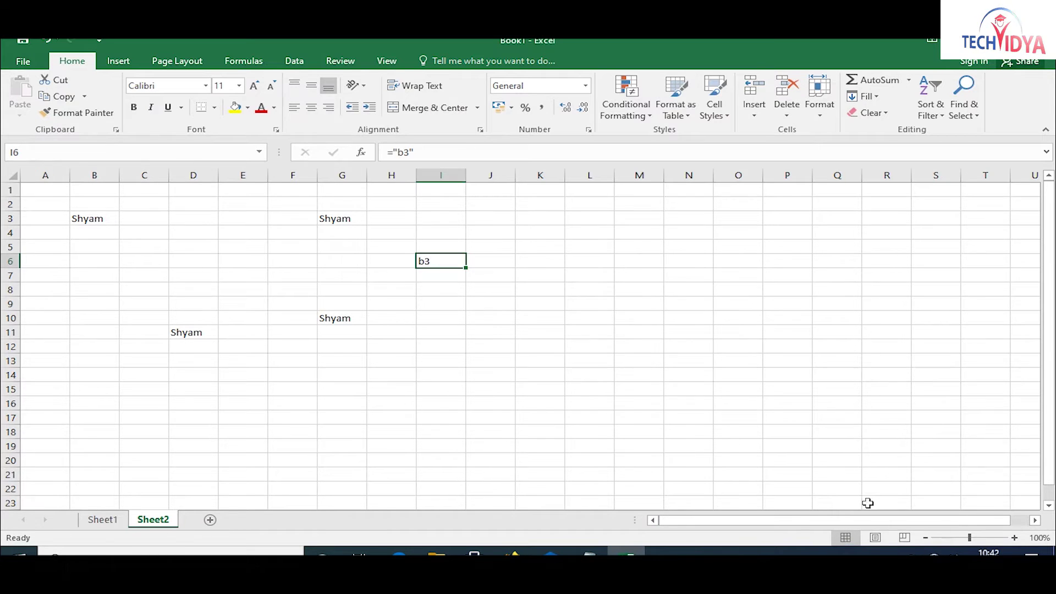
click(896, 552)
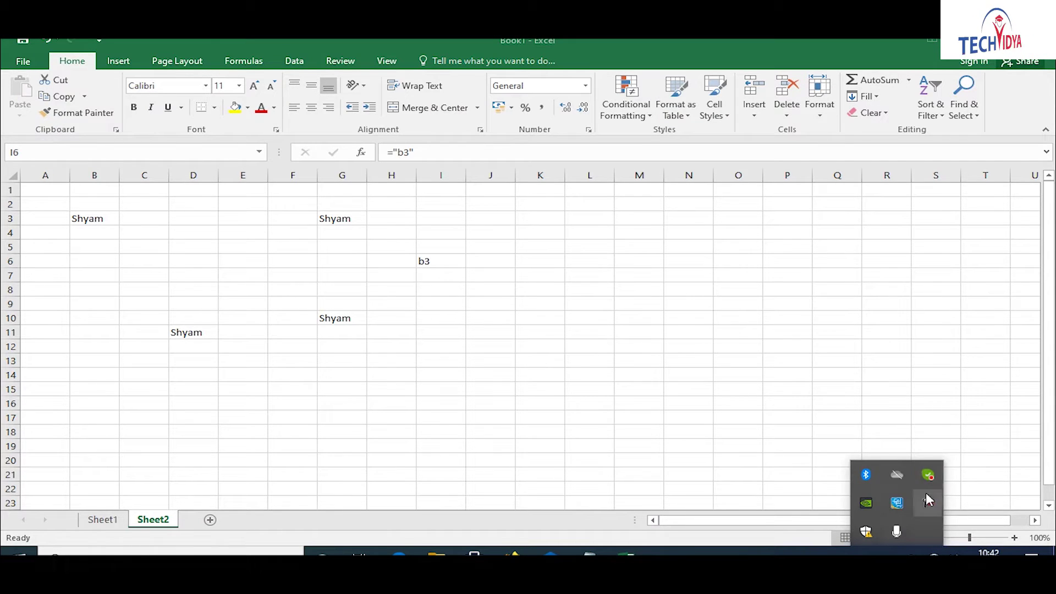
click(925, 498)
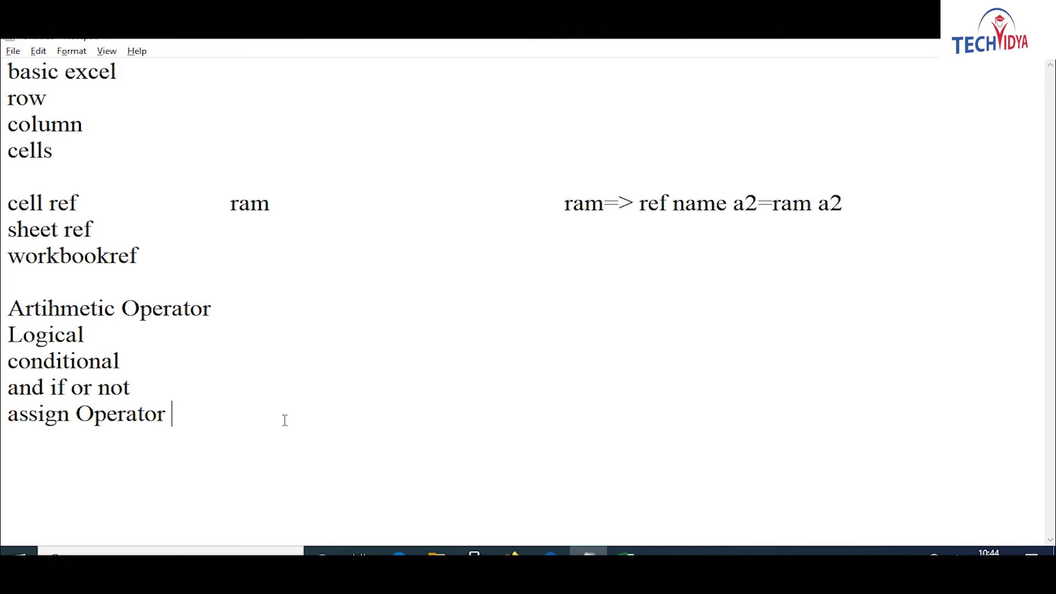
Complete the note line 'cell object=> call the any value by column and row ref.'
key(Return)
key(Return)
text(cell object=> call teh)
key(BackSpace)
key(BackSpace)
text(he any va)
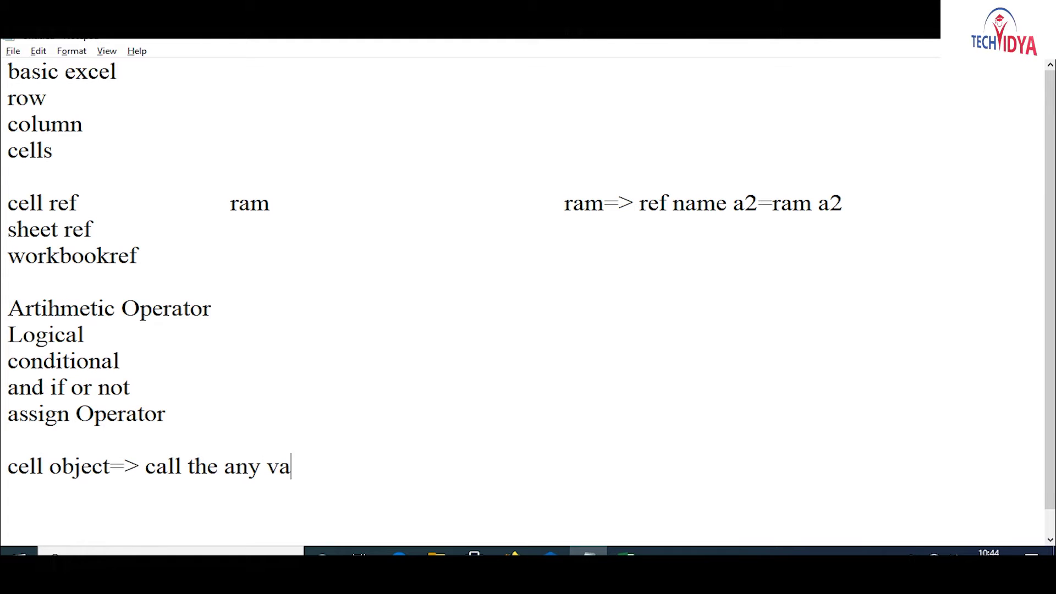
text(lue by column and re)
key(BackSpace)
text(ow ref)
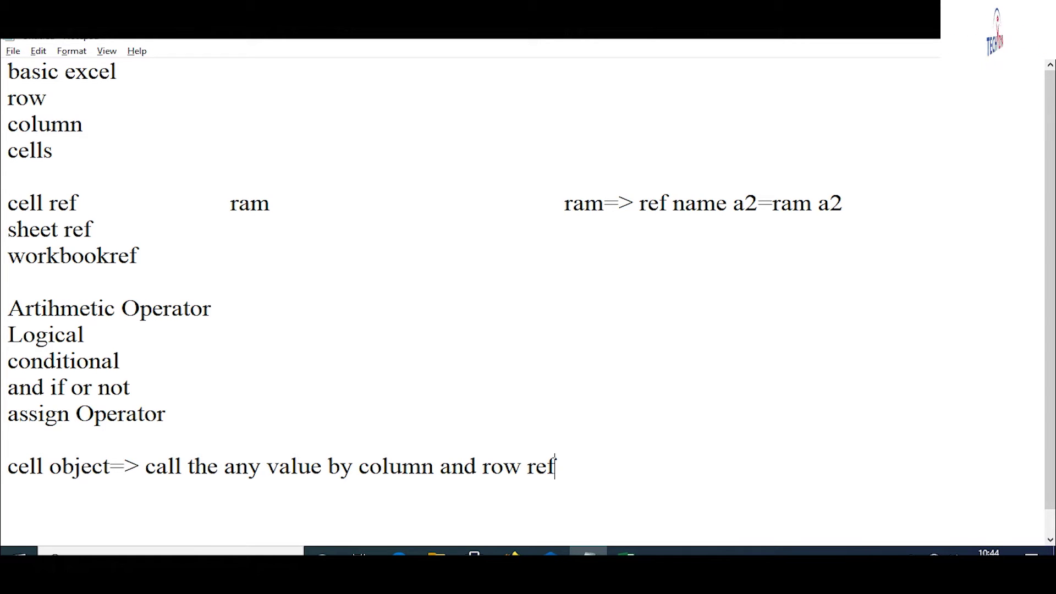
text(.)
Add a 'sheet object' line: 'if you want to call value from the another sheet'
key(Return)
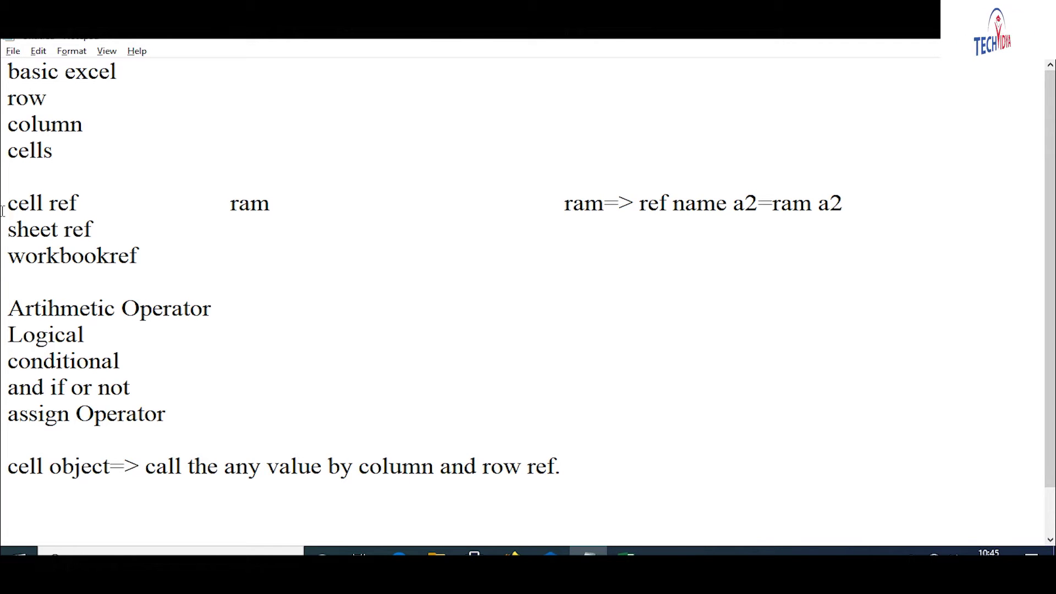
text(sheet)
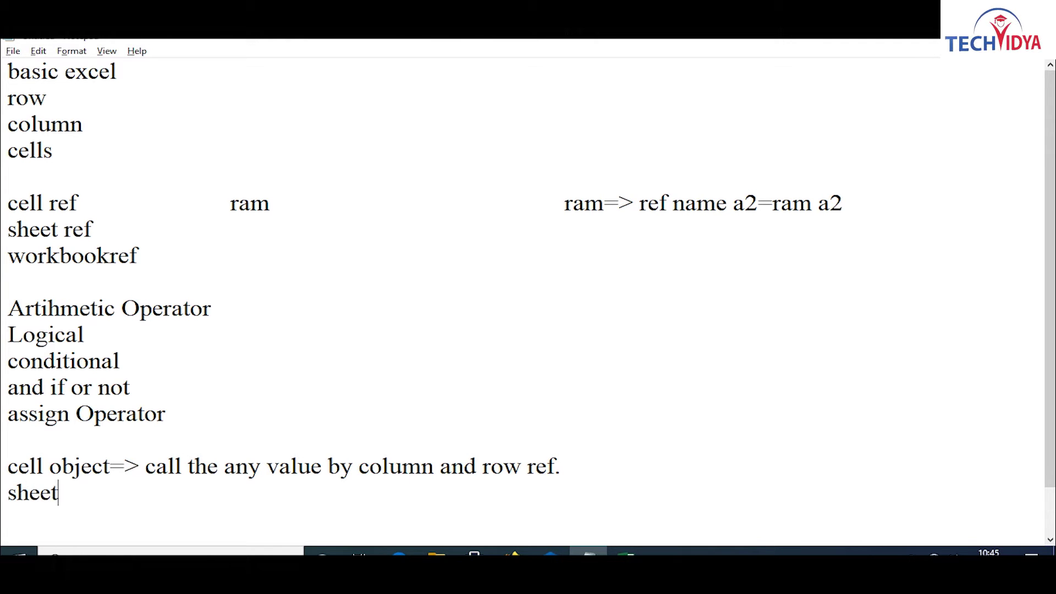
text( object)
key(Tab)
text(if you want to call value from t)
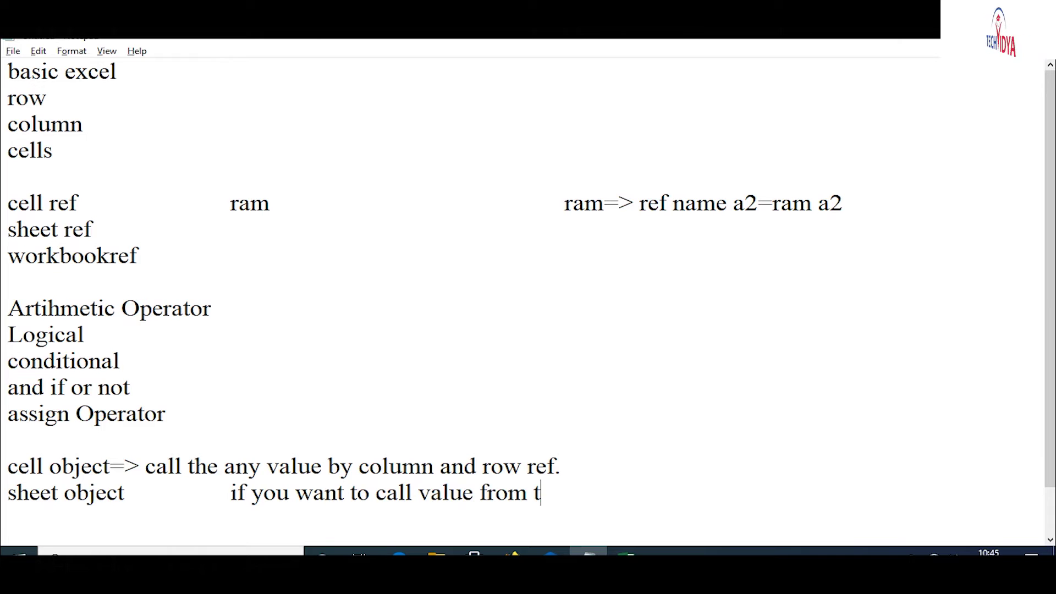
text(he another sheet)
key(Return)
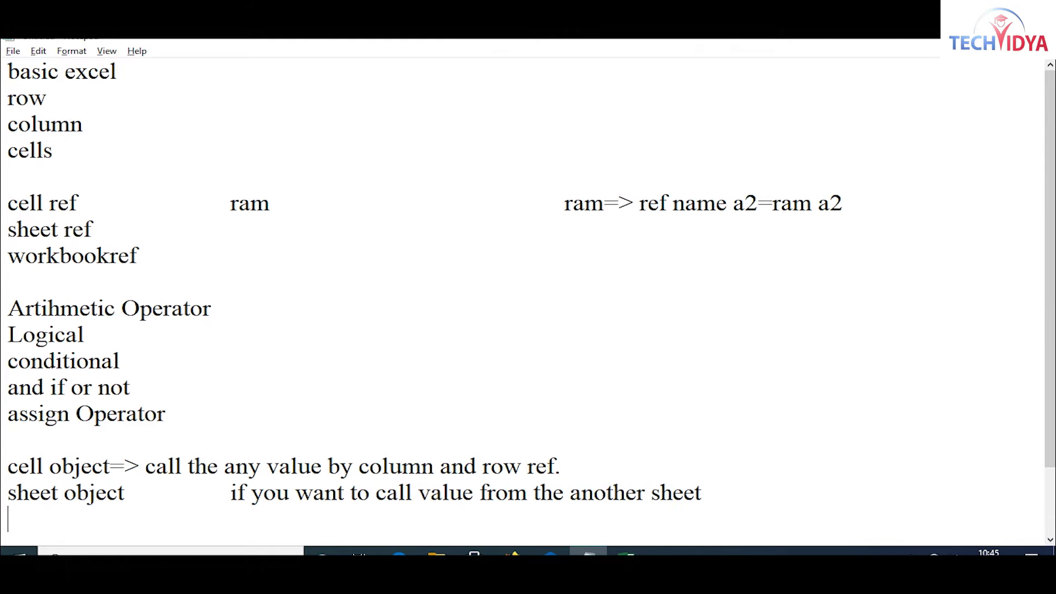
On Sheet2, enter the label Id in A1 and the ID number in B1
key(alt+Tab)
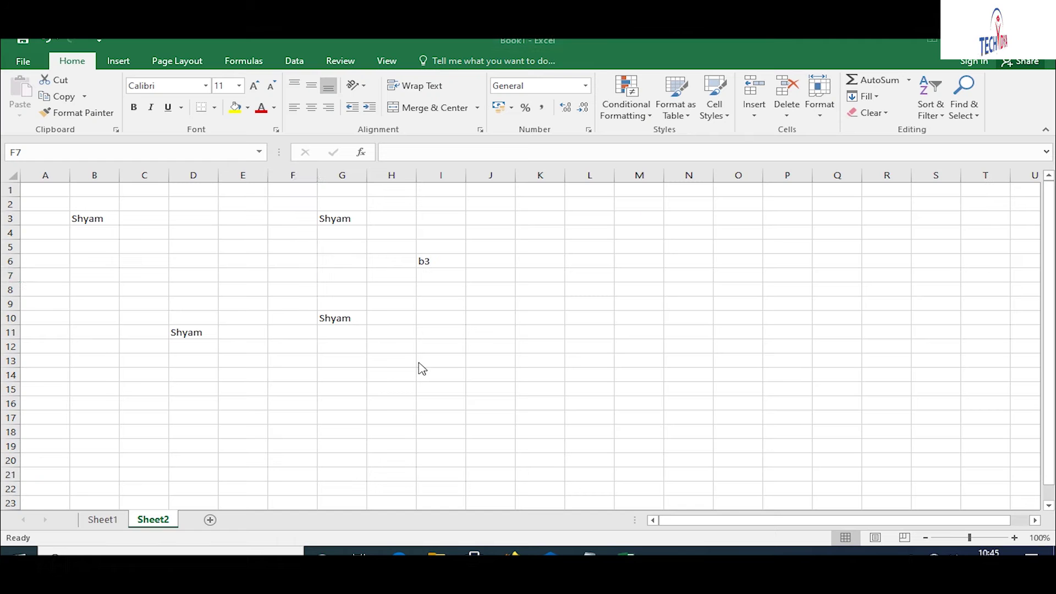
click(48, 194)
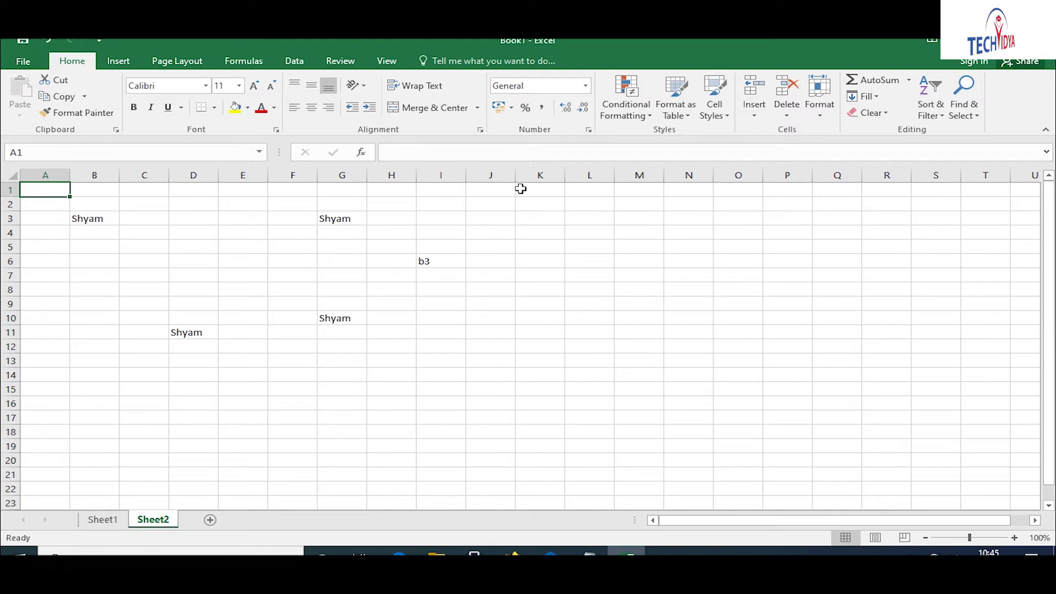
text(Id)
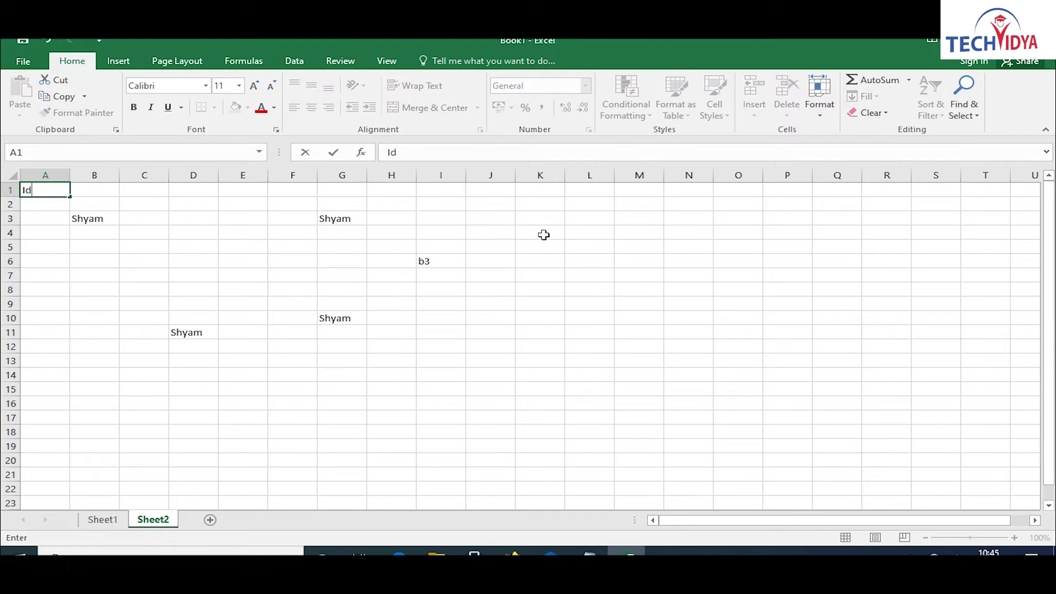
key(Tab)
text(12064654)
key(Return)
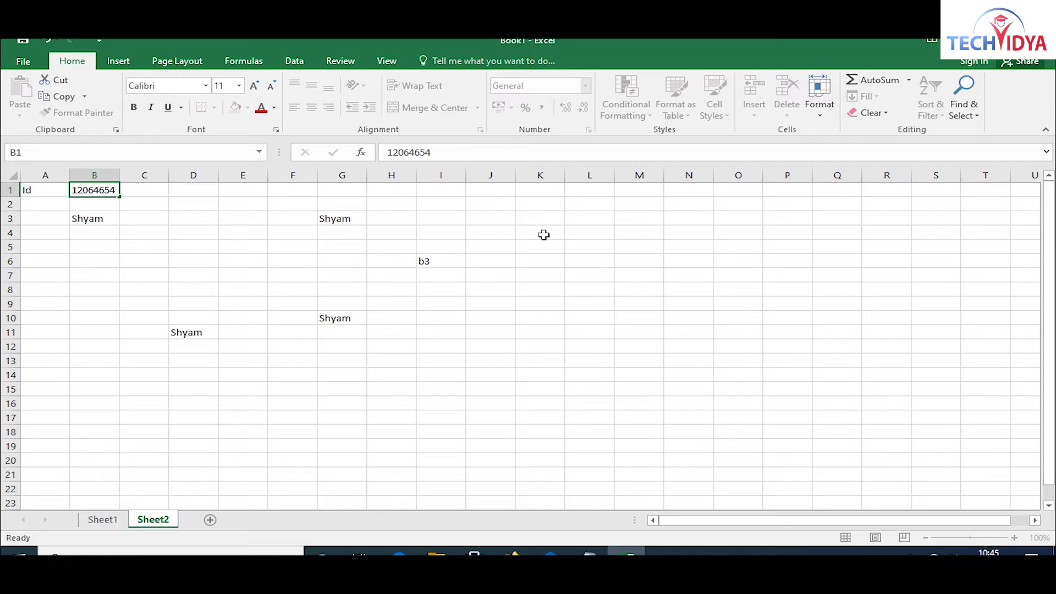
Add Sheet3 and enter =Sheet1!A2 in its cell D5
click(209, 520)
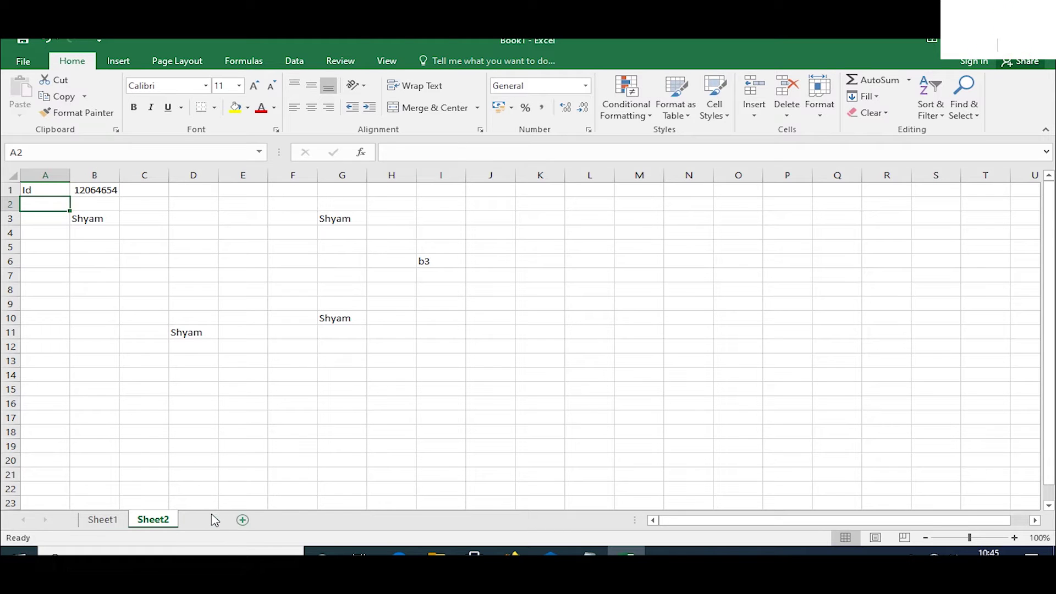
click(201, 249)
text(=sheet2!)
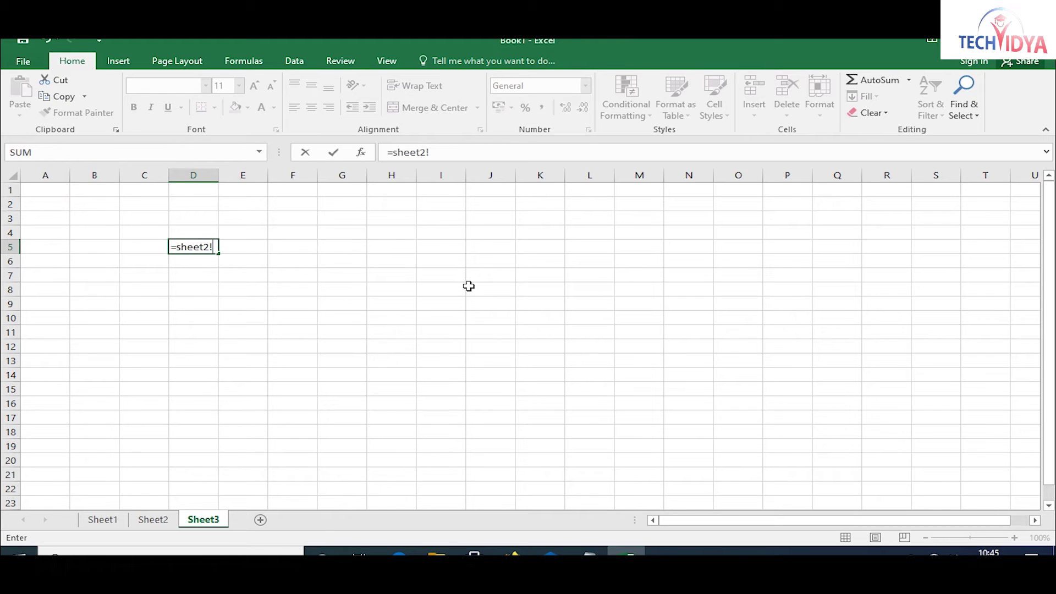
text(a)
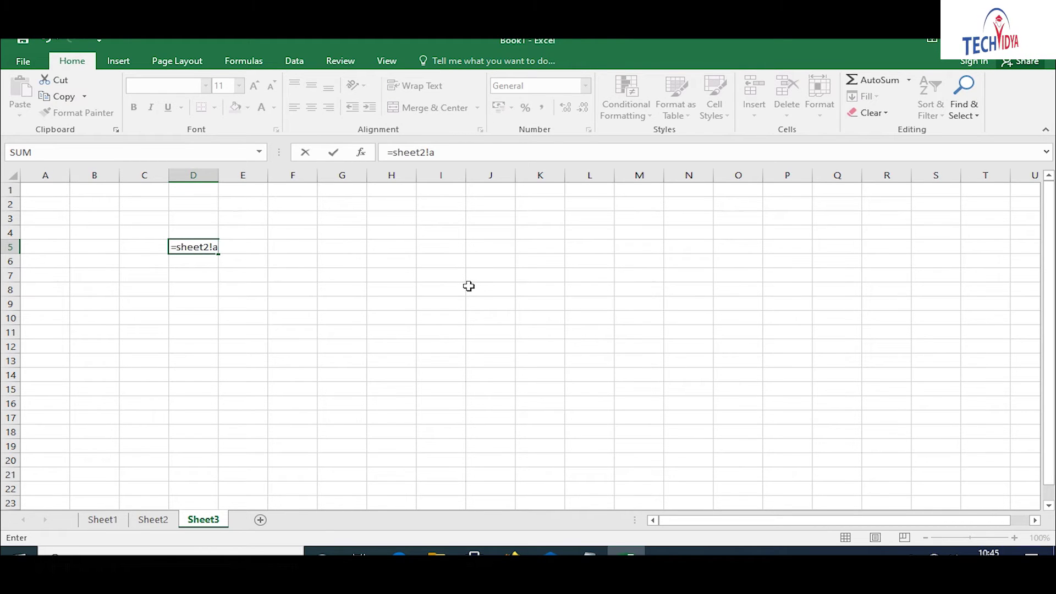
text(2)
key(Return)
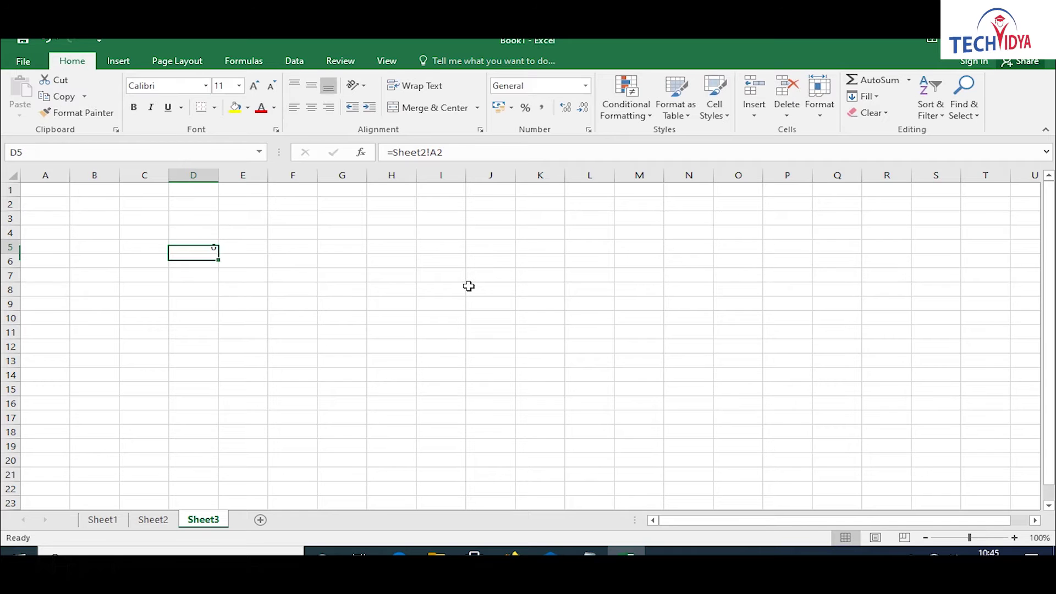
key(BackSpace)
text(=sheet2!)
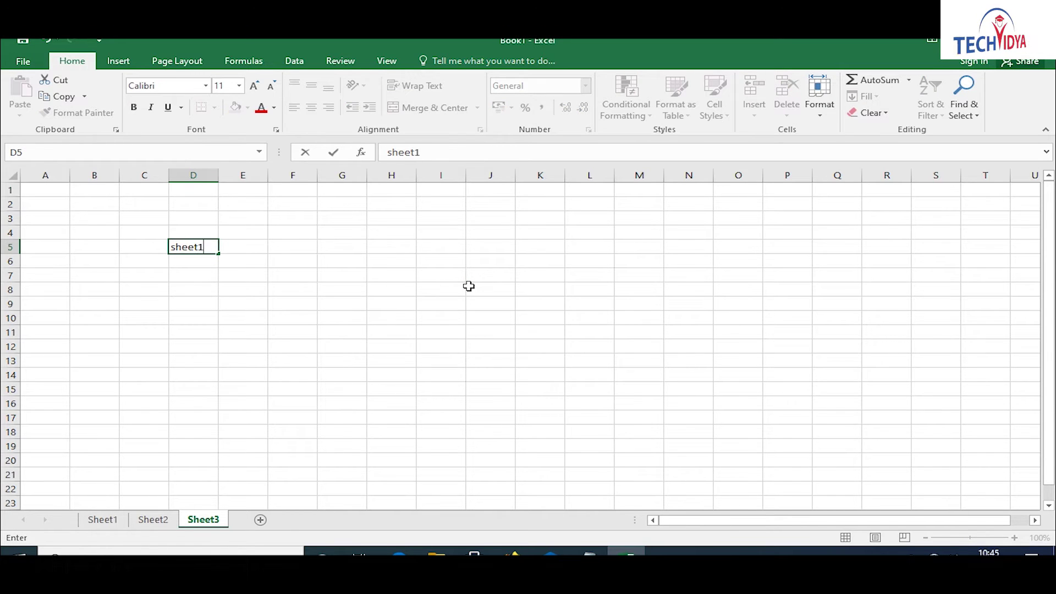
key(Escape)
text(=sheet1!a2)
key(Return)
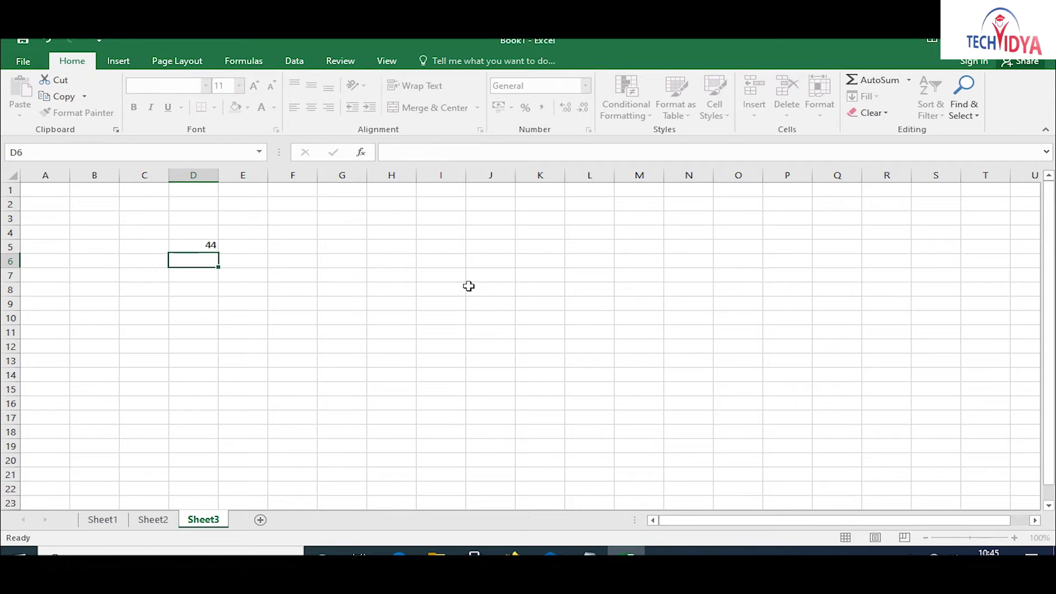
Change D5's reference to =Sheet1!B1 so it shows the Grade heading
key(Up)
key(F2)
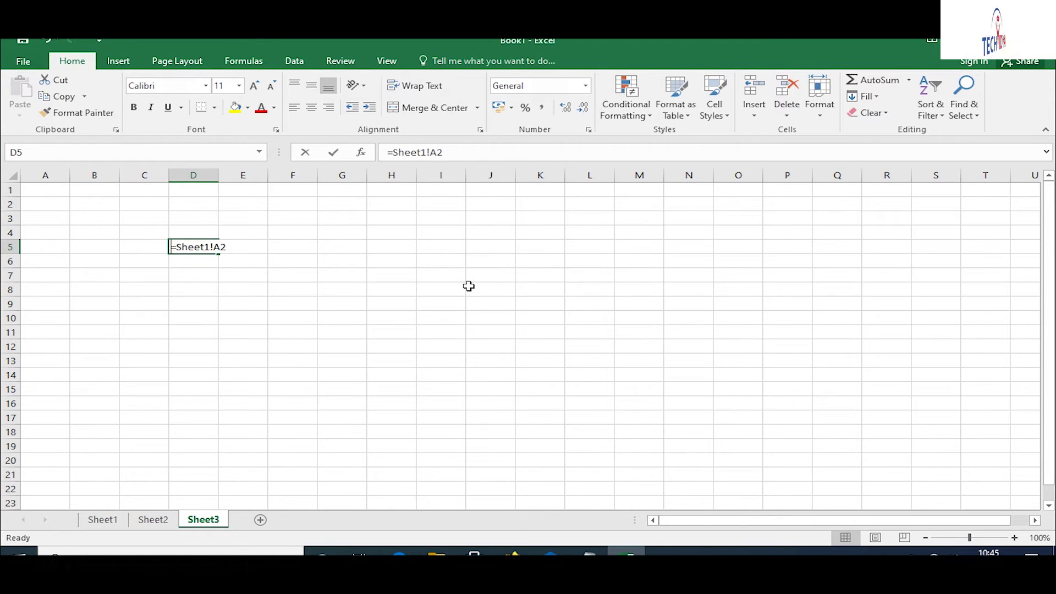
key(Left)
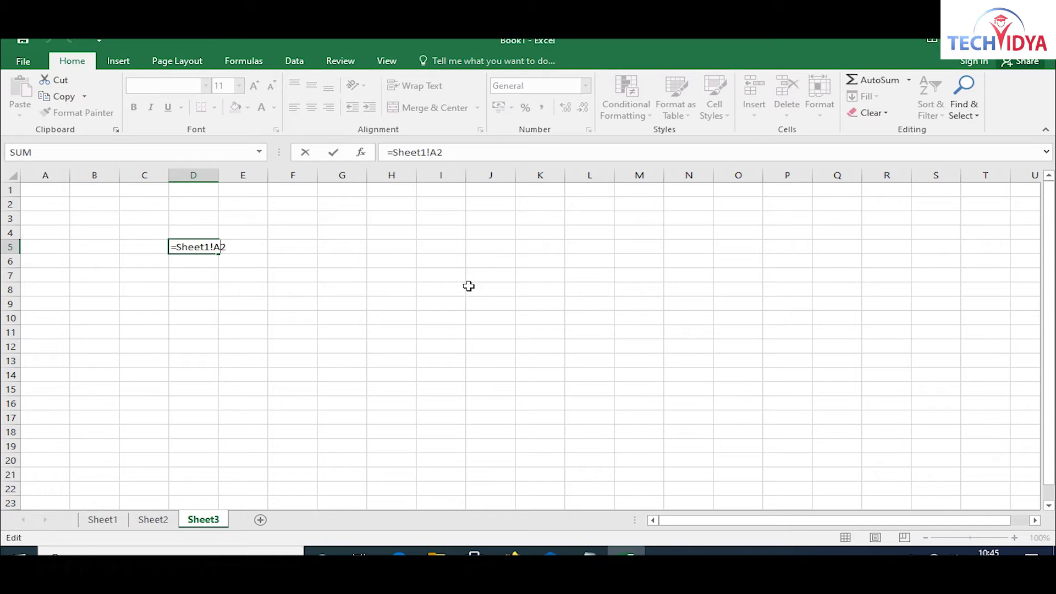
key(BackSpace)
text(B)
key(Delete)
text(1)
key(Return)
key(Up)
Edit Sheet3's D5 formula to =Sheet2!B1 so it shows the ID number
click(103, 519)
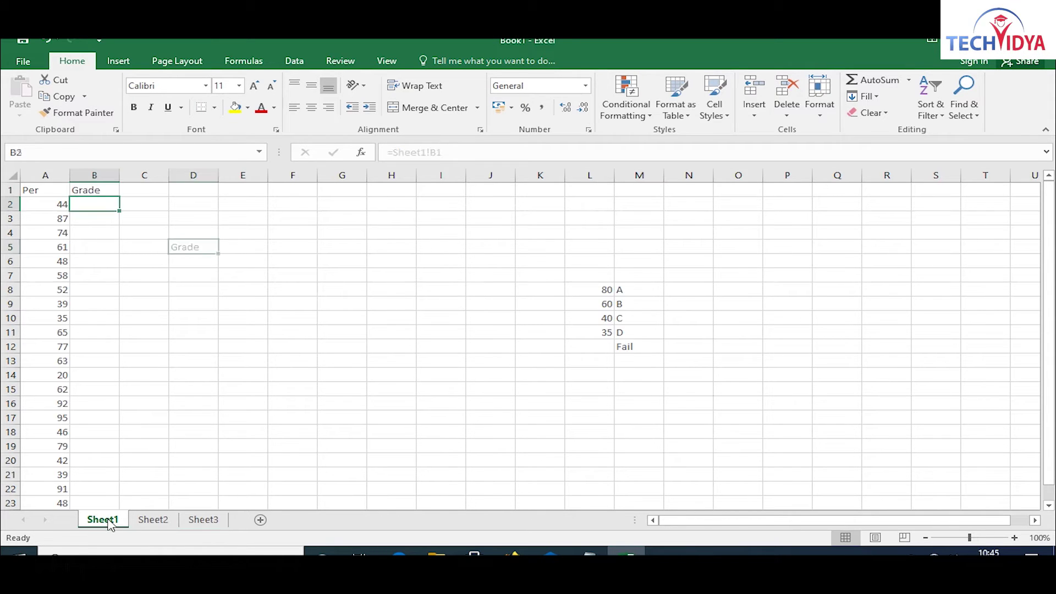
click(155, 519)
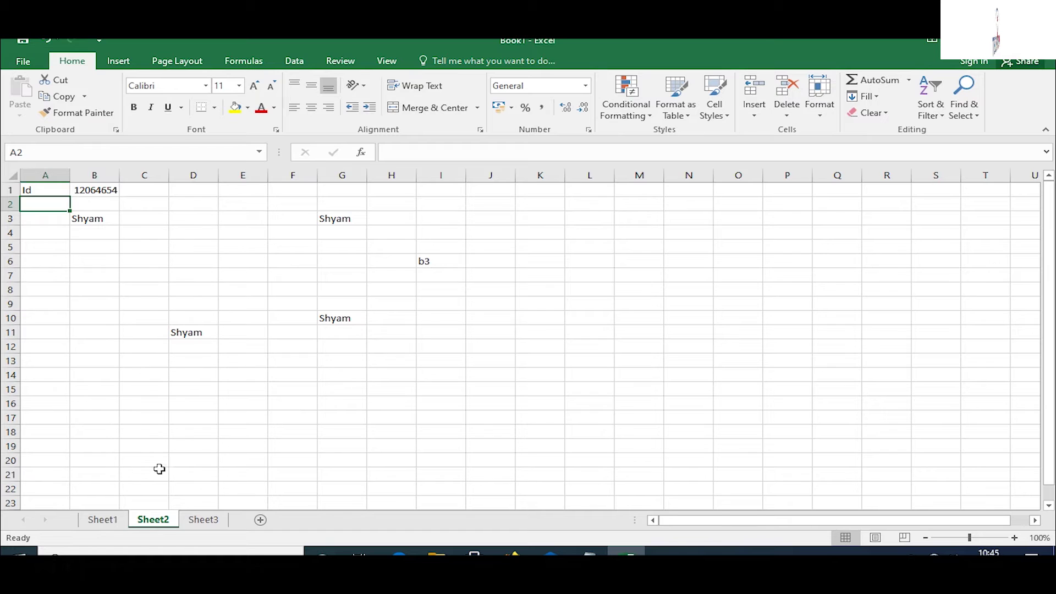
click(103, 192)
click(201, 519)
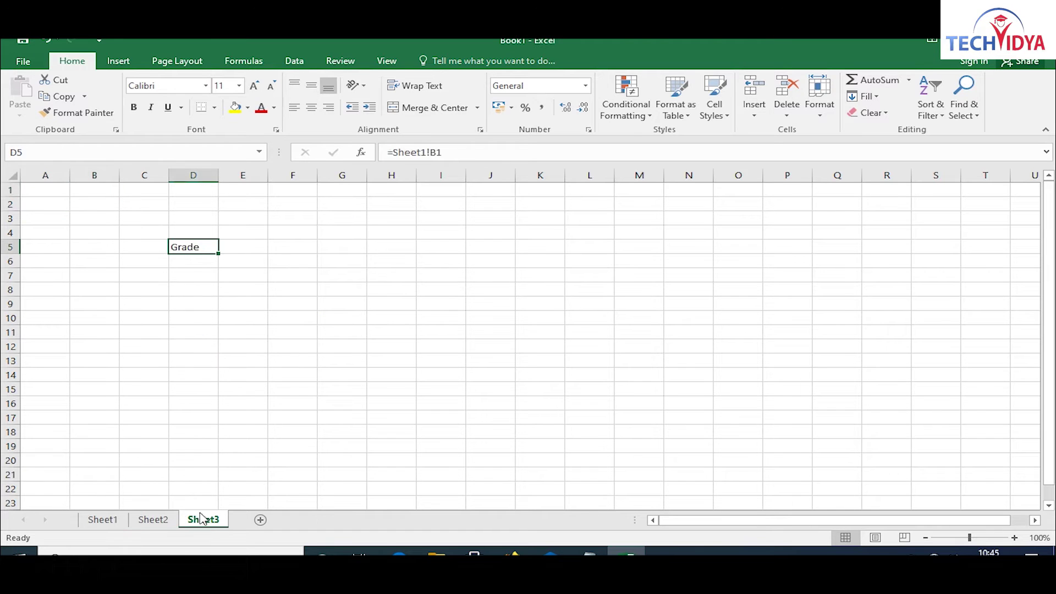
click(426, 152)
key(BackSpace)
text(2)
key(Return)
key(Up)
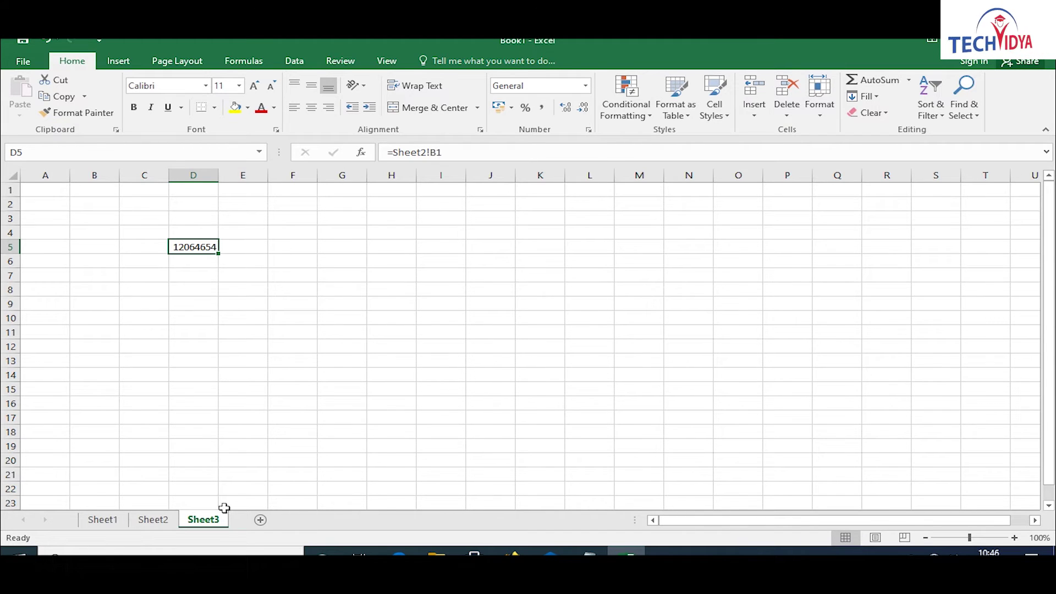
Name Sheet2's cell B1 'CID' in the Name Box, then check column D on Sheet3
click(123, 522)
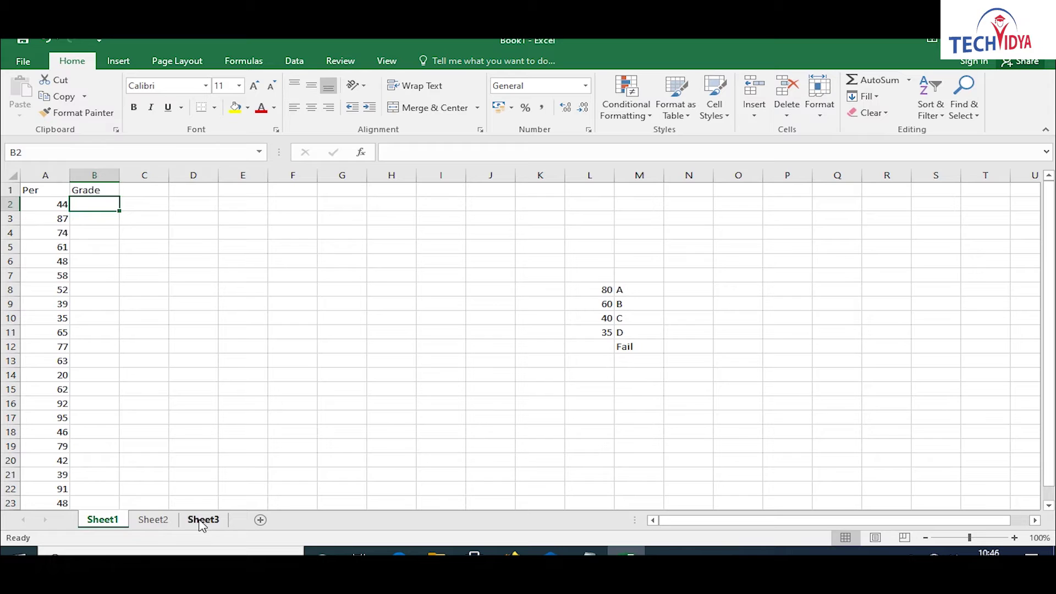
click(154, 520)
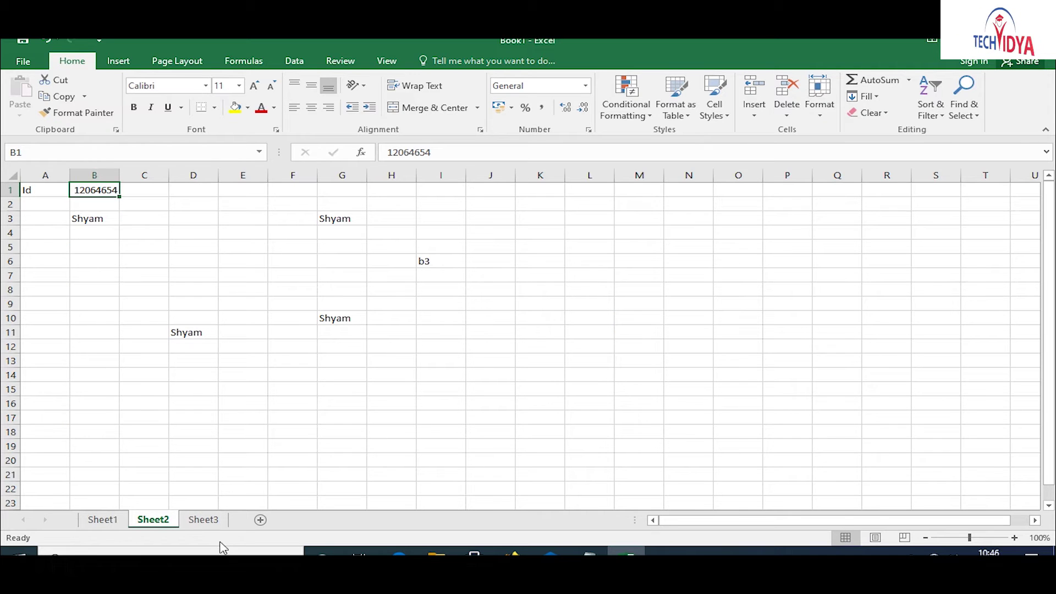
click(204, 522)
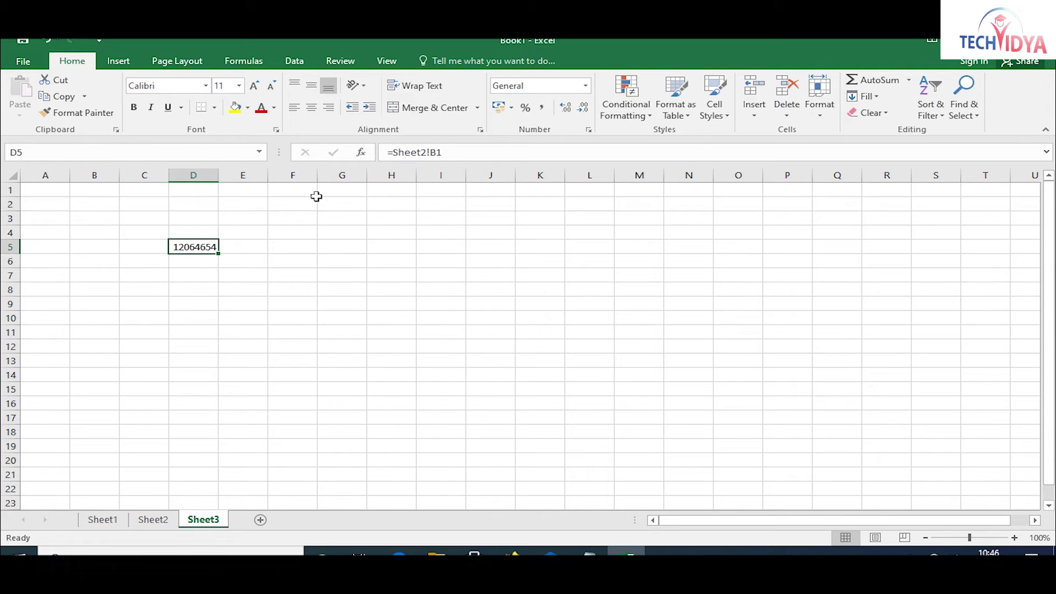
click(152, 521)
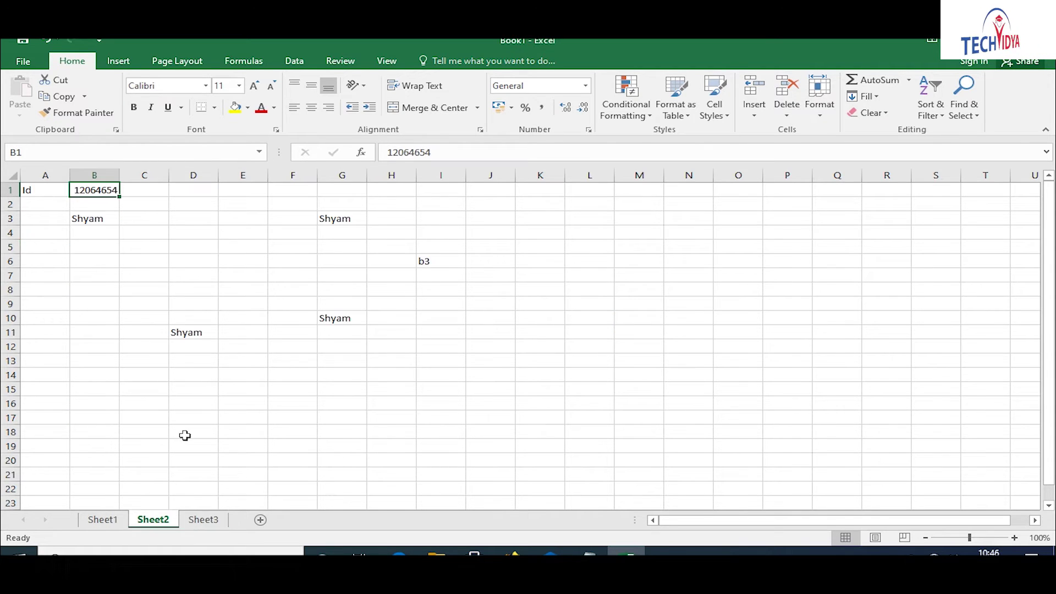
click(70, 157)
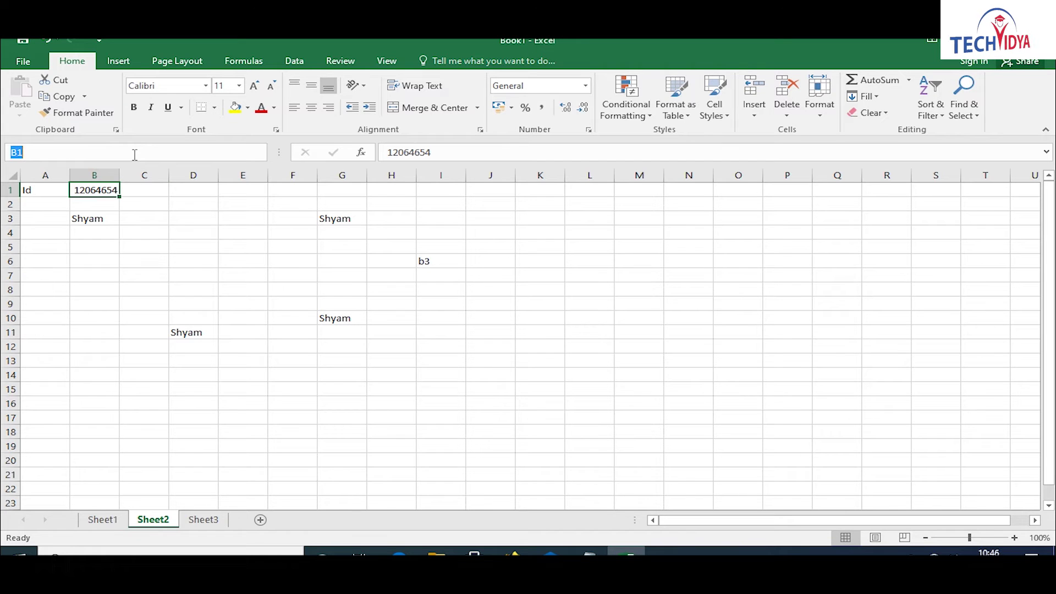
text(CID)
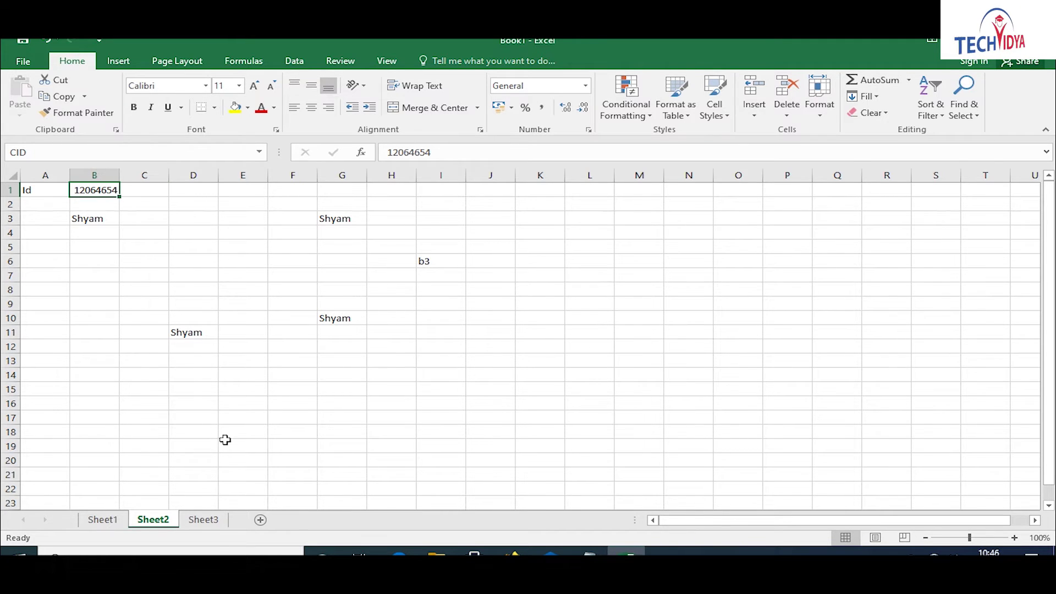
click(213, 523)
click(219, 337)
Review the Notepad notes, then switch back to the Excel workbook
key(Return)
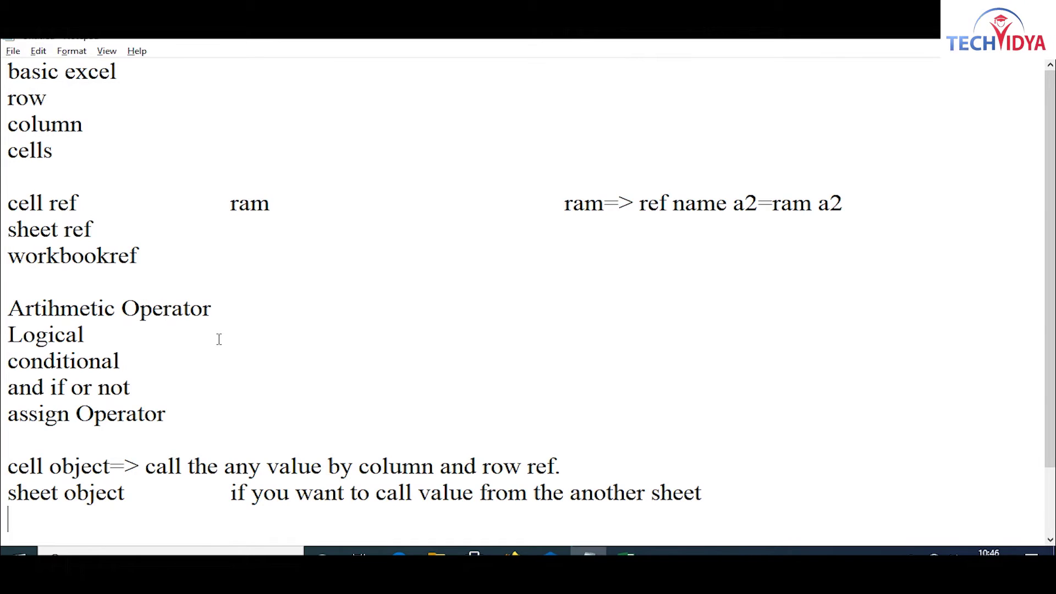
key(alt+Tab)
Add a new sheet and fill month headings Jan through Nov across A1:K1
click(154, 520)
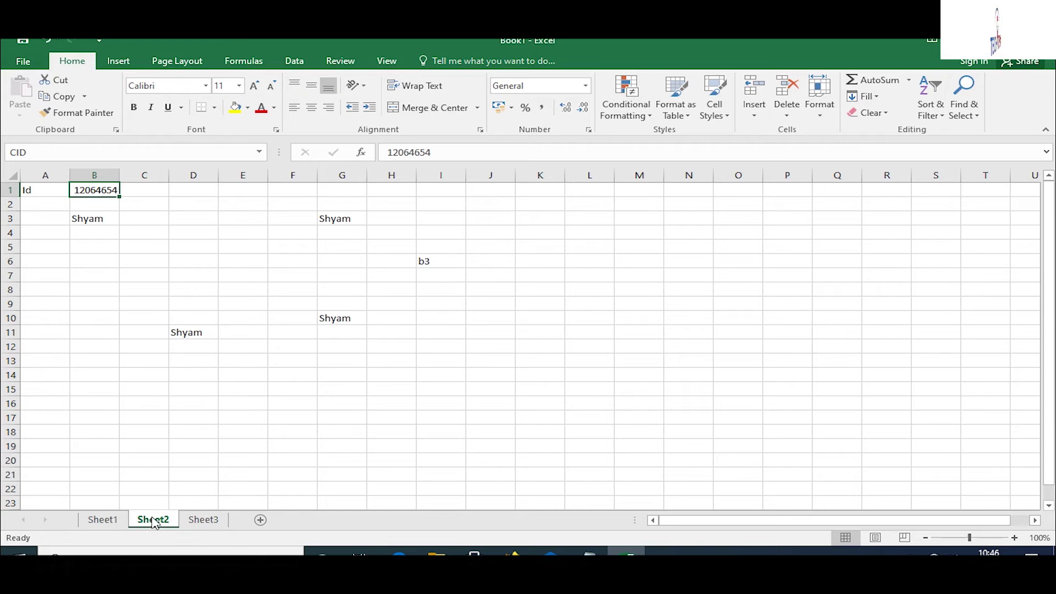
click(260, 520)
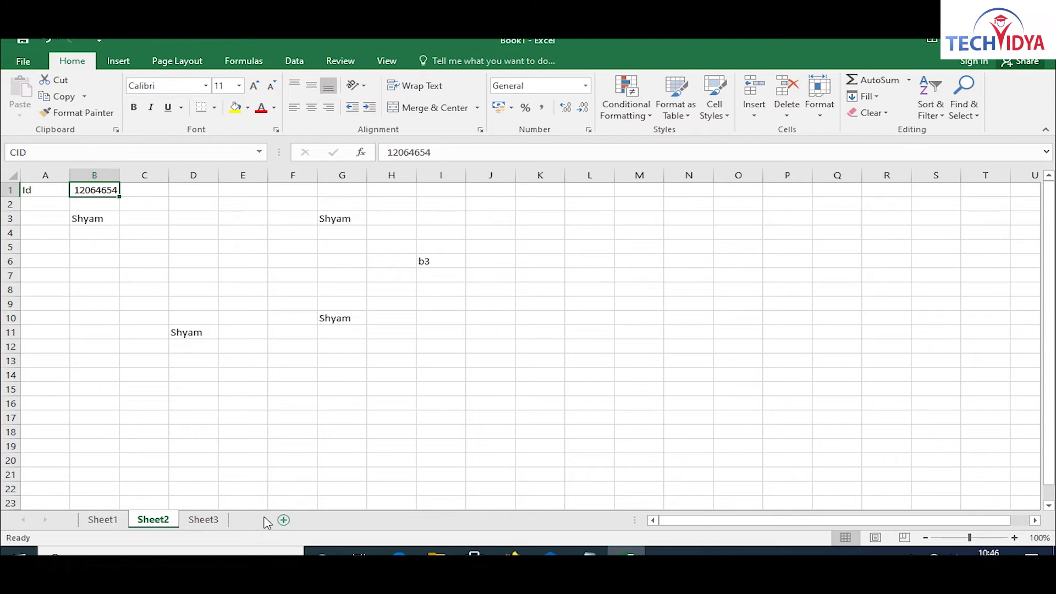
text(Jan)
key(Return)
click(36, 189)
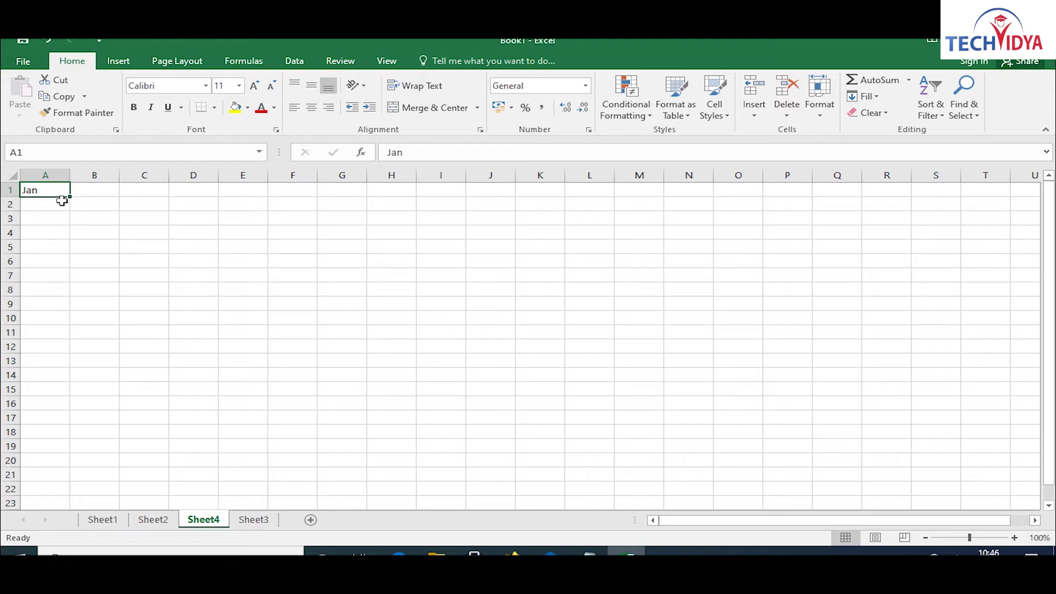
drag(68, 199, 561, 223)
Fill A2:K23 with =RANDBETWEEN(20,90) and paste the results back as fixed values
mouse_move(55, 205)
mouse_down()
mouse_move(313, 389)
mouse_move(551, 500)
mouse_up()
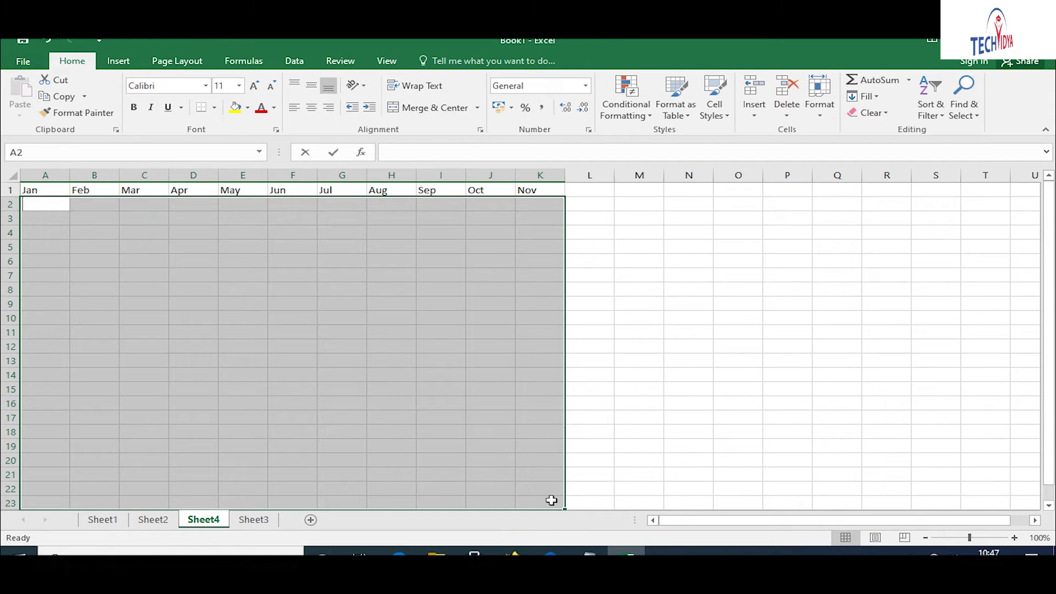
text(=randb)
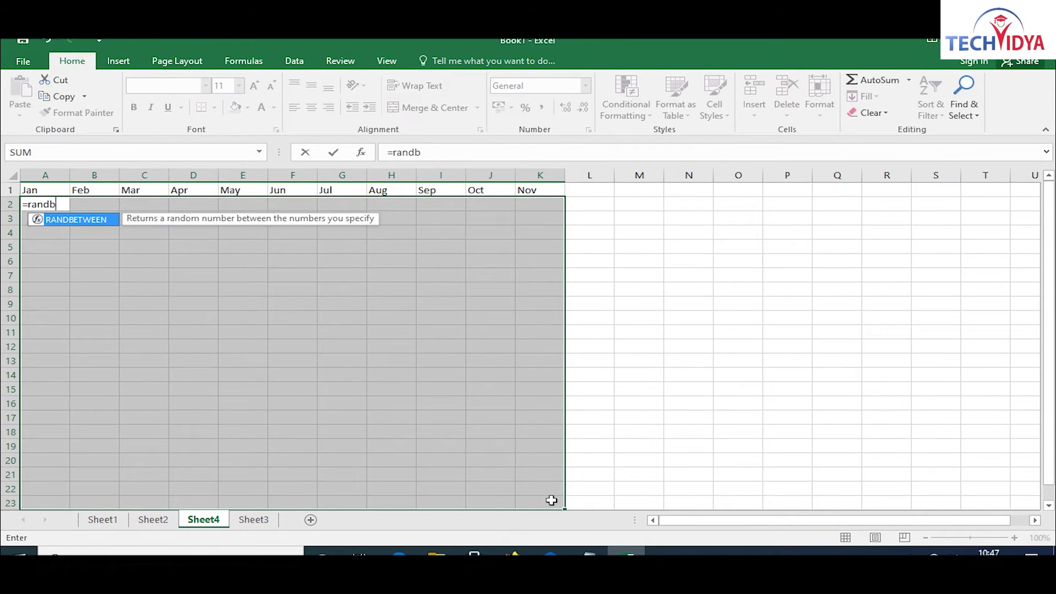
key(Tab)
text(20,90))
key(ctrl+Return)
key(ctrl+c)
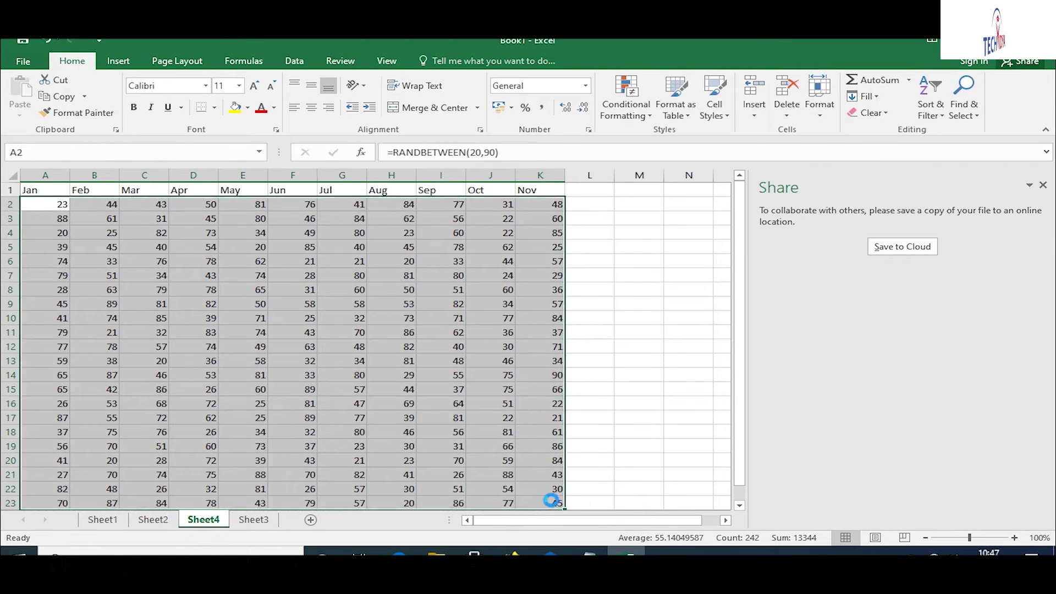
key(alt+h)
key(v)
key(v)
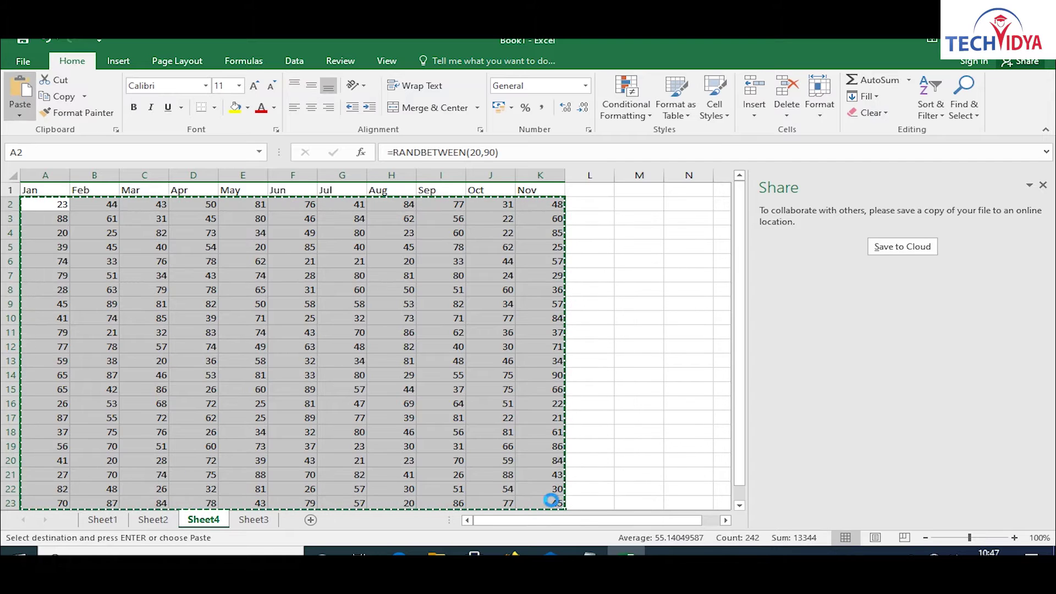
Name columns A:K 'data' in the Name Box and add a blank Sheet5
click(1043, 185)
click(154, 288)
drag(51, 174, 540, 175)
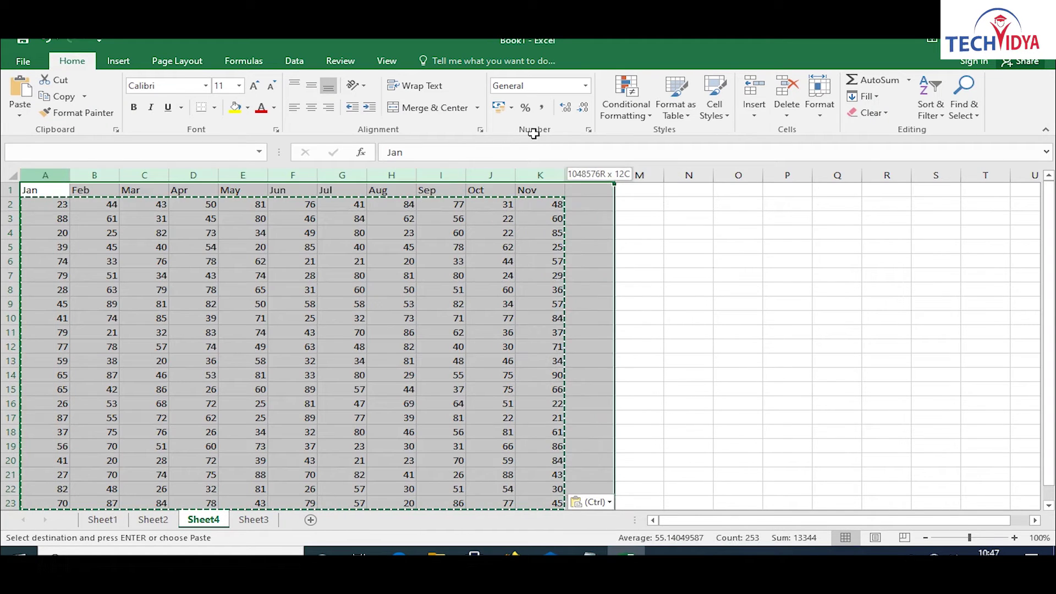
click(36, 149)
text(data)
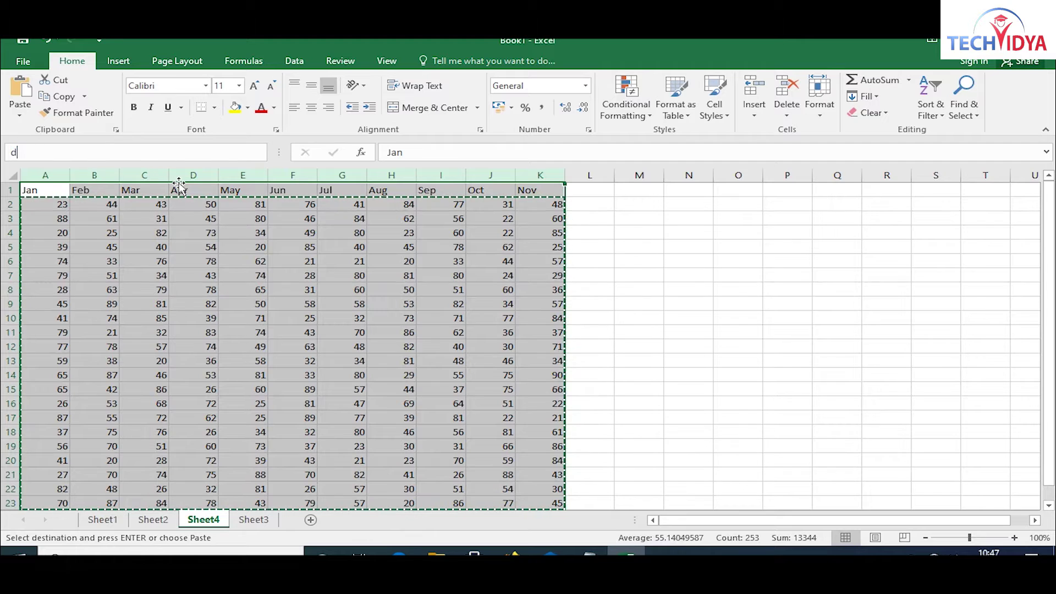
key(Return)
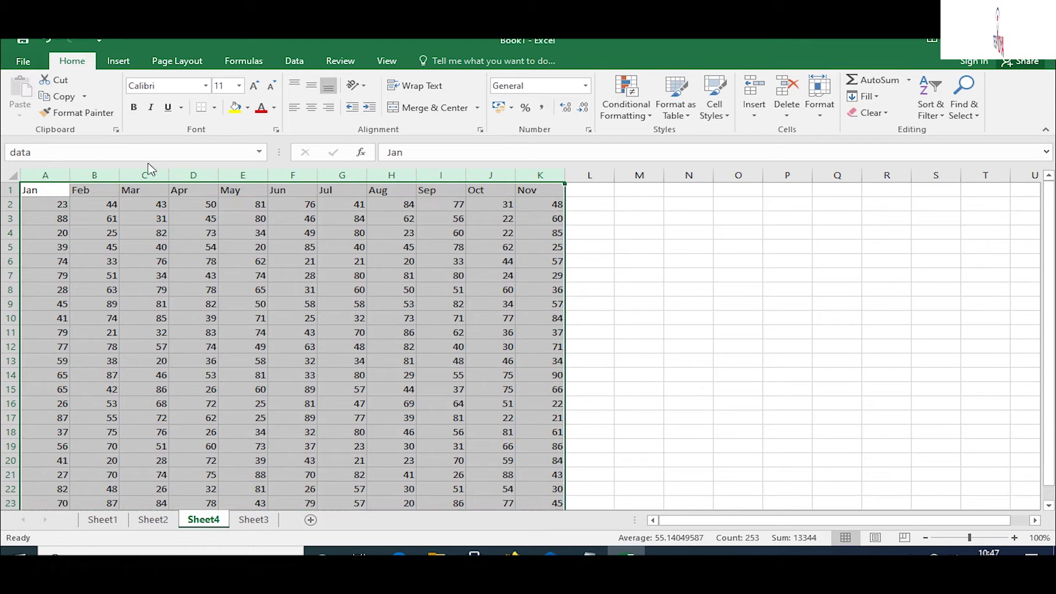
click(310, 520)
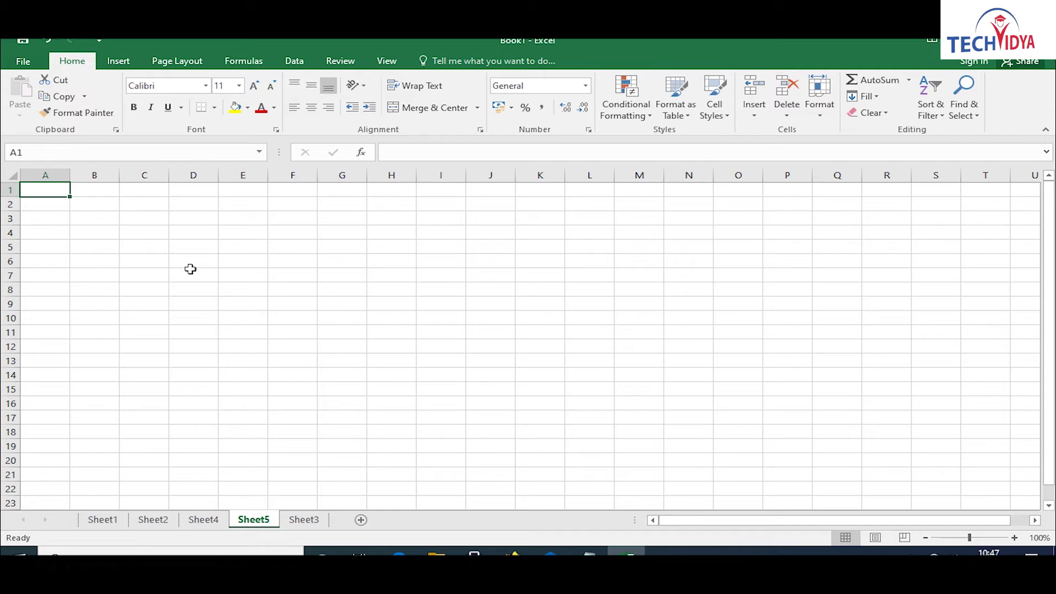
Enter =data as an array formula across A1:M23 on Sheet5
mouse_move(52, 189)
mouse_down()
mouse_move(487, 251)
mouse_move(643, 464)
mouse_up()
scroll(1049, 199, up, 1)
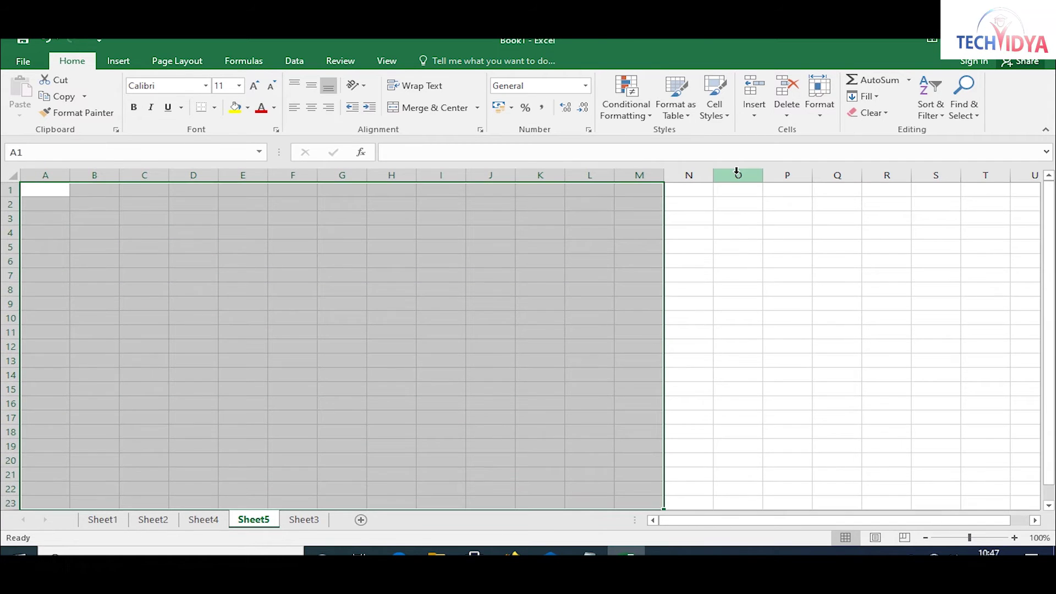
text(=data)
key(ctrl+shift+Return)
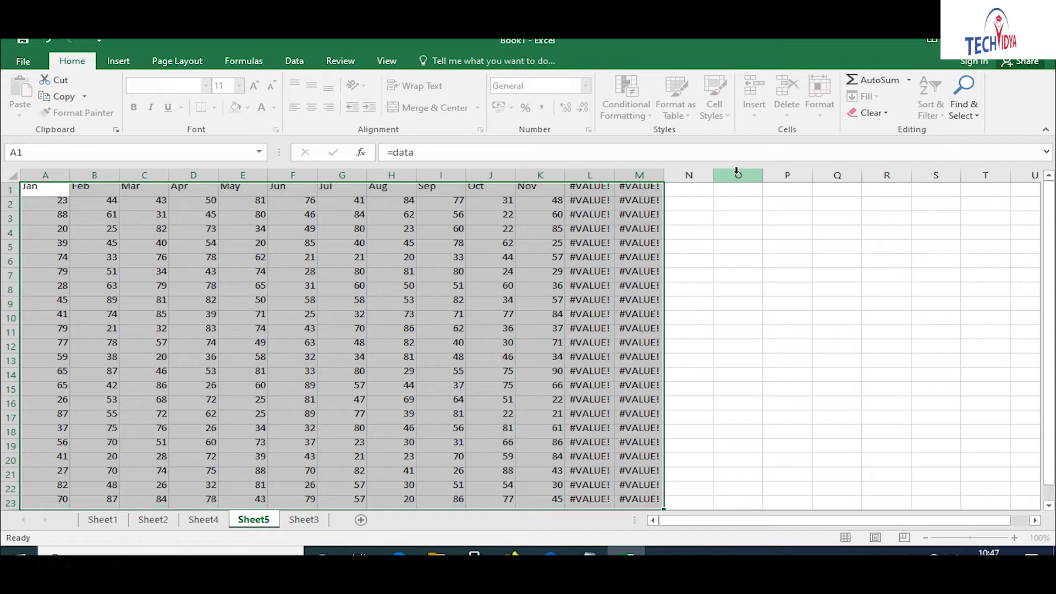
Clear the #VALUE! columns L and M and check cells of the copied table
click(737, 175)
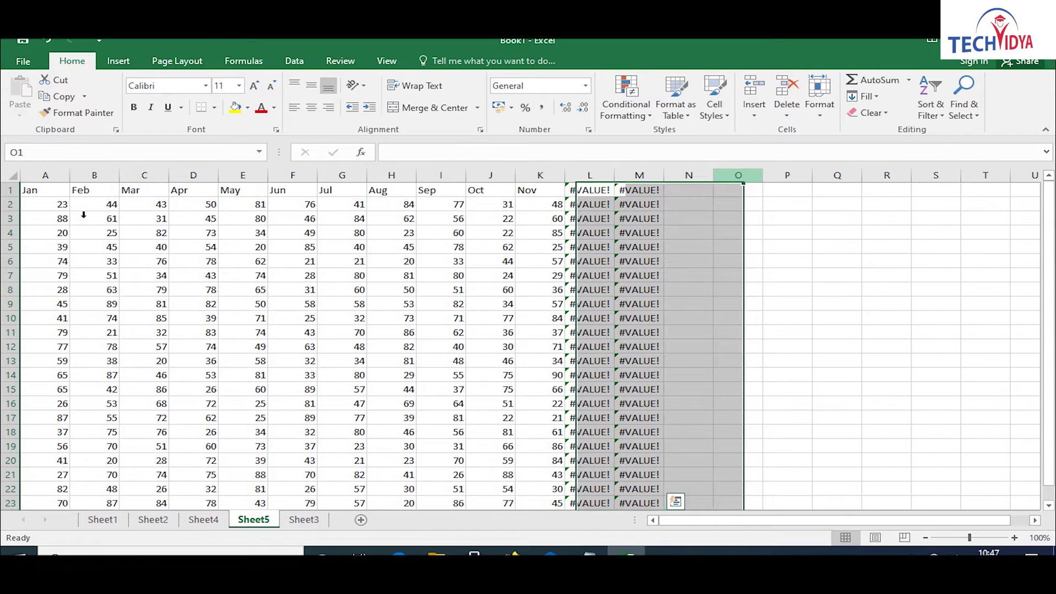
right_click(738, 175)
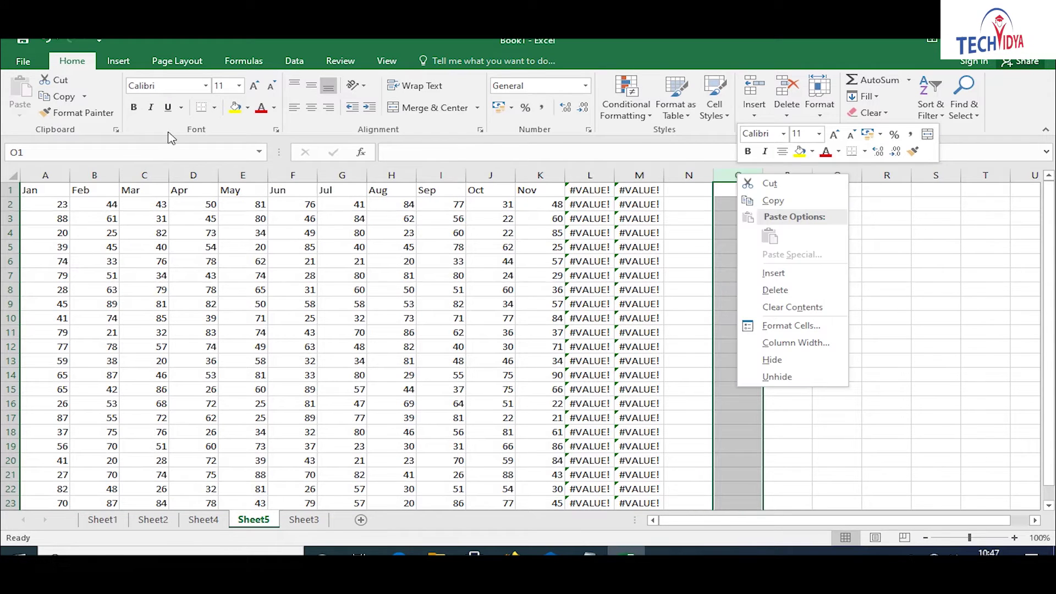
key(Escape)
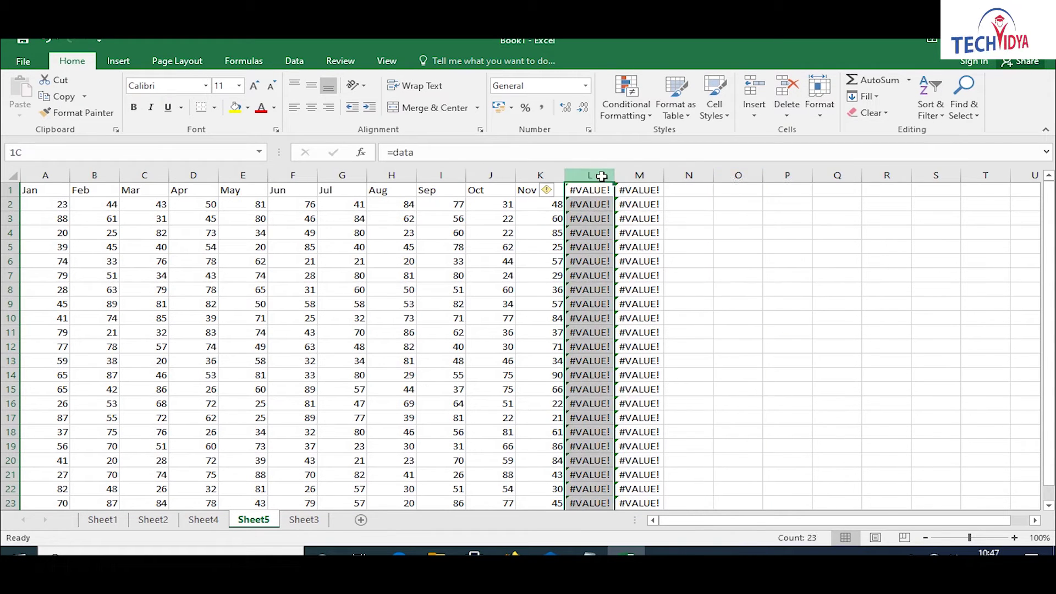
drag(586, 176, 639, 174)
key(Delete)
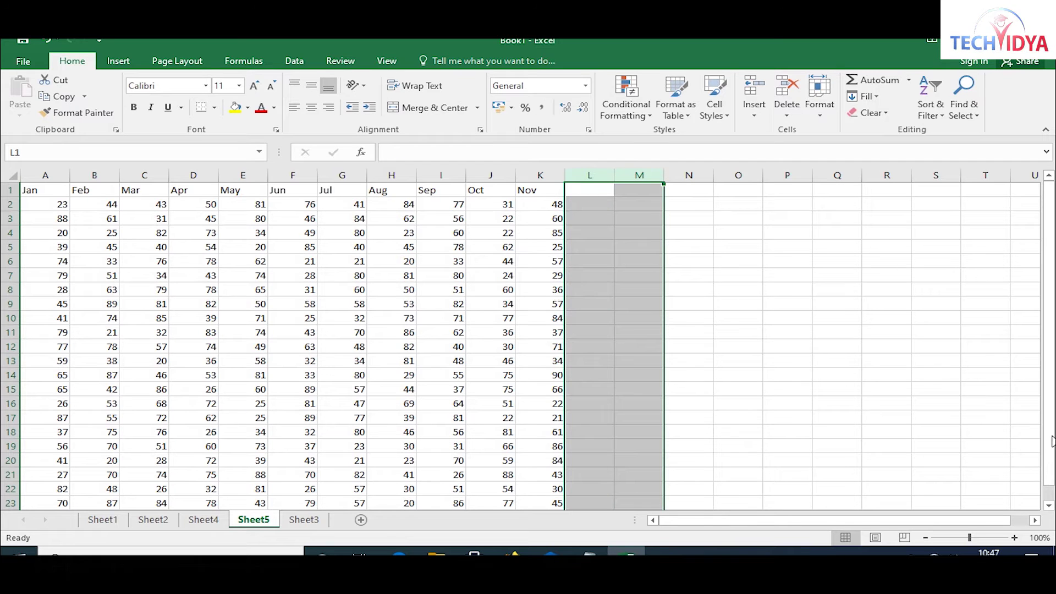
click(1048, 492)
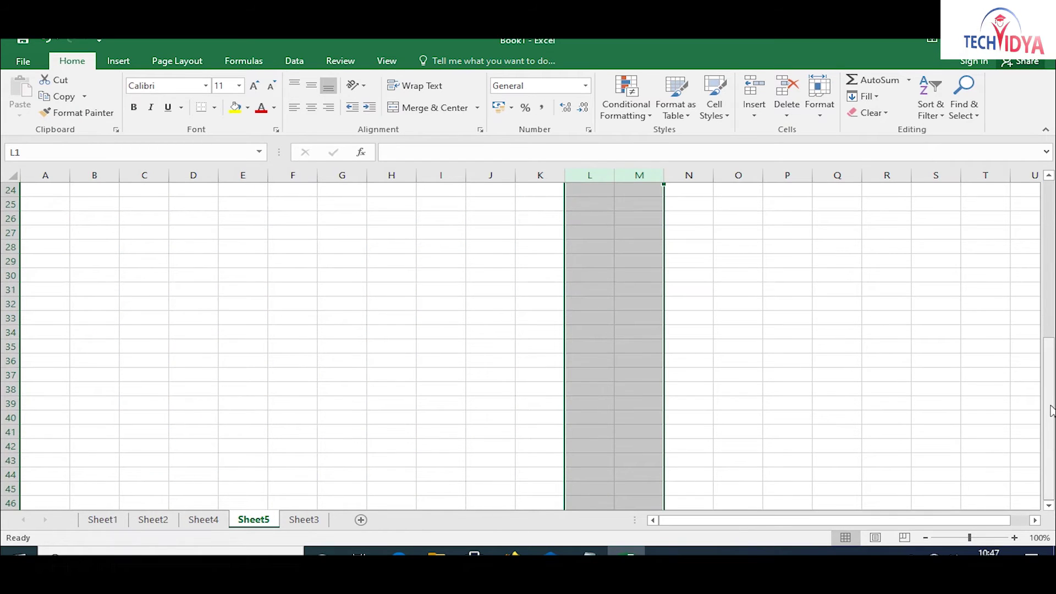
drag(1048, 418, 1048, 264)
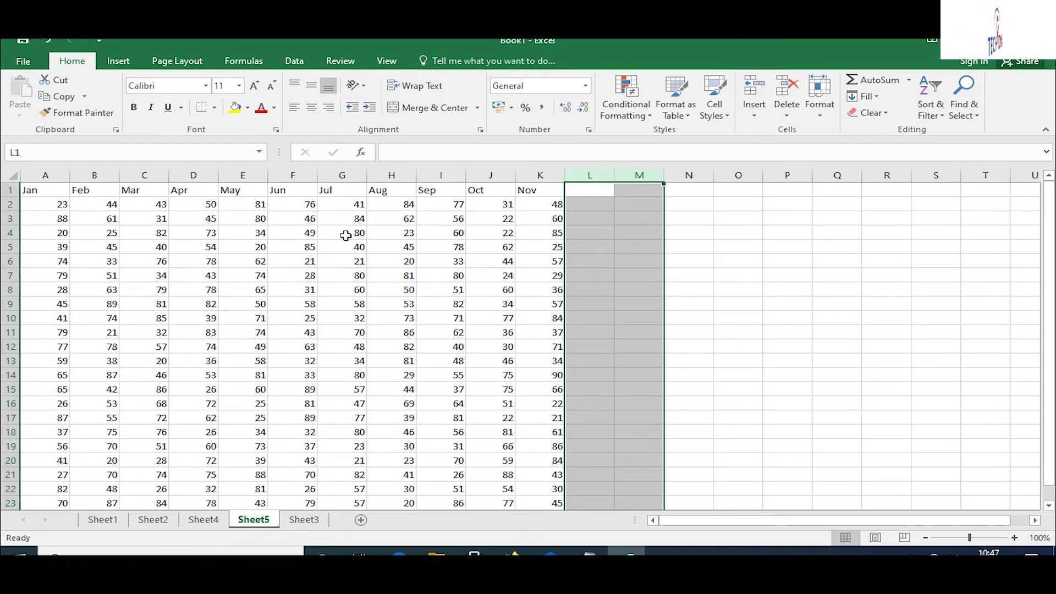
click(346, 233)
click(248, 403)
click(99, 318)
click(113, 291)
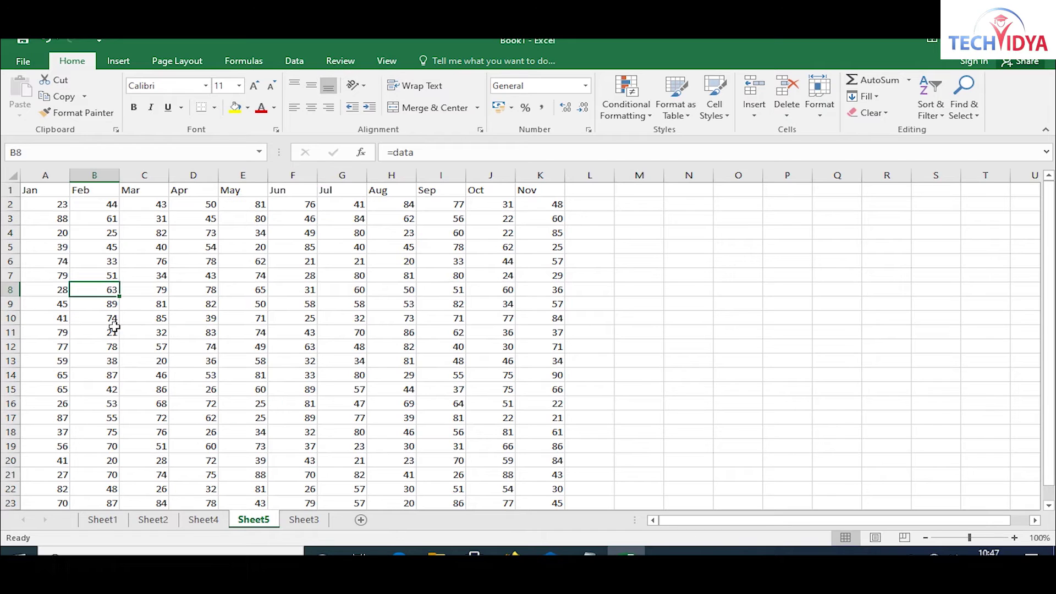
Check the D5 and D11 references on Sheet3, then create new workbook Book2
click(304, 519)
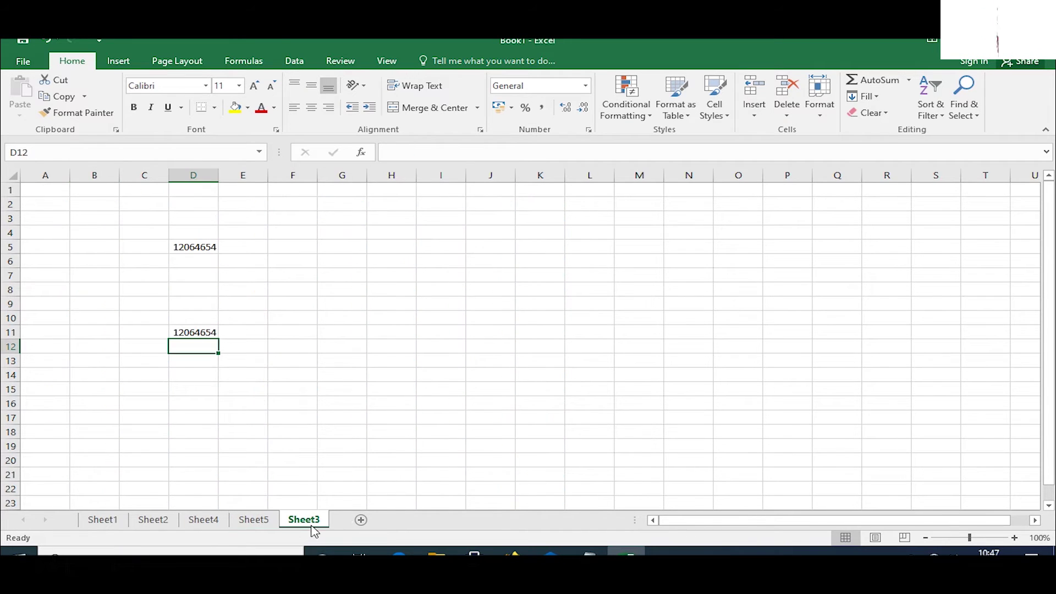
click(176, 332)
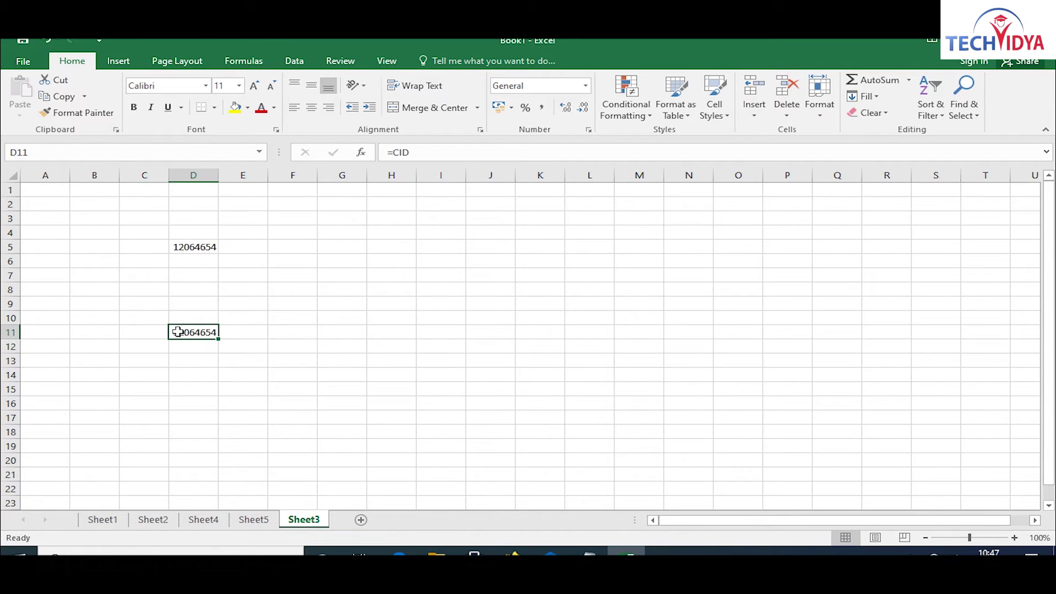
click(216, 249)
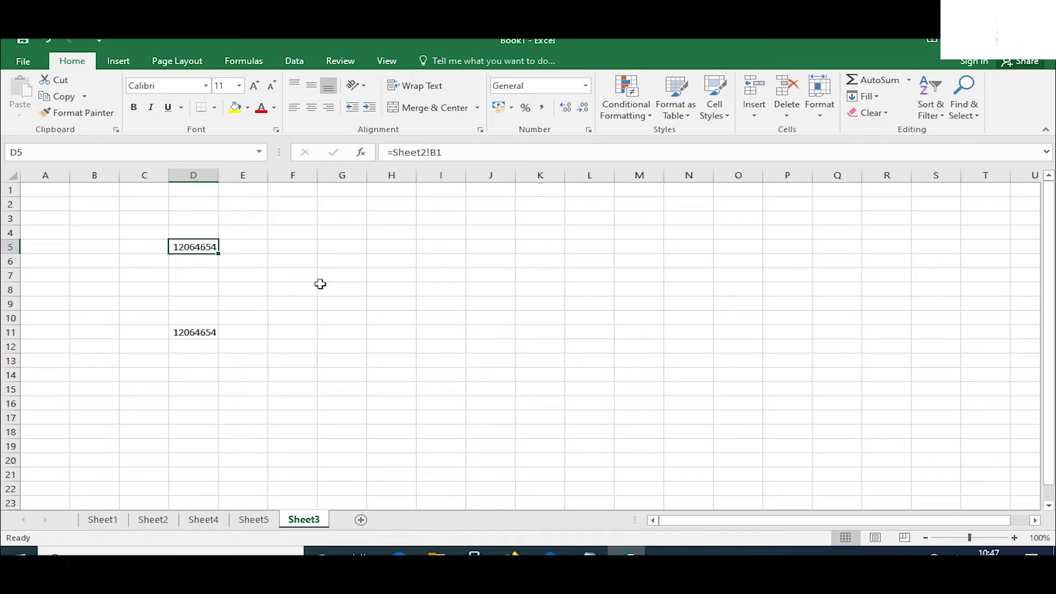
key(ctrl+n)
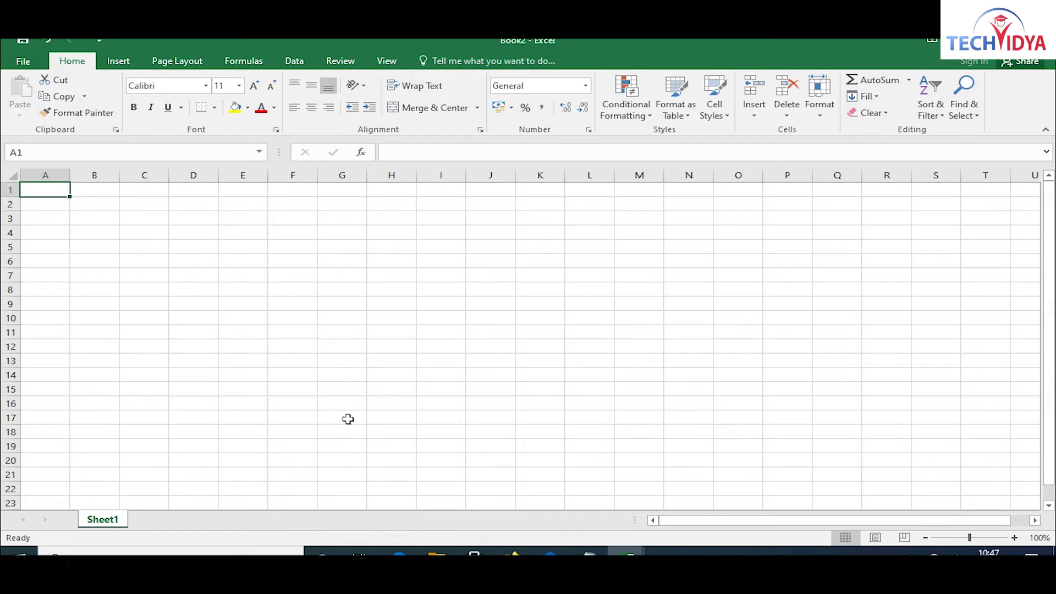
Place Book2 beside Book1 and enter =[Book1]Sheet3!D5 in E4, removing the stray quotes
mouse_move(318, 36)
mouse_down()
mouse_move(685, 88)
mouse_move(674, 107)
mouse_up()
click(588, 284)
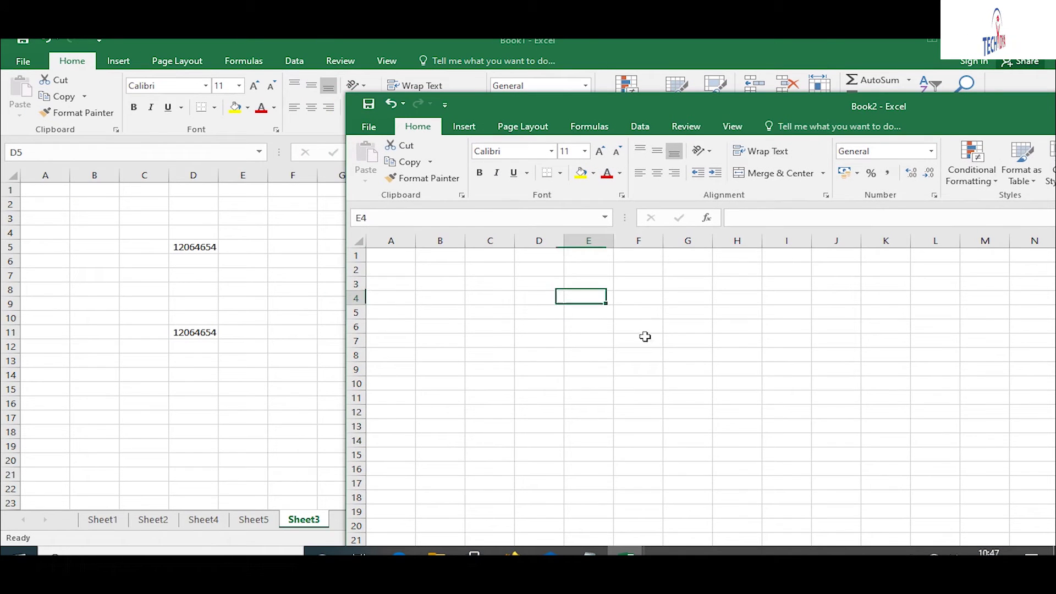
key(Down)
text(=)
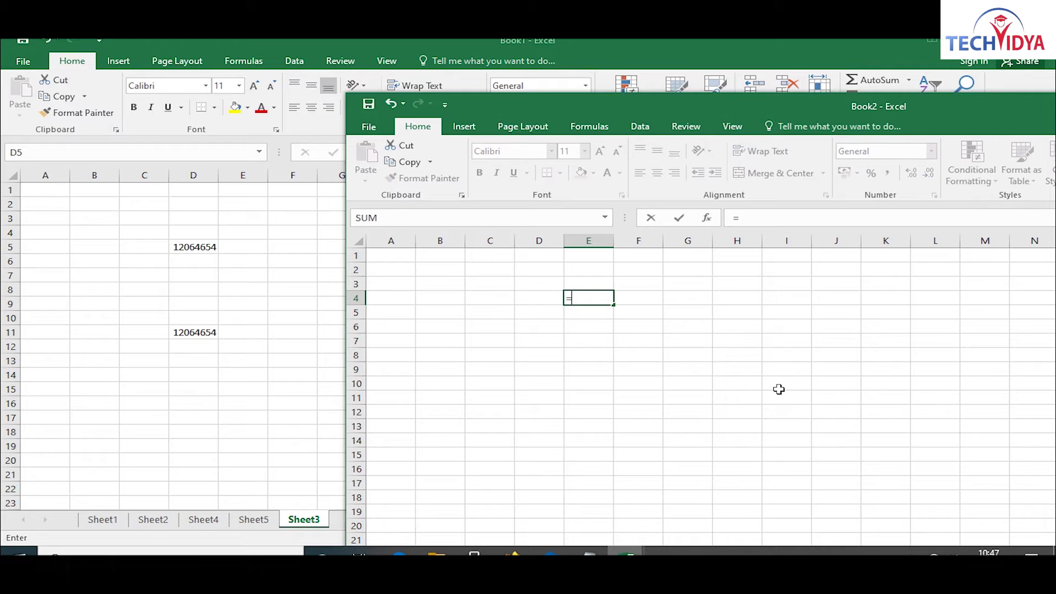
text([)
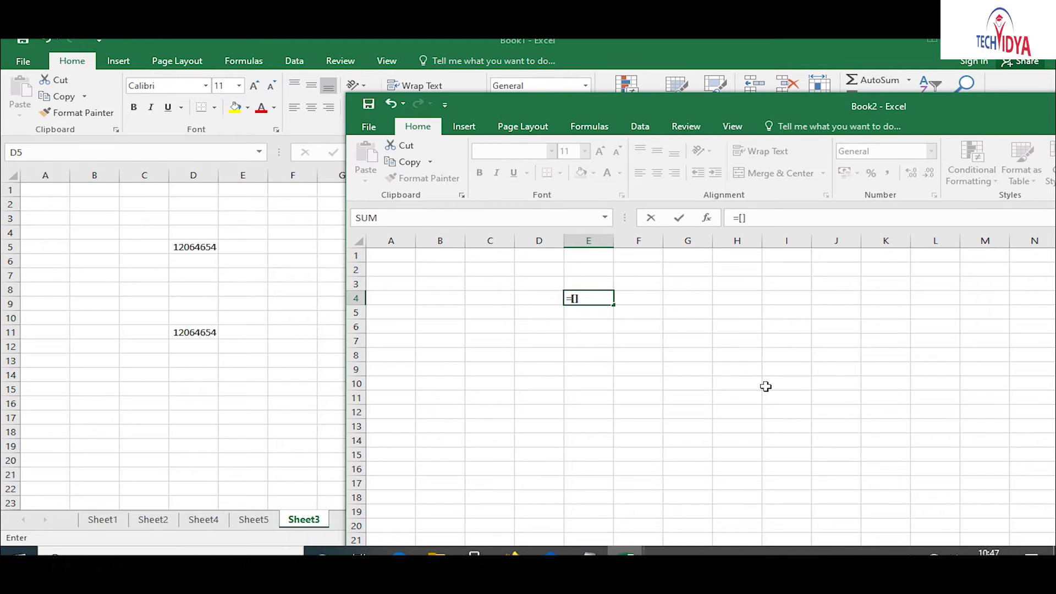
text('book1'])
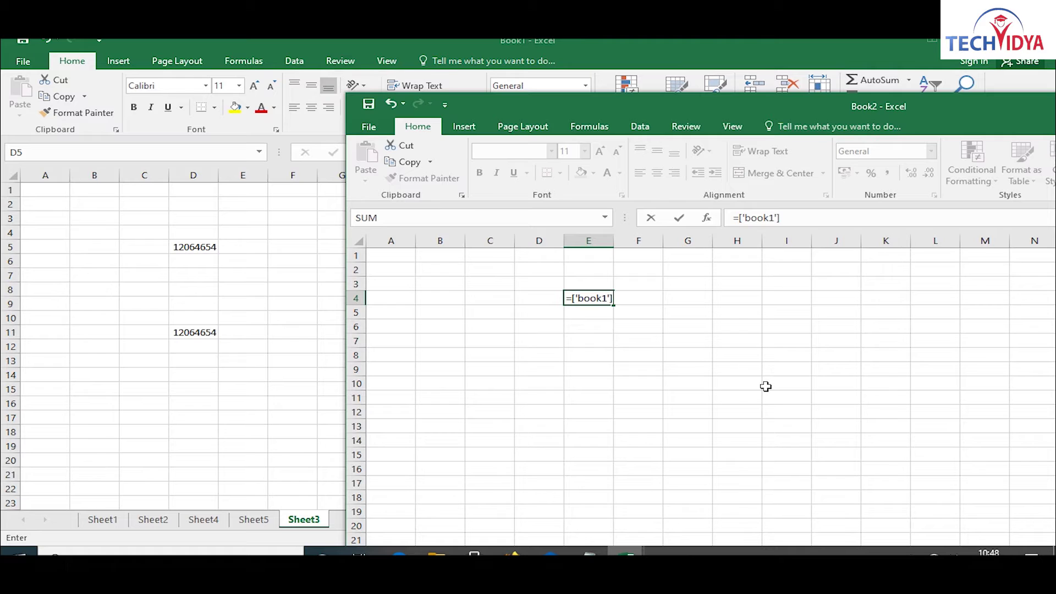
text(sheet)
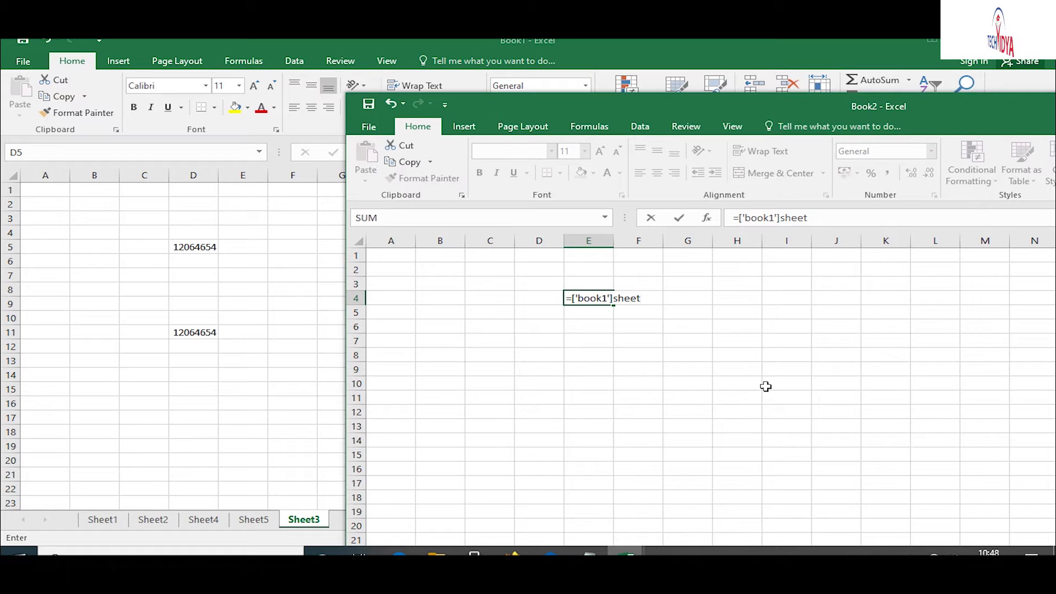
text(3!)
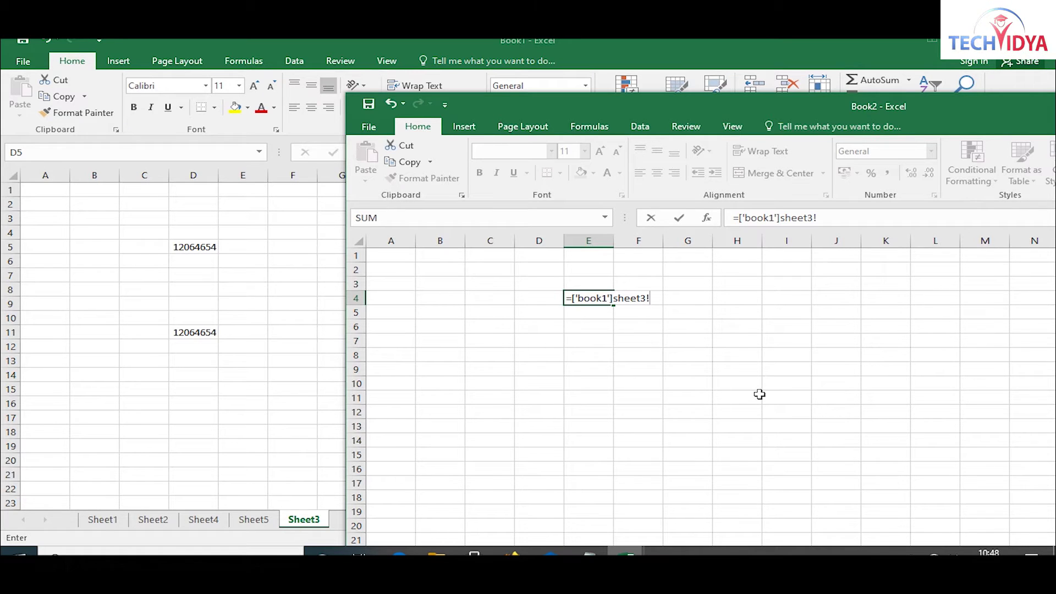
text(d5)
key(Return)
key(Return)
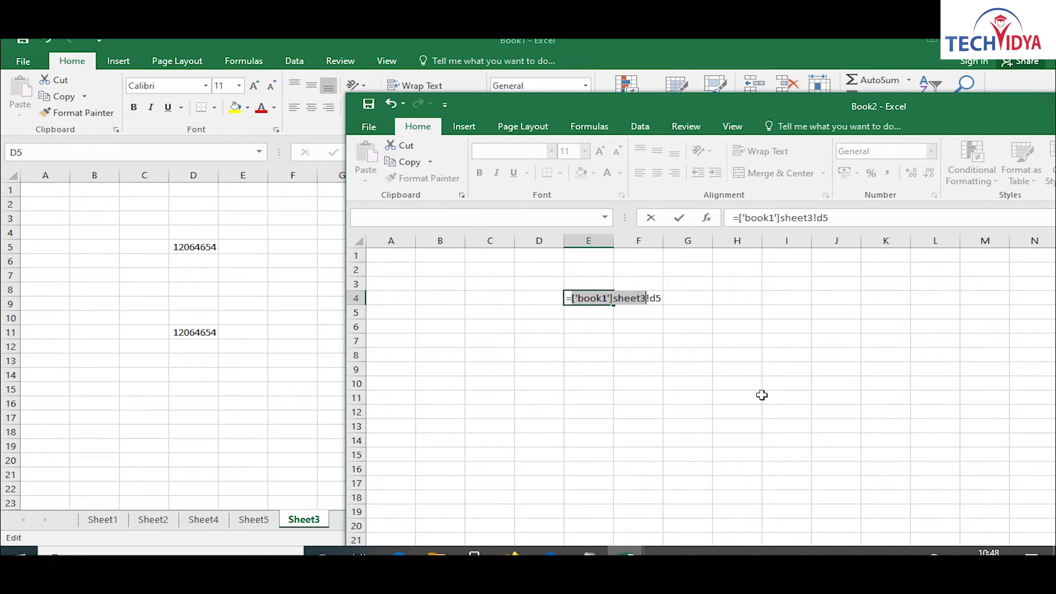
key(Left)
key(Left)
key(Left)
key(Left)
key(Left)
key(Left)
key(Left)
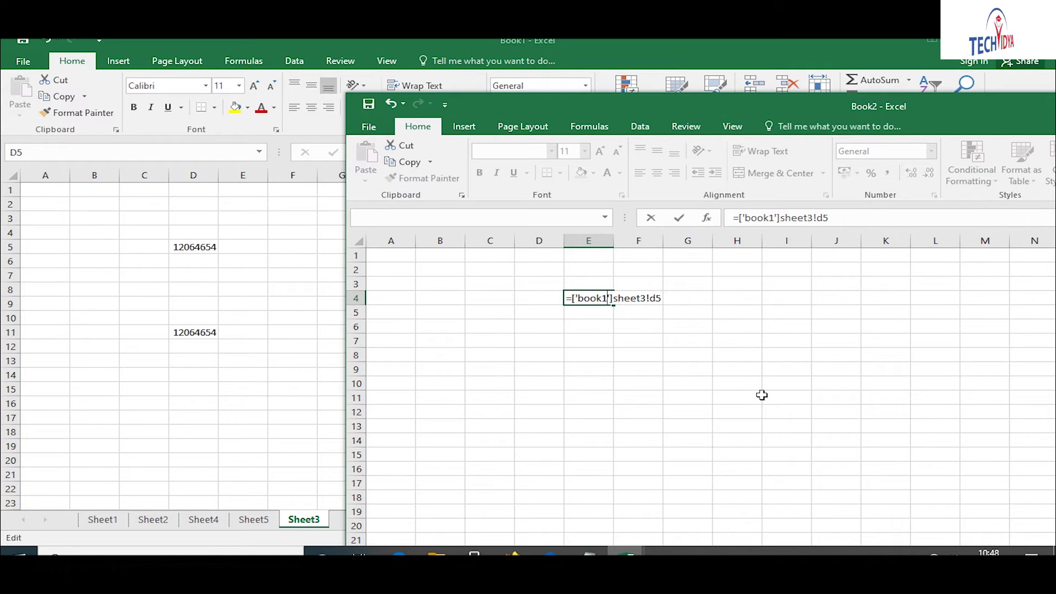
key(BackSpace)
key(Left)
key(Left)
key(Left)
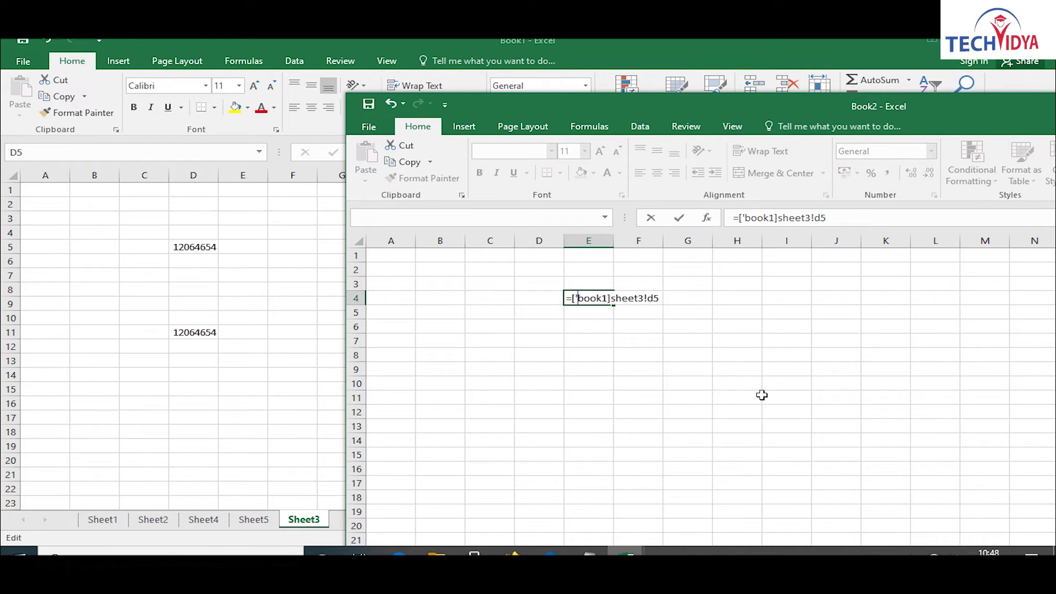
key(Return)
key(Up)
key(F2)
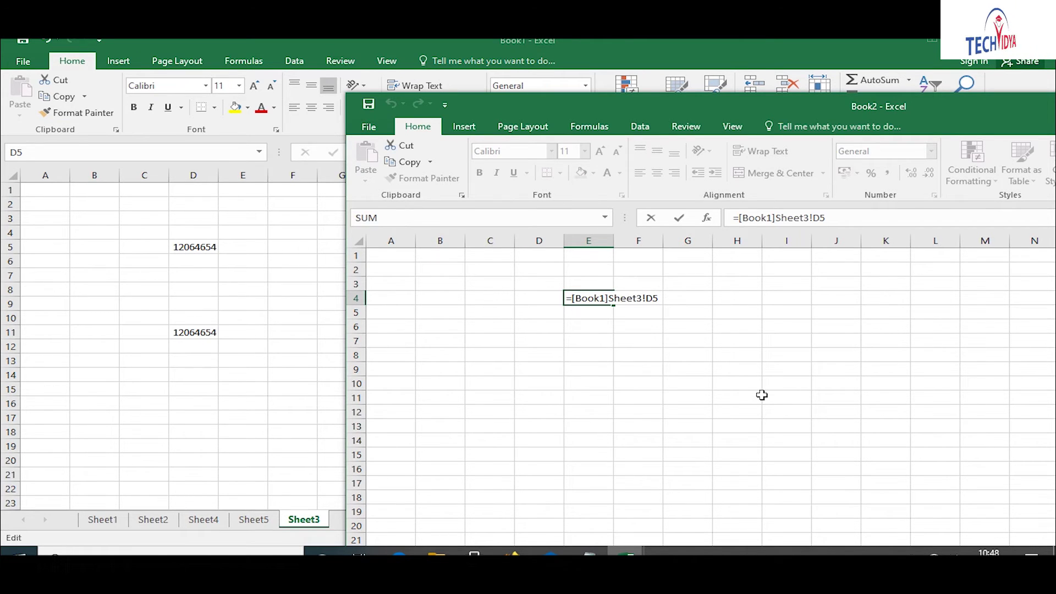
key(Return)
Bring Book1 forward and look over the month tables on Sheet5 and Sheet4
click(230, 519)
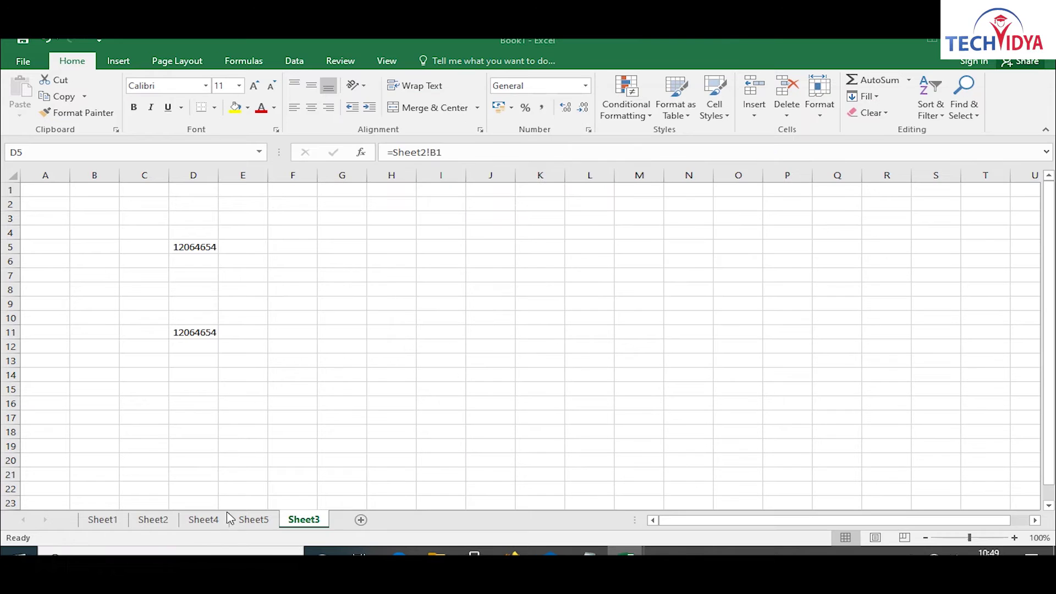
click(250, 519)
click(301, 520)
click(246, 520)
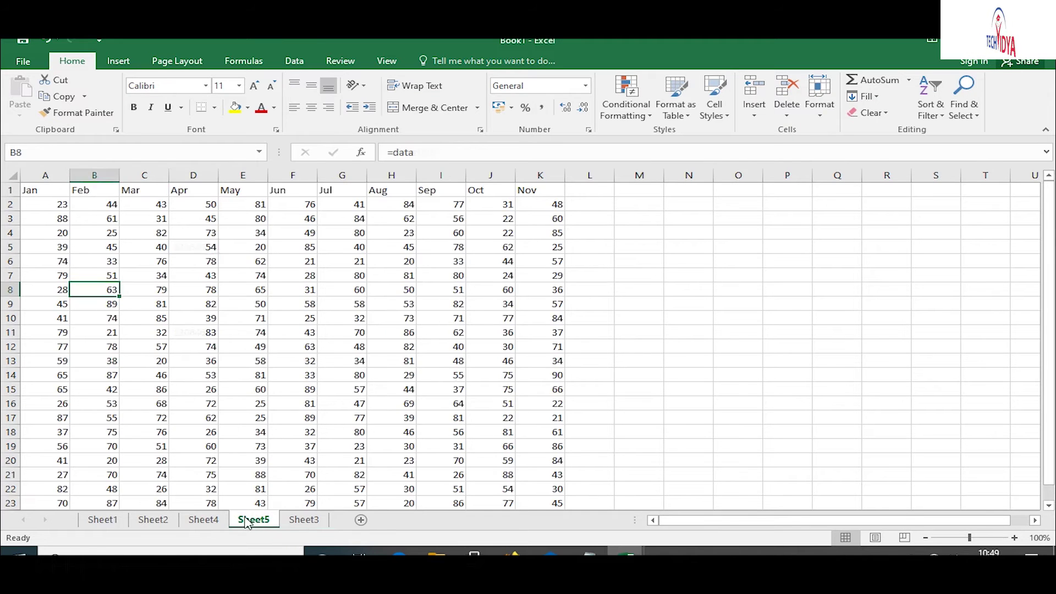
click(222, 521)
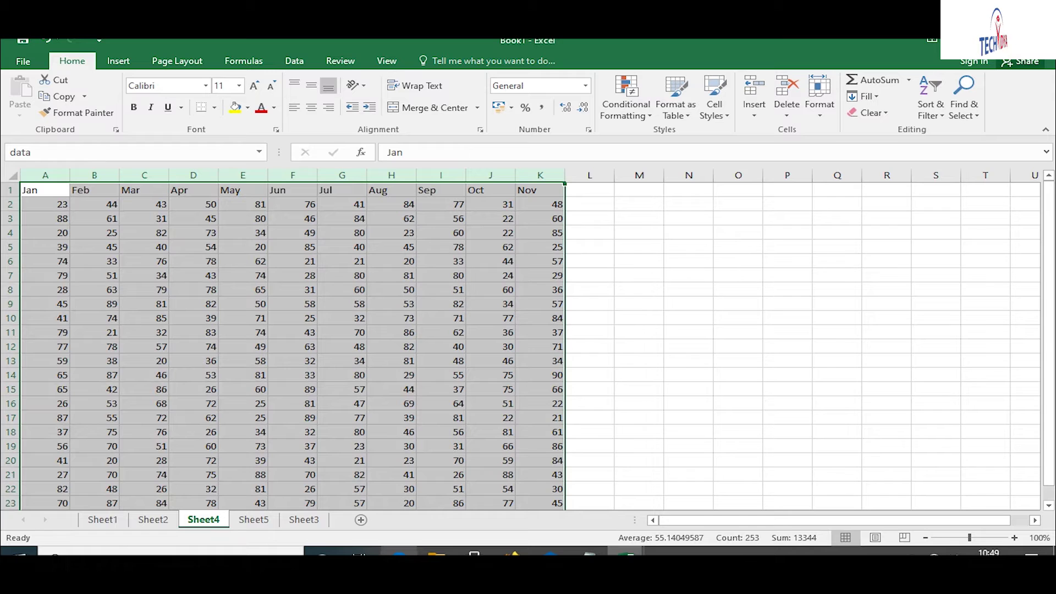
click(632, 303)
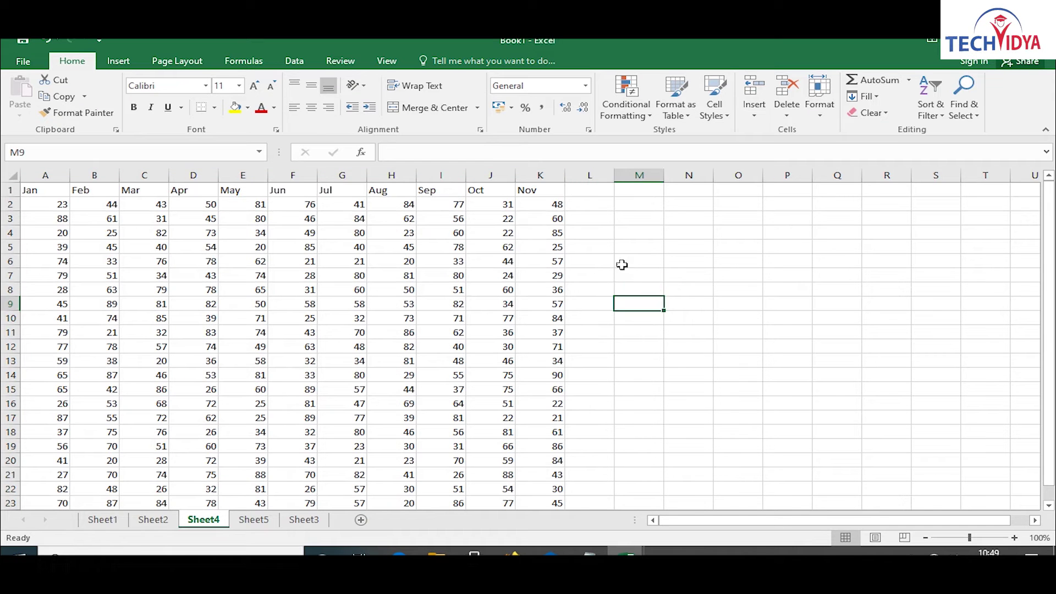
click(668, 219)
Insert Sheet6 and enter the label 'add' in A1
click(396, 520)
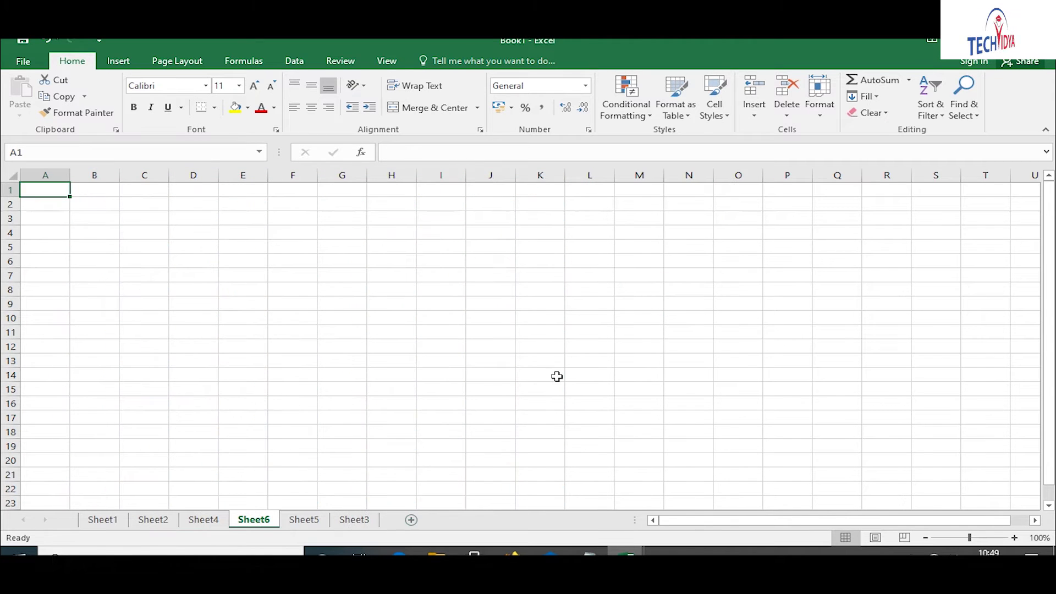
text(add)
key(Return)
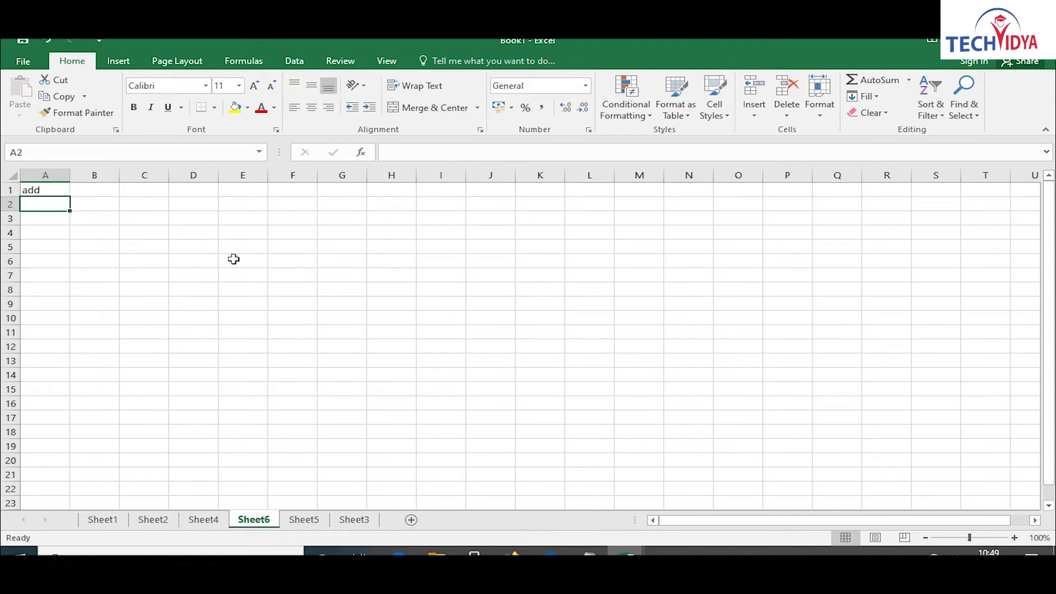
Copy Sheet5's A1:K9 month data and paste it as values into Sheet6 at A2
click(322, 520)
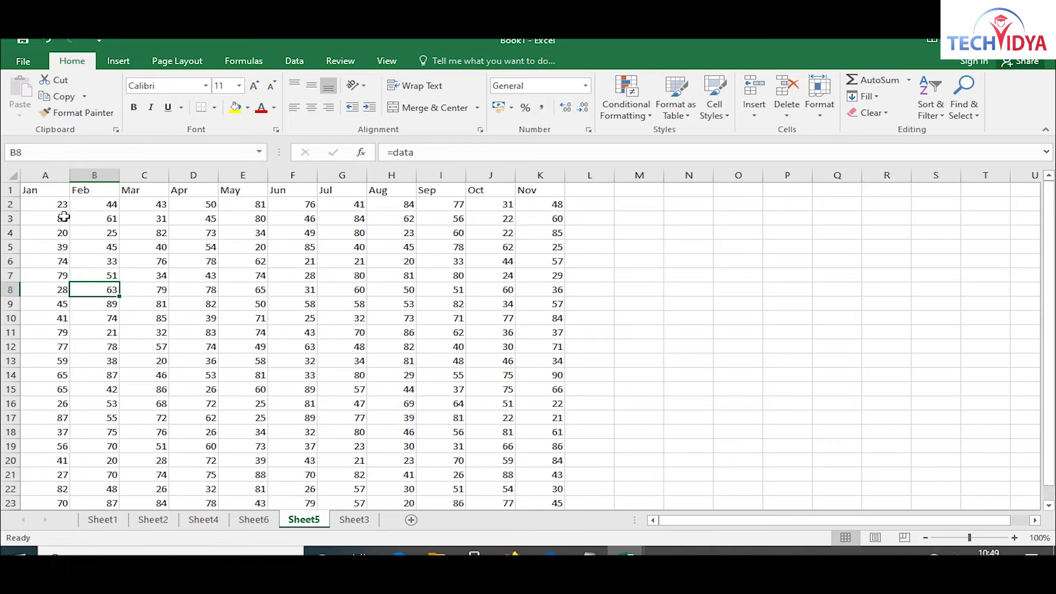
mouse_move(26, 192)
mouse_down()
mouse_move(542, 237)
mouse_move(527, 309)
mouse_up()
key(ctrl+c)
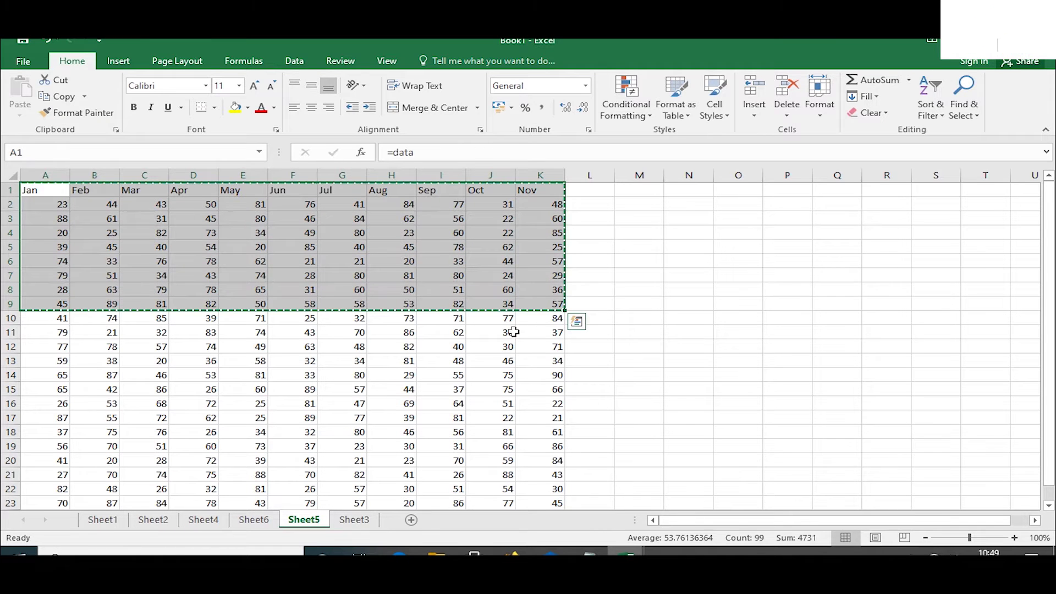
click(356, 520)
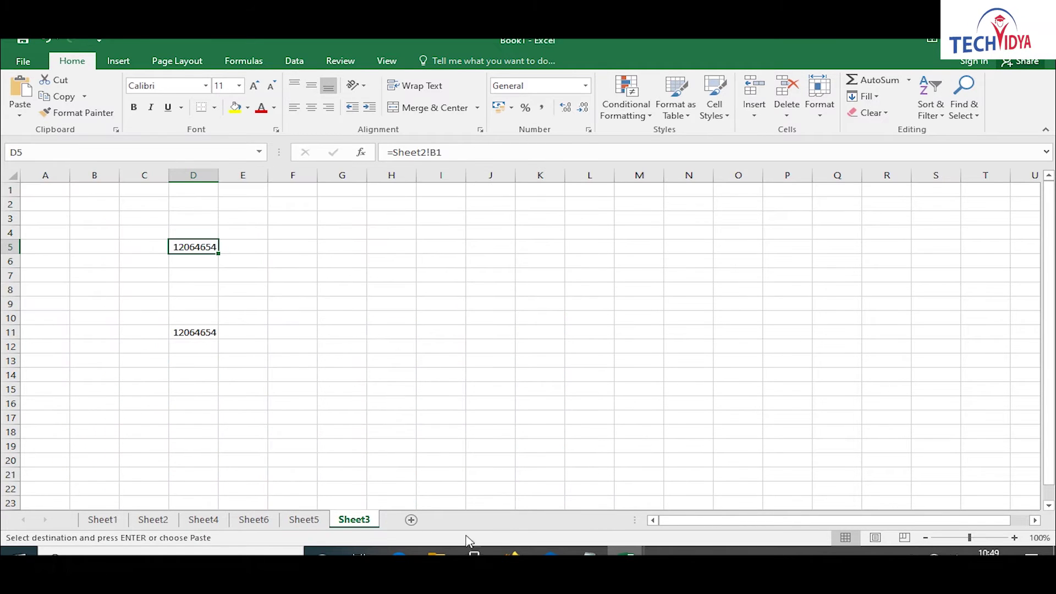
click(264, 524)
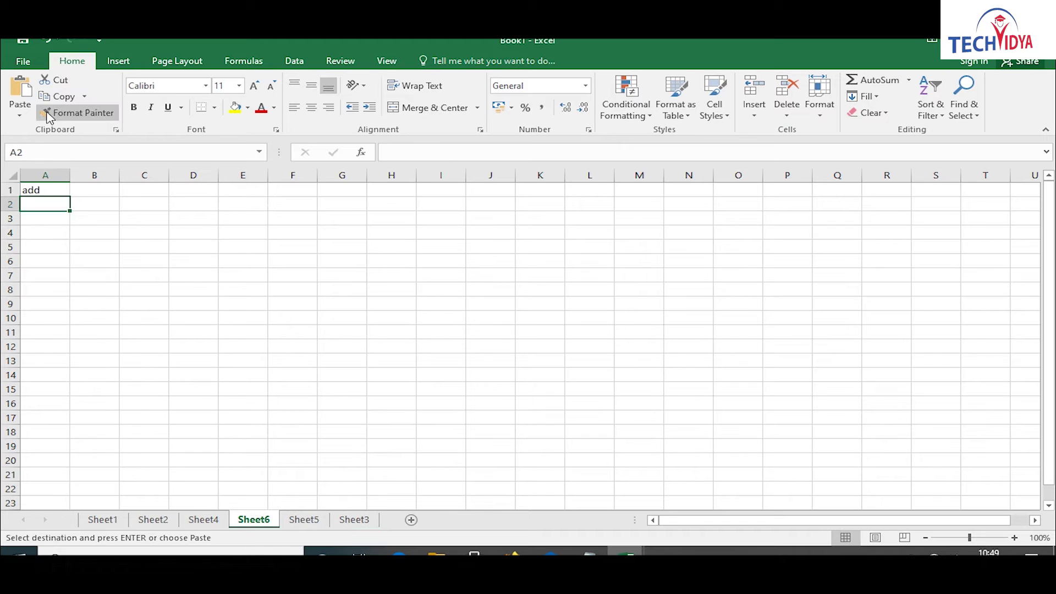
click(20, 110)
click(17, 209)
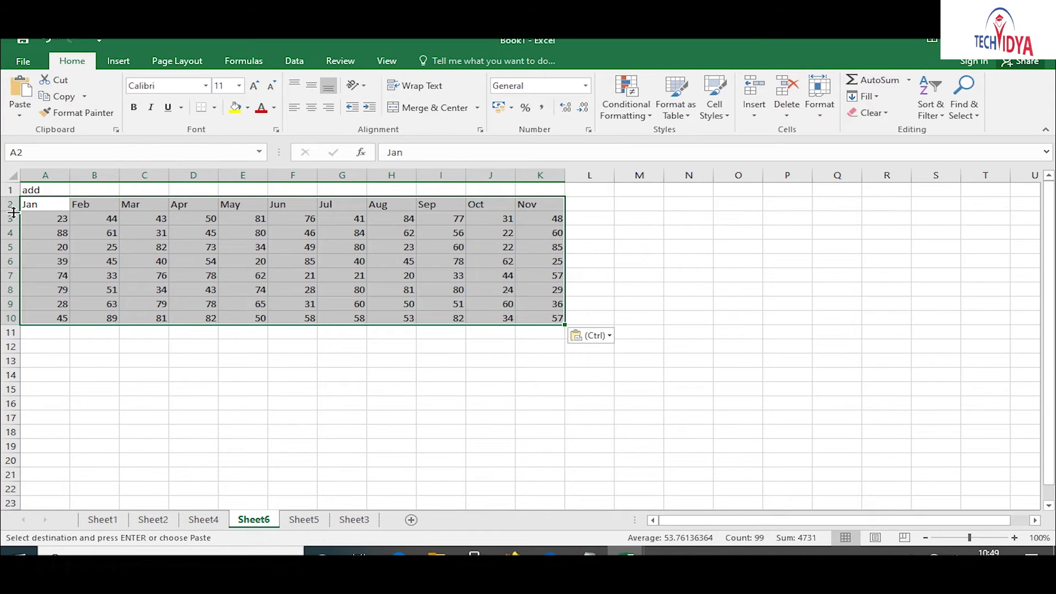
click(633, 203)
Add a manual heading in M2 with =A3+B3+C3 in M3, giving 110
key(F2)
text(m)
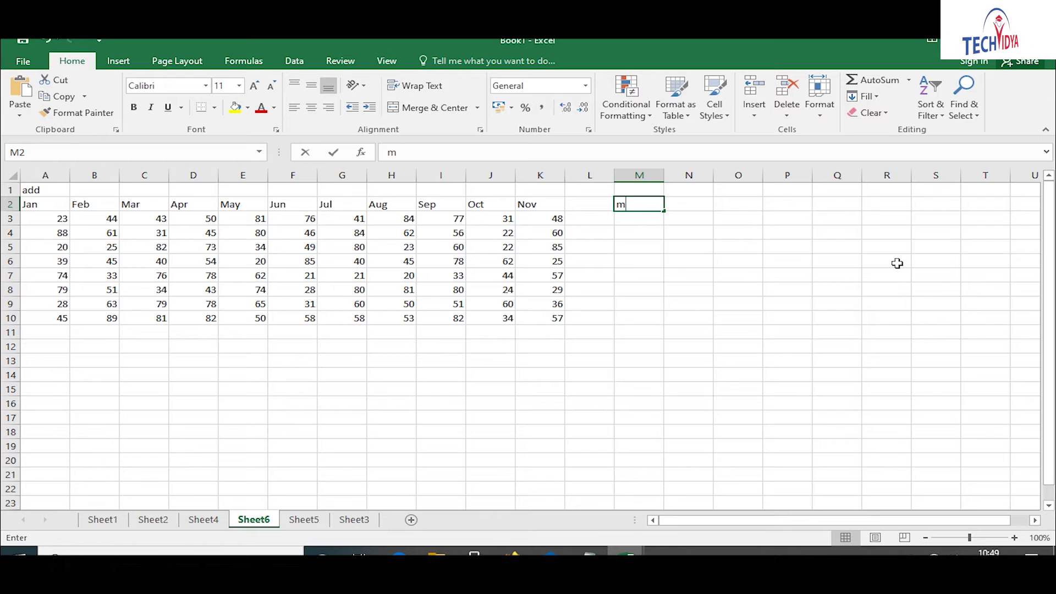
text(anau)
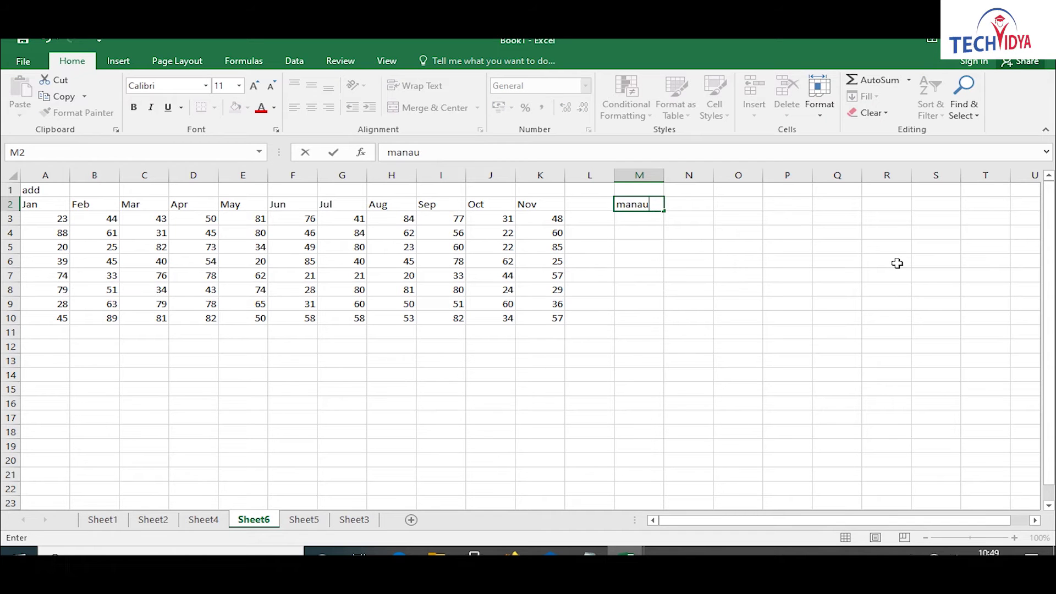
text(ual)
key(Return)
text(=)
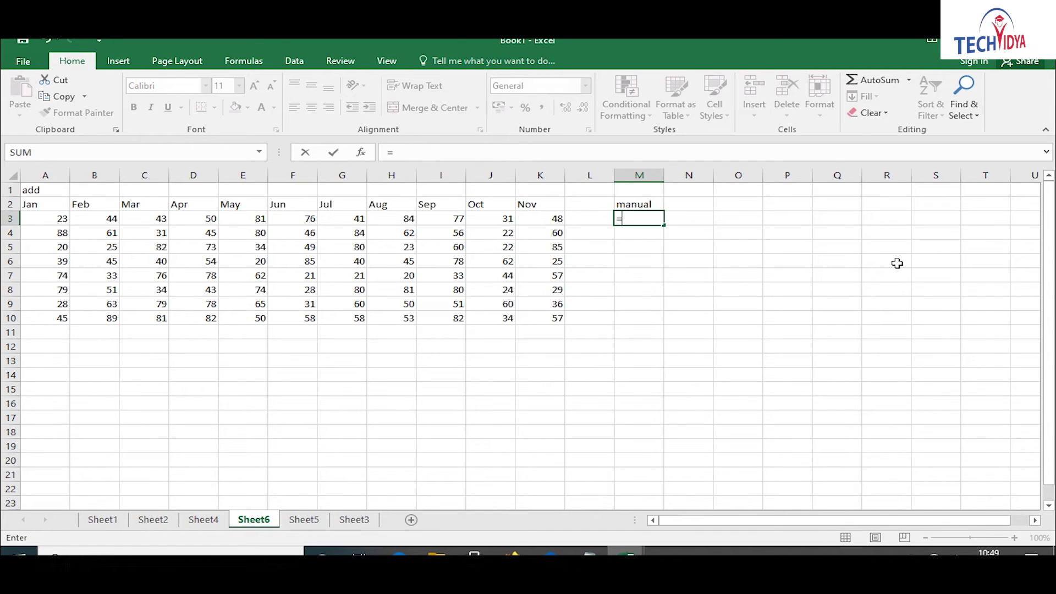
text(a3)
text(+b3)
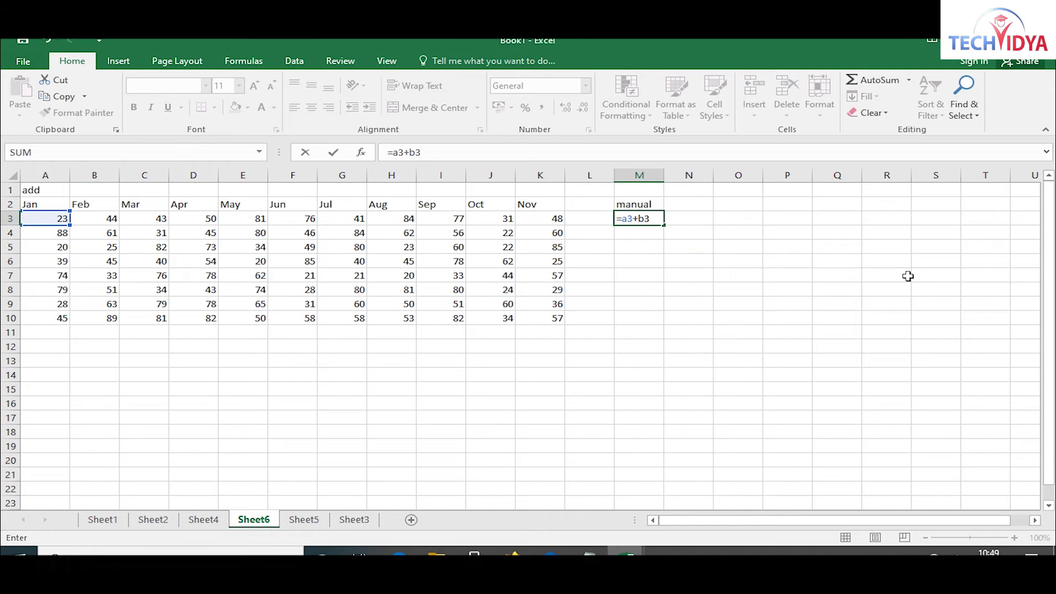
text(+c3)
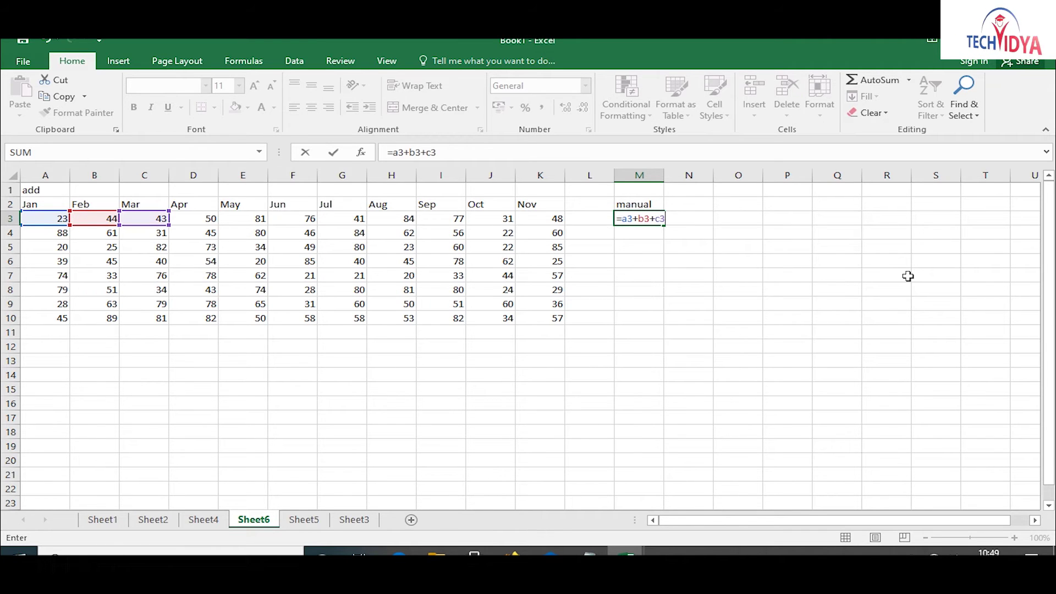
key(Return)
key(Up)
Add a sum heading in N2 with =SUM(A3:K3) in N3, returning 598
key(Right)
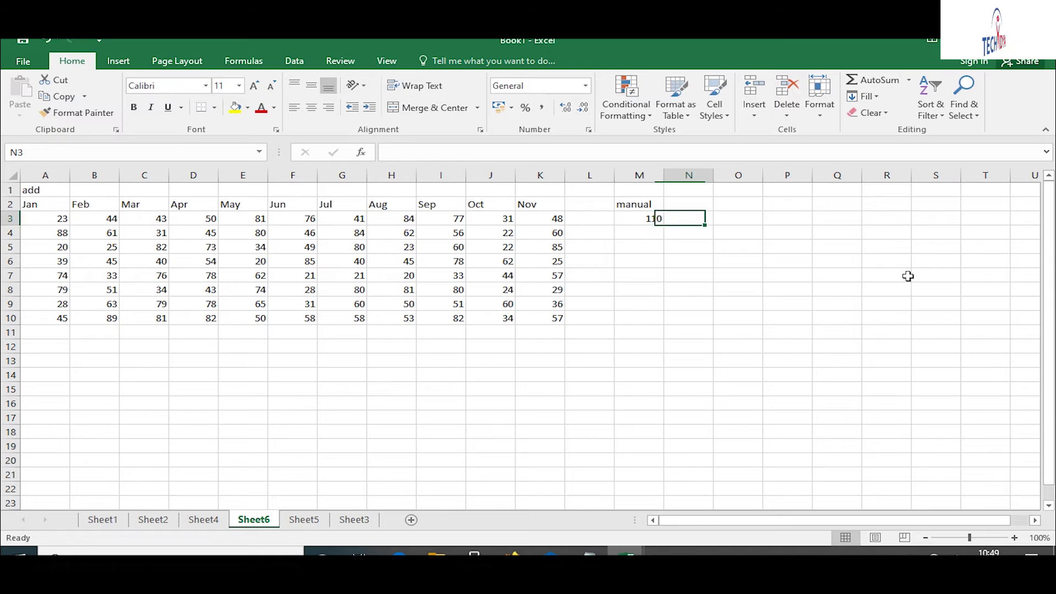
key(Up)
text(sum)
key(Return)
text(=sum)
key(Tab)
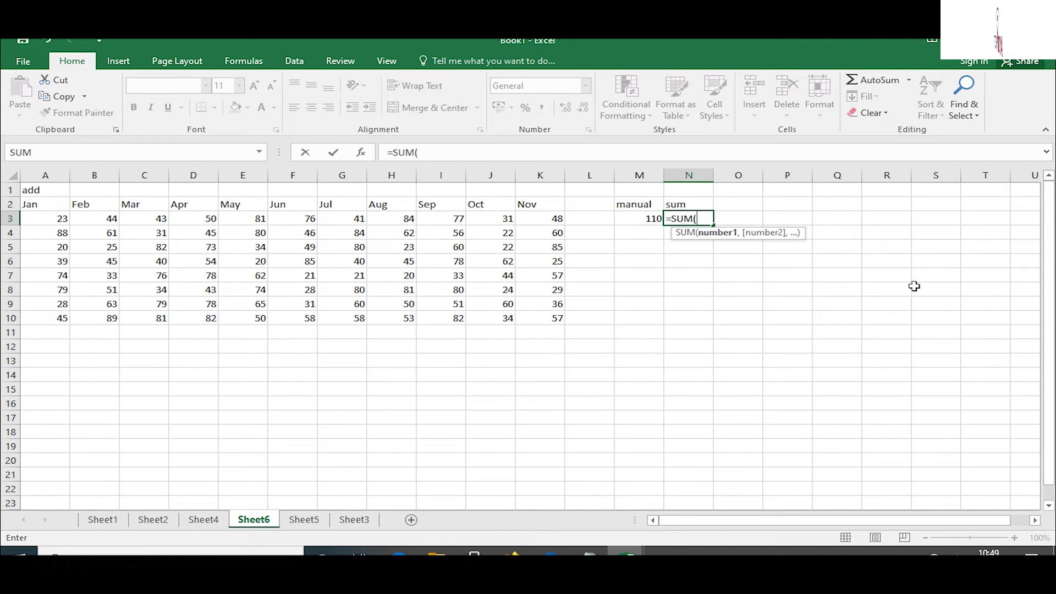
text(a3:k)
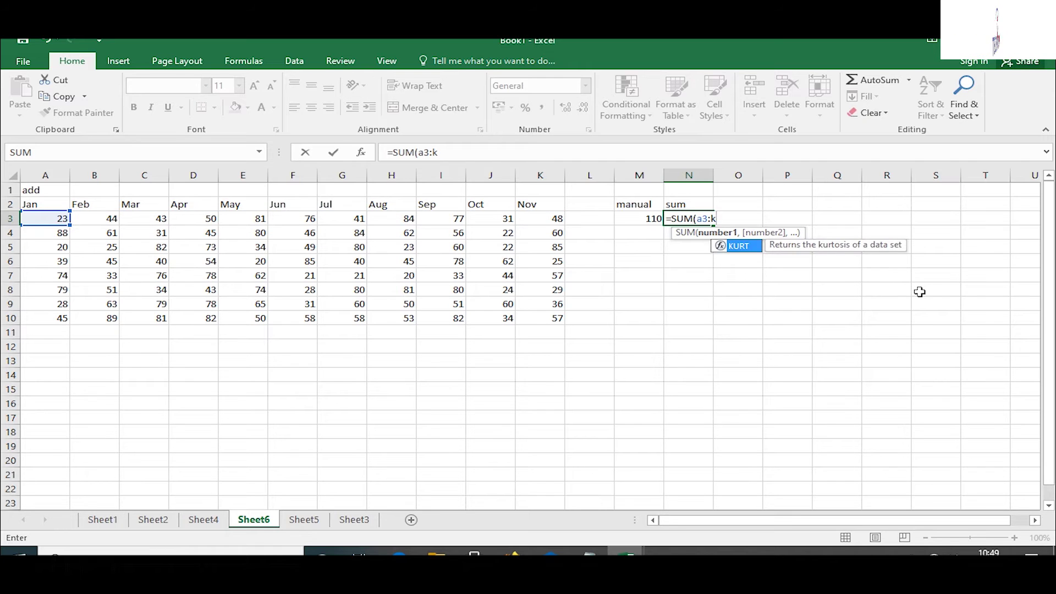
text(3))
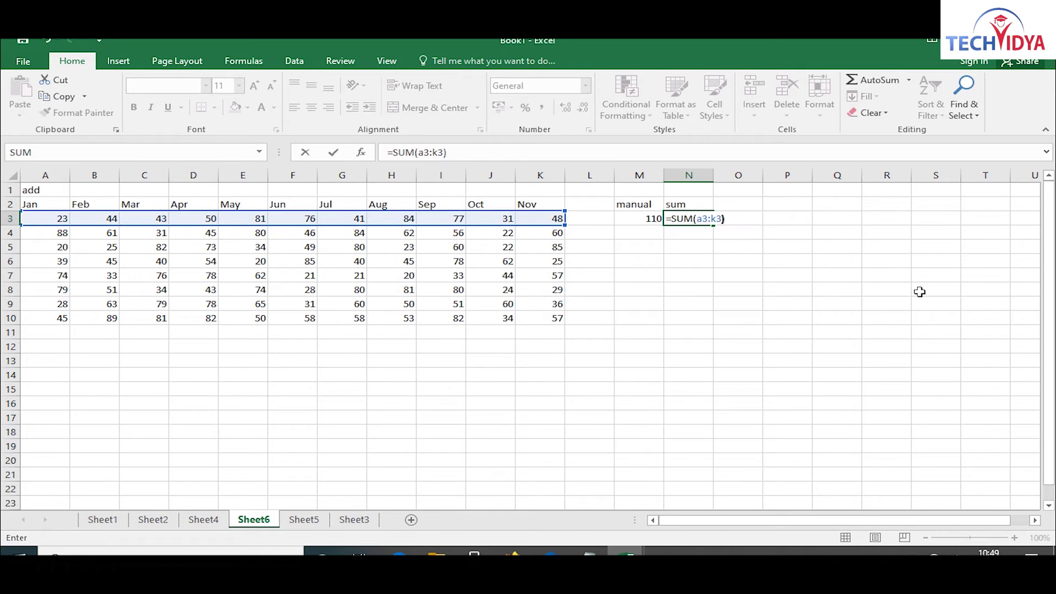
key(ctrl+Return)
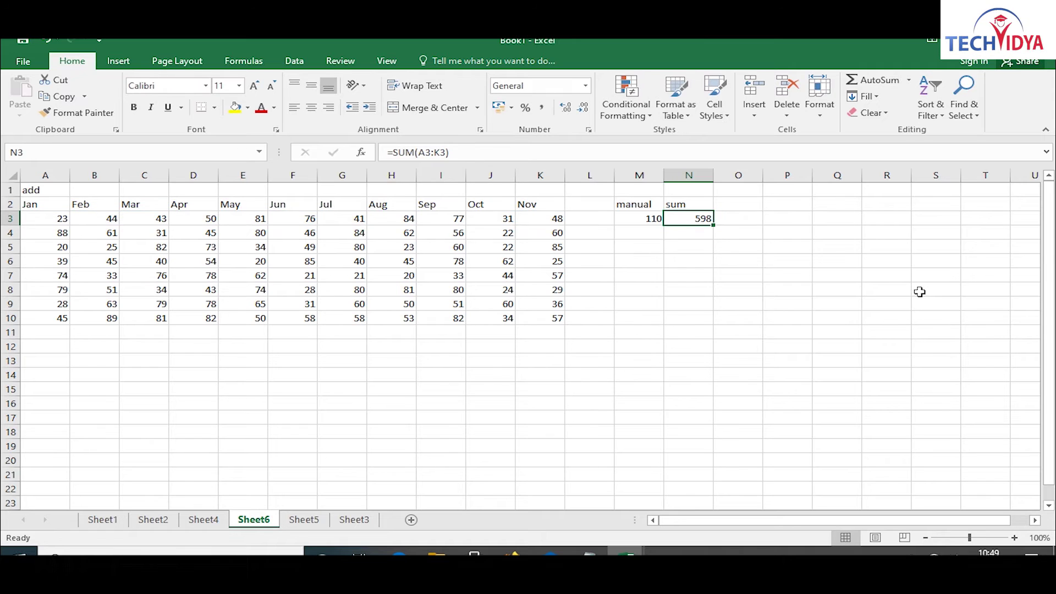
Fill the N3 SUM formula down through N10
key(shift+Down)
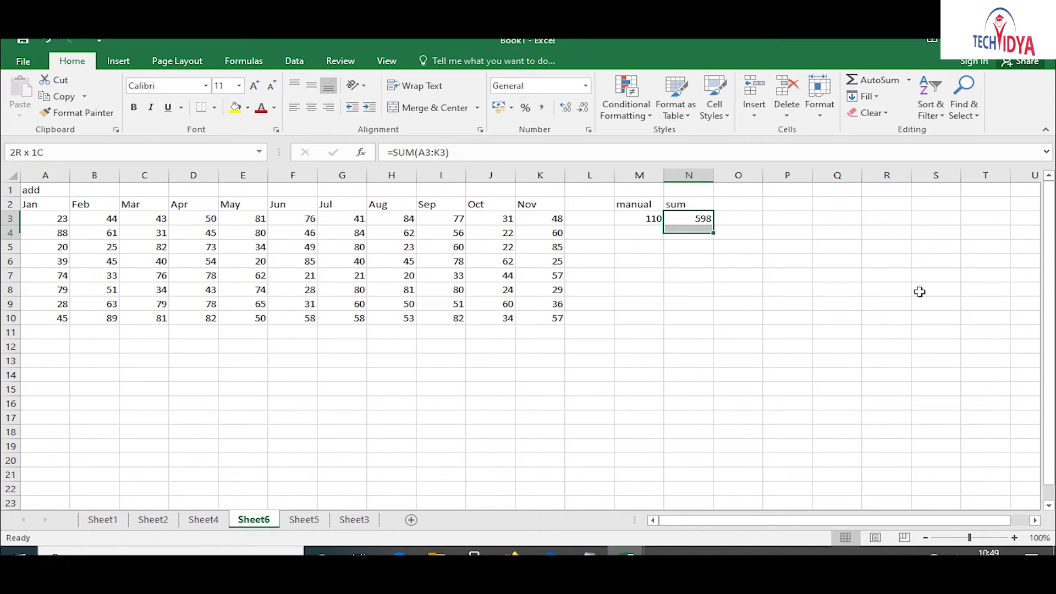
key(shift+Down)
key(shift+Down)
key(shift+Down)
key(shift+Down)
key(shift+Down)
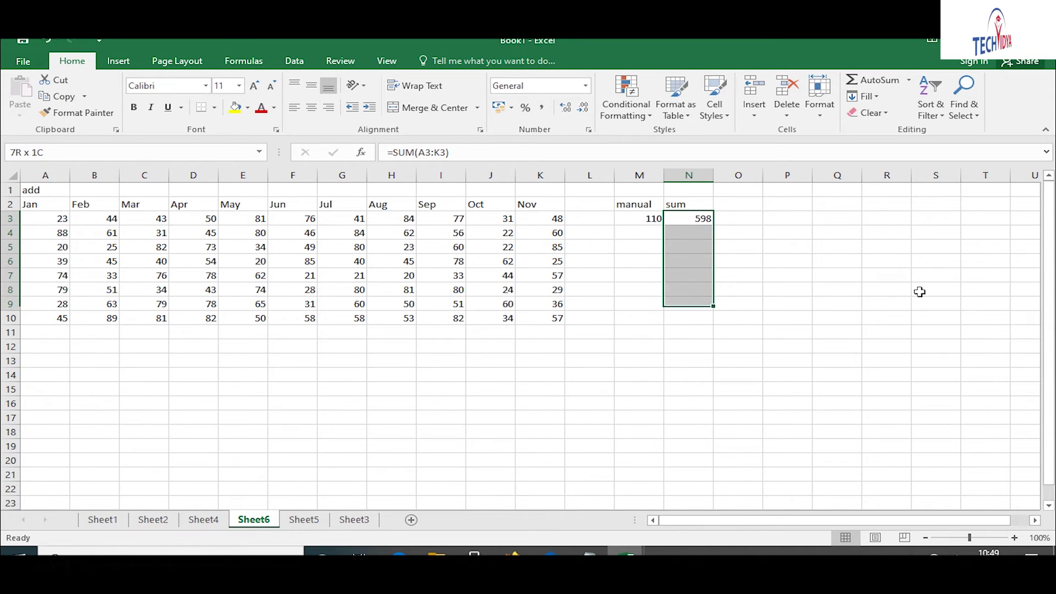
key(shift+Down)
key(ctrl+d)
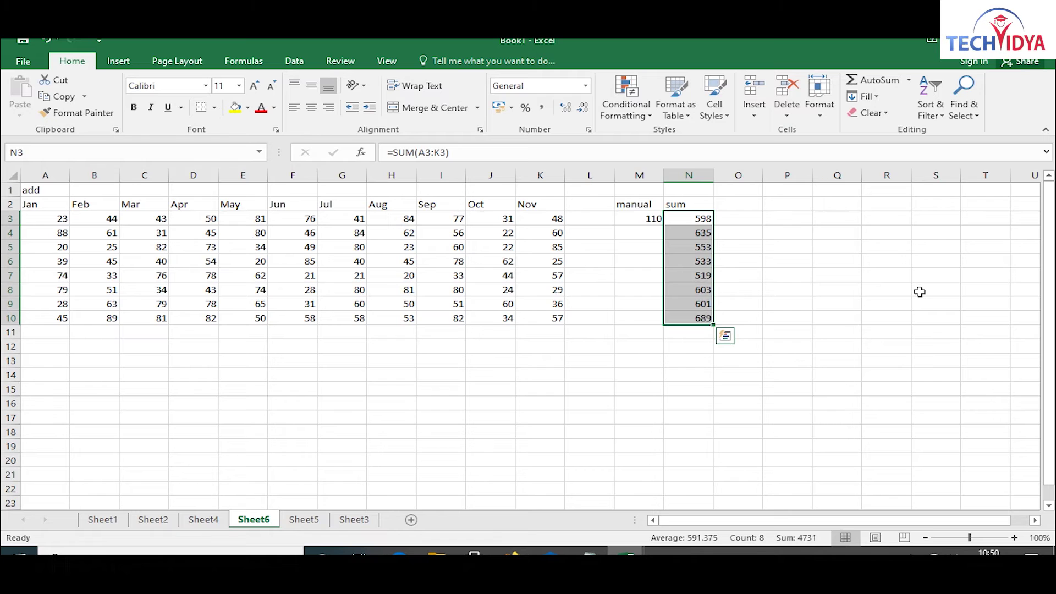
Add AutoSum row totals in L3:L10
key(Left)
key(shift+Down)
key(shift+Down)
key(shift+Up)
key(shift+Up)
key(Left)
key(Left)
key(Left)
key(Left)
key(Right)
key(Right)
key(Right)
key(shift+Down)
key(shift+Down)
key(shift+Down)
key(shift+Down)
key(shift+Down)
key(shift+Down)
key(shift+Down)
key(alt+equal)
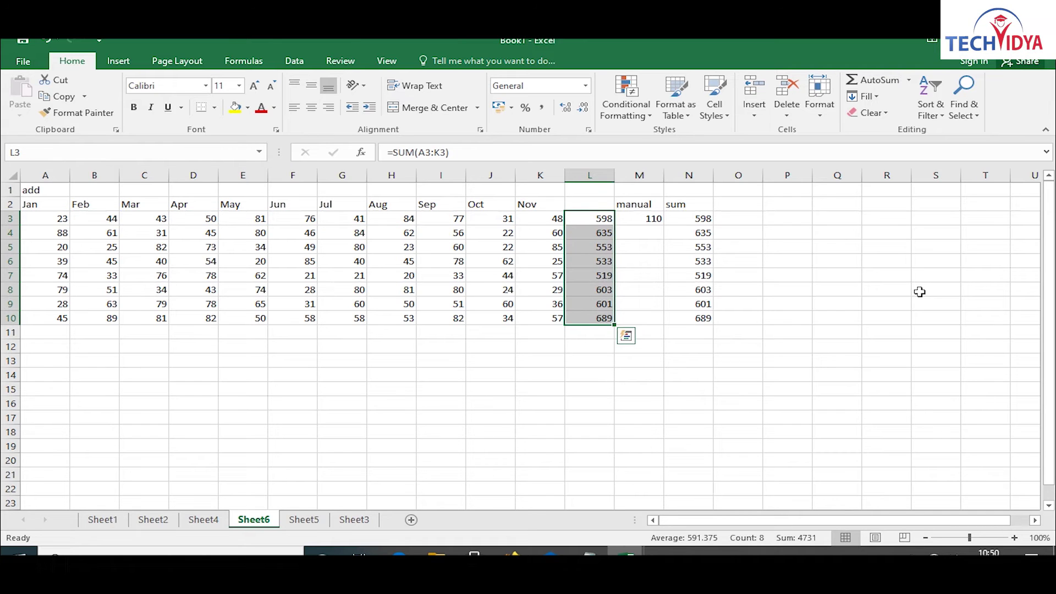
Add AutoSum column totals across A11:K11
key(Left)
key(shift+Down)
key(shift+Down)
key(shift+Down)
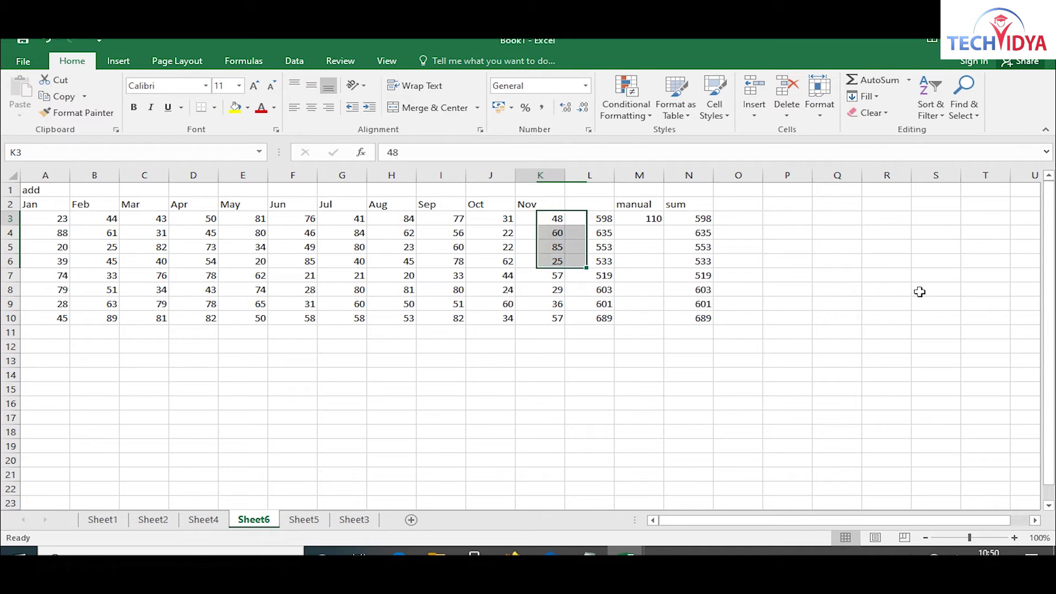
key(shift+Up)
key(shift+Up)
key(shift+Up)
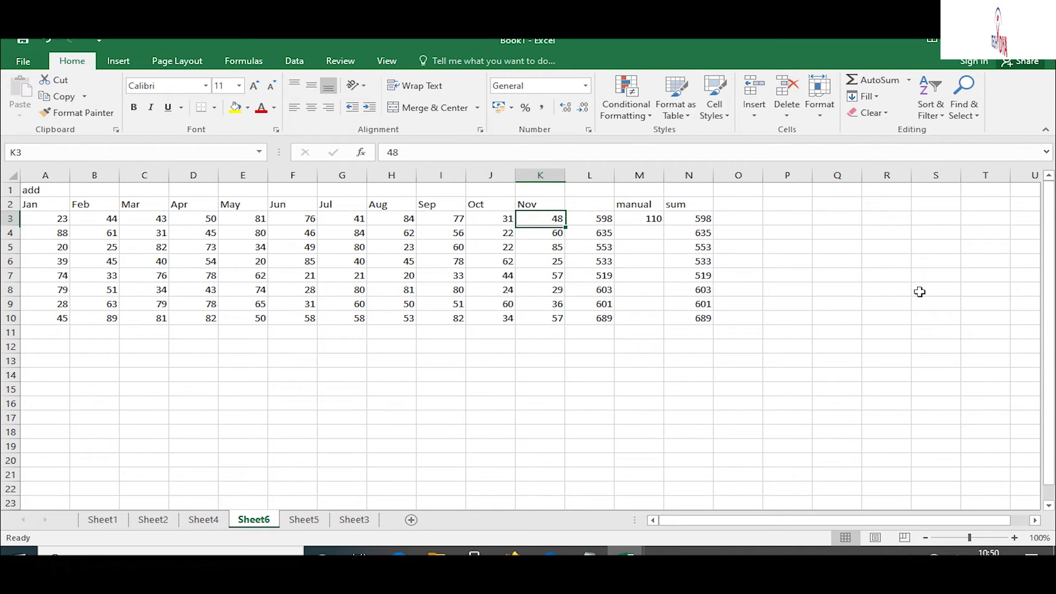
key(Left)
key(Left)
key(Left)
key(Left)
key(Left)
key(Left)
key(Left)
key(Left)
key(Down)
key(Down)
key(Down)
key(Down)
key(Down)
key(Down)
key(Down)
key(Down)
key(shift+Right)
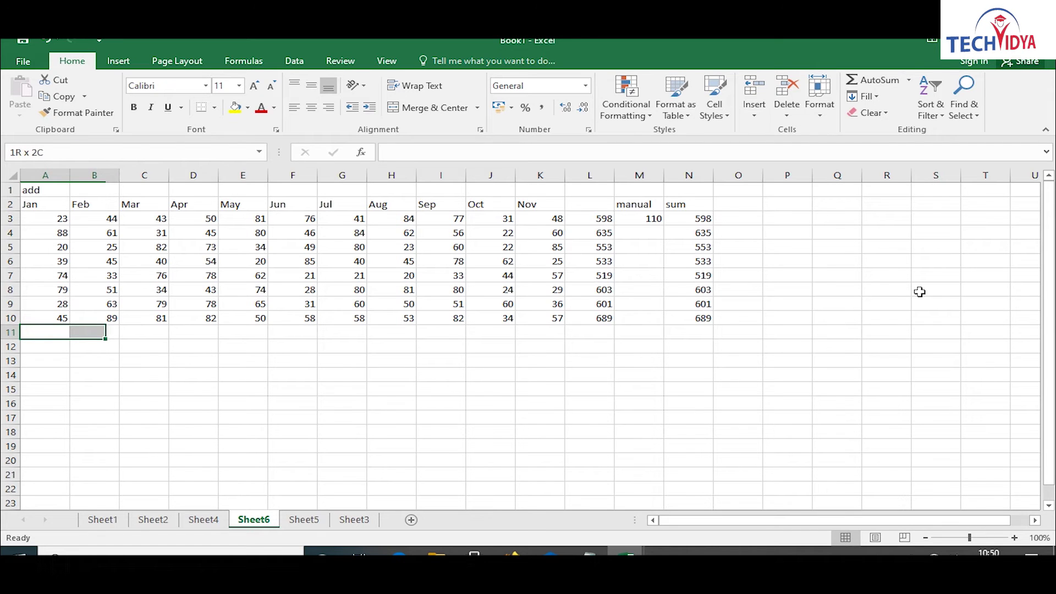
key(shift+Right)
key(shift+Right)
key(shift+Right)
key(shift+Right)
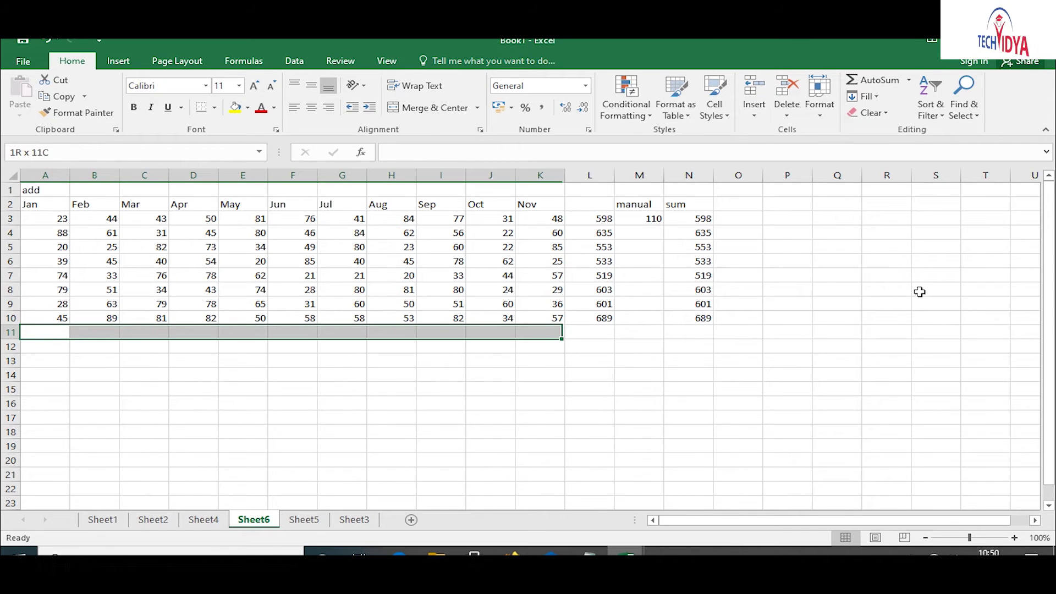
key(alt+equal)
key(Right)
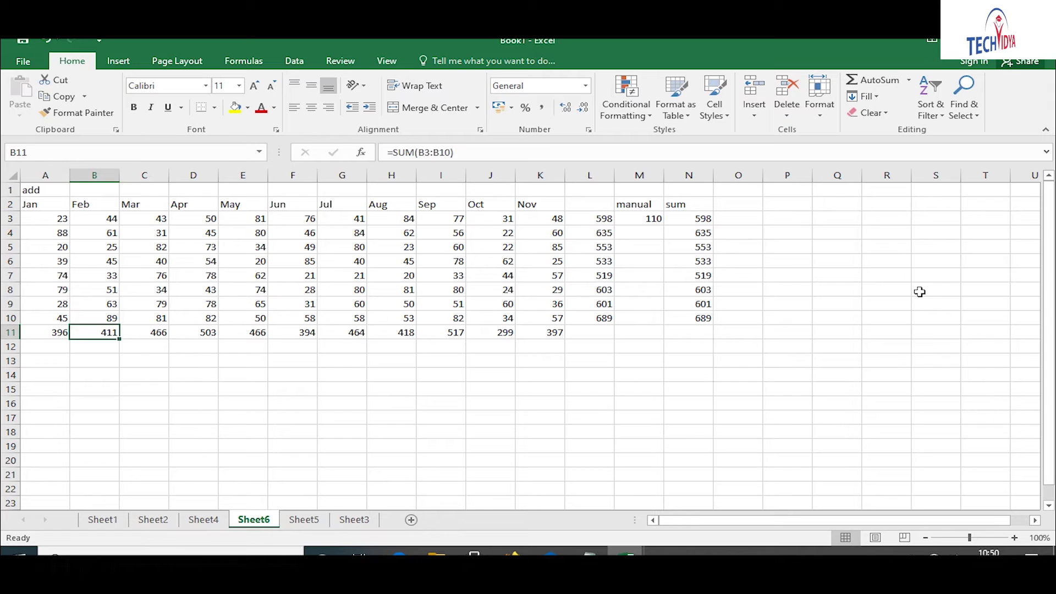
key(Down)
key(Down)
key(Down)
Label cell A14 as subtract
text(Sub)
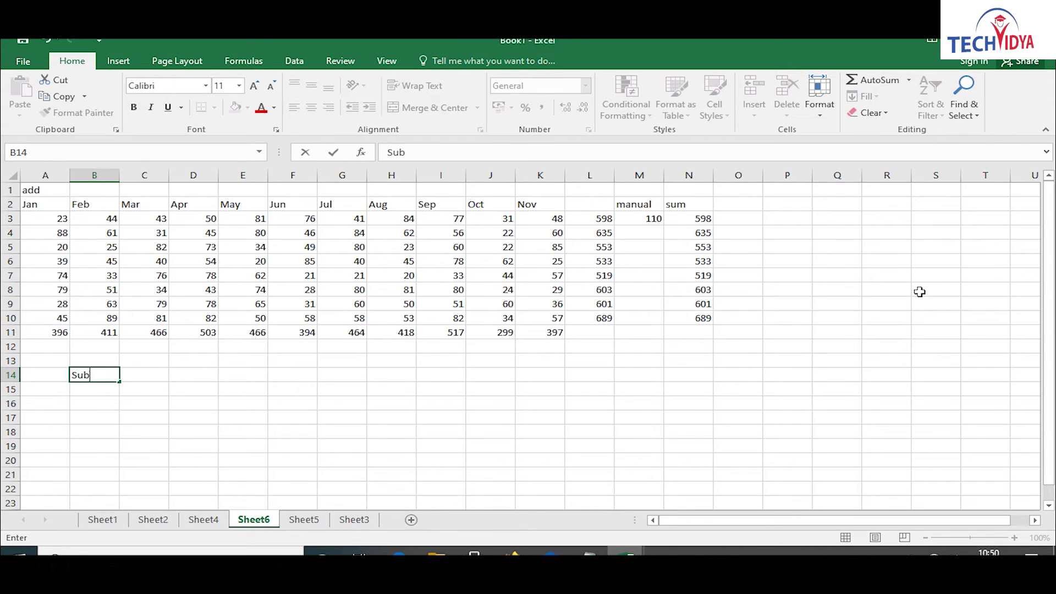
key(Escape)
key(Left)
text(sub)
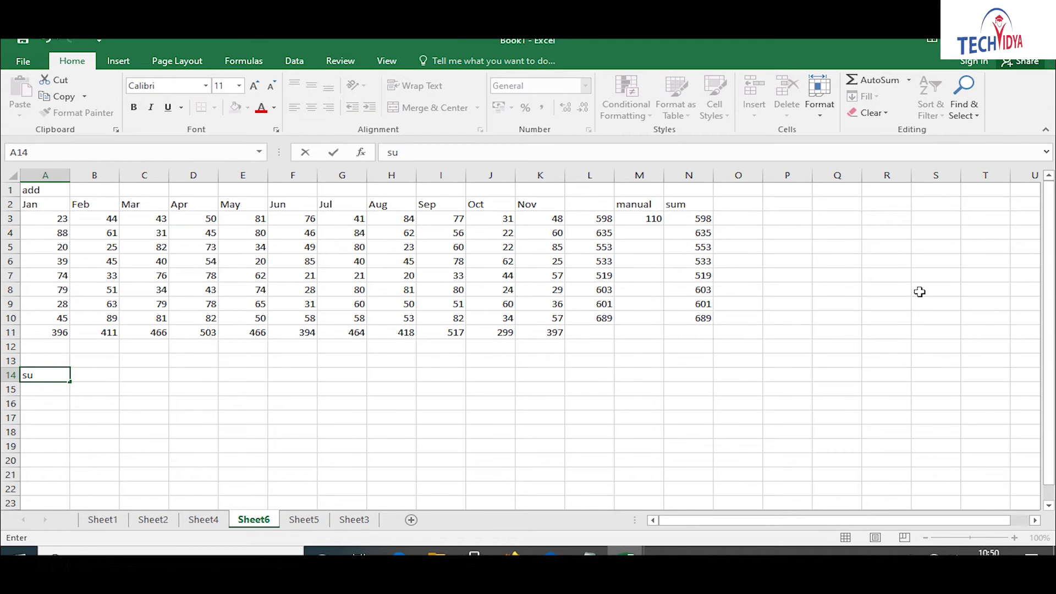
text(trac)
key(Return)
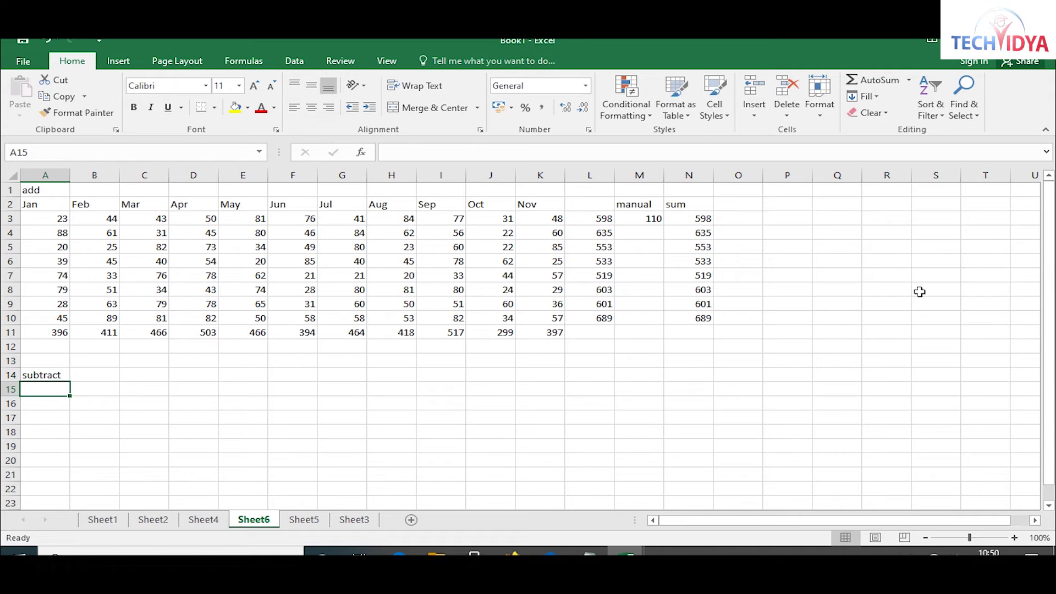
Enter the headers salary, Advance and Total in A15:C15
text(subtract)
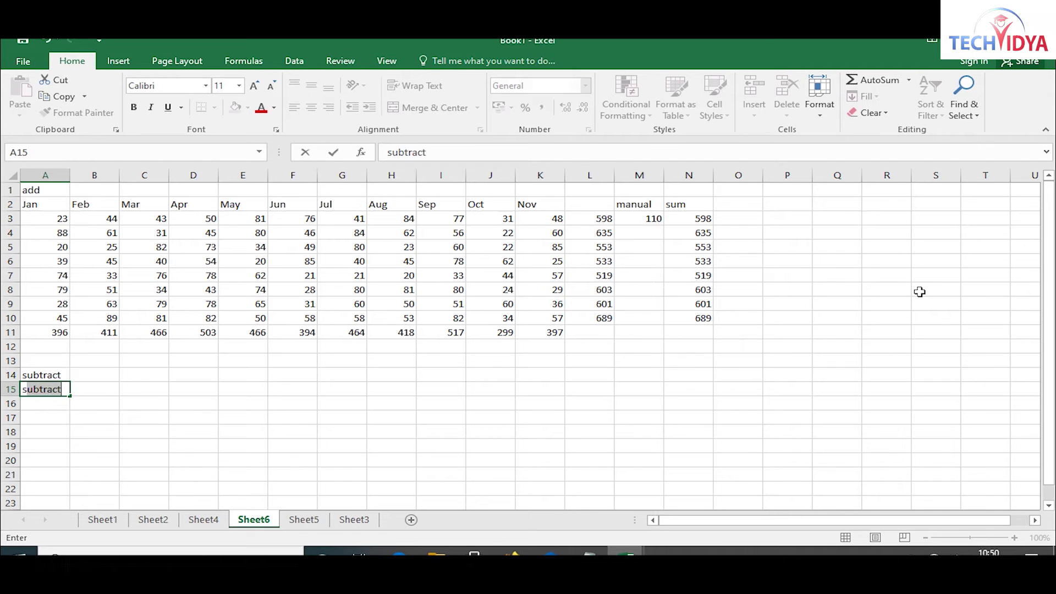
text(a)
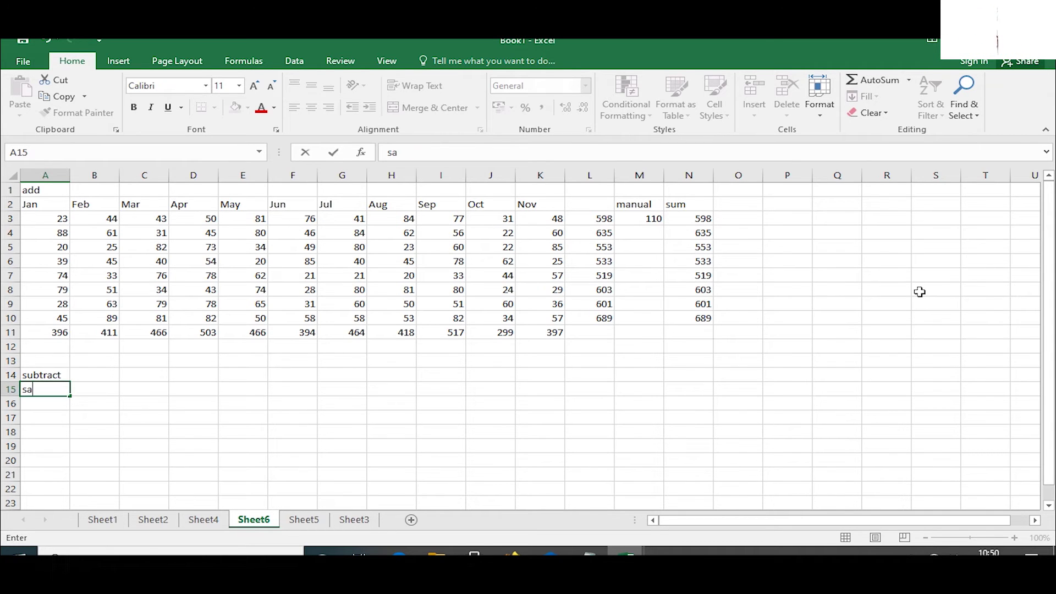
text(lary)
key(Return)
text(adv)
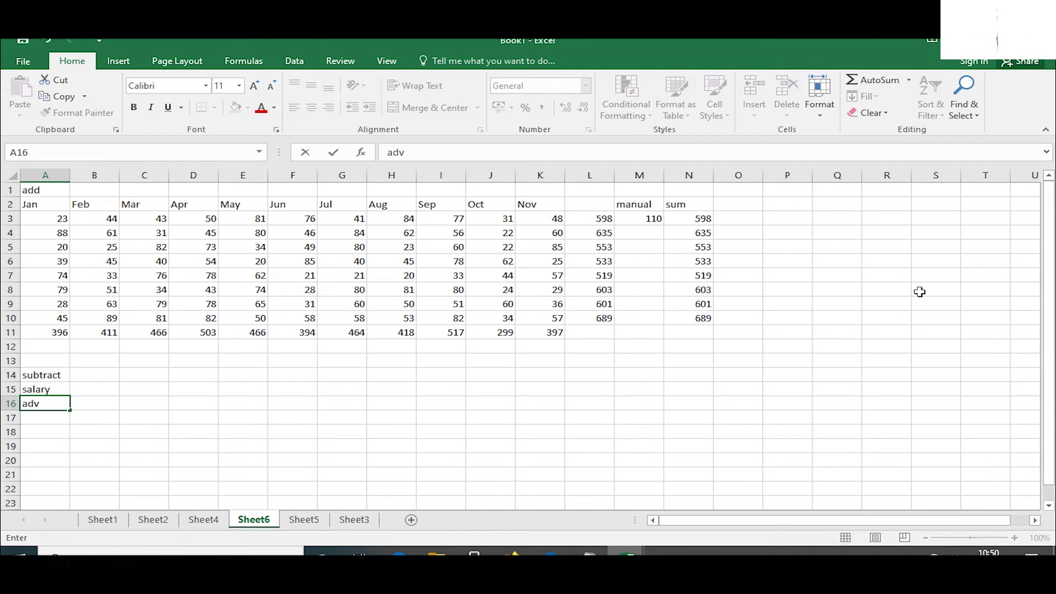
key(Escape)
key(Up)
key(Right)
text(Adva)
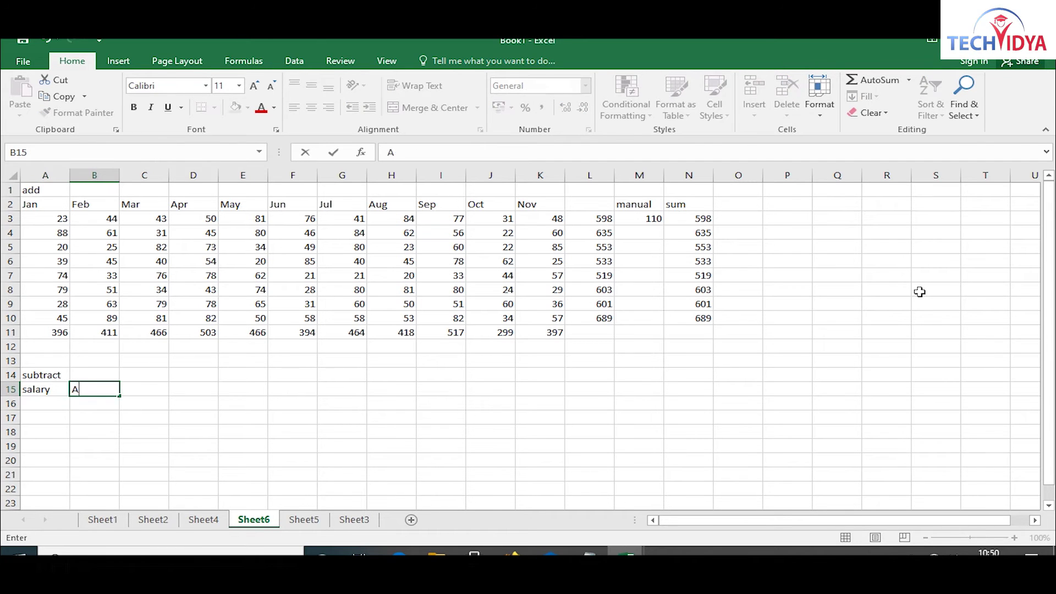
text(nce)
key(Tab)
text(T)
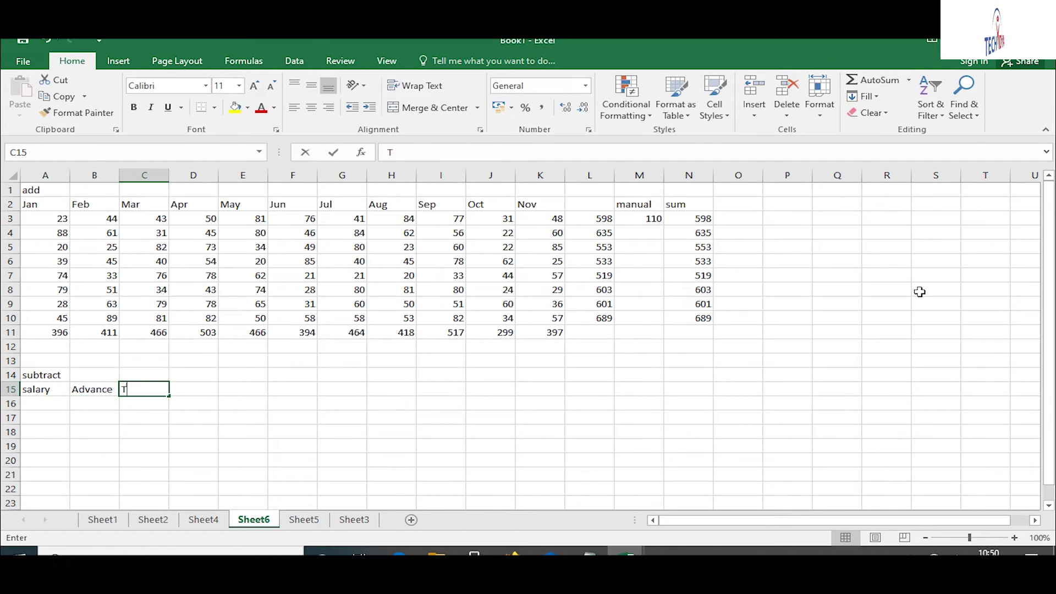
text(otal)
key(Return)
Enter salary 35400 and advance 14200, with C16 =A16-B16 giving 21200
text(35400)
key(Tab)
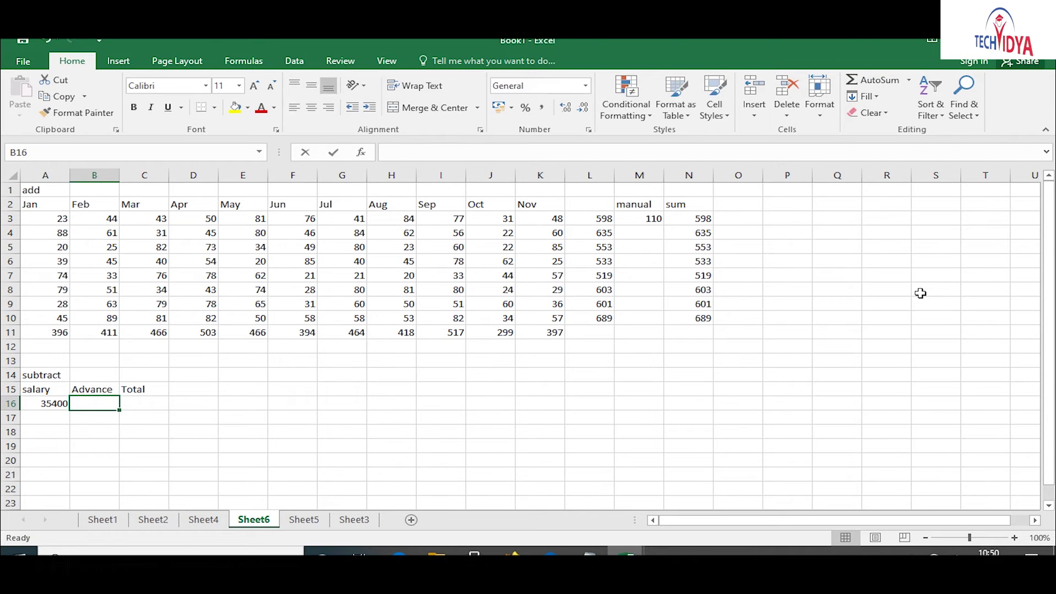
text(1420)
key(Tab)
text(=)
key(Left)
key(Left)
text(-)
key(Left)
key(Return)
key(Up)
key(Up)
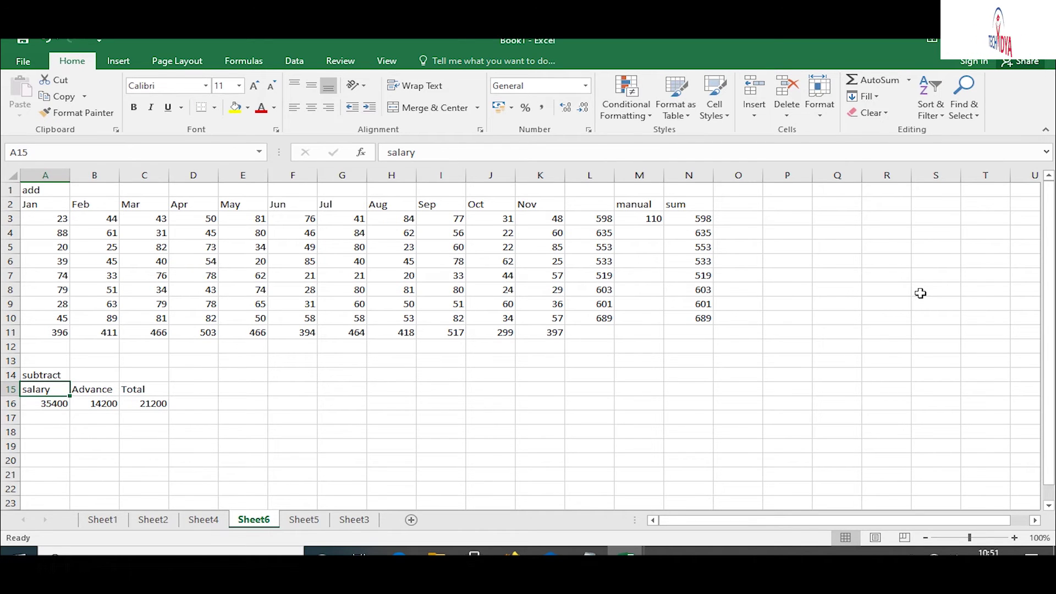
Make the salary, Advance and Total headers bold
key(shift+Right)
key(shift+Right)
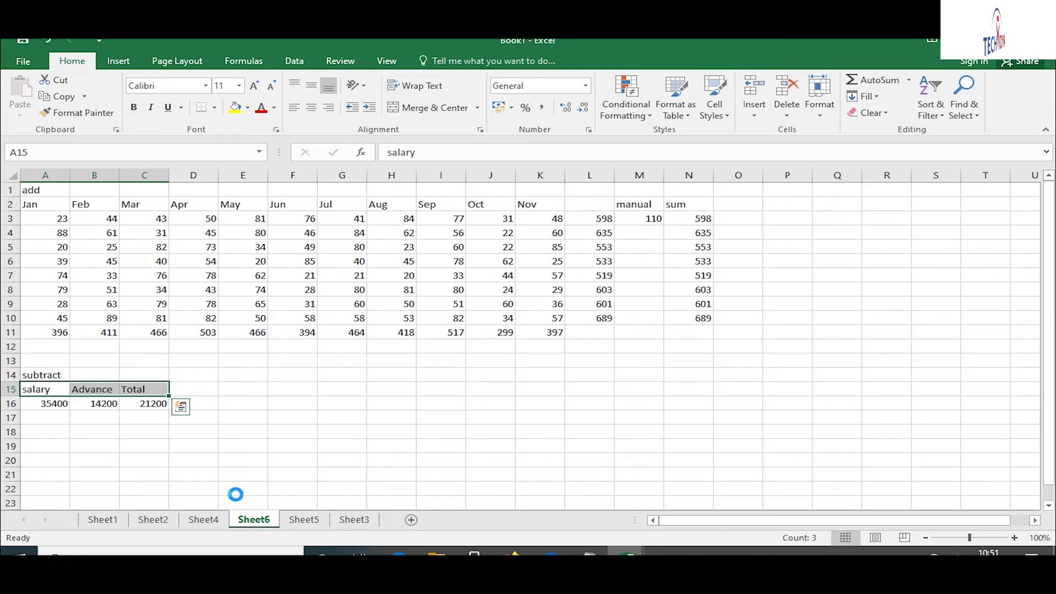
key(ctrl+b)
key(Down)
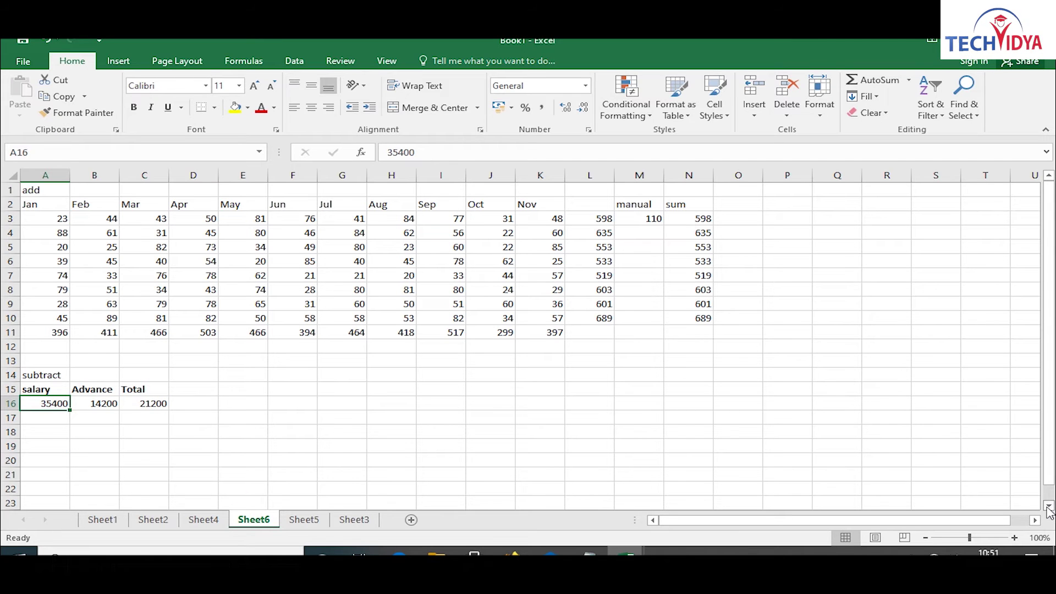
Label A18 Multiply and add Rate, qty and total headers in row 19
scroll(1022, 464, down, 1)
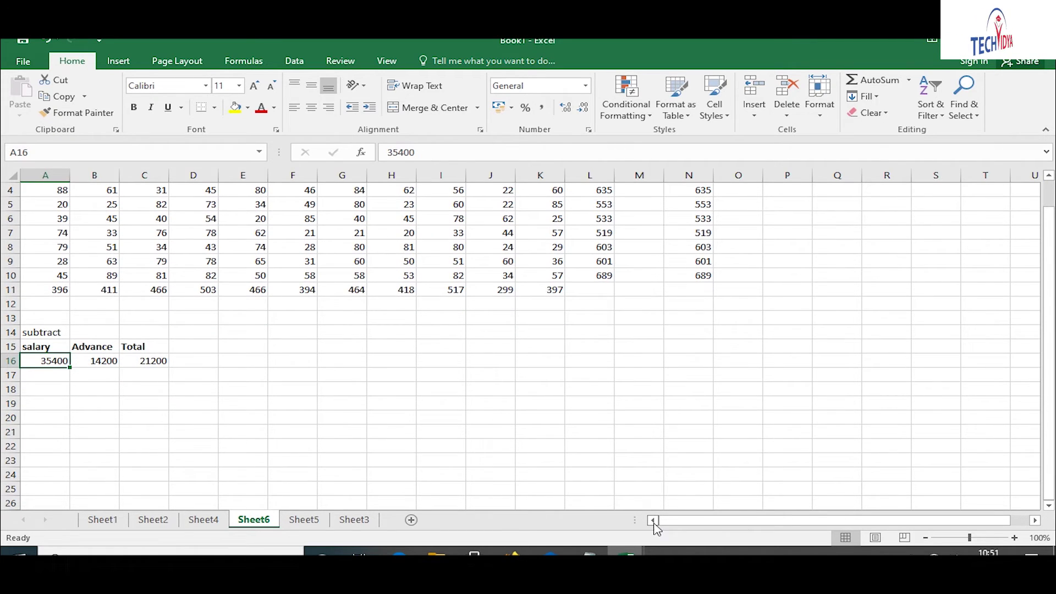
click(50, 389)
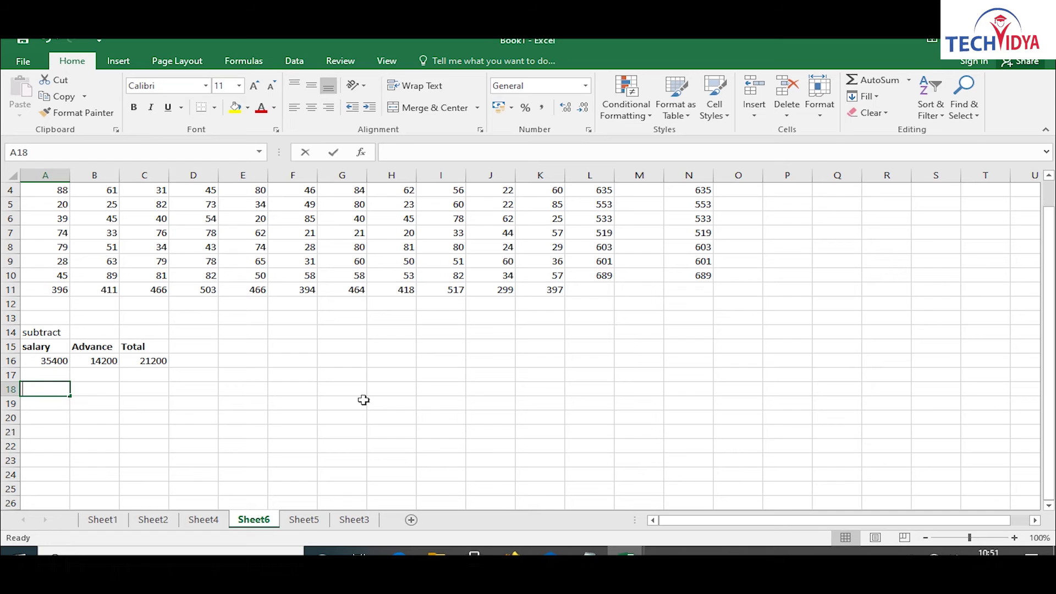
text(Multiply)
key(Return)
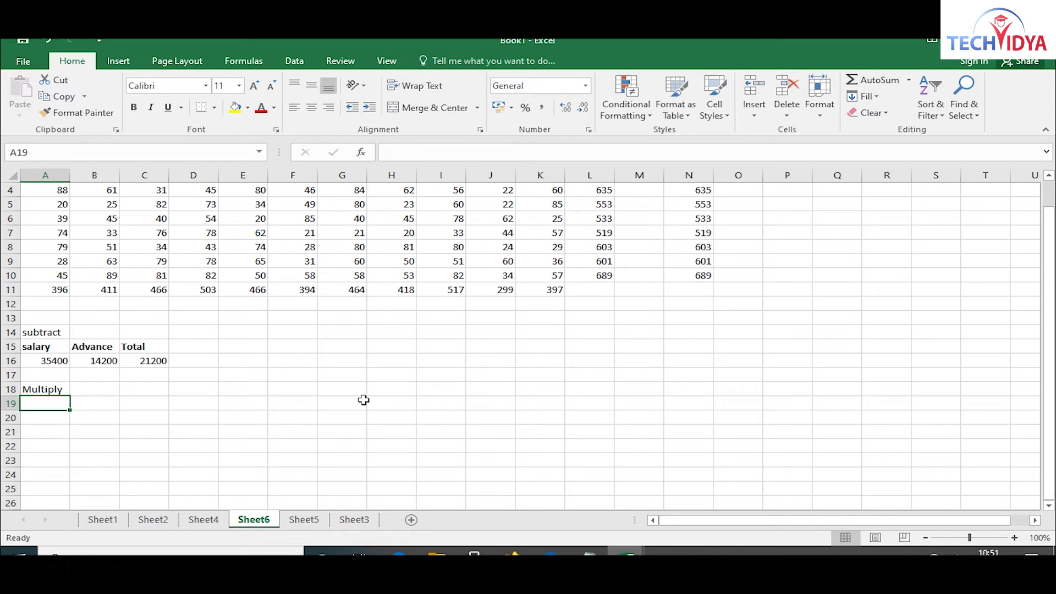
text(Rate)
key(Tab)
text(qty)
key(Tab)
text(total)
key(Return)
Enter rate 35400 and qty 3, with C20 =A20*B20 giving 106200
key(Up)
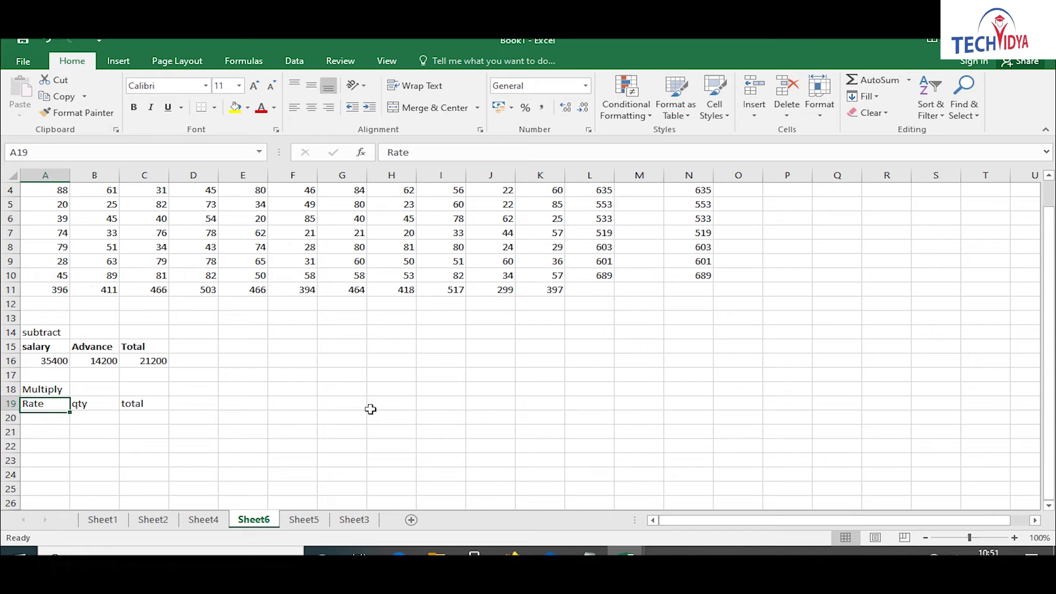
key(Right)
key(Right)
key(Right)
key(Down)
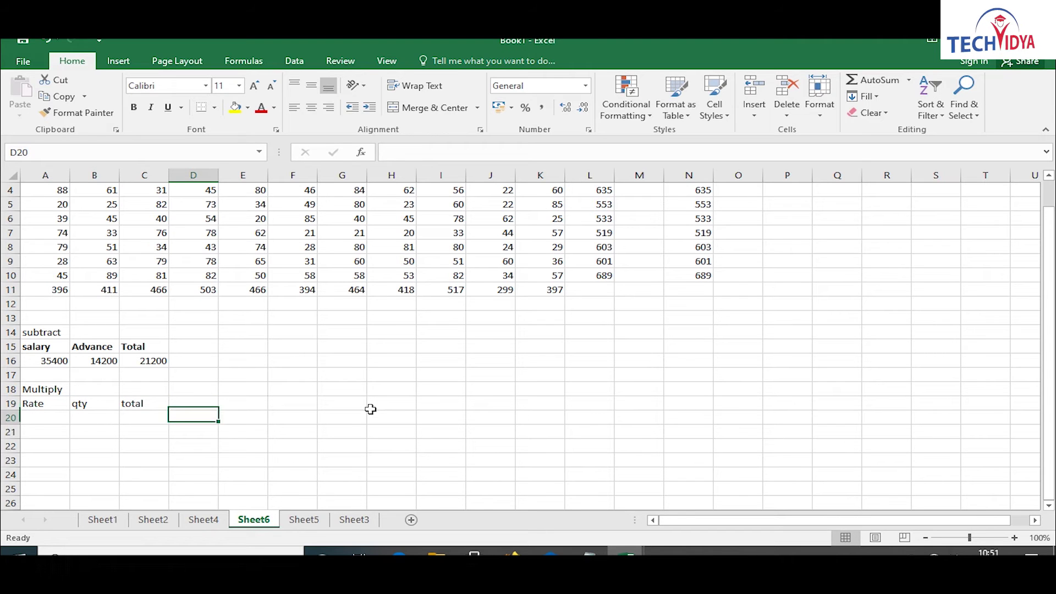
key(Left)
key(Left)
key(Left)
text(3)
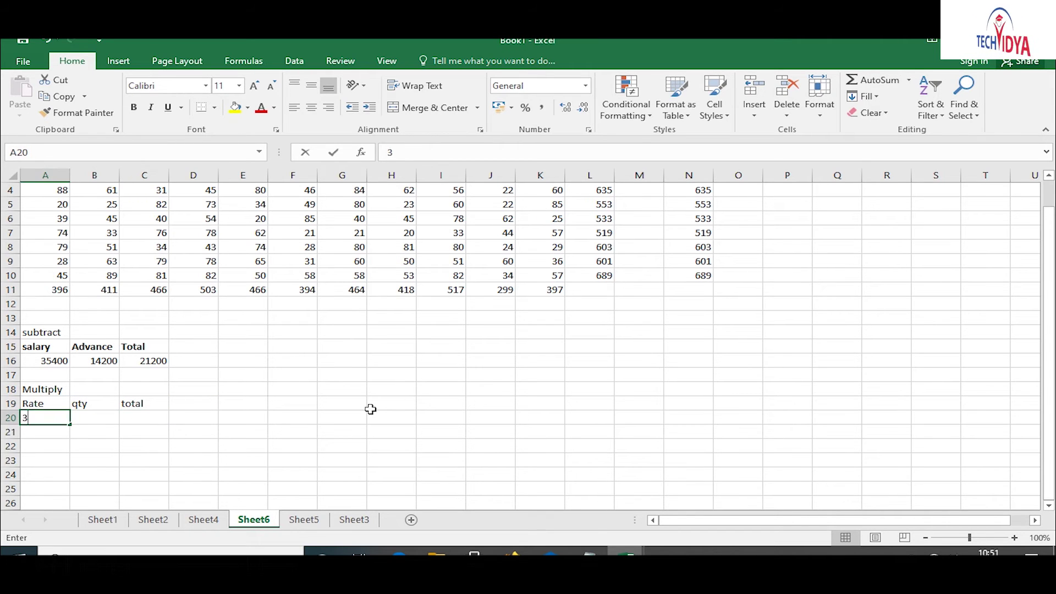
text(5400)
key(Right)
key(Right)
text(=)
key(Left)
key(Left)
text(*)
key(Left)
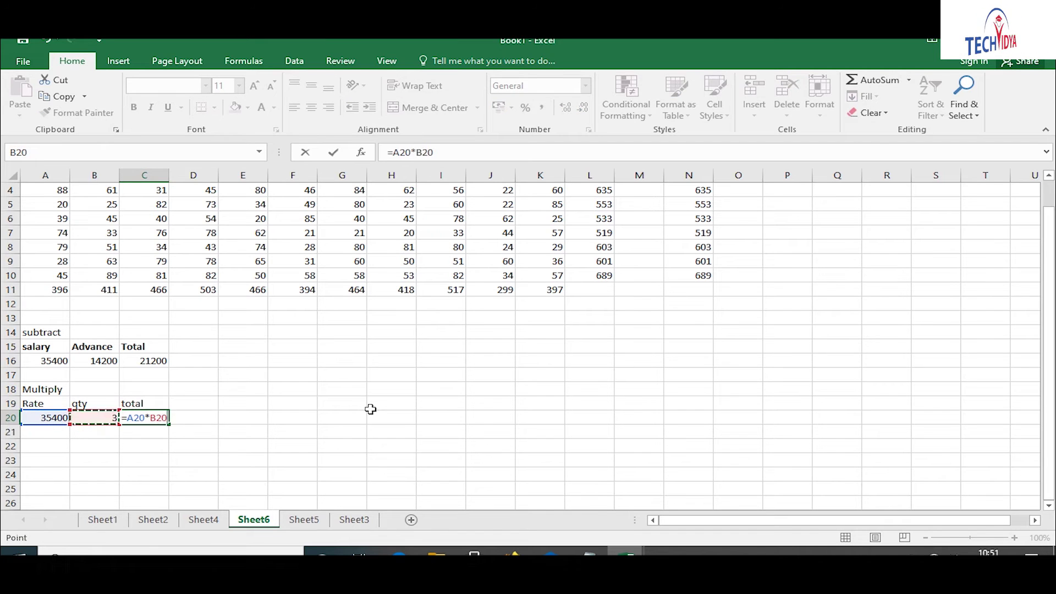
key(Return)
key(Right)
key(Right)
key(Right)
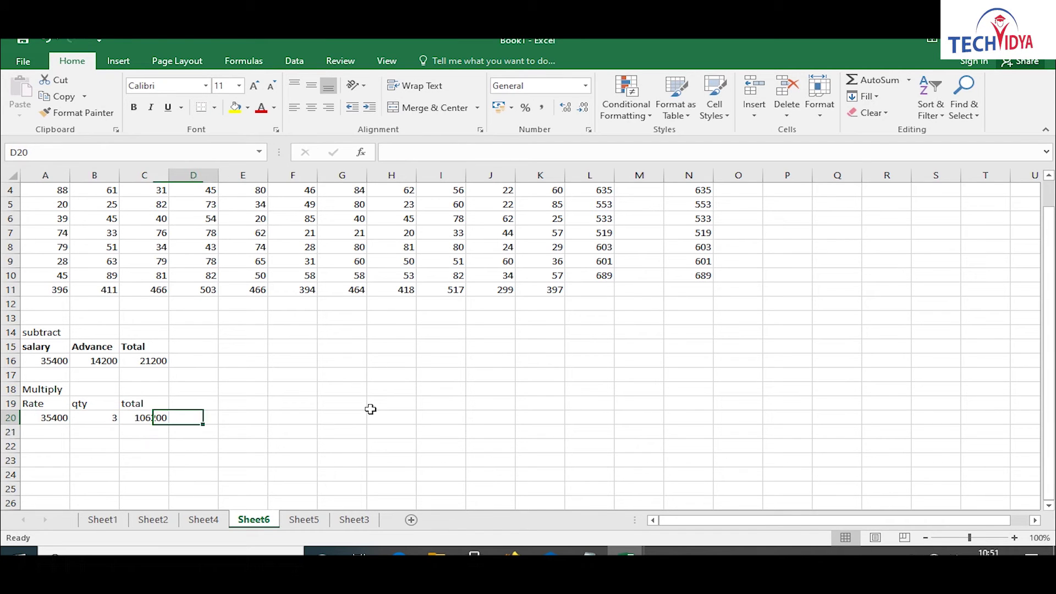
Head D19 Product and enter =PRODUCT(A20:B20) in D20, returning 106200
key(Up)
text(P)
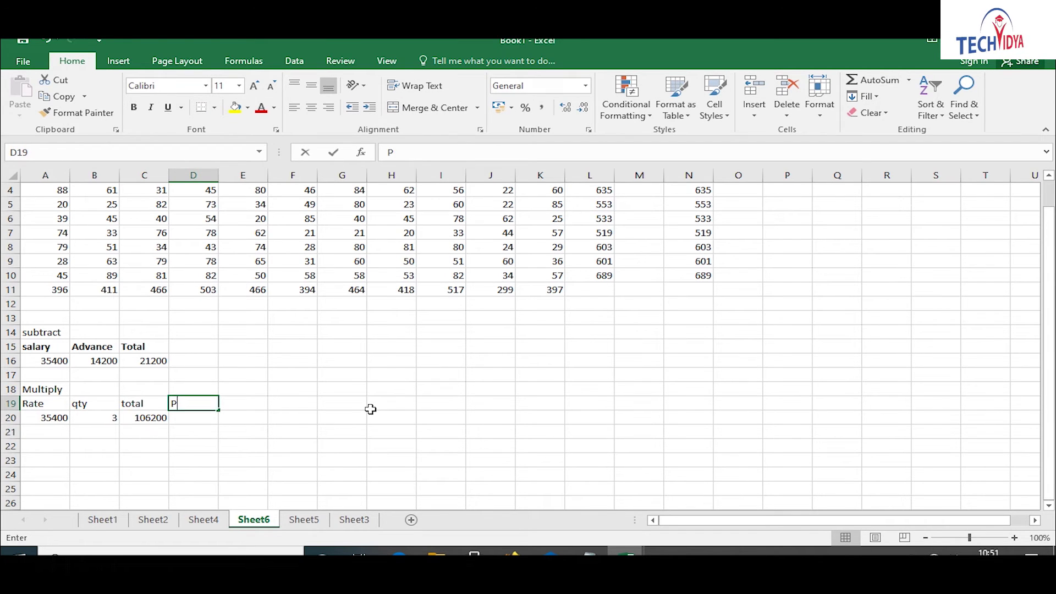
text(roduct)
key(Return)
text(=prod)
key(Tab)
key(Left)
key(Left)
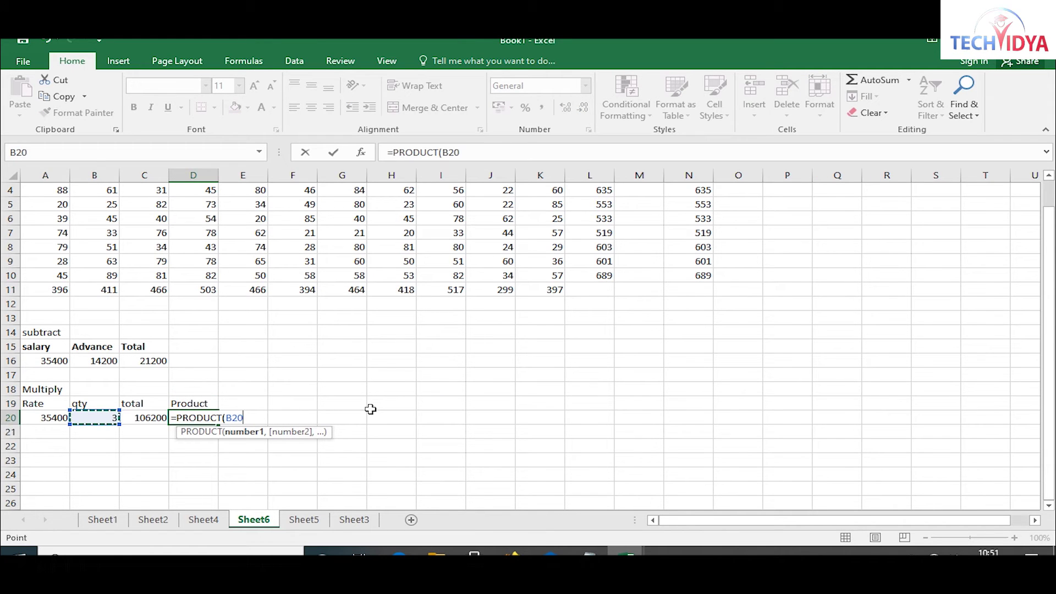
key(shift+Left)
text())
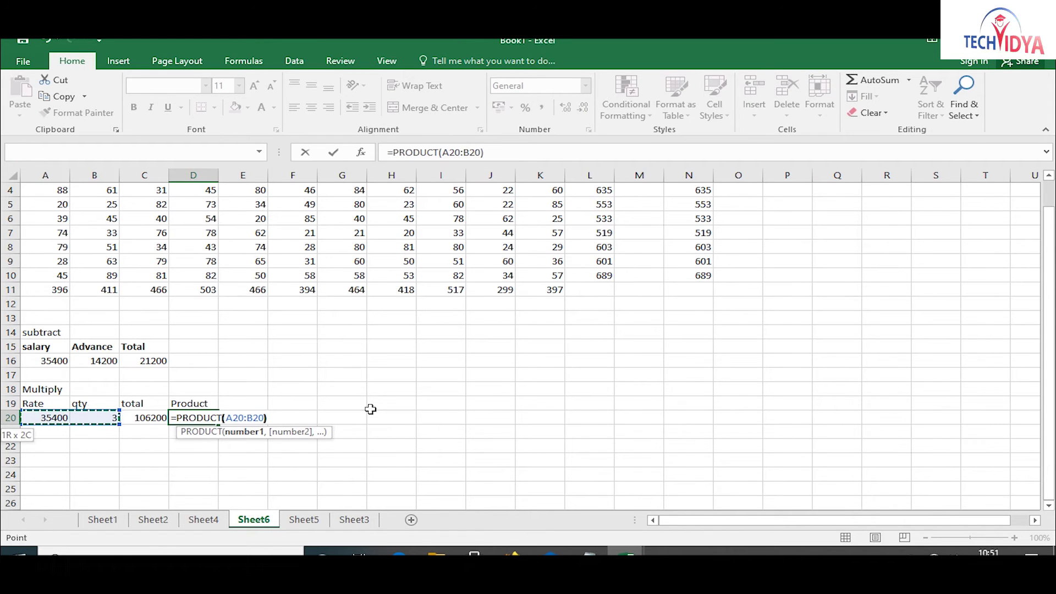
key(Return)
key(Up)
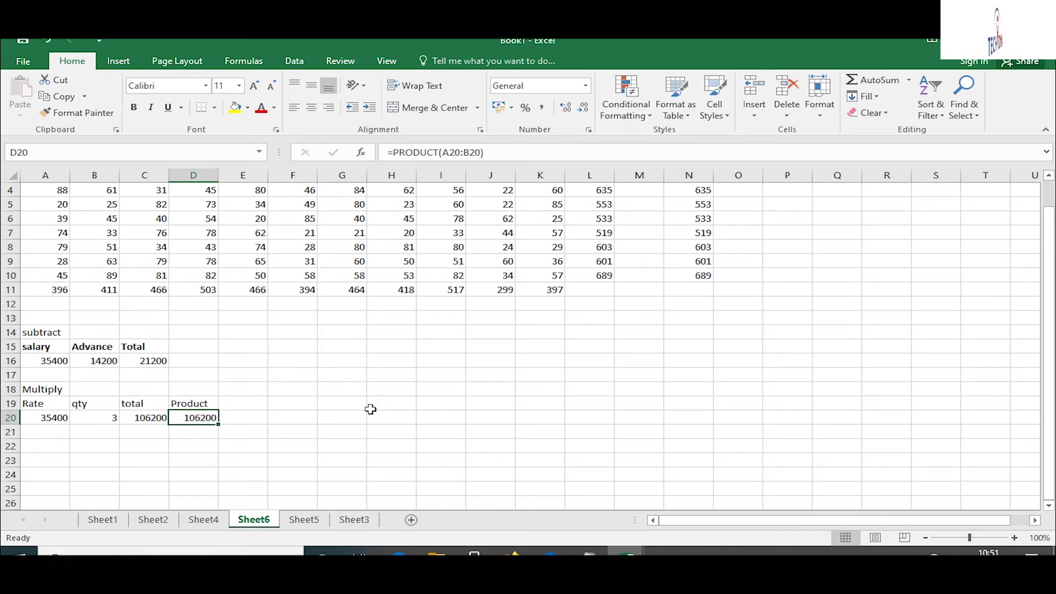
key(Up)
key(Right)
key(Up)
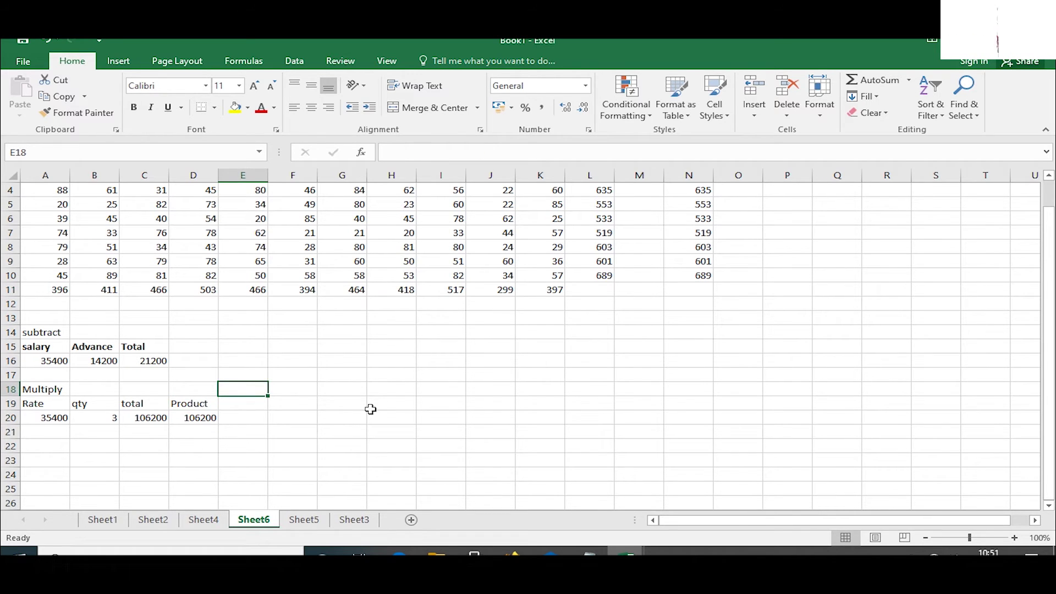
Label E18 Per and E19 Discount, with a 5% rate in E20
key(shift+Right)
key(shift+Left)
text(Per)
key(Return)
text(Disocu)
text(ount)
key(Return)
text(5)
key(Tab)
Add a DisValue heading in F19 with =D20*E20 in F20, giving 5310
key(Up)
text(Dis)
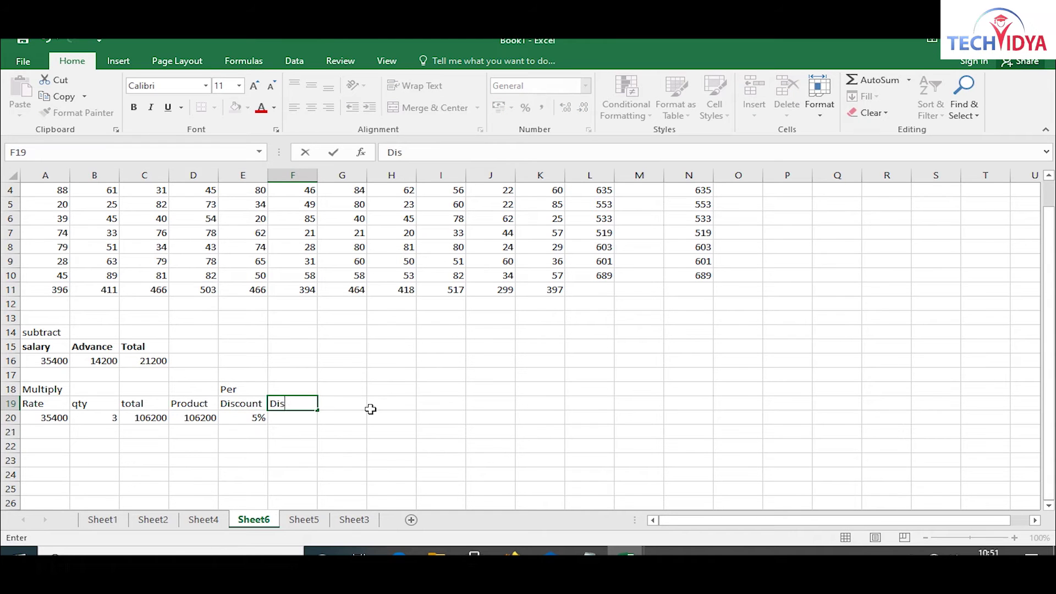
text(Value)
key(Return)
text(=)
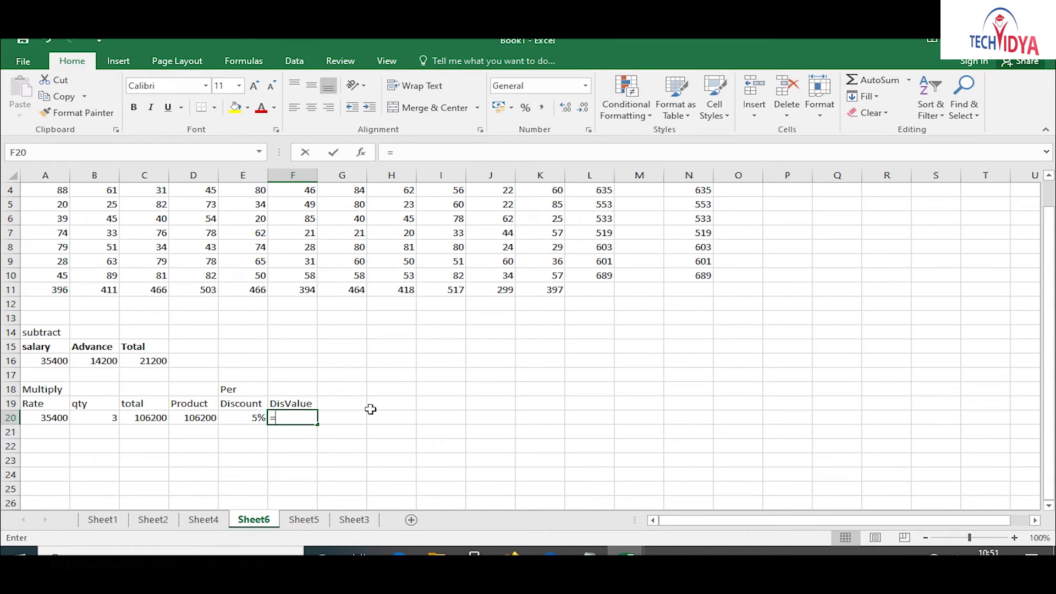
key(Left)
key(Left)
text(*)
key(Left)
key(Return)
key(Up)
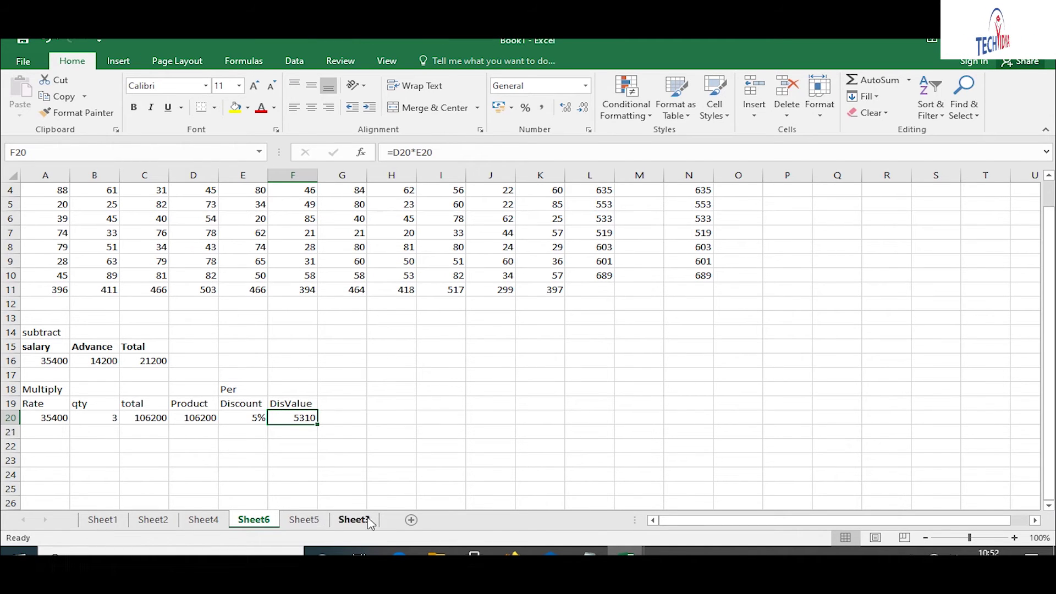
click(1049, 505)
Enter 70 in B25 and test =B25>90 in C25, showing FALSE
click(101, 297)
text(70)
key(Tab)
text(=)
key(Left)
text(>90)
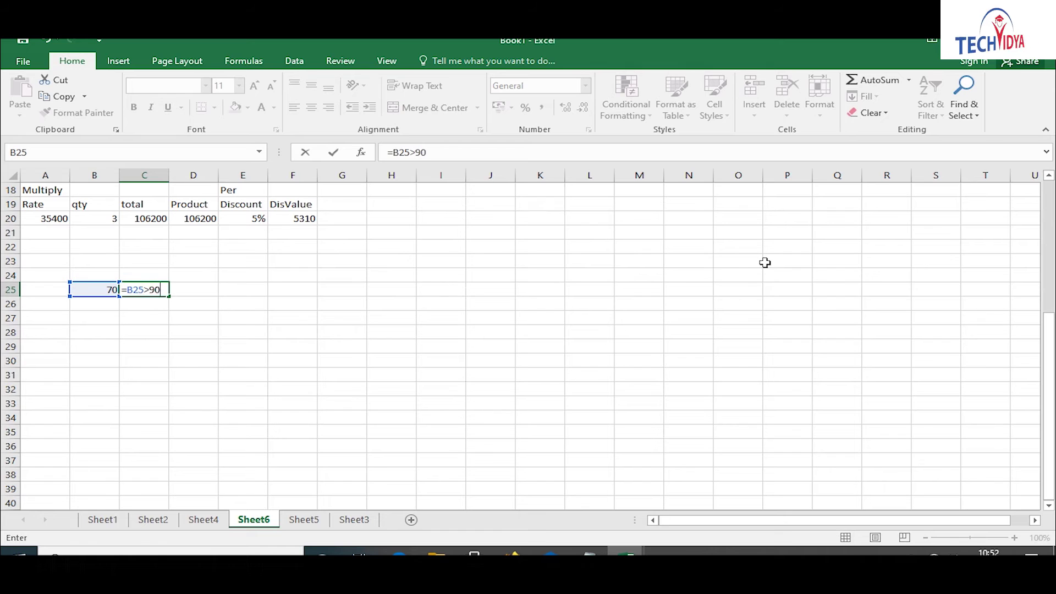
key(Return)
key(Up)
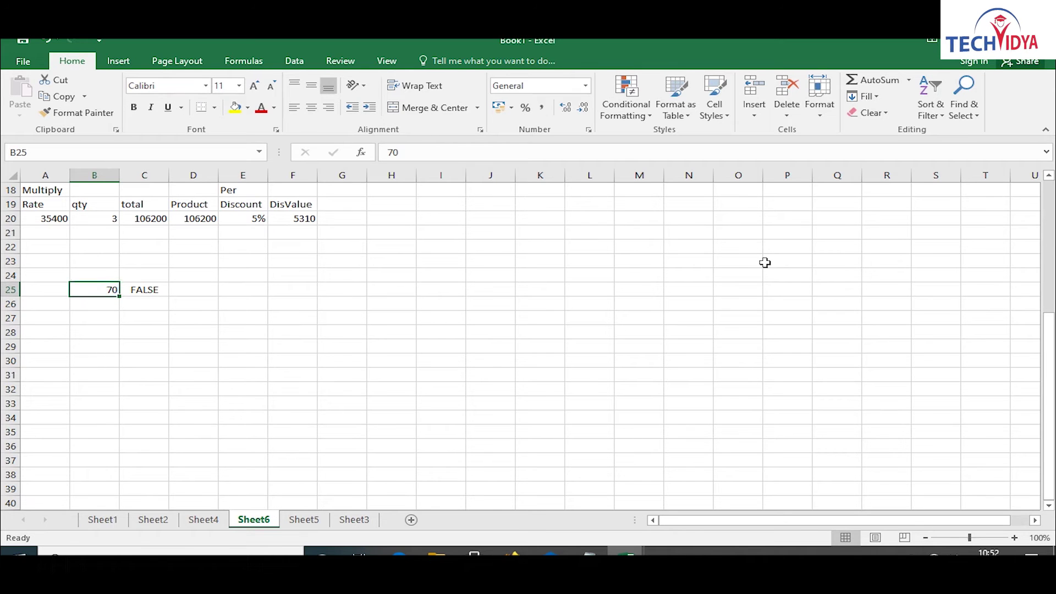
key(Right)
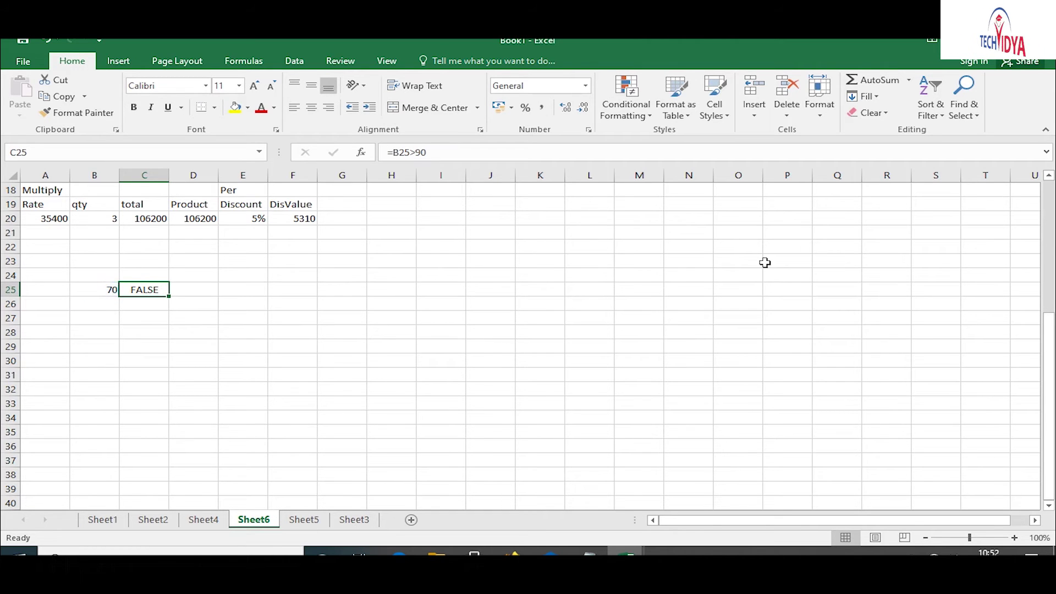
key(F2)
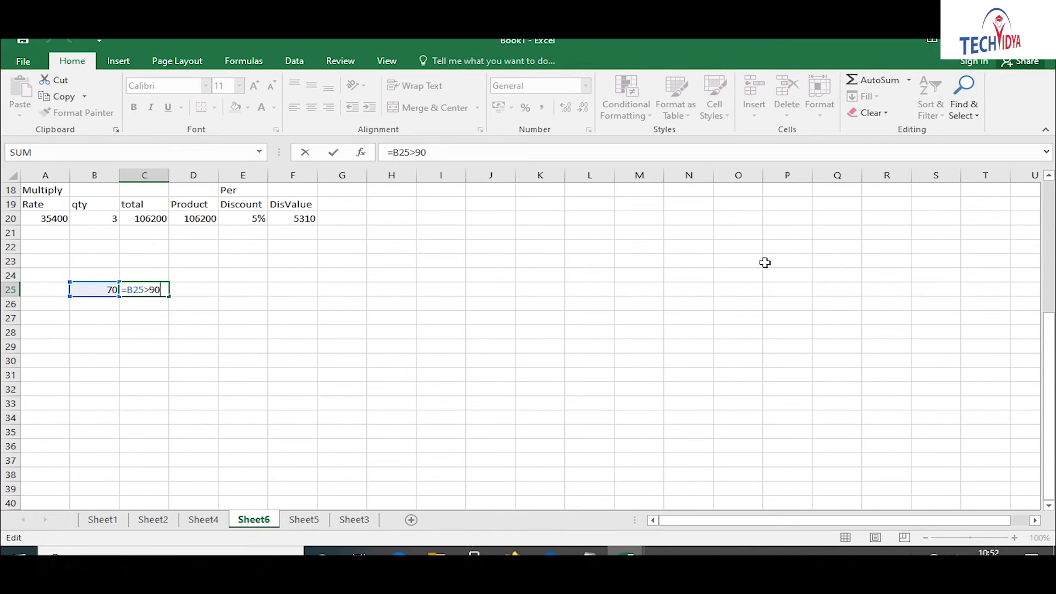
Add the comparison =B25<90 in D25, showing TRUE
key(Tab)
text(=)
key(Left)
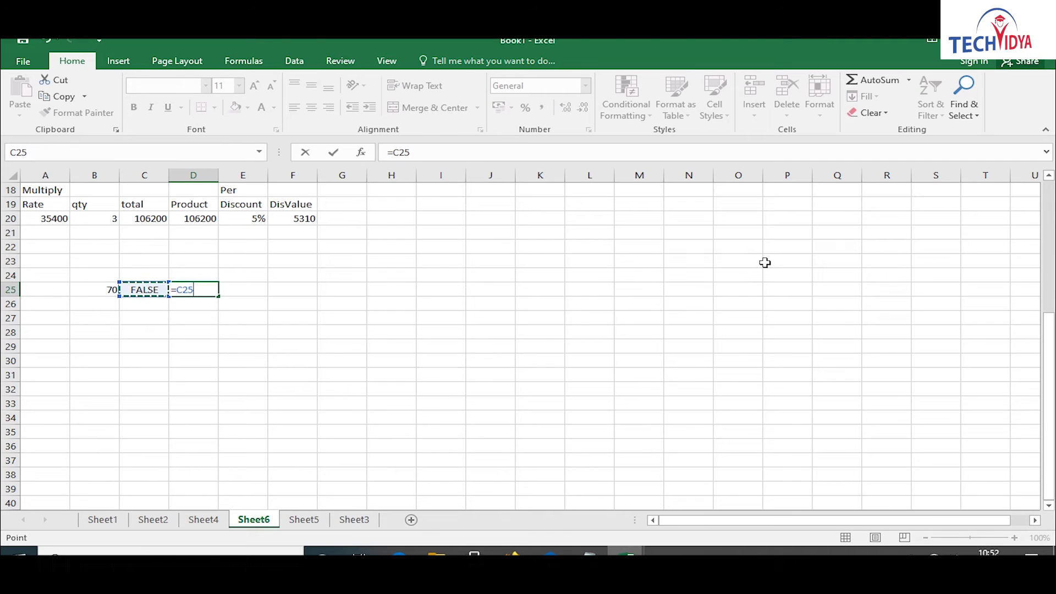
key(Left)
text(<)
key(Return)
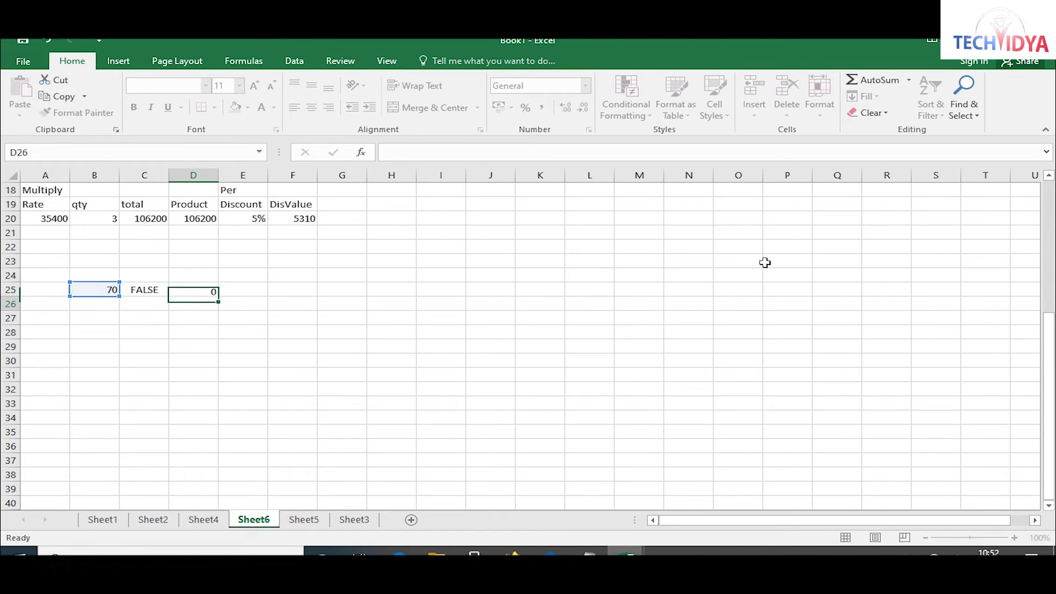
key(Up)
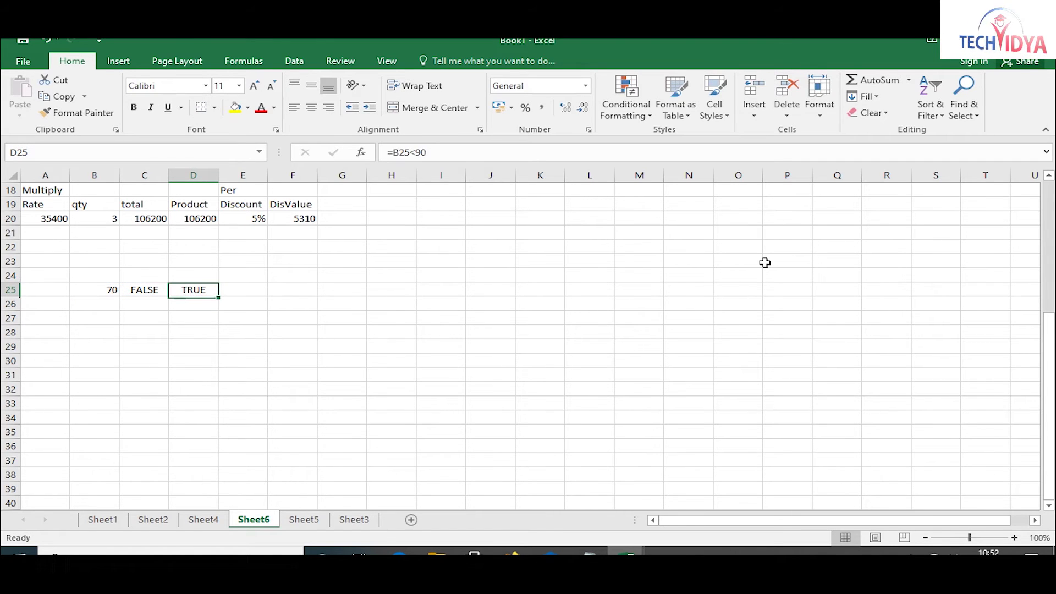
key(Right)
key(Right)
key(F2)
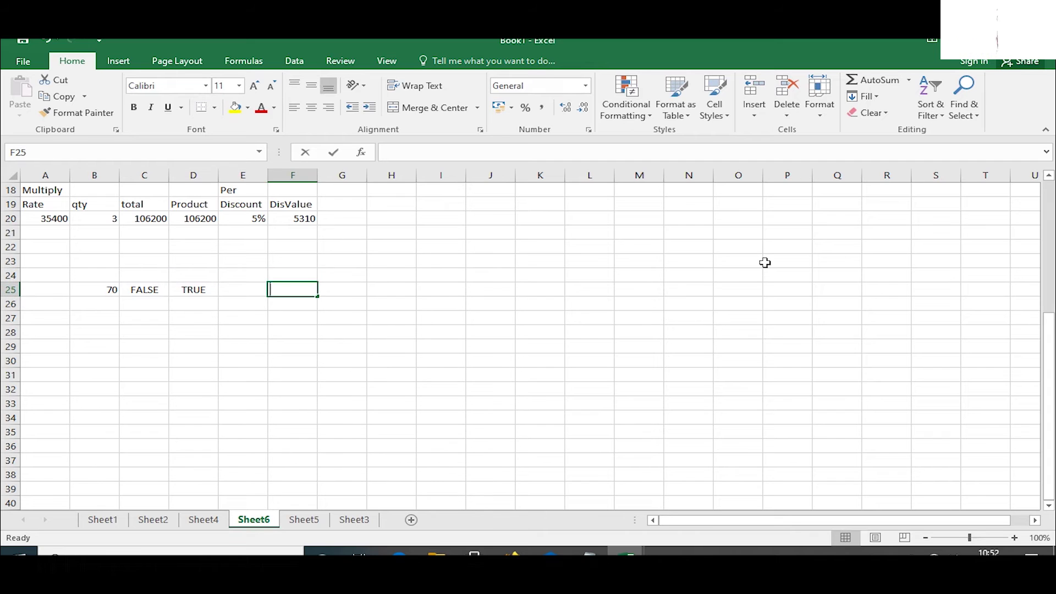
Enter =IF(B25>65,"A","B") in F25, which returns A for the score 70
text(=IF()
key(Left)
key(Left)
key(Left)
key(Left)
text(>)
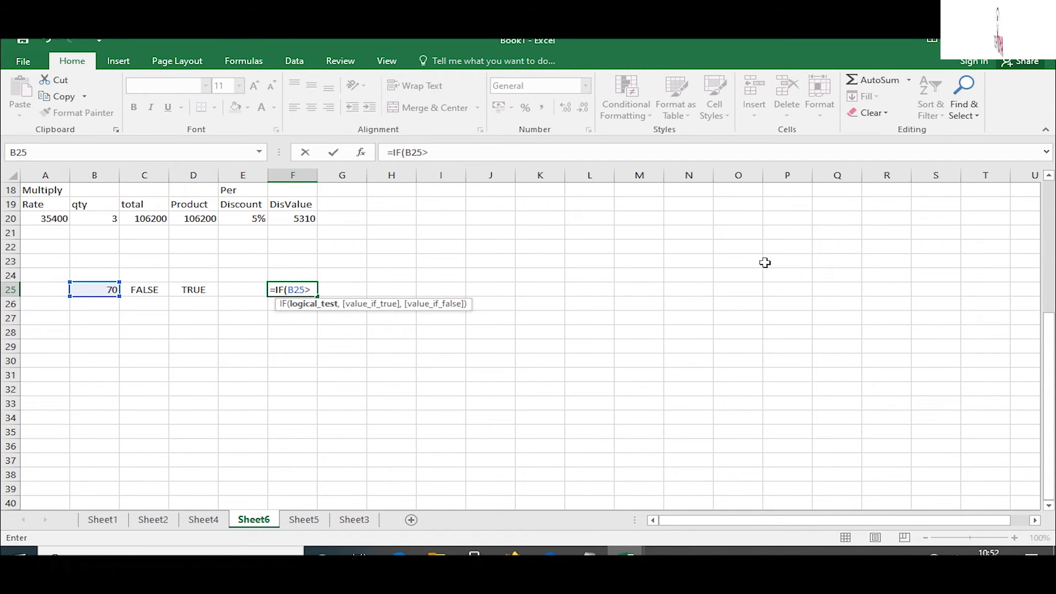
text(65,"A","B"()
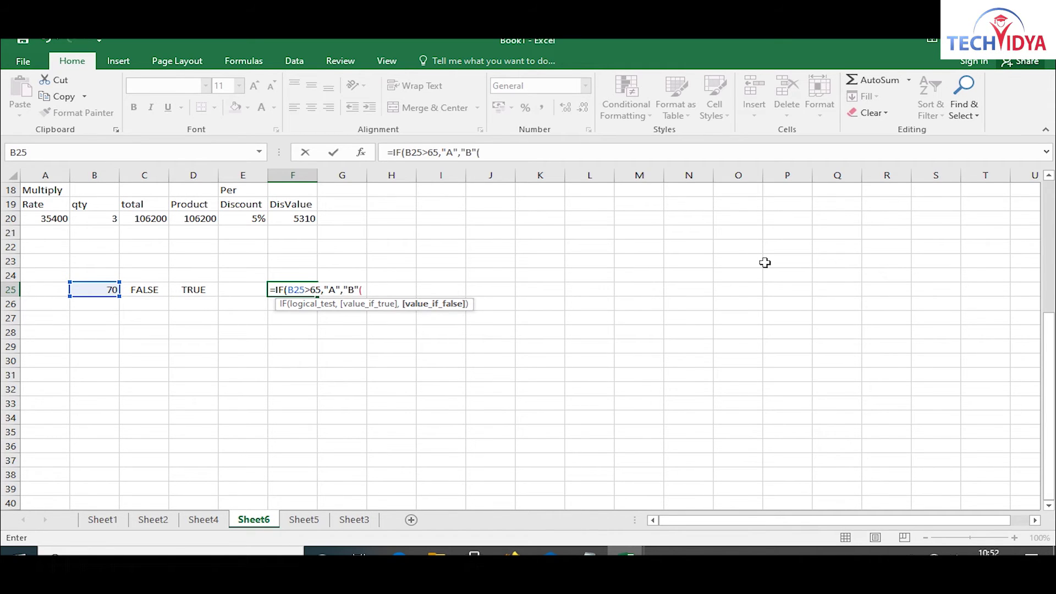
key(Return)
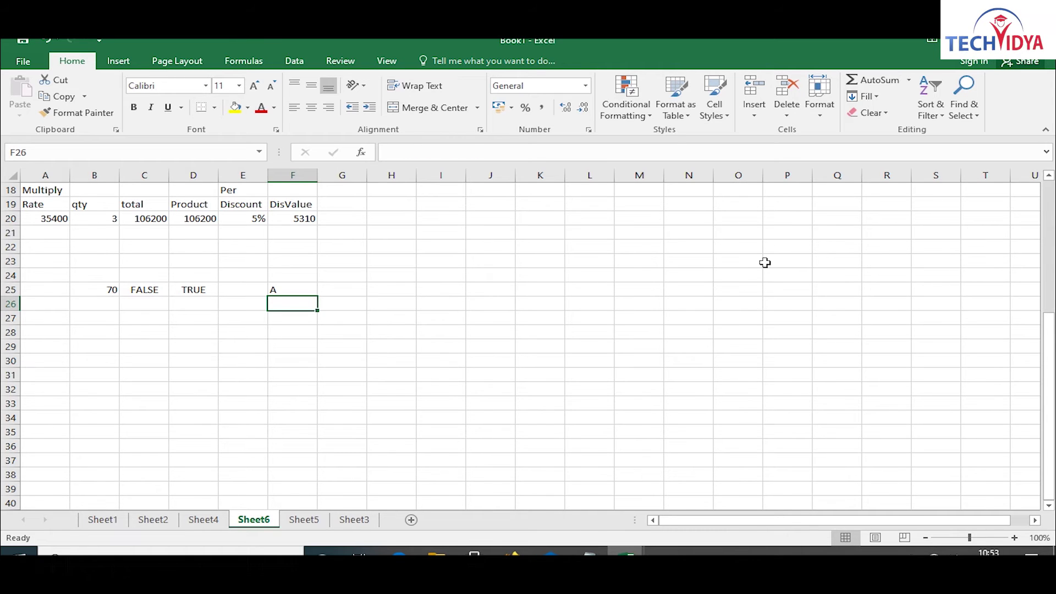
key(Up)
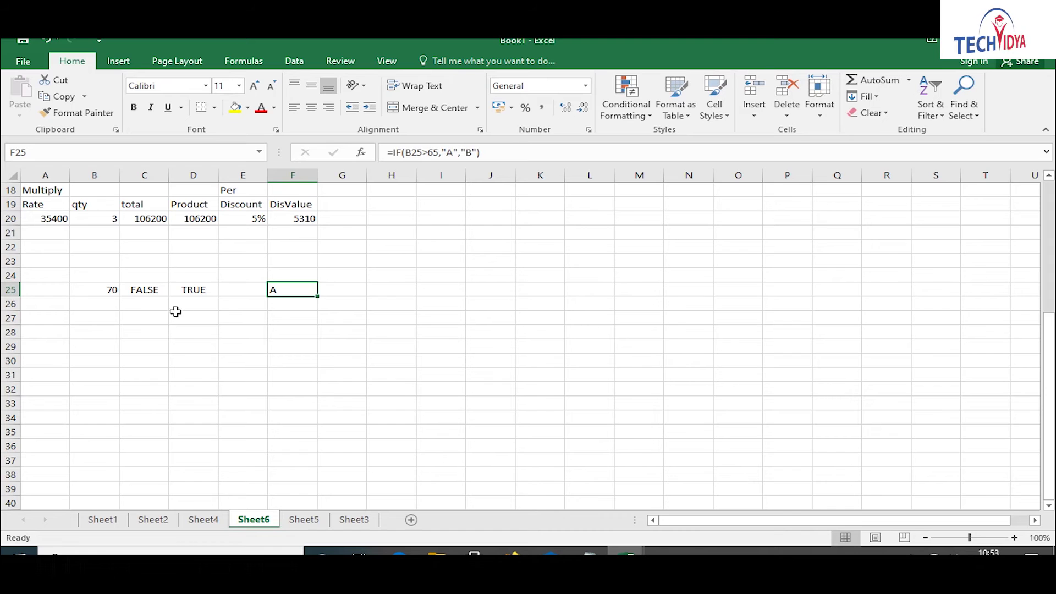
Enter =IF(B25>90,B25,"not Match") in G25
key(Right)
text(=i)
key(Tab)
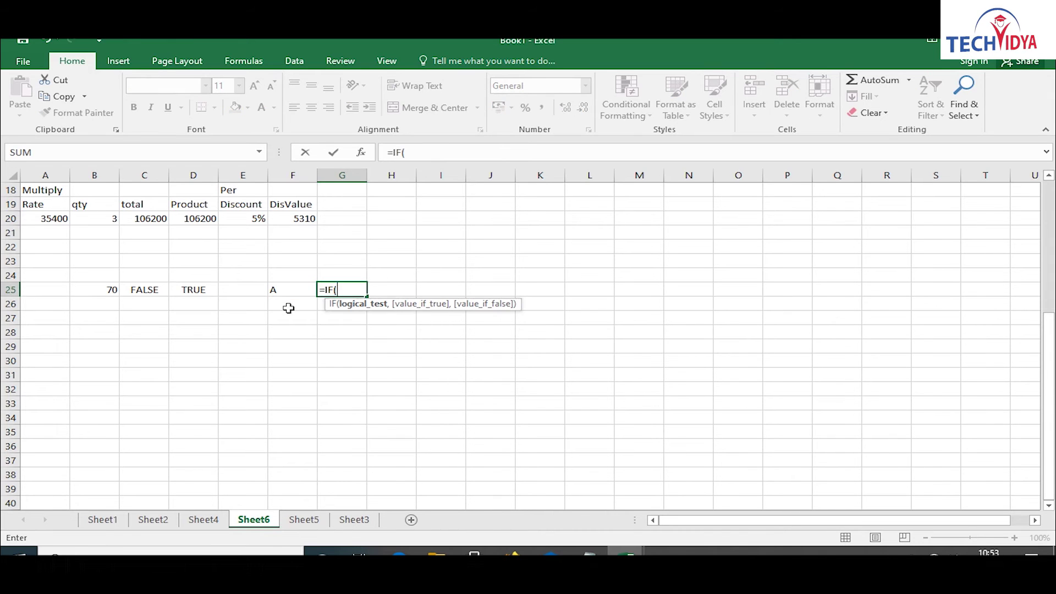
key(Left)
key(Left)
key(Left)
key(Left)
key(Left)
text(>9)
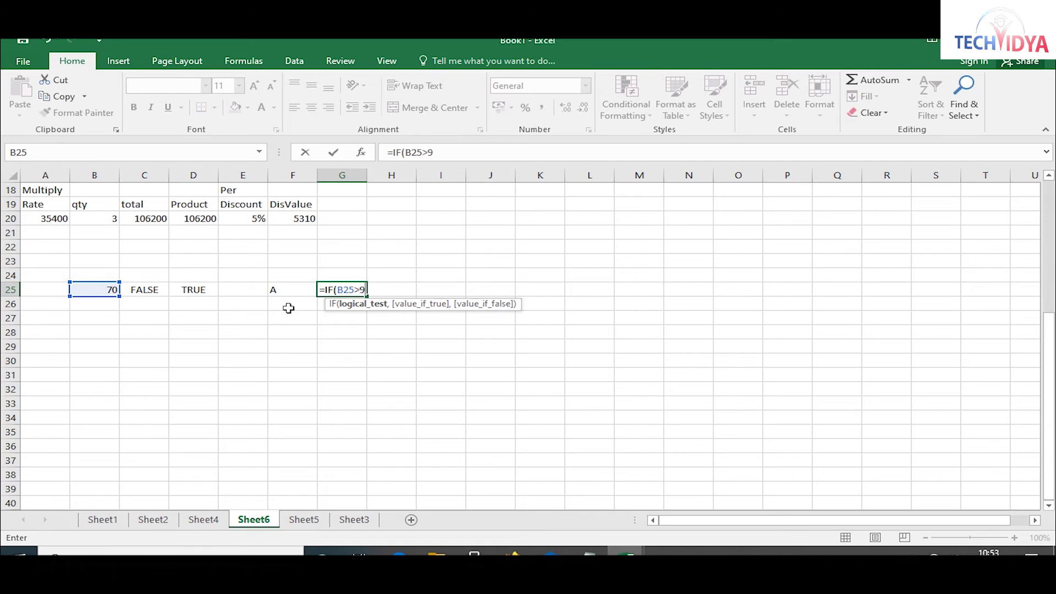
key(Return)
key(Return)
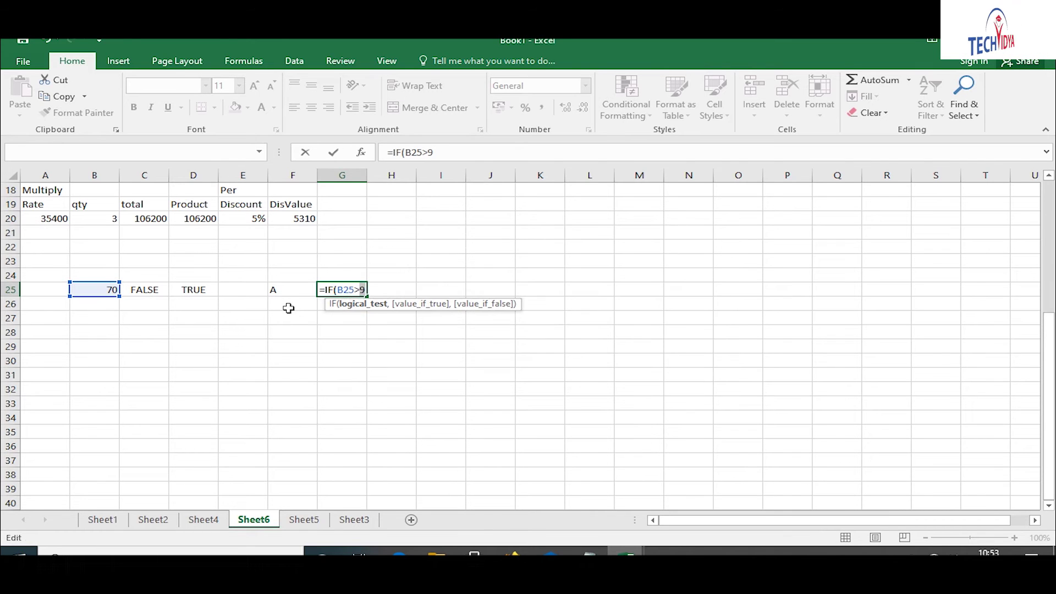
text(0)
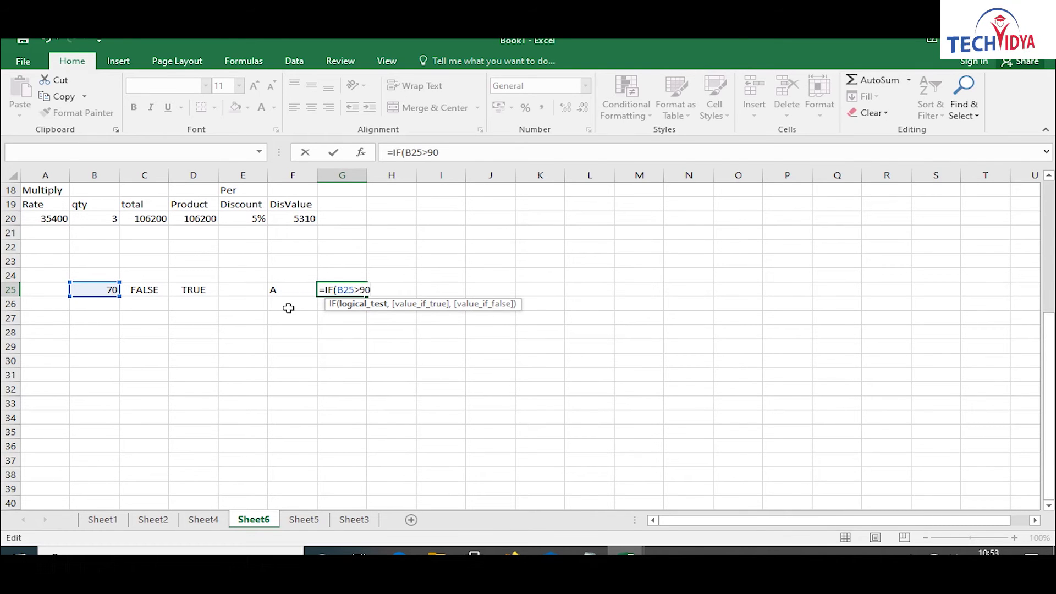
text(,)
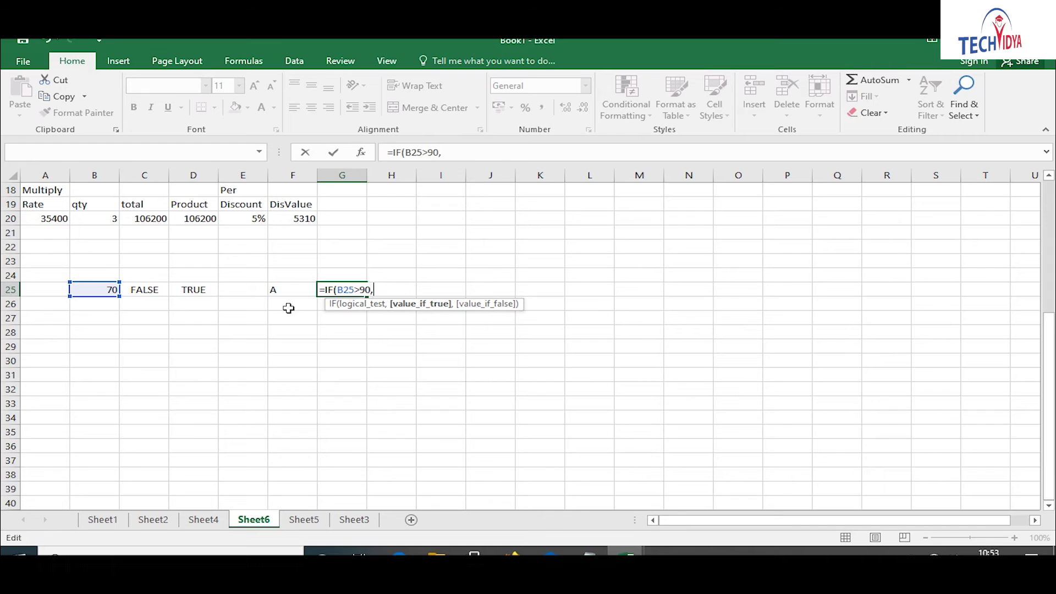
click(85, 290)
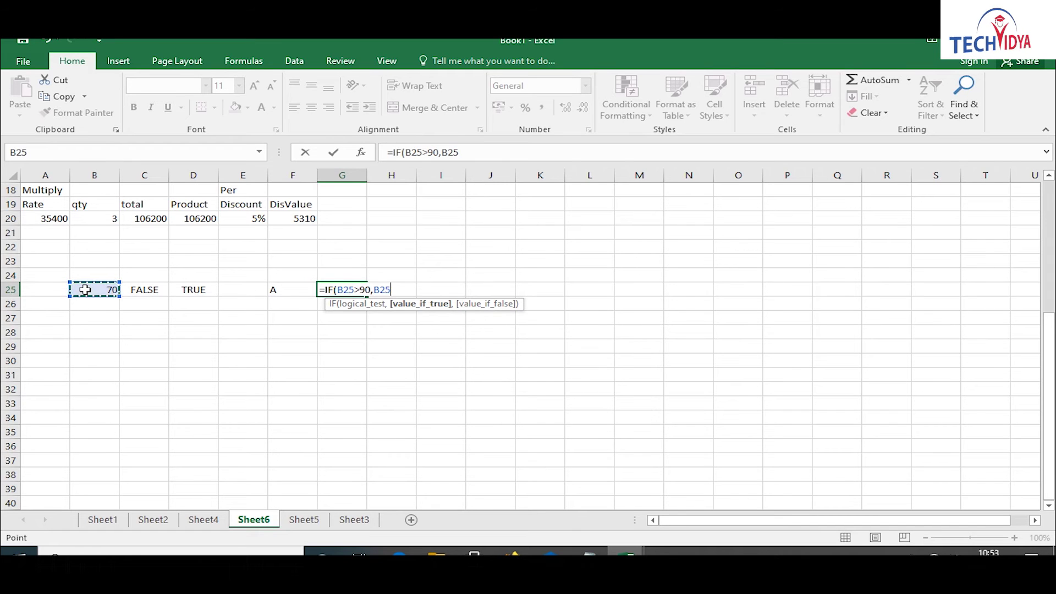
text(,")
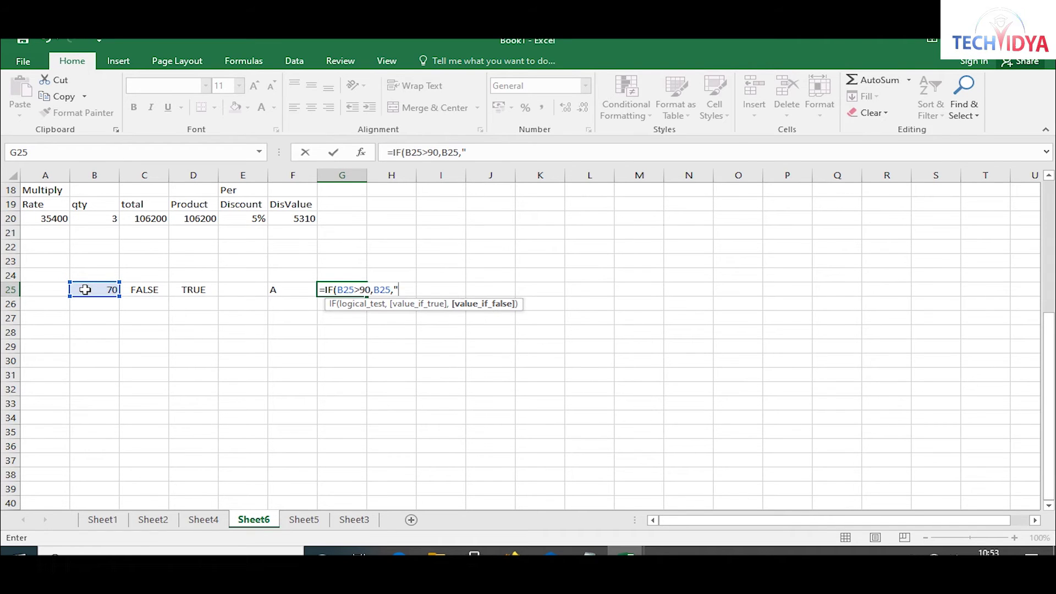
text(not Match"))
key(Return)
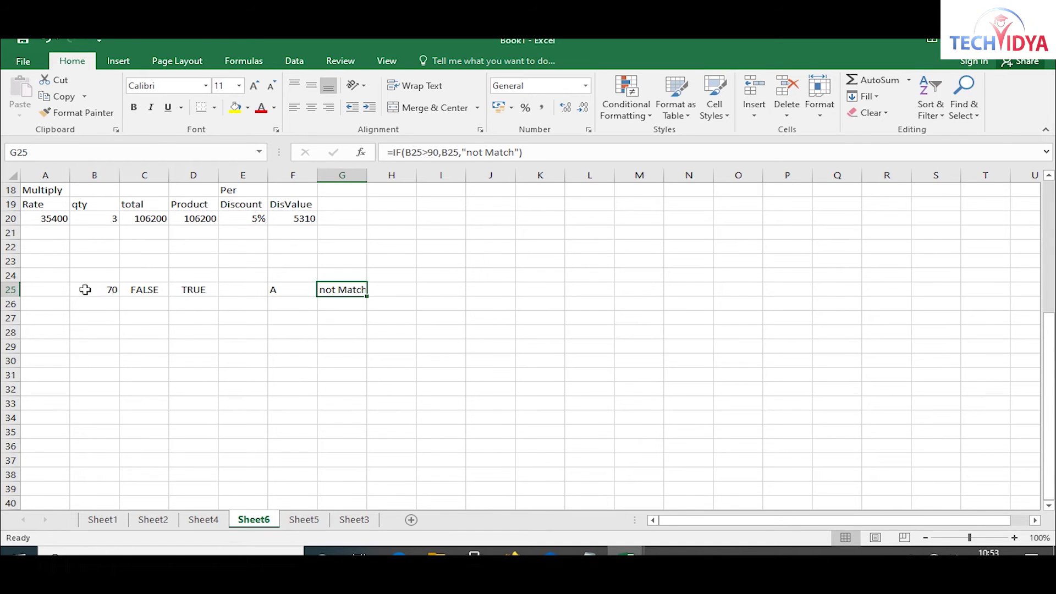
Change B25 to 95 so G25 returns 95
key(Left)
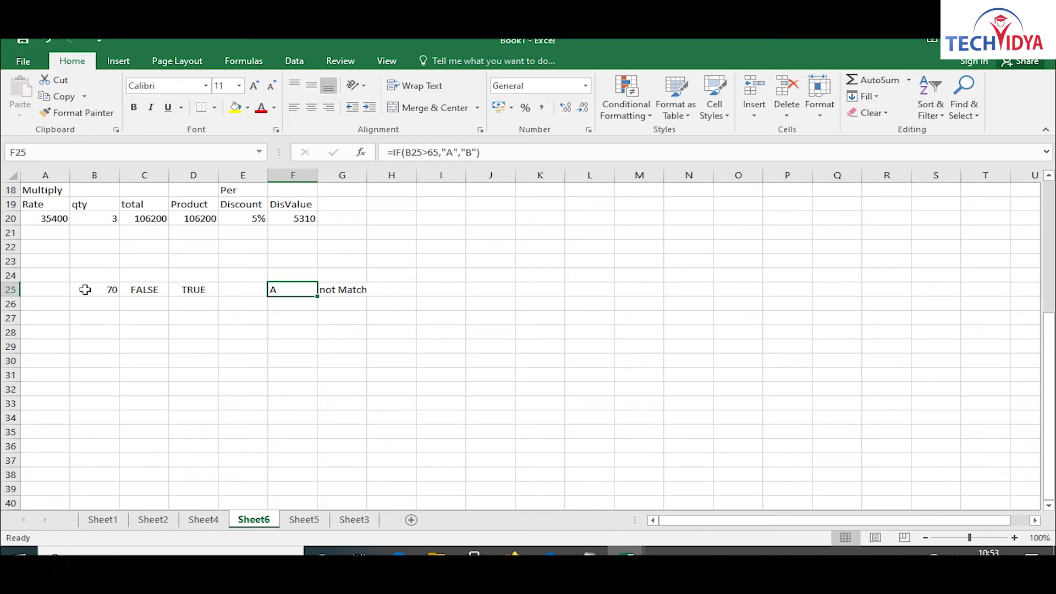
click(86, 290)
text(95)
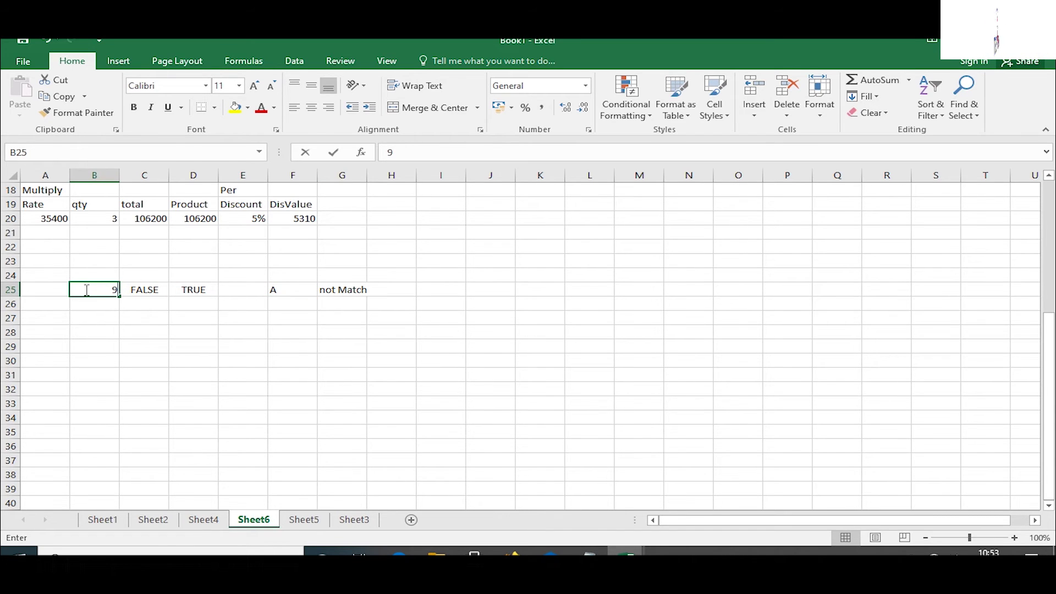
key(Return)
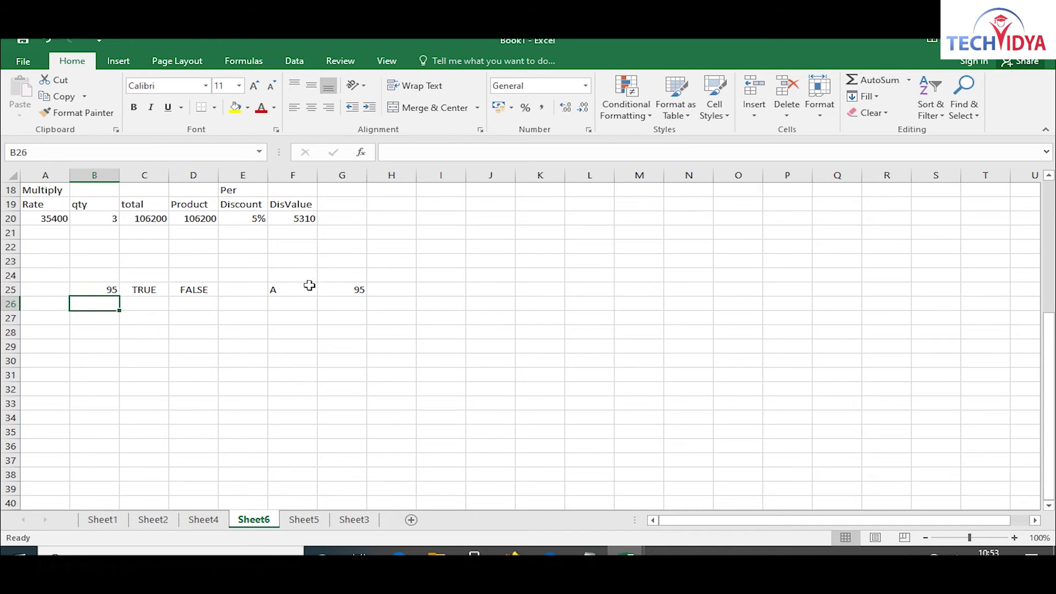
scroll(515, 257, down, 1)
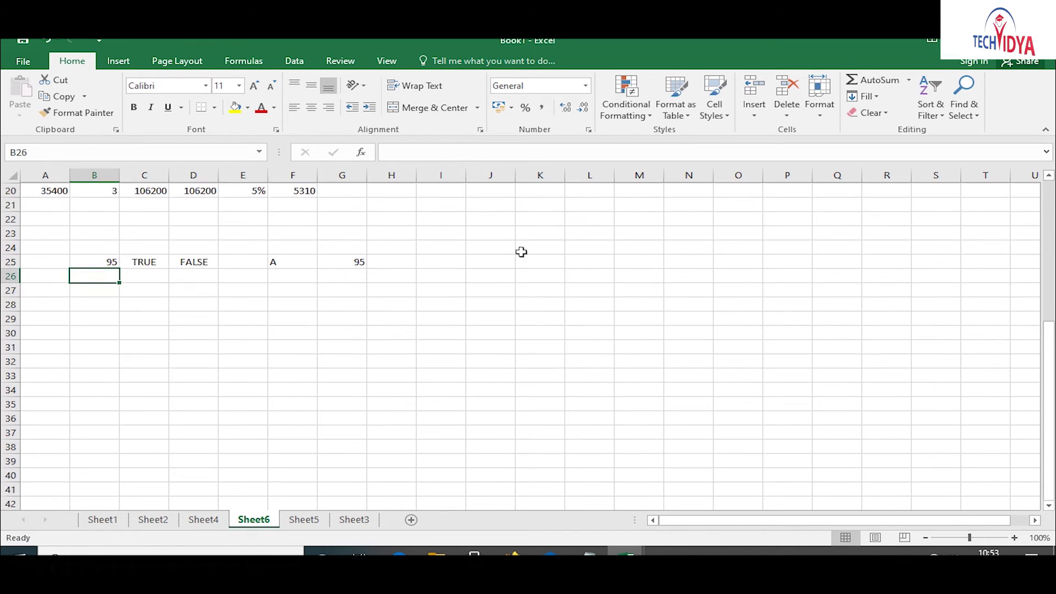
scroll(521, 250, up, 1)
Add a new worksheet named Logic
click(408, 519)
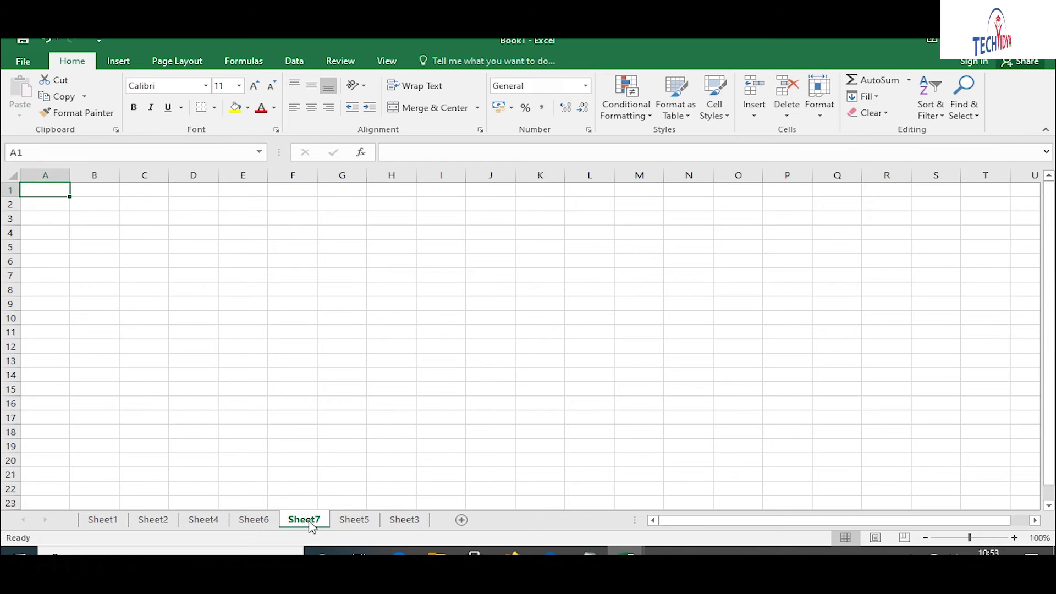
double_click(302, 519)
text(Logic)
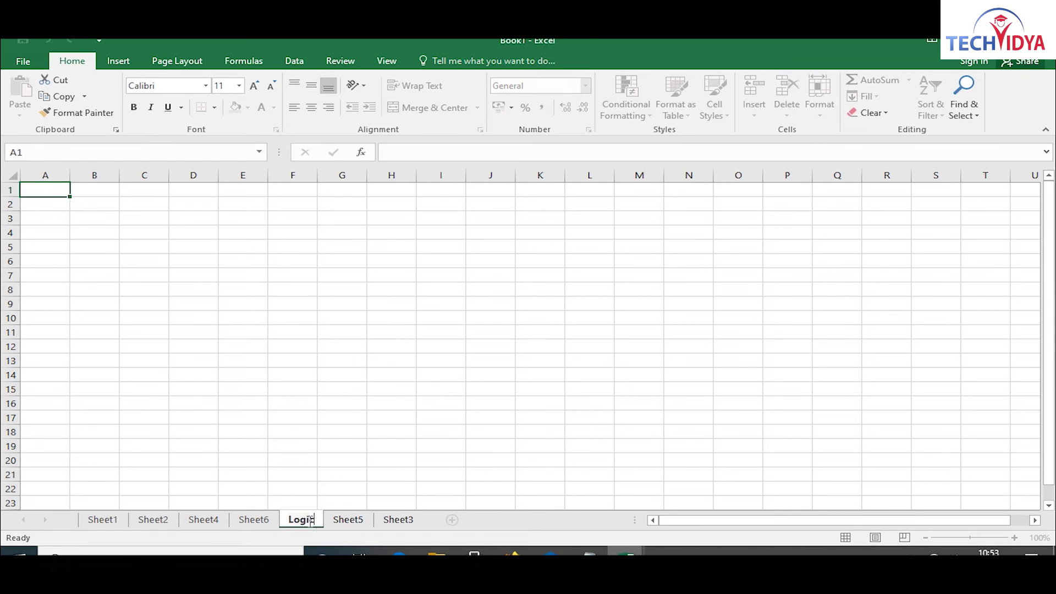
key(Return)
Put the heading Per in A1 and =RANDBETWEEN(20,99) in A2
text(Per)
key(Return)
text(=)
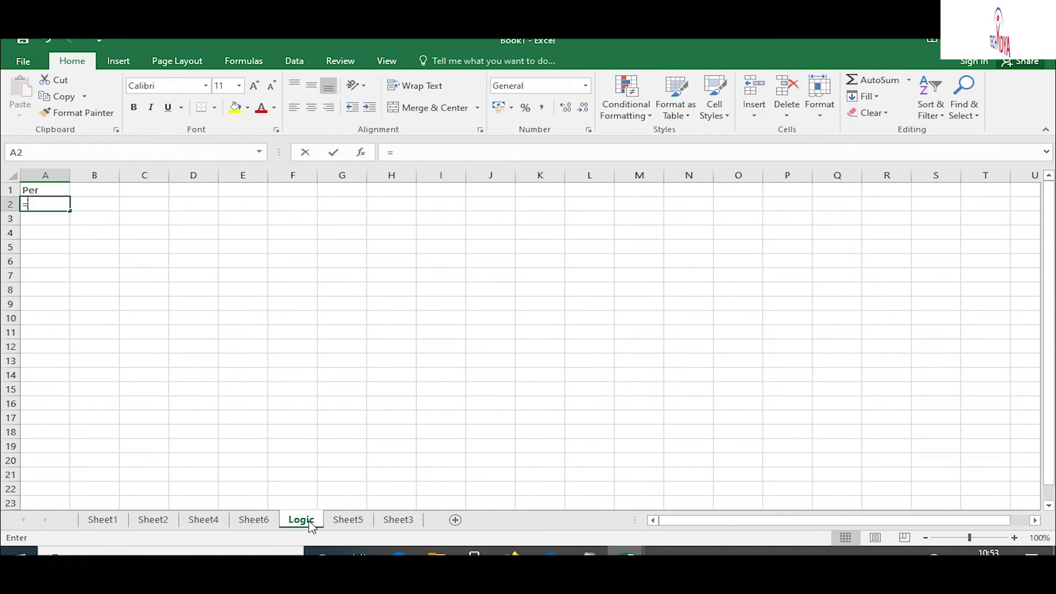
text(randb)
key(Tab)
text(20,99)
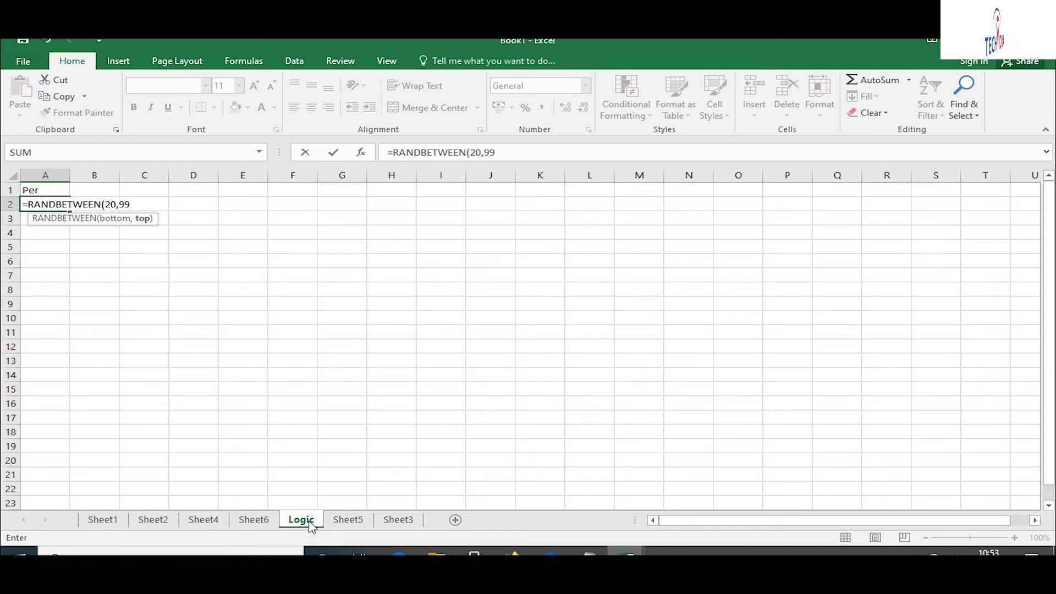
key(Return)
Fill the random-number formula down A2:A49 and copy the range
key(Up)
key(shift+Down)
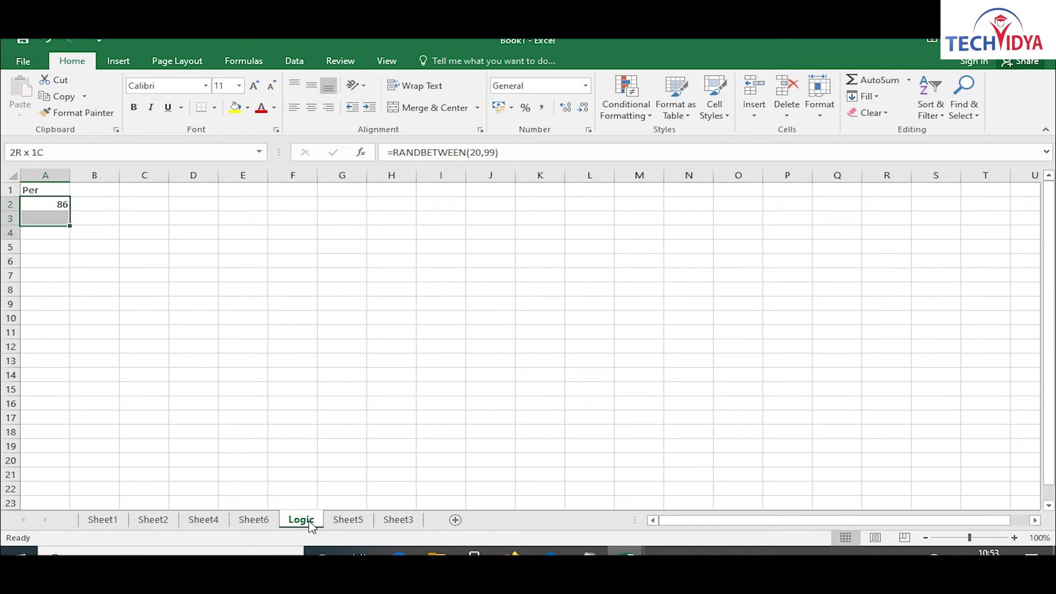
key(shift+Down)
key(shift+Down)
key(shift+Down)
key(shift+Down)
key(shift+Down)
key(shift+Down)
key(shift+Down)
key(shift+Down)
key(shift+Down)
key(shift+Down)
key(shift+Down)
key(shift+Down)
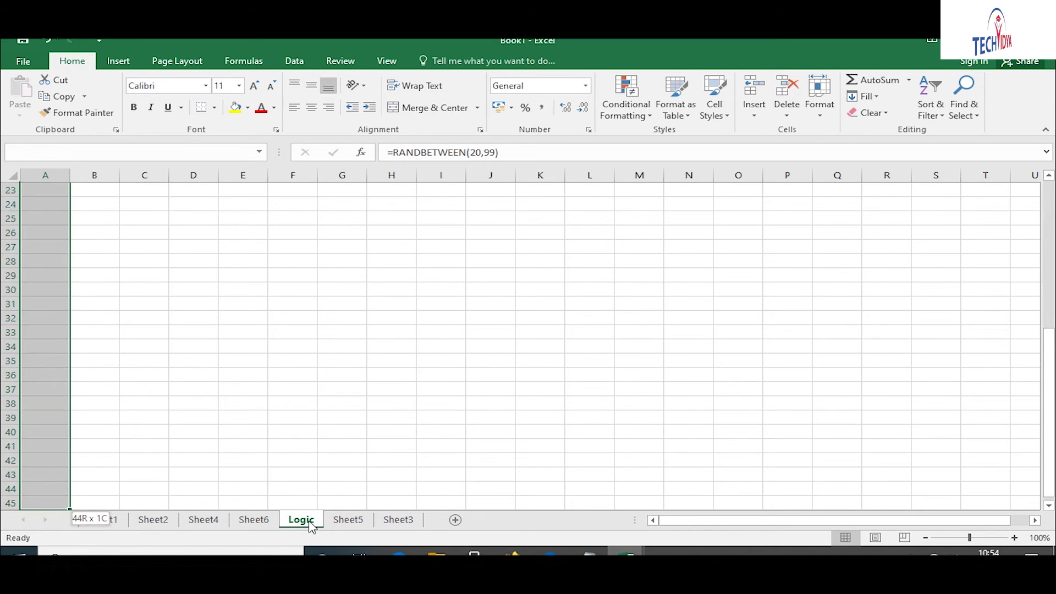
key(shift+Down)
key(shift+Down)
key(shift+Down)
key(ctrl+d)
key(ctrl+c)
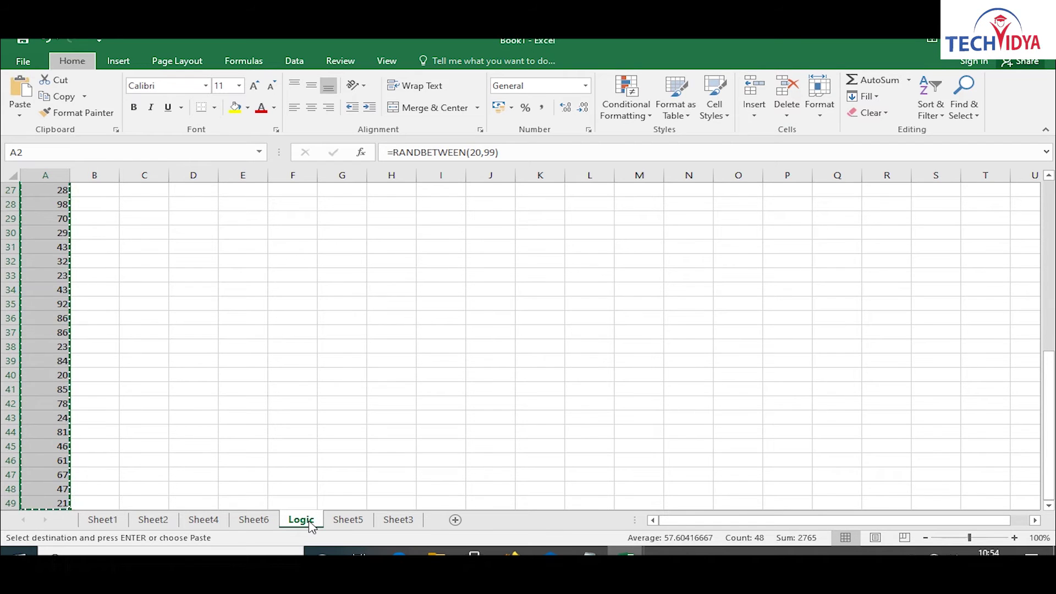
Paste the copied percentages back over column A and add the Grade heading in B1
key(ctrl+v)
key(Up)
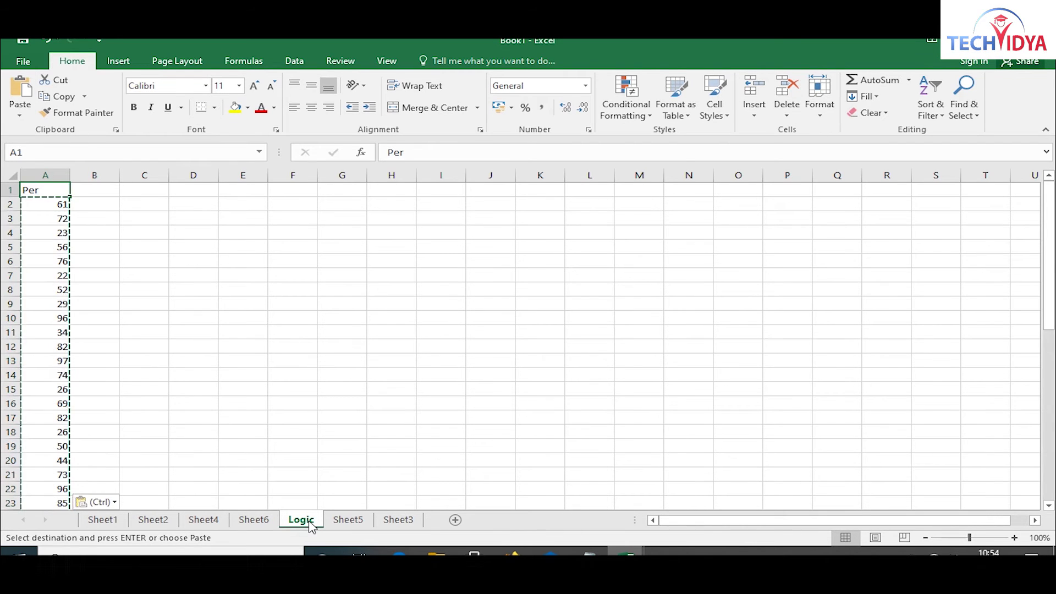
key(Right)
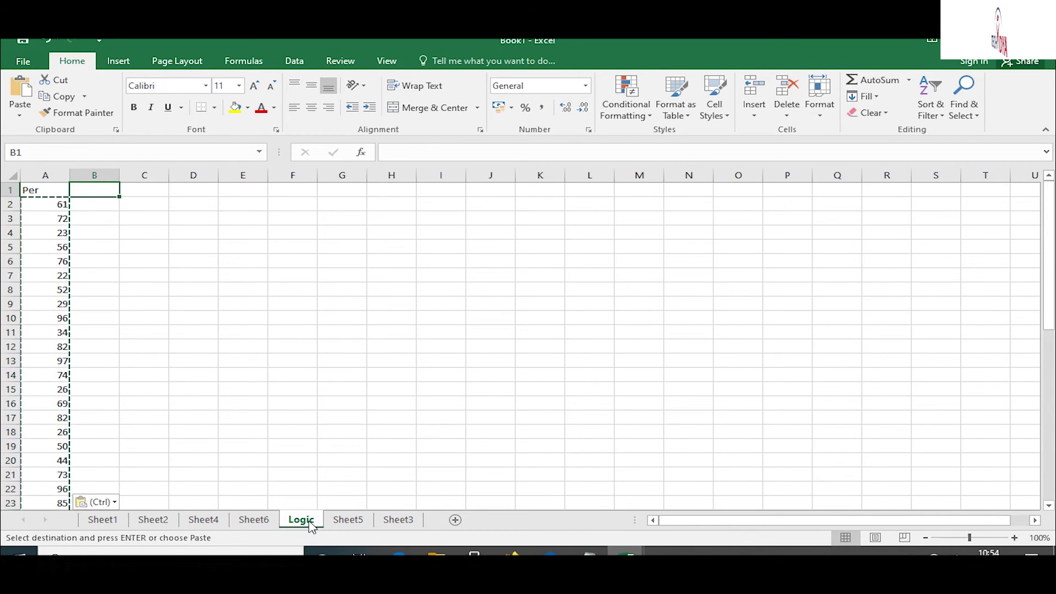
text(Grade)
key(Return)
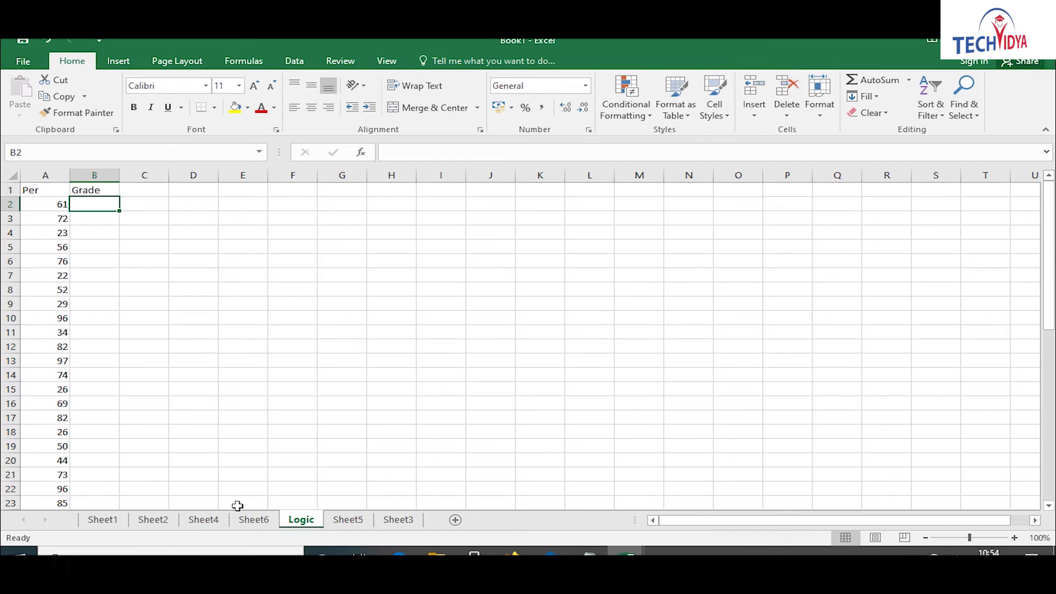
key(F2)
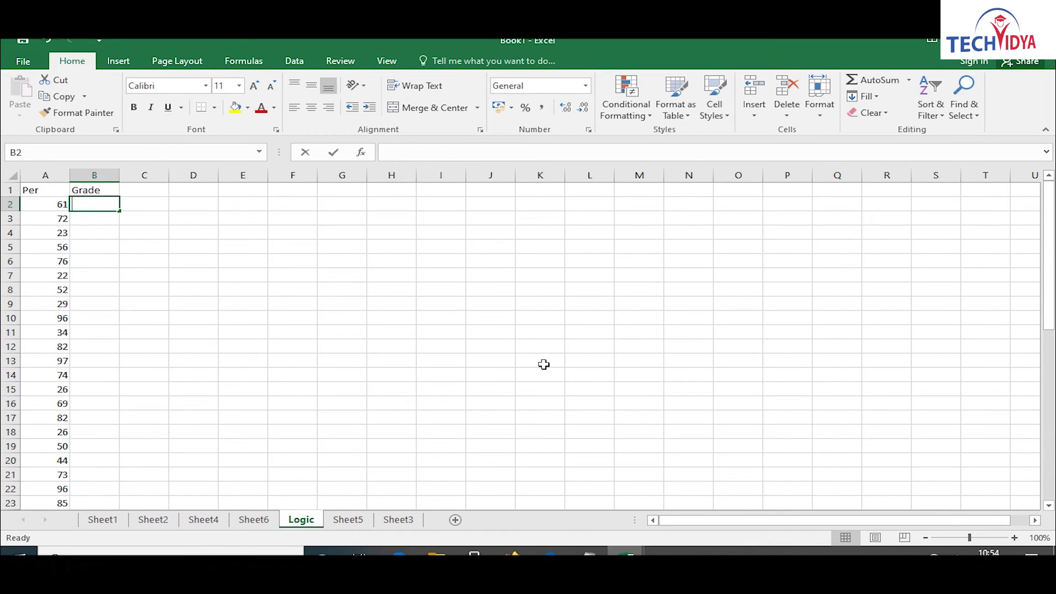
Start B2's nested IF: A+ for 90 and above, A for 80+, B+ for 70+
text(=if)
key(Tab)
key(Left)
text(>=90,"A+",IF()
key(Left)
text(>=80)
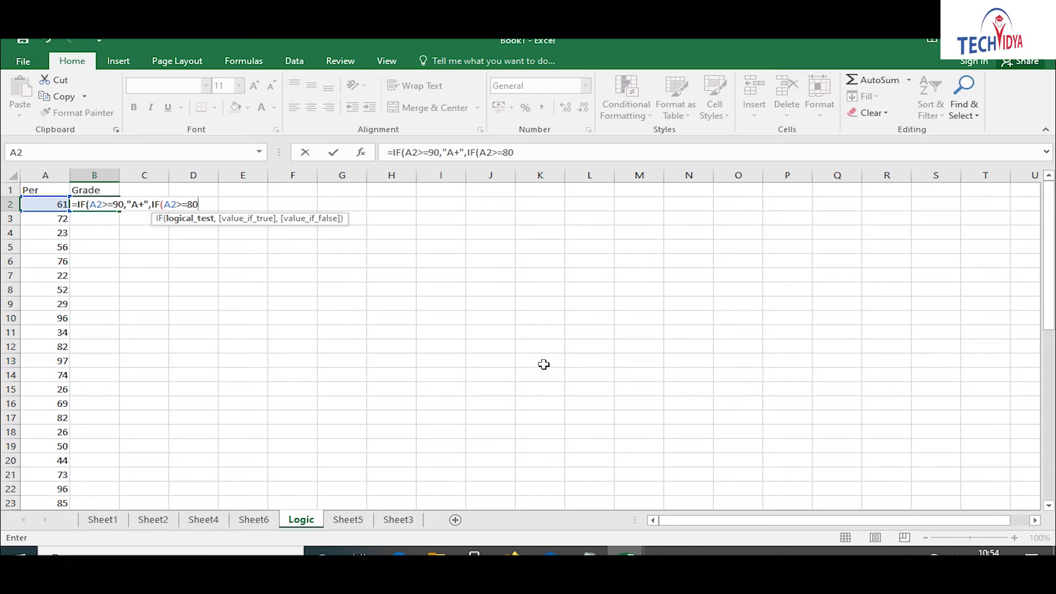
text(,"A",IF(A2>=)
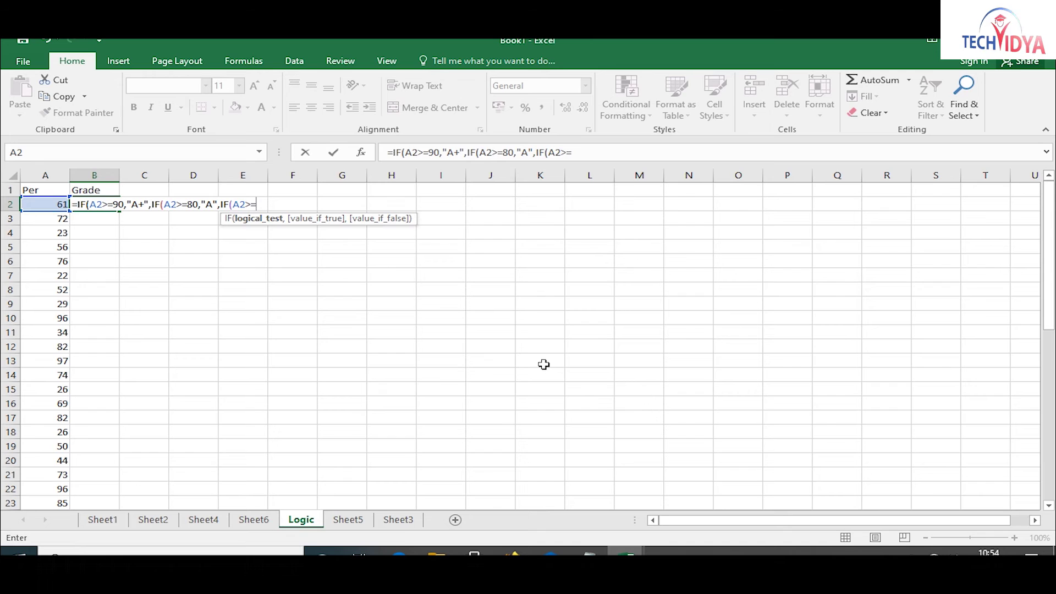
text(70B+)
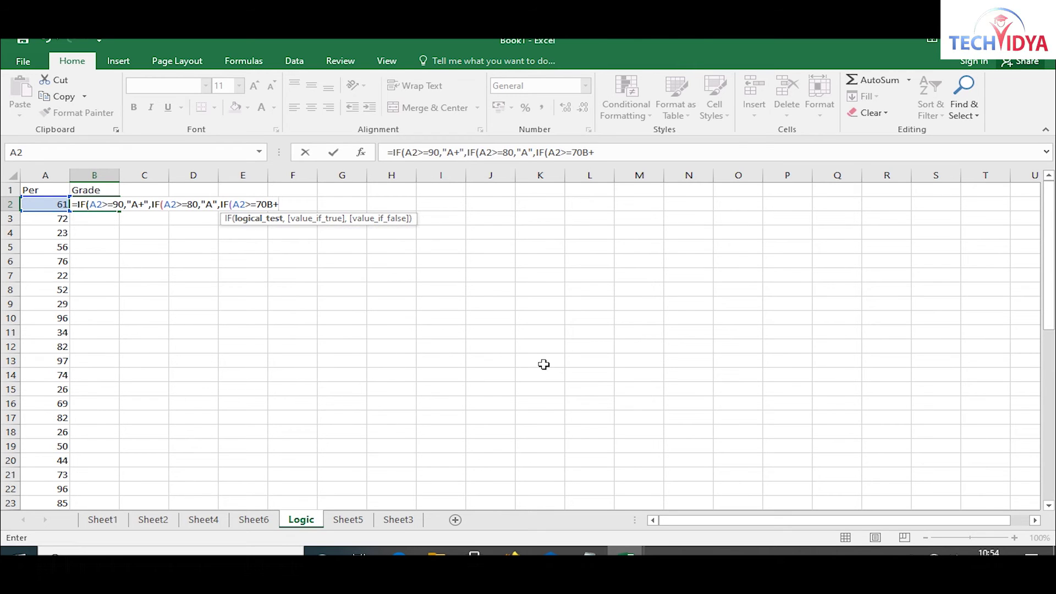
key(BackSpace)
key(BackSpace)
text(,"B+)
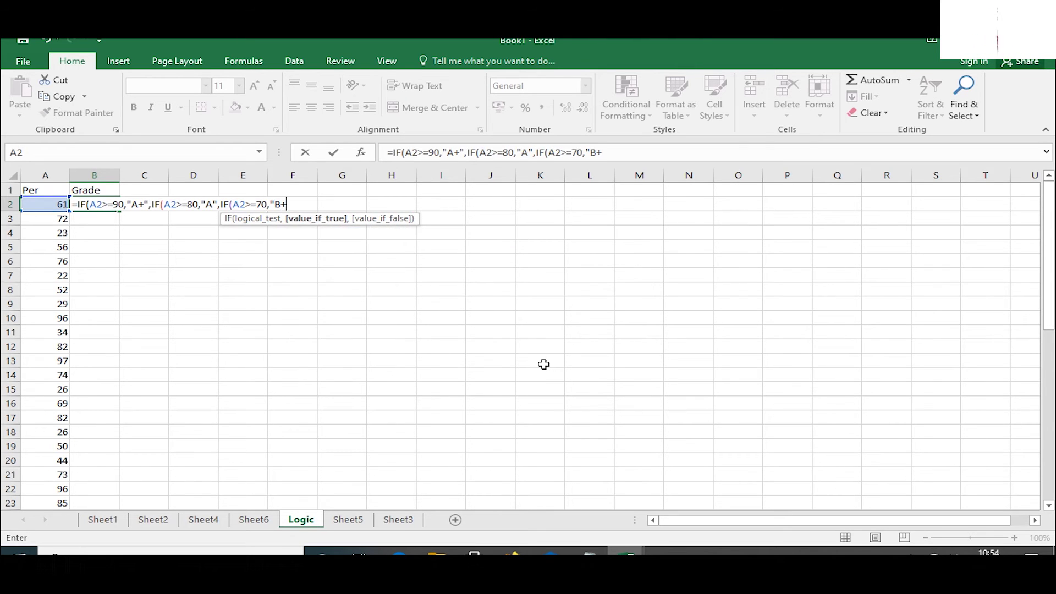
text(",IF(A2>=)
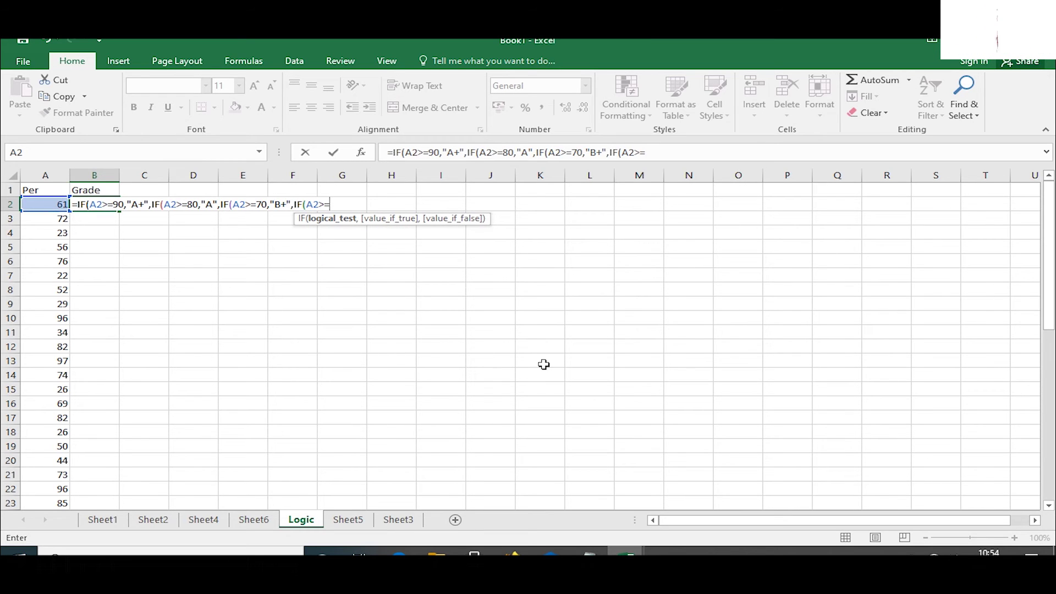
text(50")
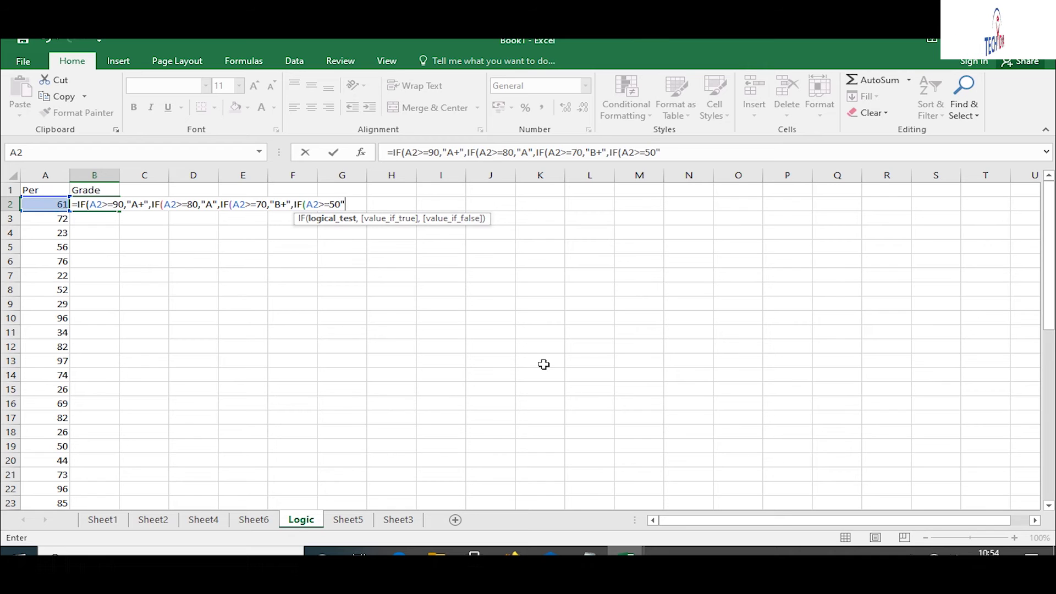
Finish the formula with B for 50+, C for 40+, D for 35+, otherwise Fail
key(BackSpace)
text(,"B)
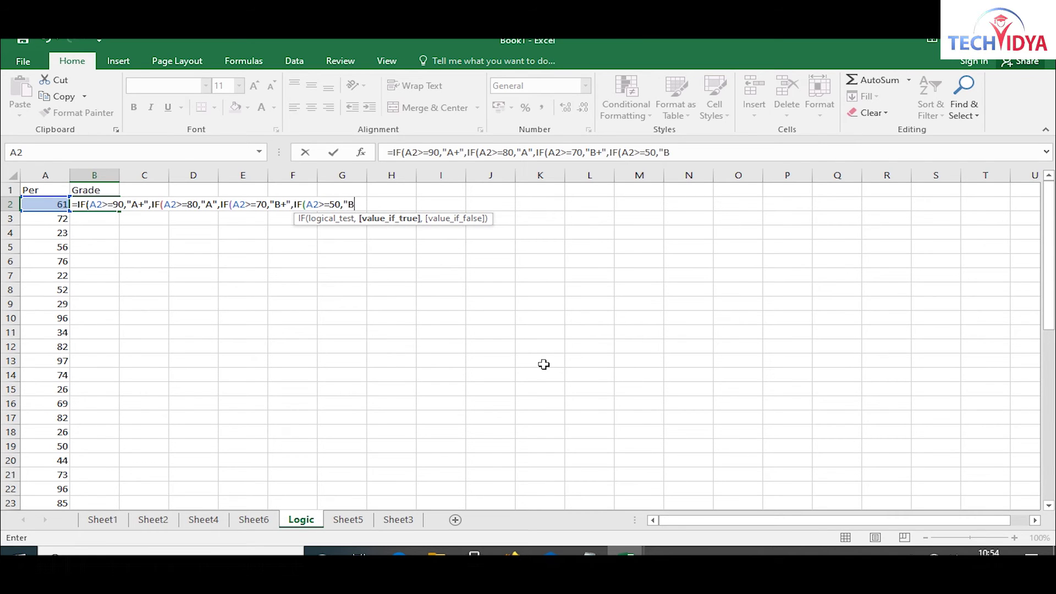
text(,u)
key(BackSpace)
text(I)
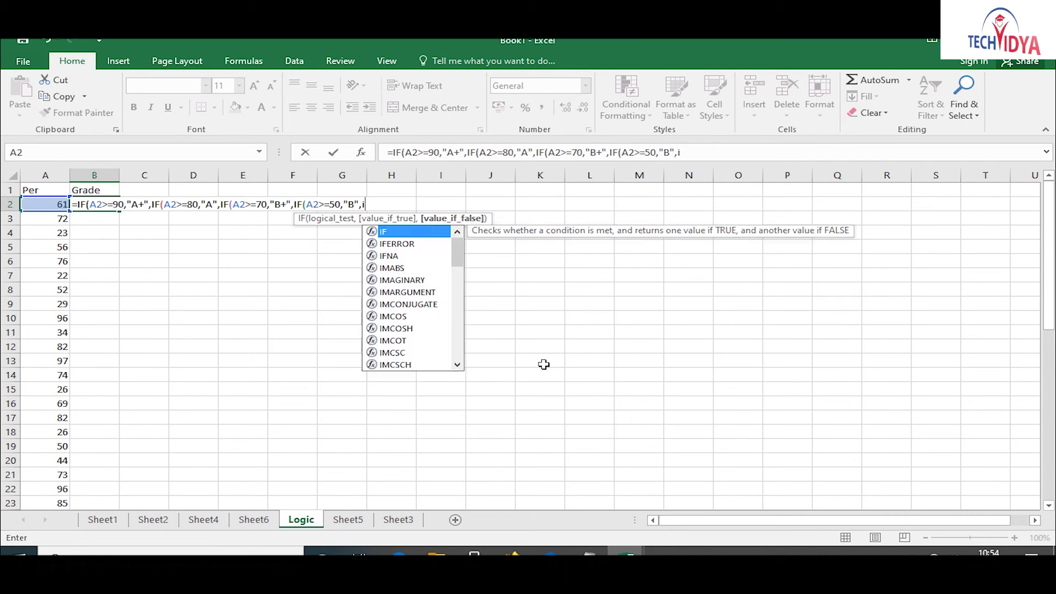
text(F(A2>=)
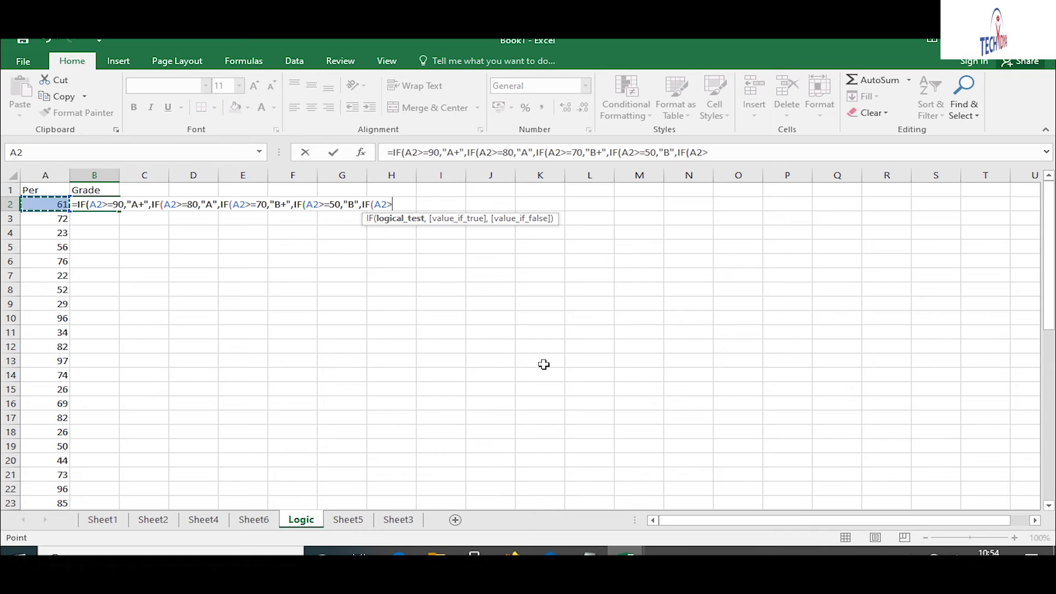
text(40)
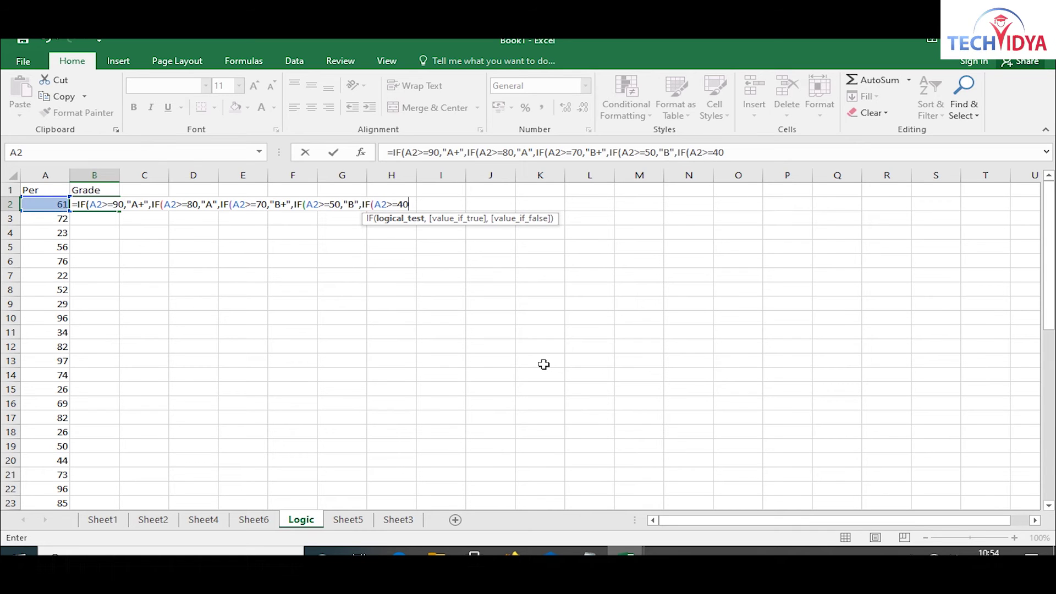
text(,"C",)
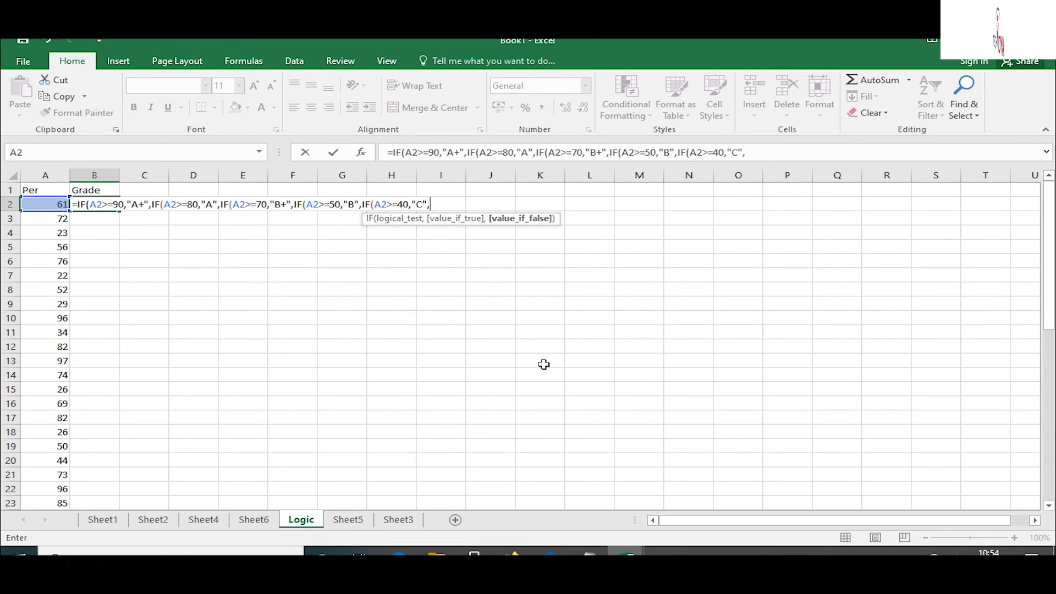
text(if)
key(Tab)
key(Left)
text(>=35,"D","Fail")))))))
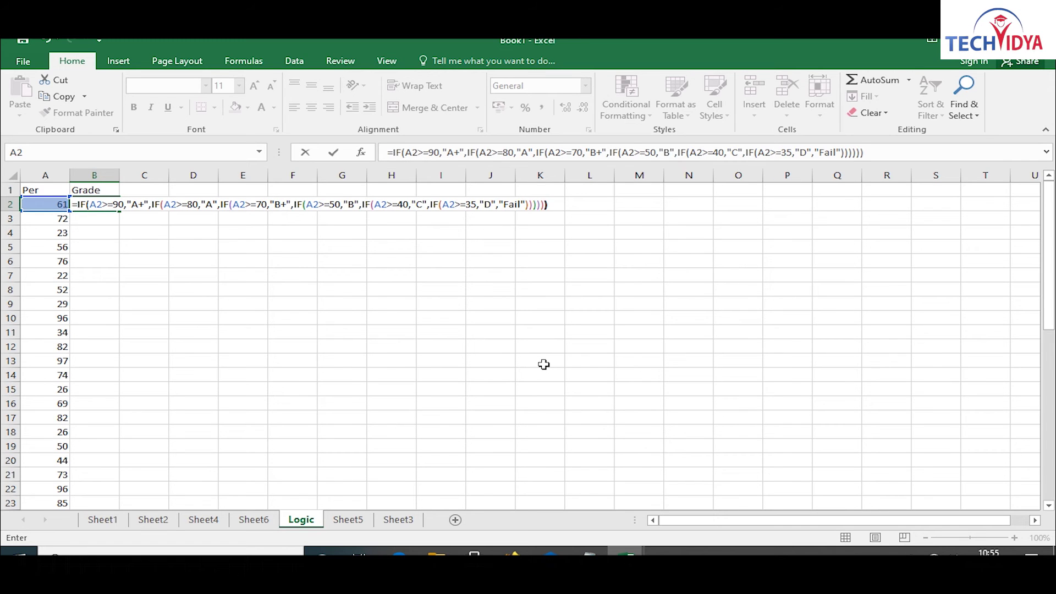
key(Return)
key(Up)
key(shift+Down)
key(shift+Down)
key(shift+Down)
key(shift+Down)
key(shift+Down)
key(shift+Down)
key(shift+Down)
key(shift+Down)
key(shift+Down)
key(shift+Down)
key(shift+Down)
key(shift+Down)
key(shift+Down)
key(shift+Down)
key(shift+Down)
key(shift+Down)
key(shift+Down)
key(shift+Down)
key(shift+Down)
Fill the grading formula down B2:B49 and scroll back to the top
key(shift+Up)
key(shift+Up)
key(shift+Up)
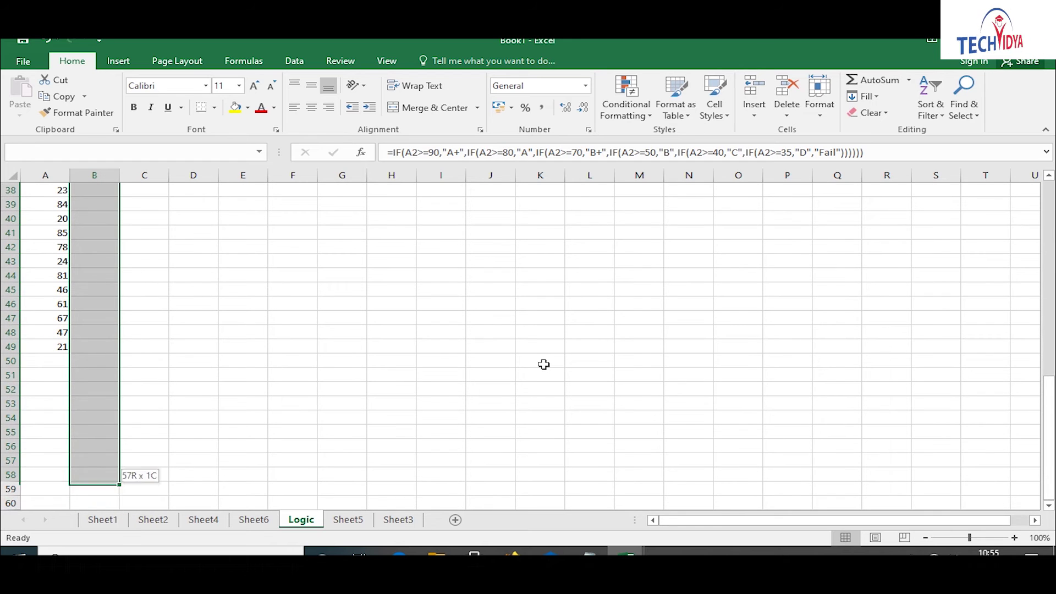
key(shift+Up)
key(shift+Up)
key(shift+Up)
key(shift+Up)
key(shift+Up)
key(ctrl+d)
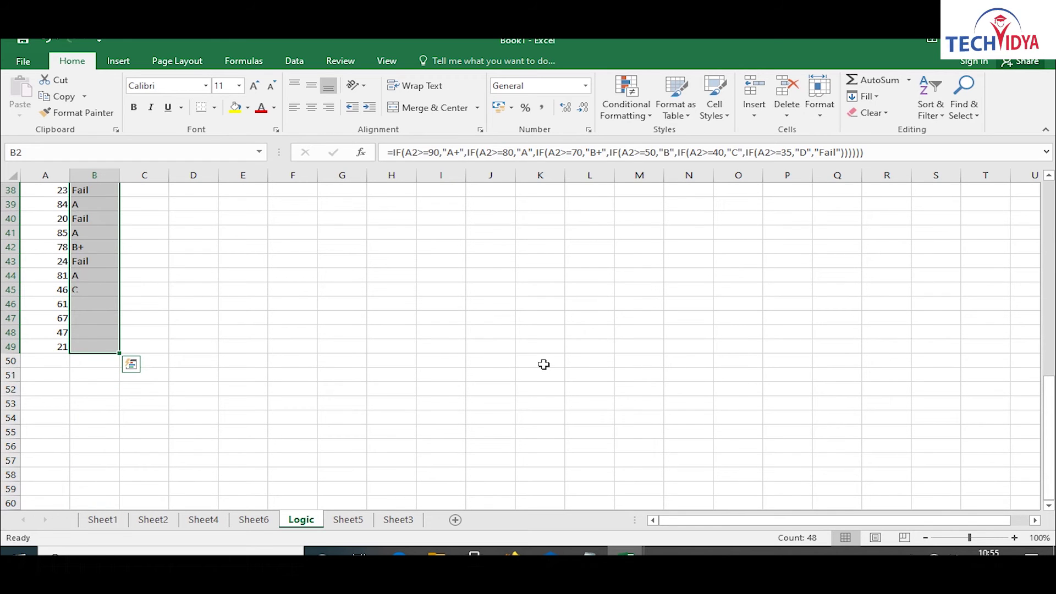
drag(1046, 427, 1042, 209)
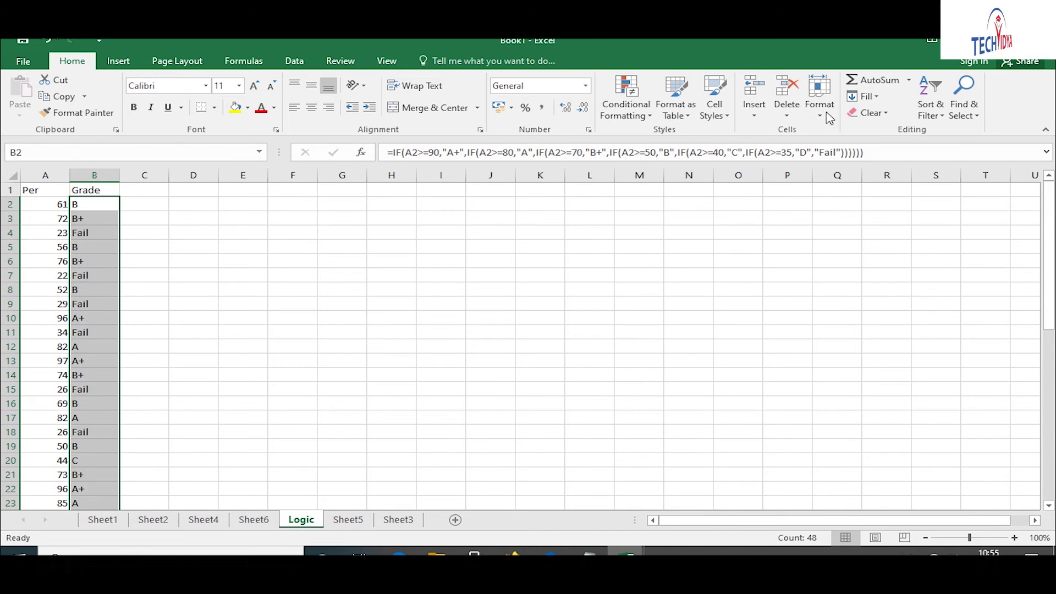
Enter =IF(A2>90,A2,"") in D2
click(194, 205)
key(F2)
text(=if)
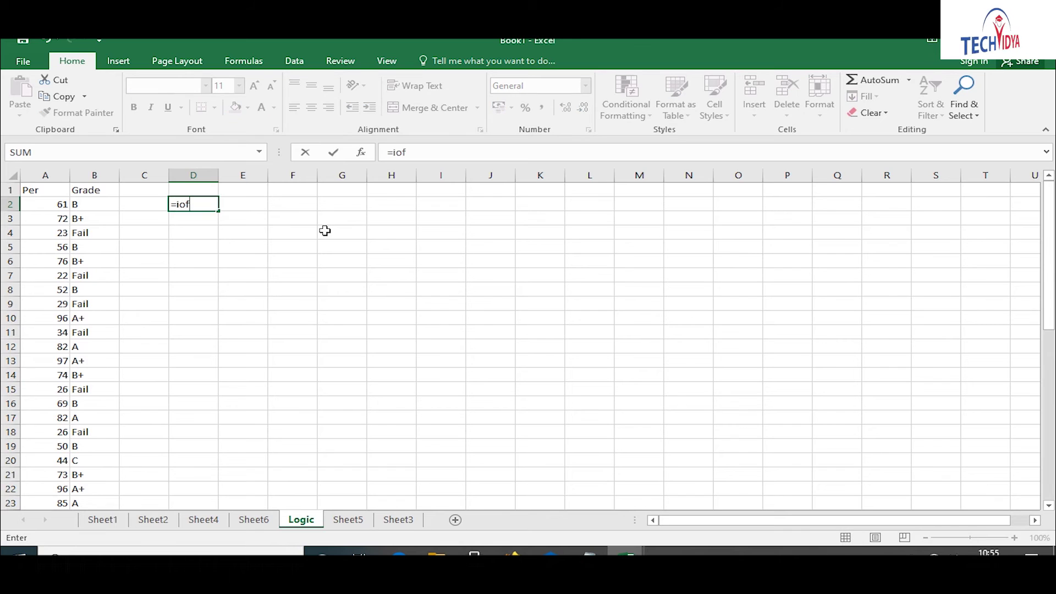
text(()
key(Left)
key(Left)
key(Left)
text(>)
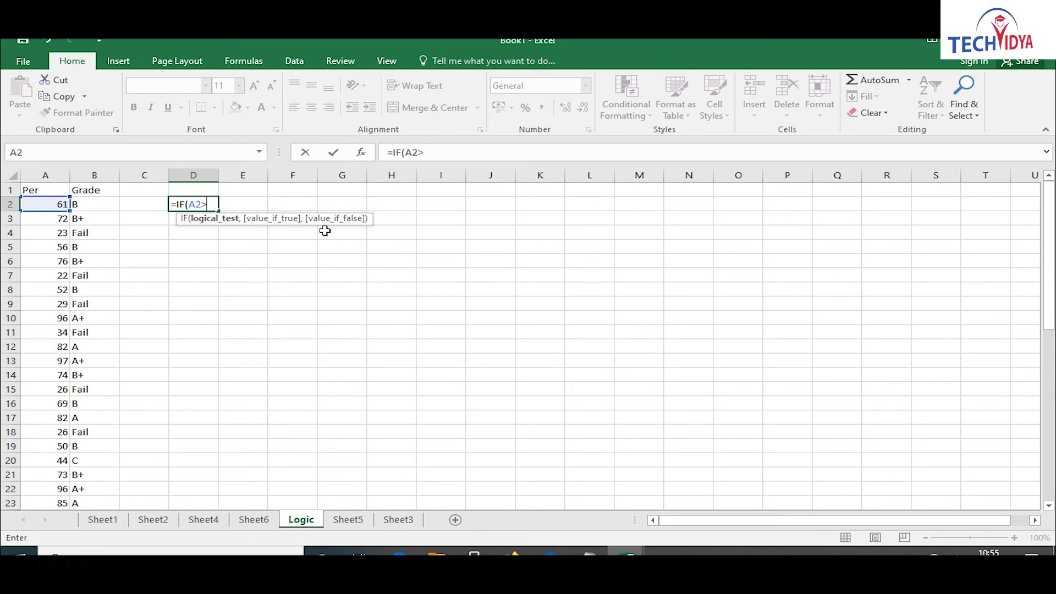
text(90,)
key(Left)
key(Left)
key(Left)
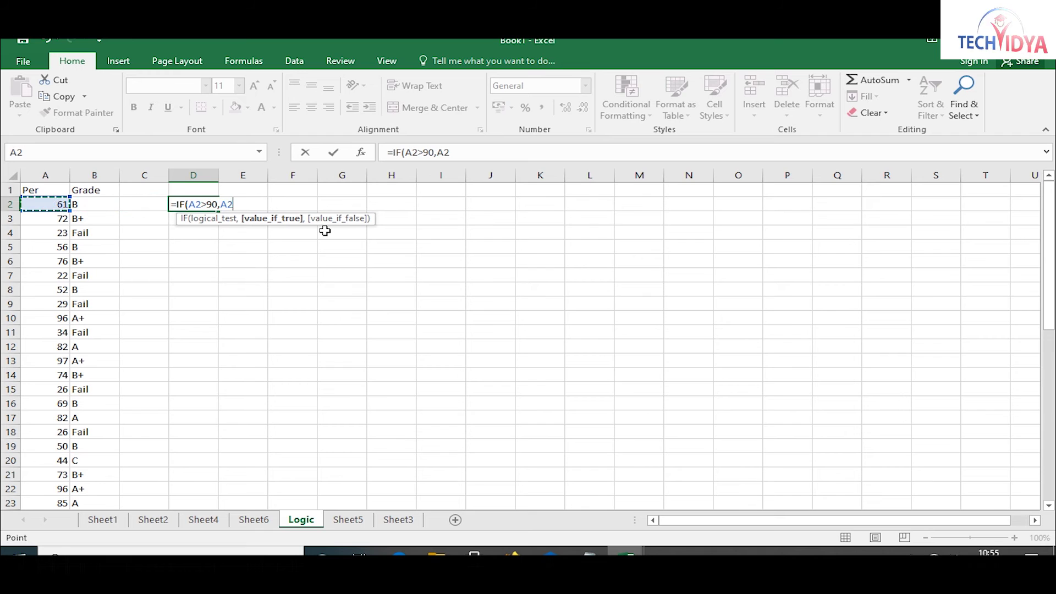
text(,""))
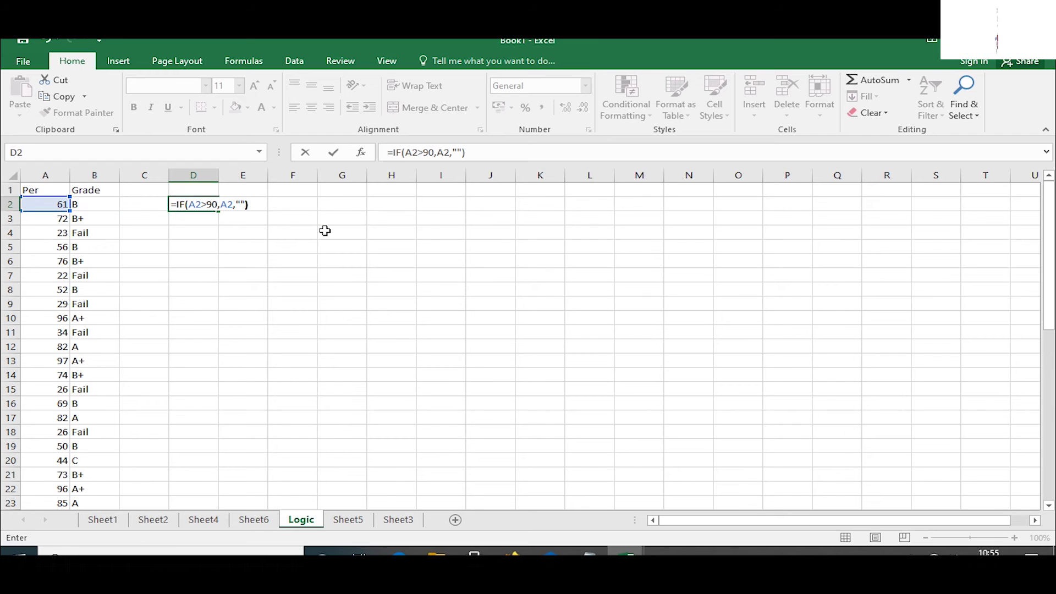
key(ctrl+Return)
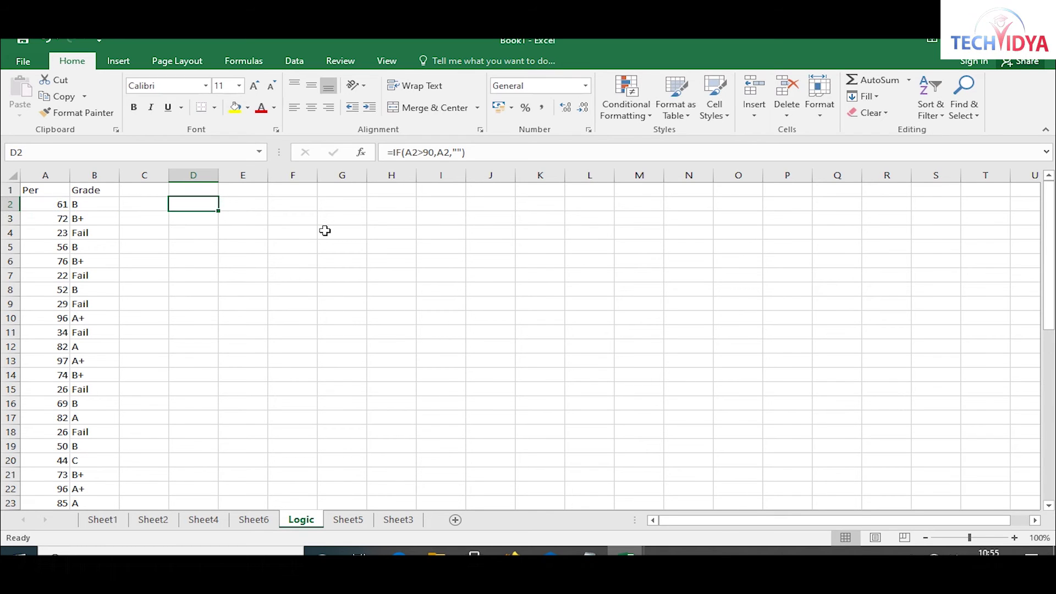
Extend the above-90 formula down D2:D49 and review the listed values
key(shift+Down)
key(shift+Down)
key(shift+Down)
key(shift+Down)
key(shift+Down)
key(shift+Down)
key(shift+Down)
key(shift+Down)
key(shift+Down)
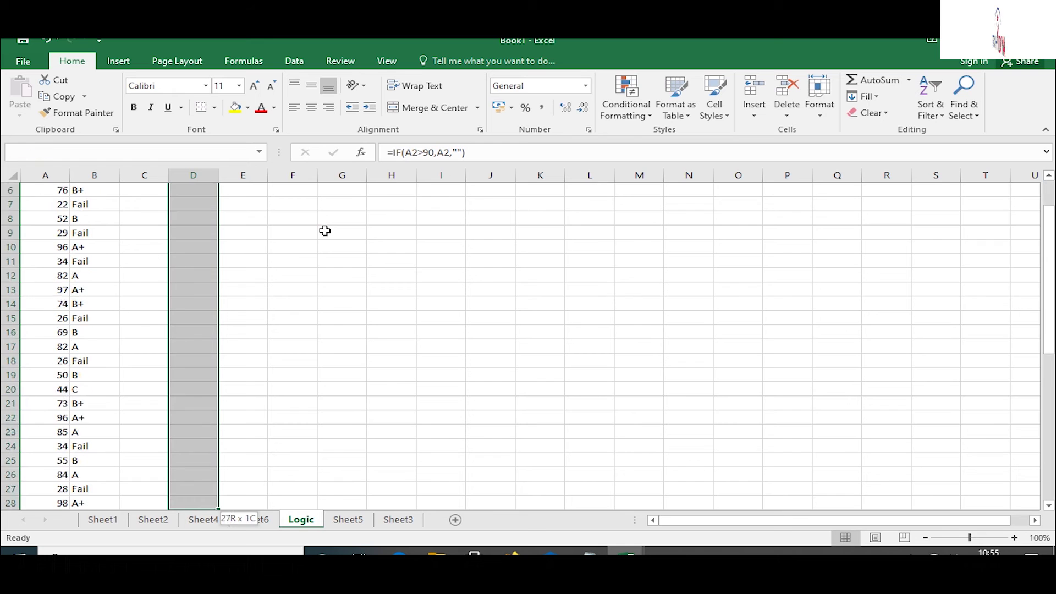
key(shift+Down)
key(shift+Down)
key(shift+Down)
key(shift+Down)
key(shift+Down)
key(shift+Down)
key(shift+Down)
key(shift+Down)
key(shift+Down)
key(shift+Up)
key(shift+Up)
key(shift+Up)
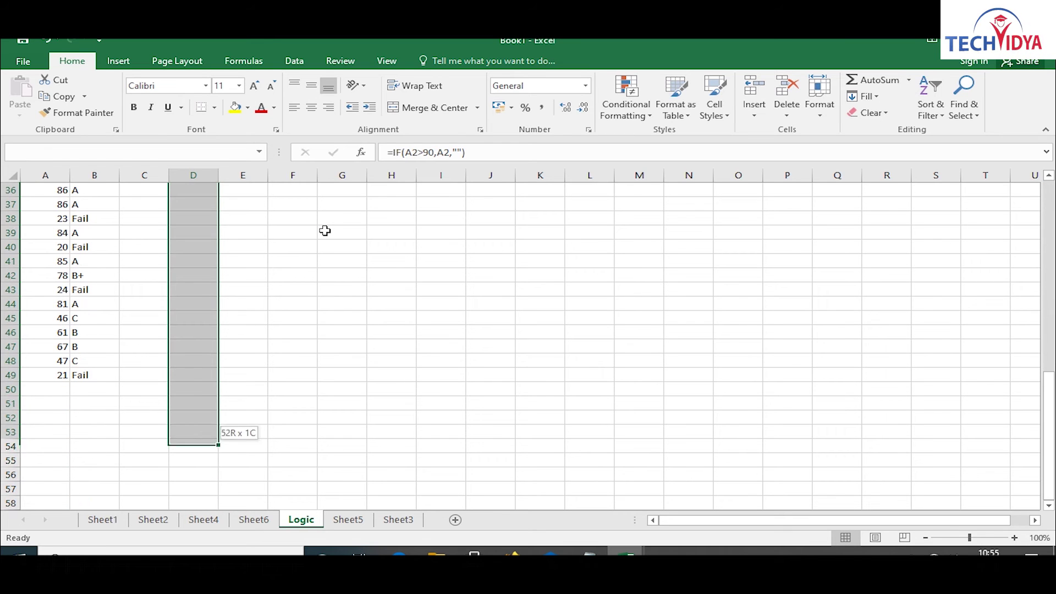
key(shift+Up)
key(shift+Up)
key(shift+Up)
scroll(324, 230, up, 3)
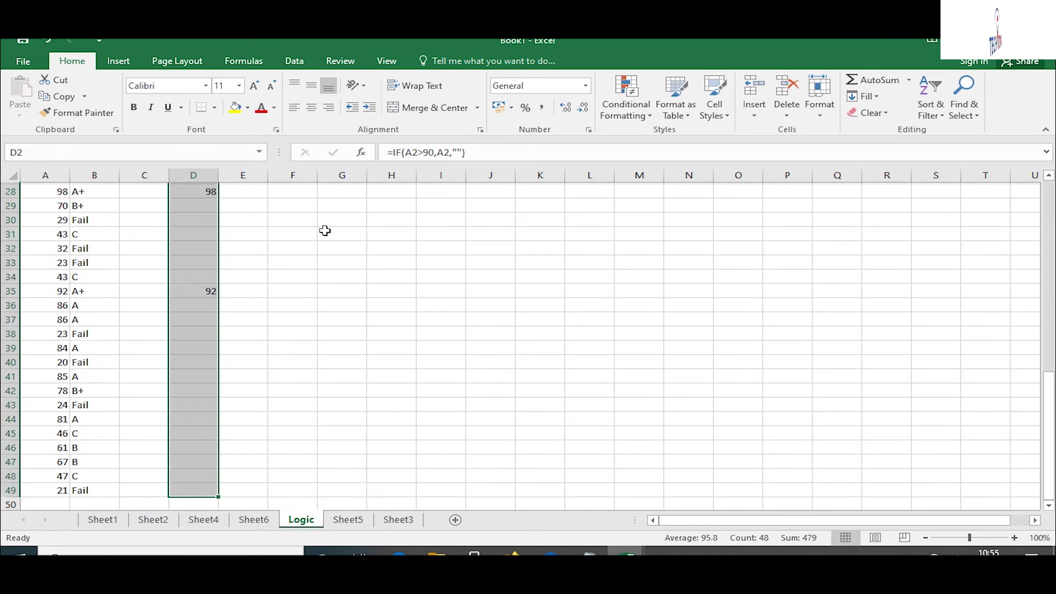
scroll(325, 230, up, 3)
scroll(324, 230, up, 3)
scroll(324, 231, up, 3)
scroll(325, 231, down, 1)
scroll(324, 230, down, 4)
scroll(325, 231, down, 3)
scroll(324, 230, up, 6)
scroll(325, 231, up, 1)
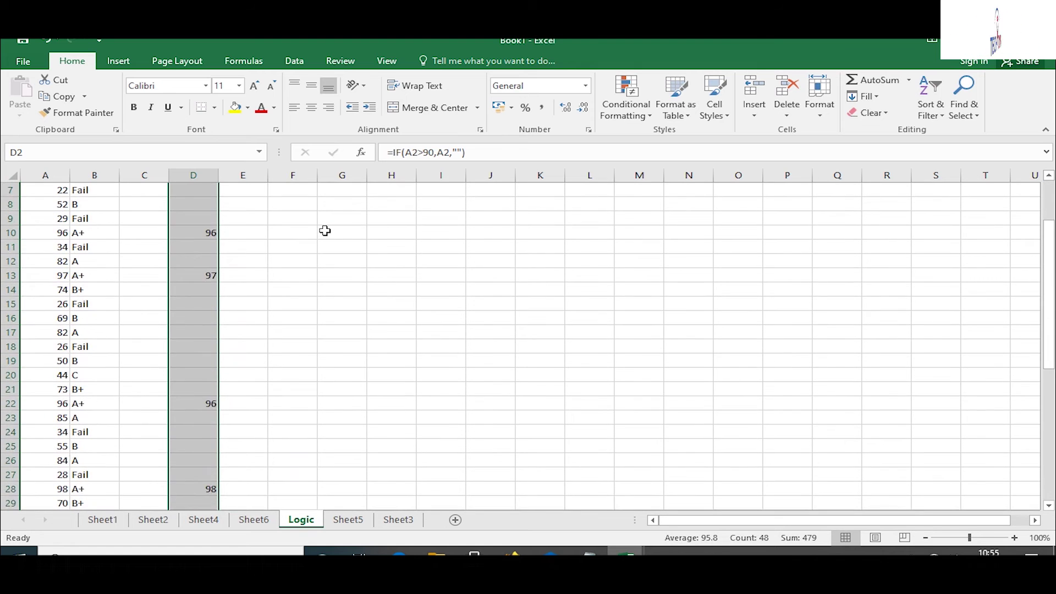
scroll(324, 230, up, 2)
Enter =IF(A2<35,B2,"") in F2
click(292, 204)
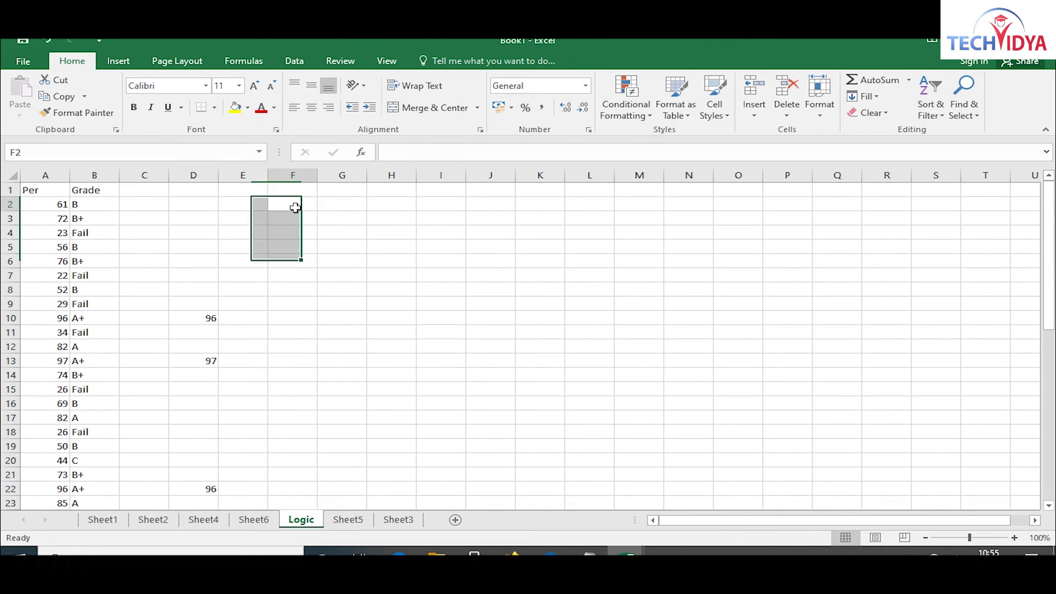
text(=i)
key(Tab)
key(Left)
key(Left)
key(Left)
key(Left)
key(Left)
text(<)
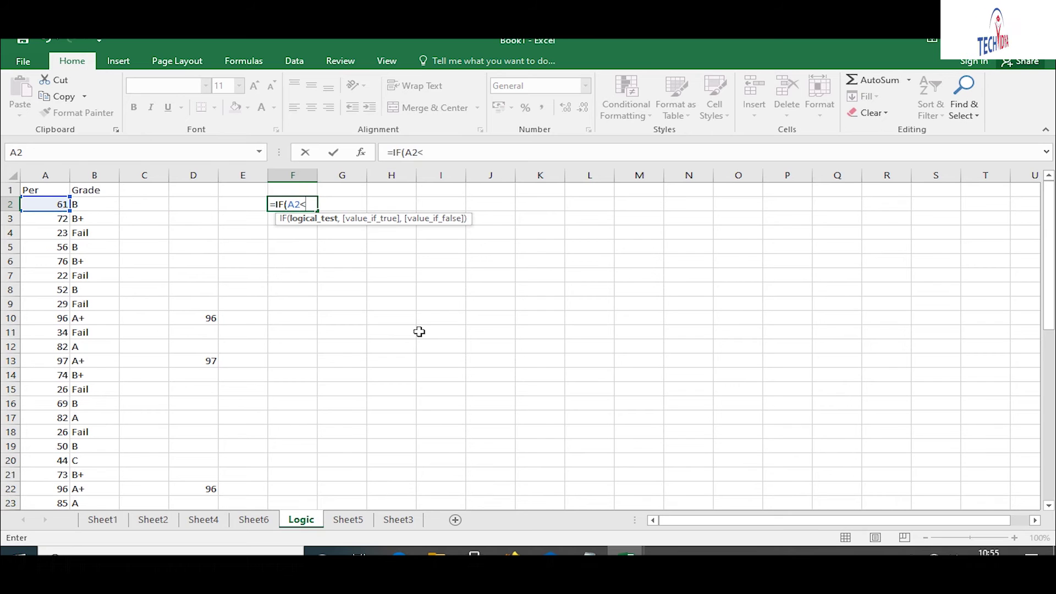
text(35)
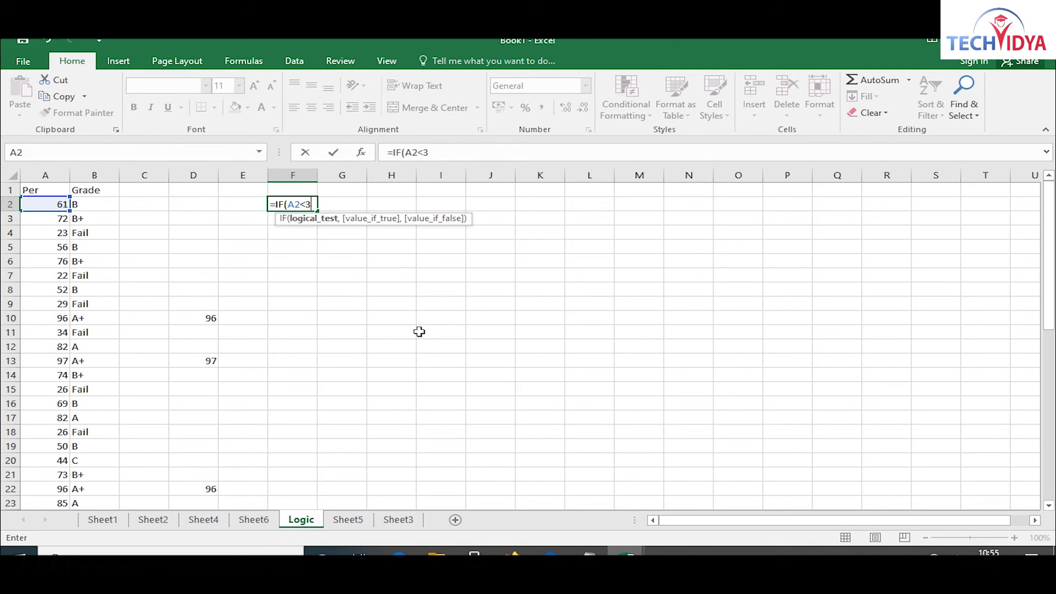
text(,)
key(Left)
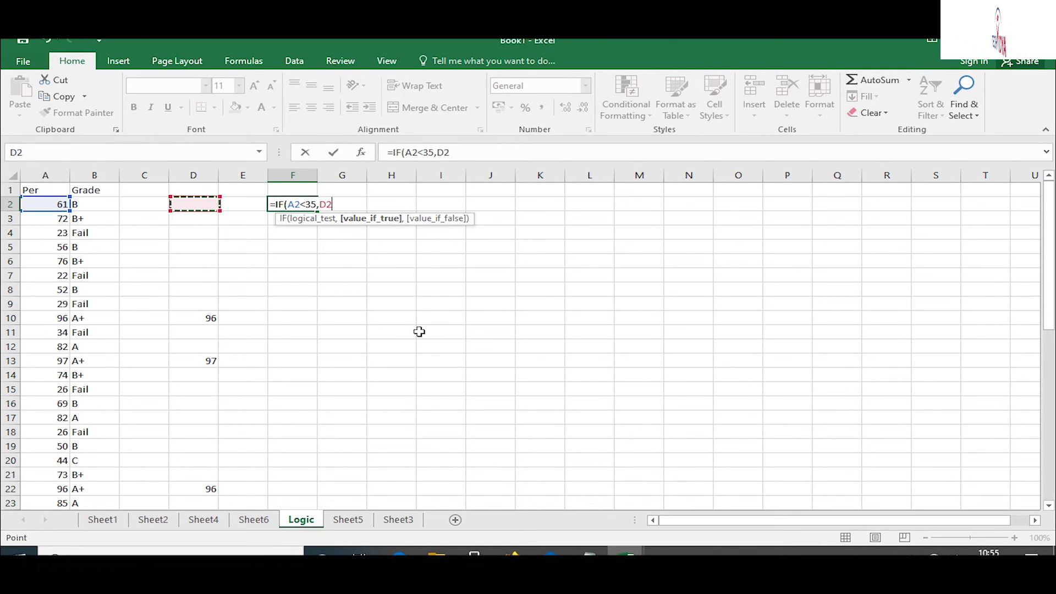
key(Left)
key(Left)
text(,""))
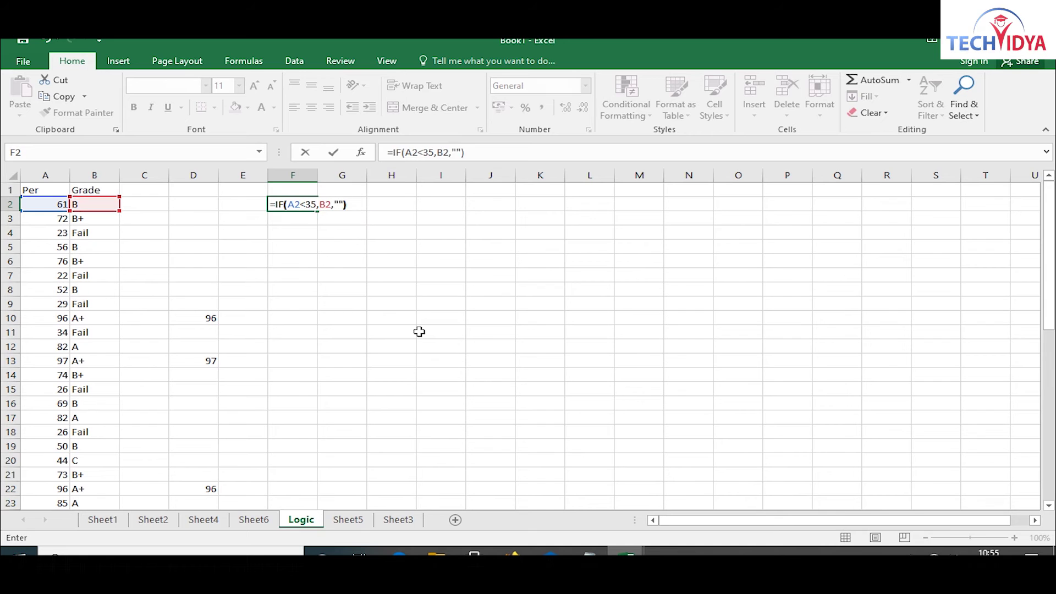
key(Return)
Fill the fail formula down F2:F49 so only Fail grades appear
key(Up)
key(shift+Down)
key(shift+Down)
key(shift+Down)
key(shift+Down)
key(shift+Down)
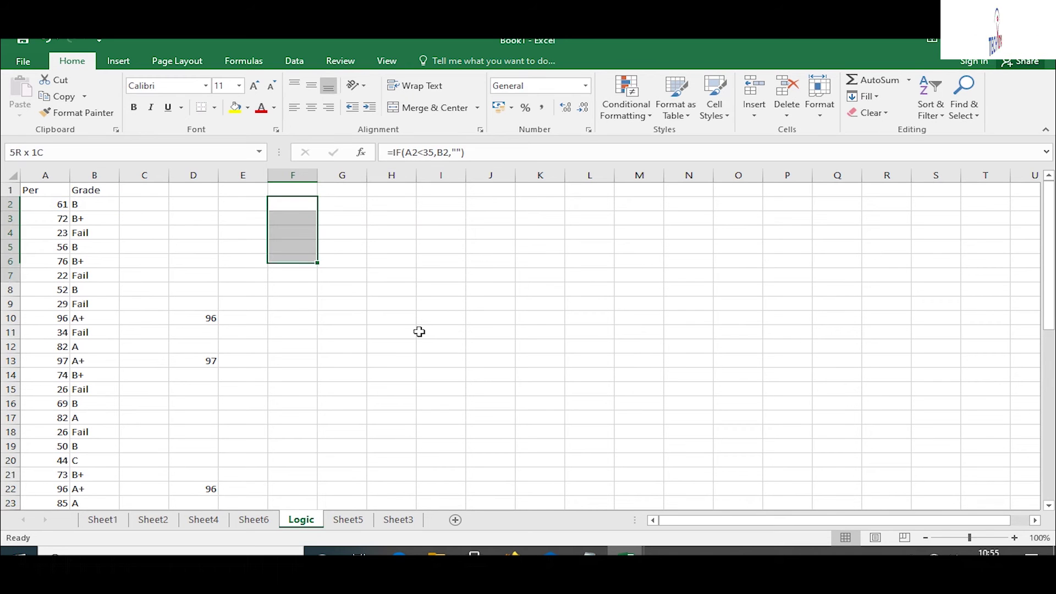
key(shift+Down)
key(shift+Down)
key(shift+Down)
key(shift+Down)
key(shift+Down)
key(shift+Down)
key(shift+Down)
key(shift+Down)
key(shift+Down)
scroll(419, 331, down, 2)
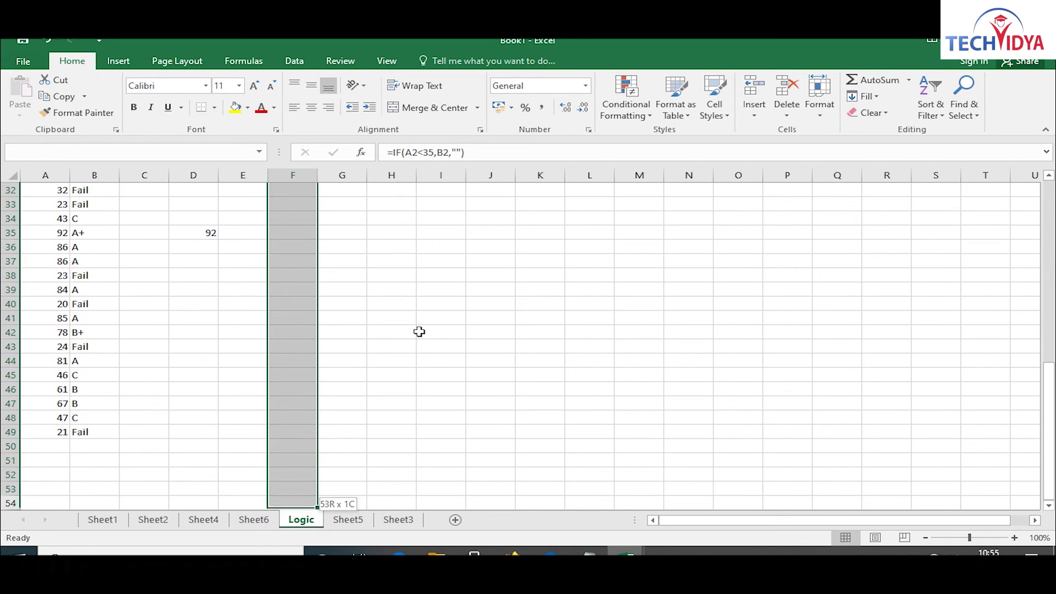
key(ctrl+d)
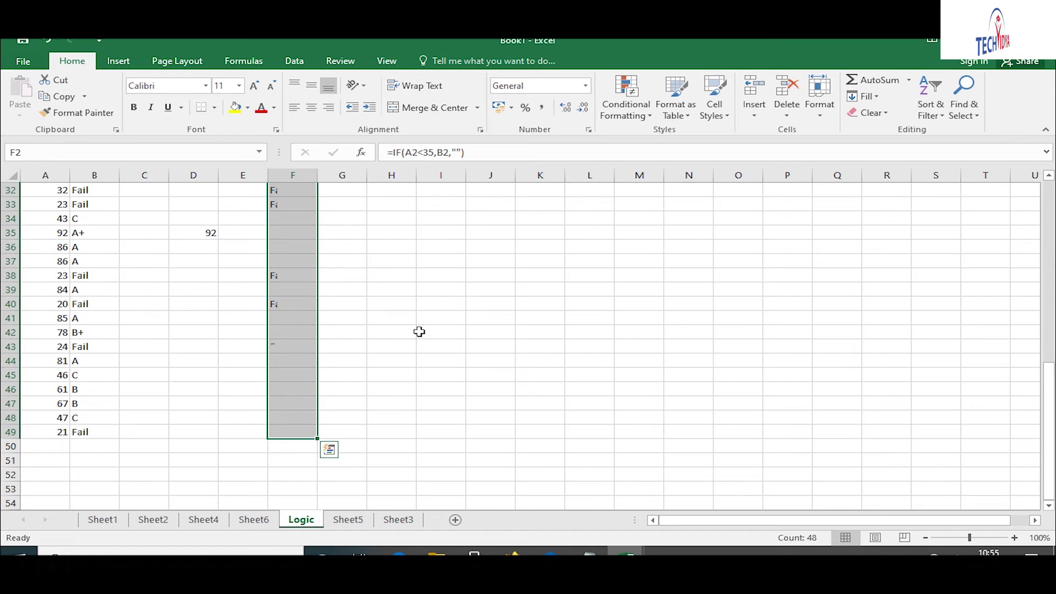
scroll(419, 331, up, 4)
scroll(419, 331, up, 6)
scroll(419, 331, down, 1)
scroll(419, 331, up, 1)
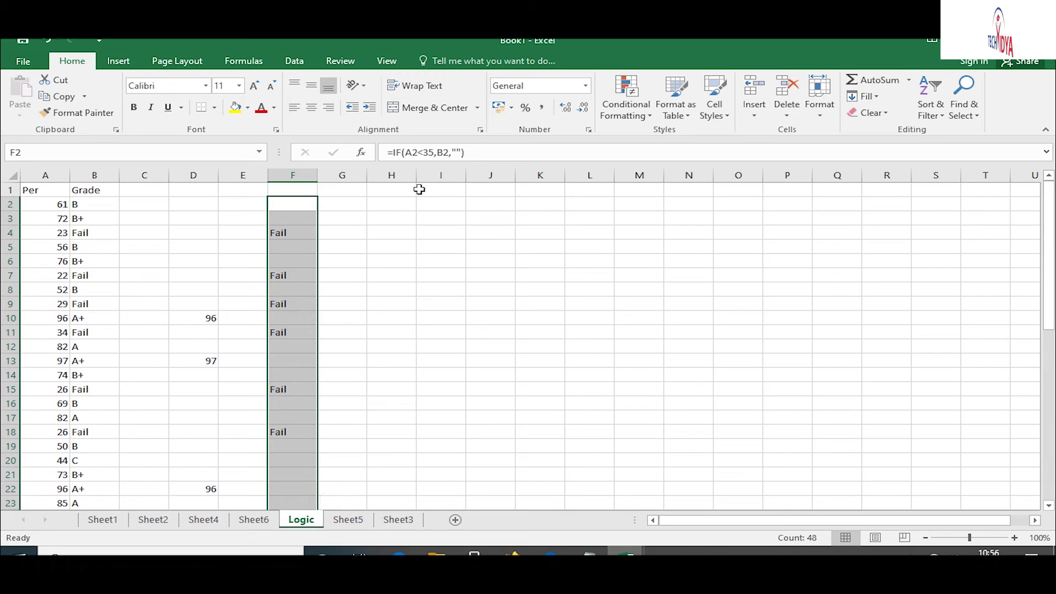
Type the label "and" in I5 and "or" in J5
click(427, 215)
click(427, 201)
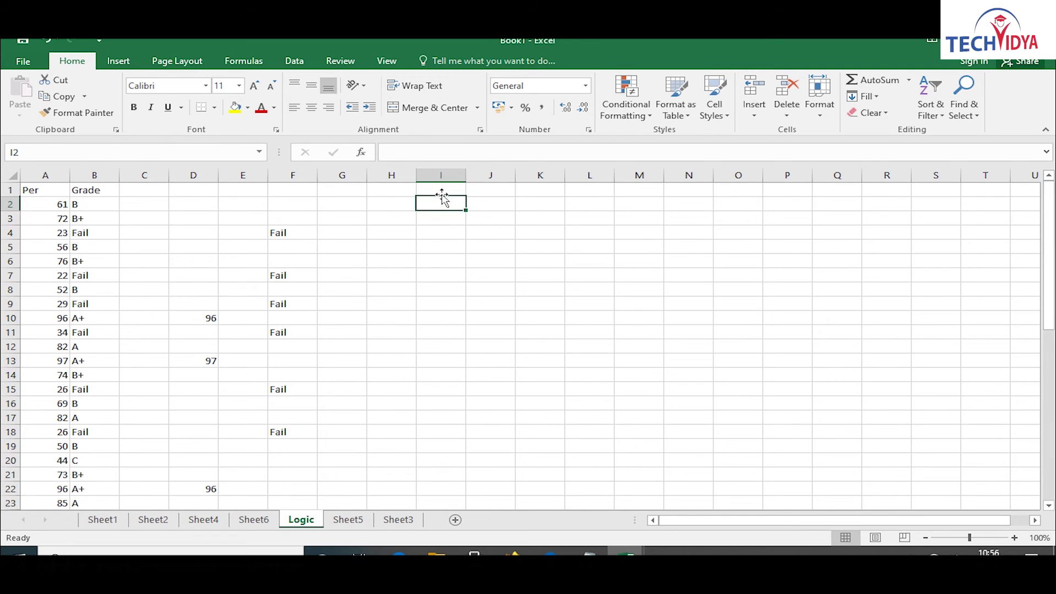
key(Down)
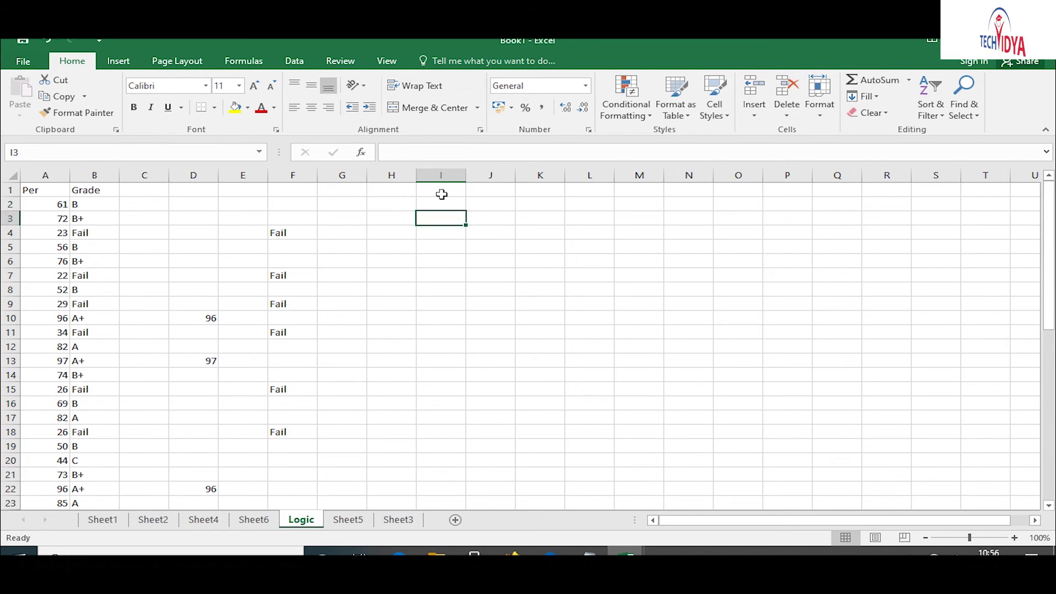
key(Down)
key(Down)
text(and)
key(Tab)
text(or)
key(Return)
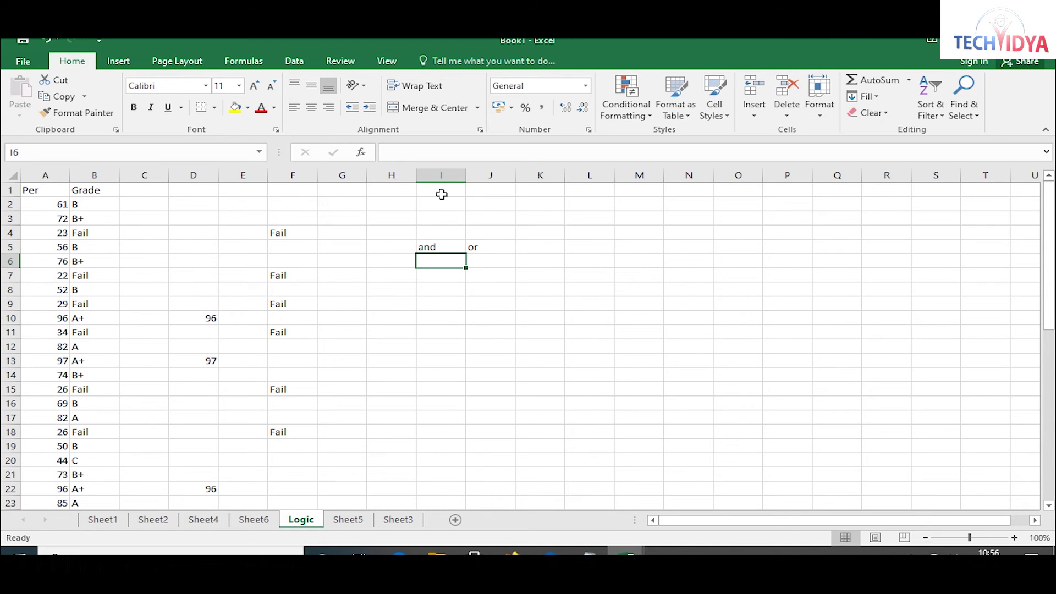
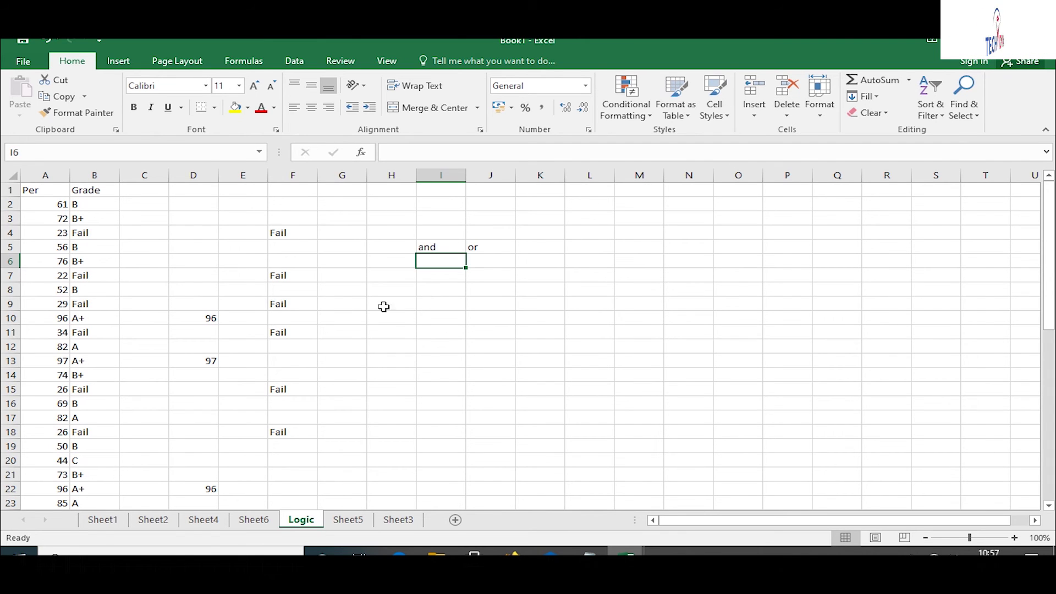
Enter 'and' in H8 with the note 'value should be true in each condition' in I8
click(409, 286)
text(and)
key(Tab)
text(balu)
key(BackSpace)
key(BackSpace)
key(BackSpace)
key(BackSpace)
text(value sh)
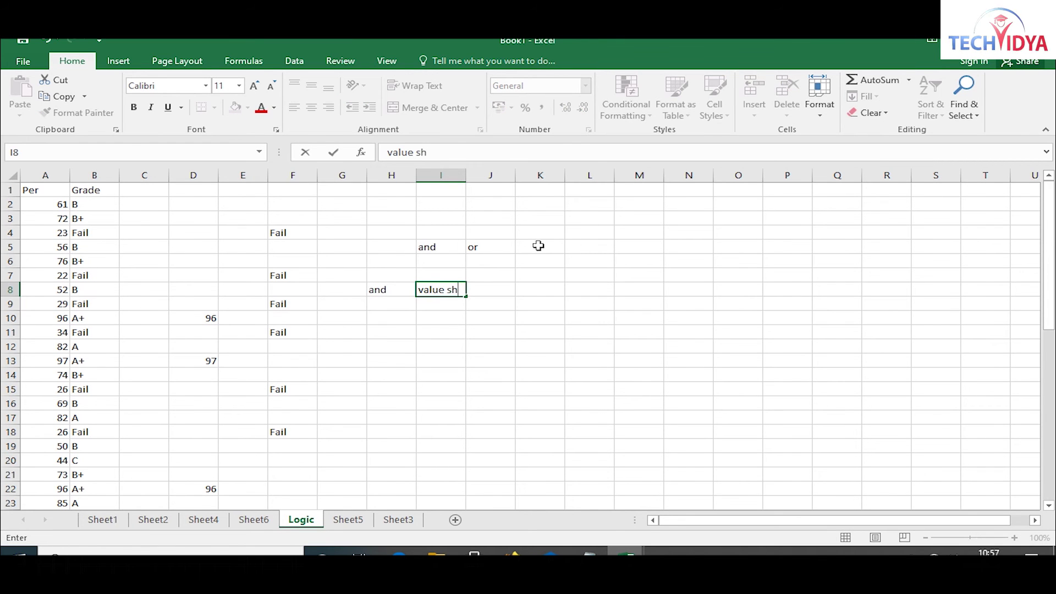
text(ould be true in each condition)
key(Left)
Enter 'or' in H10 with the note 'value should be true any one condition' in I10
key(Down)
key(Down)
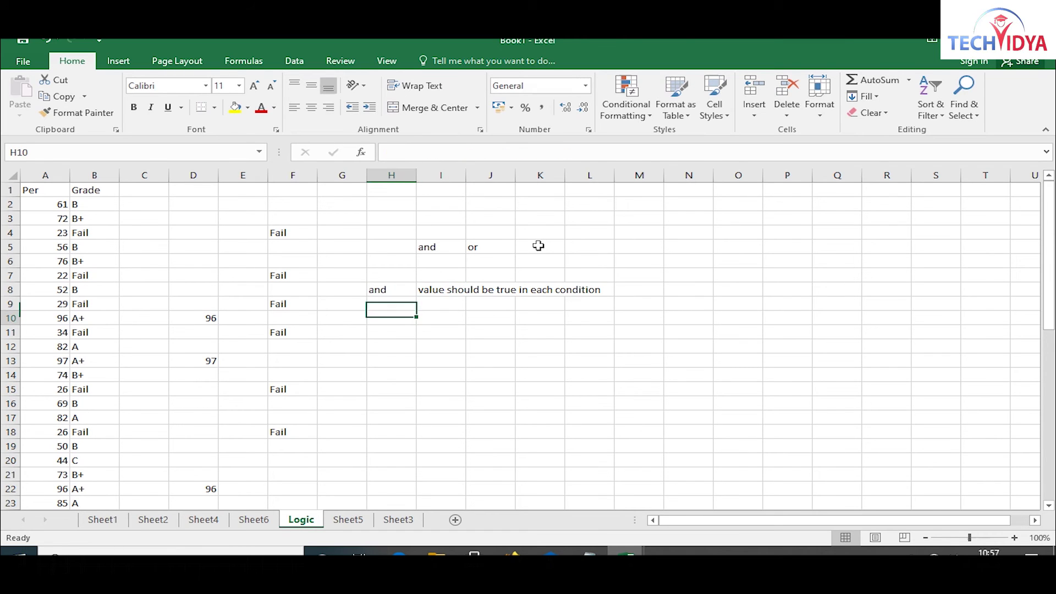
text(o)
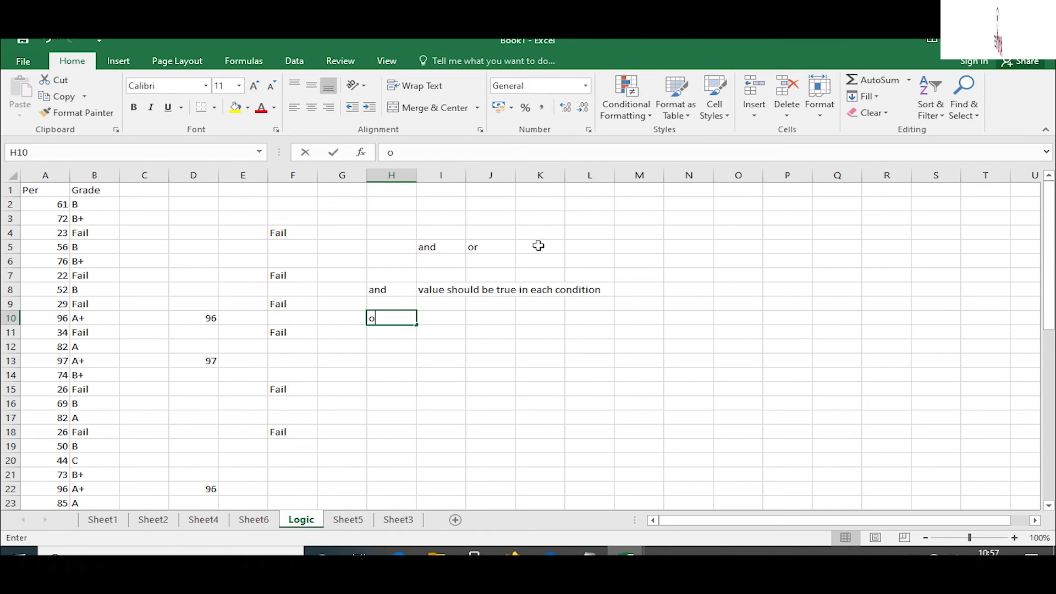
text(r)
key(Tab)
text(value should be true an)
key(BackSpace)
text(any one )
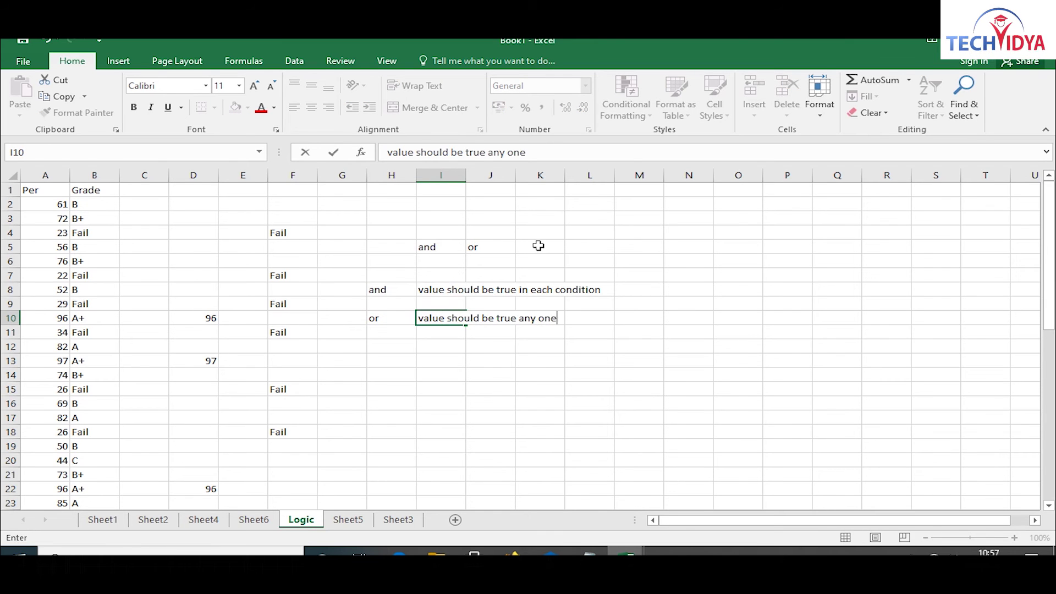
text(condition)
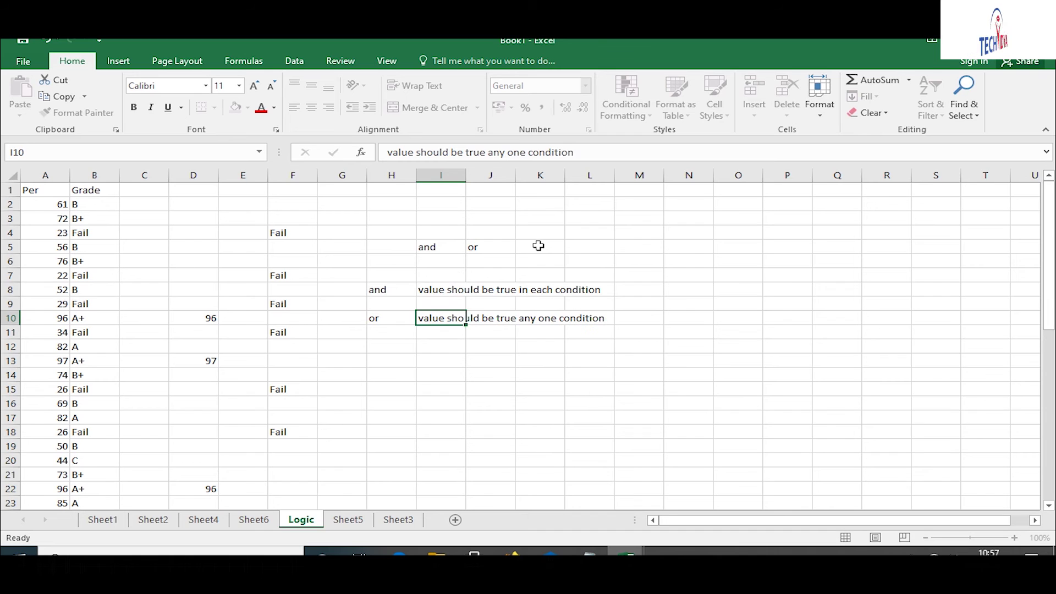
key(Return)
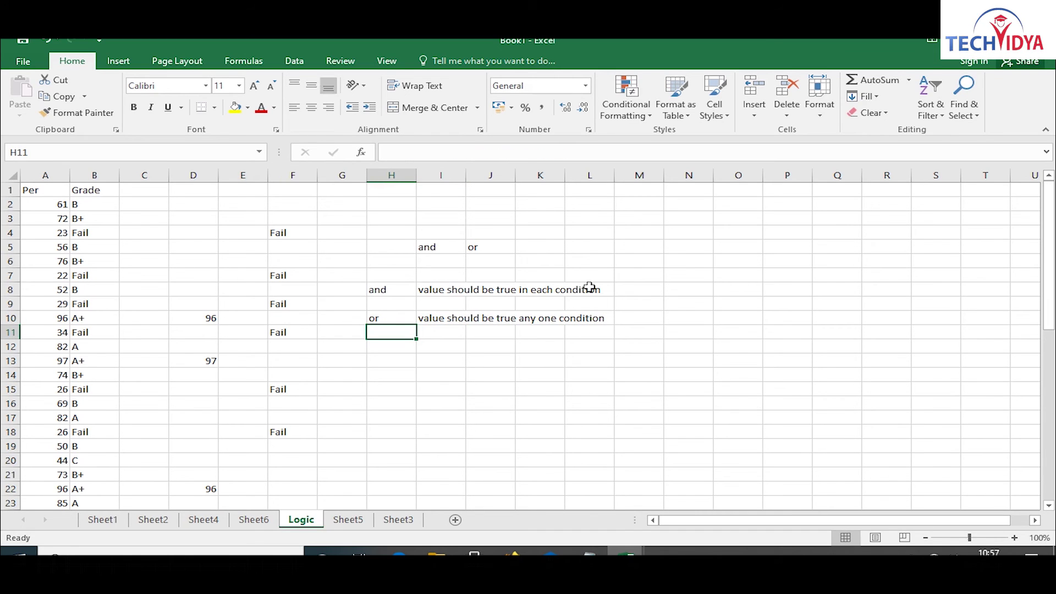
Add the AND example in row 8: login, user, password from N8
click(687, 297)
double_click(690, 300)
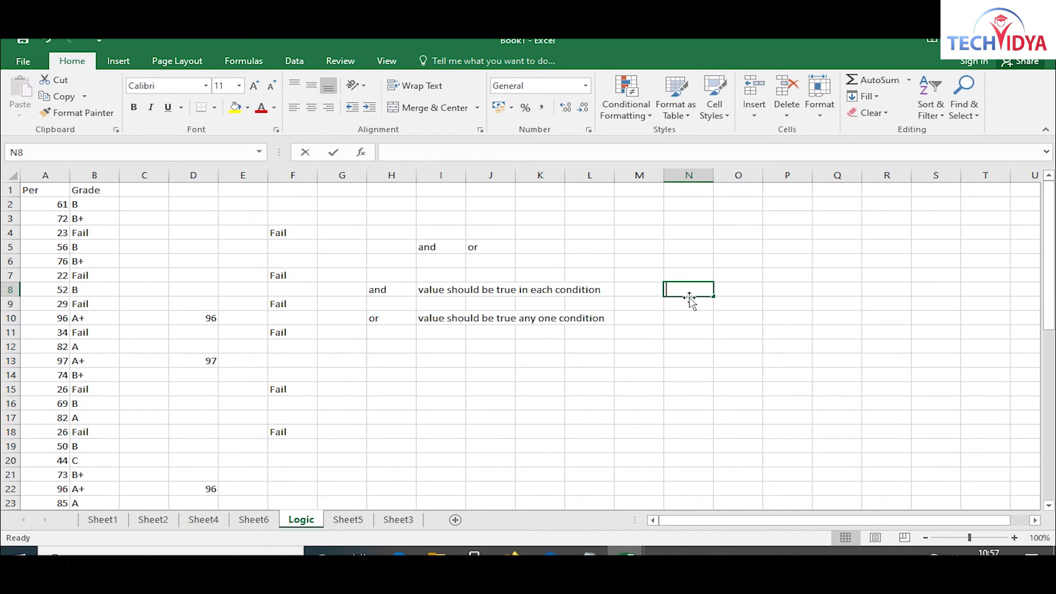
text(login)
key(Tab)
text(us)
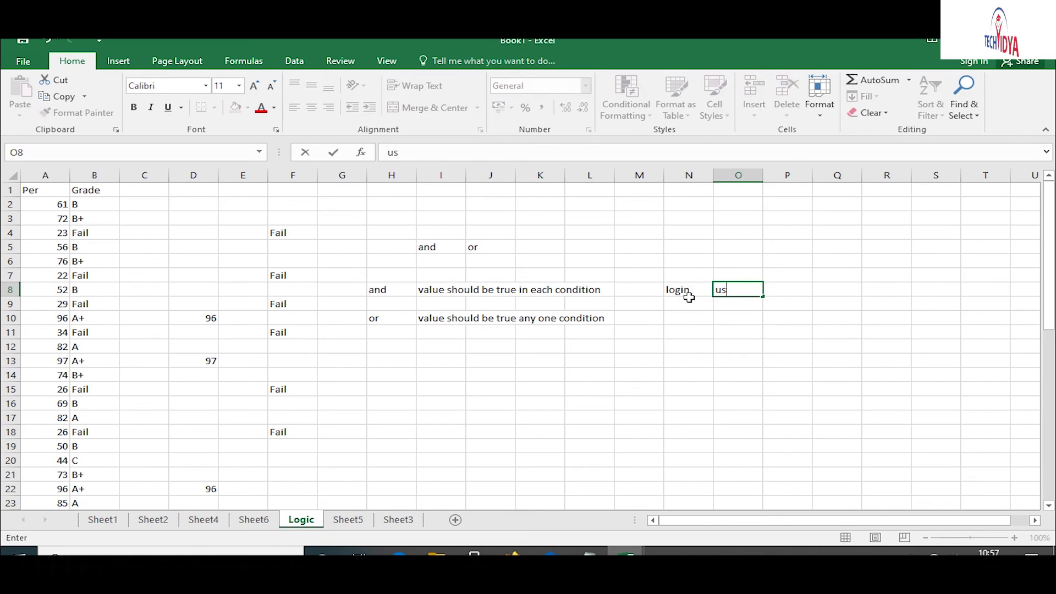
text(er)
key(Tab)
text(password)
key(Return)
Add the OR example in row 10: 'pass update' in N10 and 'email or mobile' in P10
key(Down)
text(pass w)
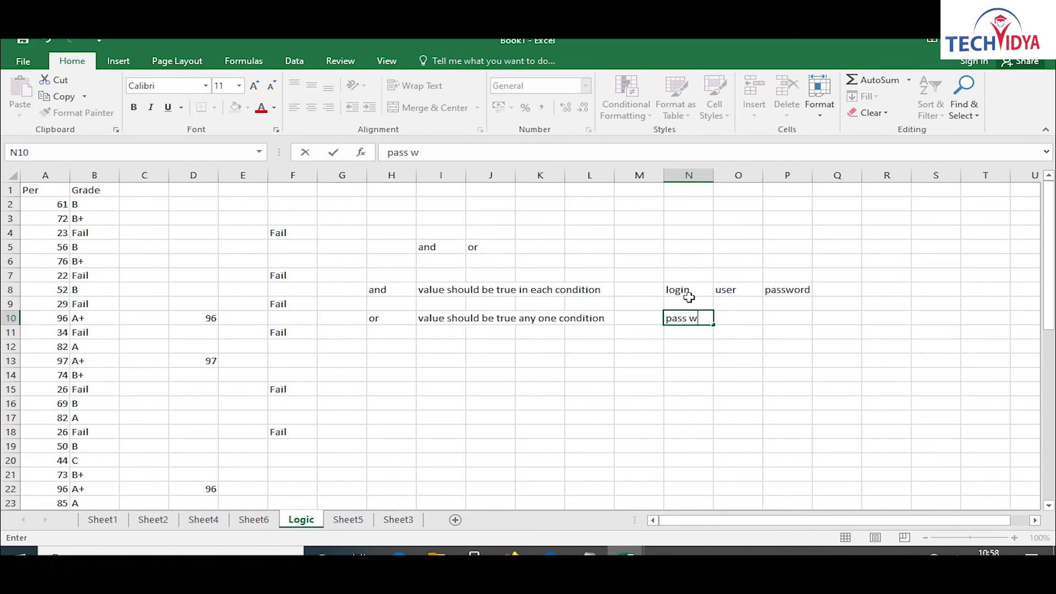
key(BackSpace)
text(update)
key(Tab)
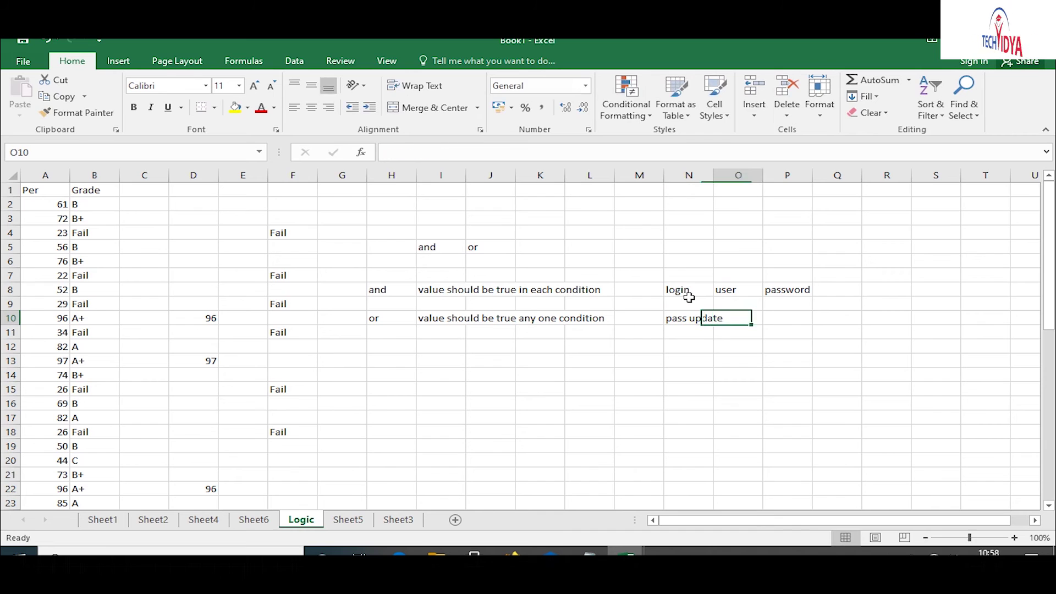
key(Tab)
text(email or mob)
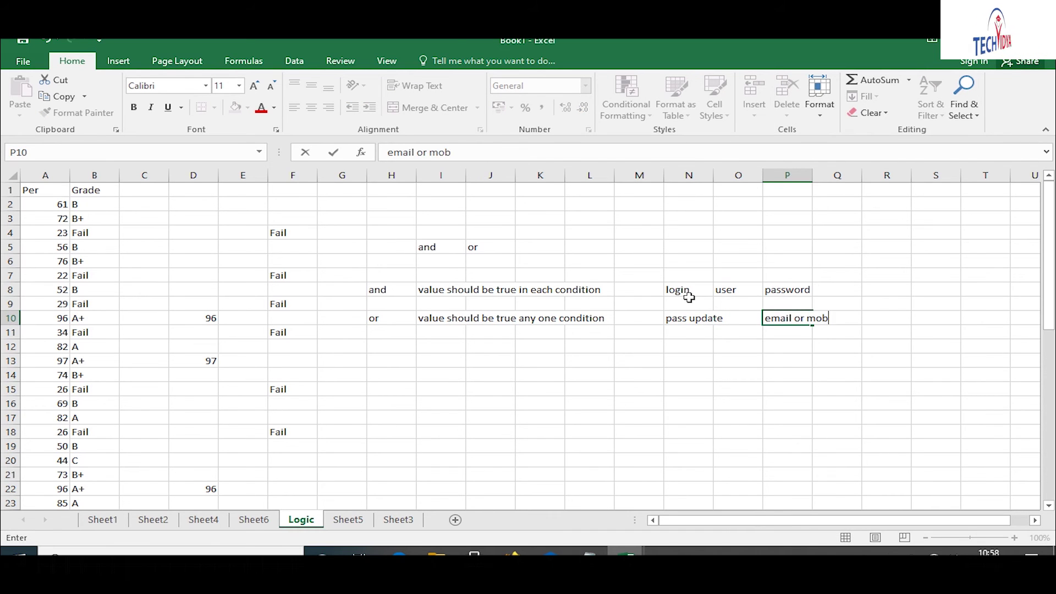
text(ile)
key(Return)
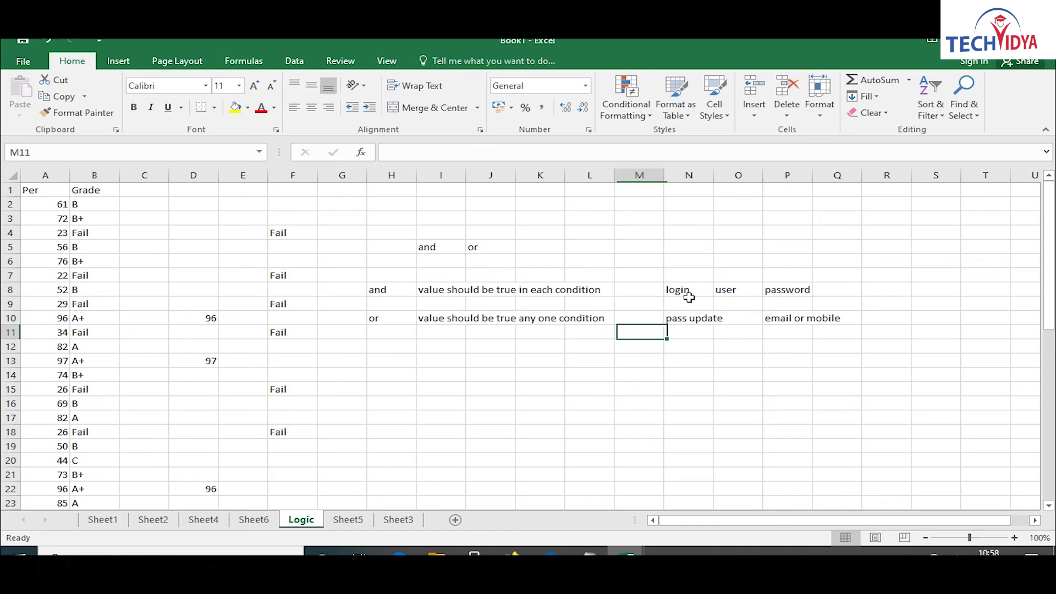
key(Left)
key(Left)
key(Left)
key(Left)
key(Left)
key(Down)
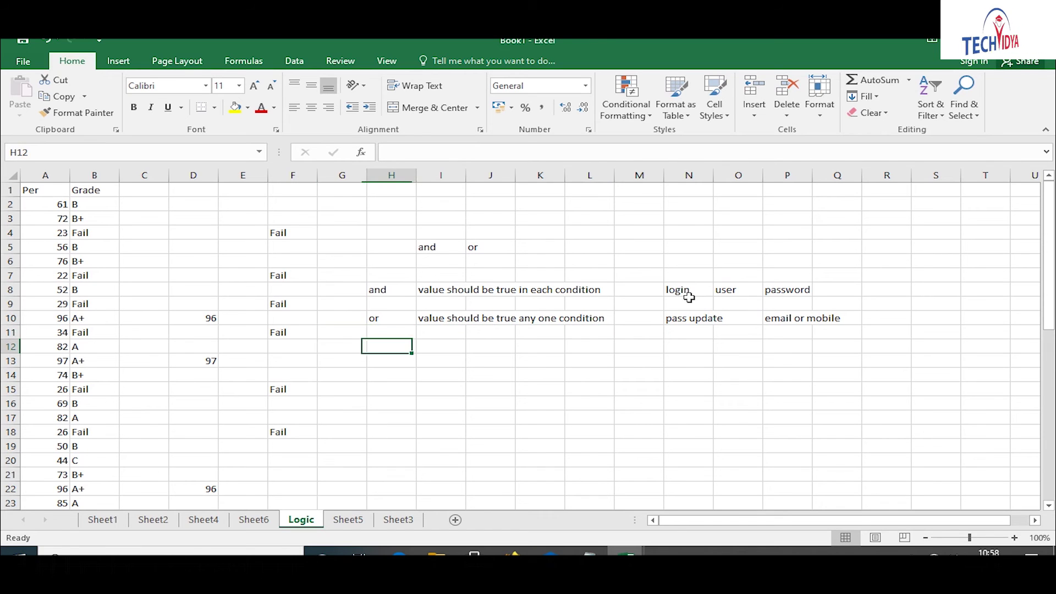
Type the subject headings Hindi, Eng and Math across H12:J12
key(Right)
key(Left)
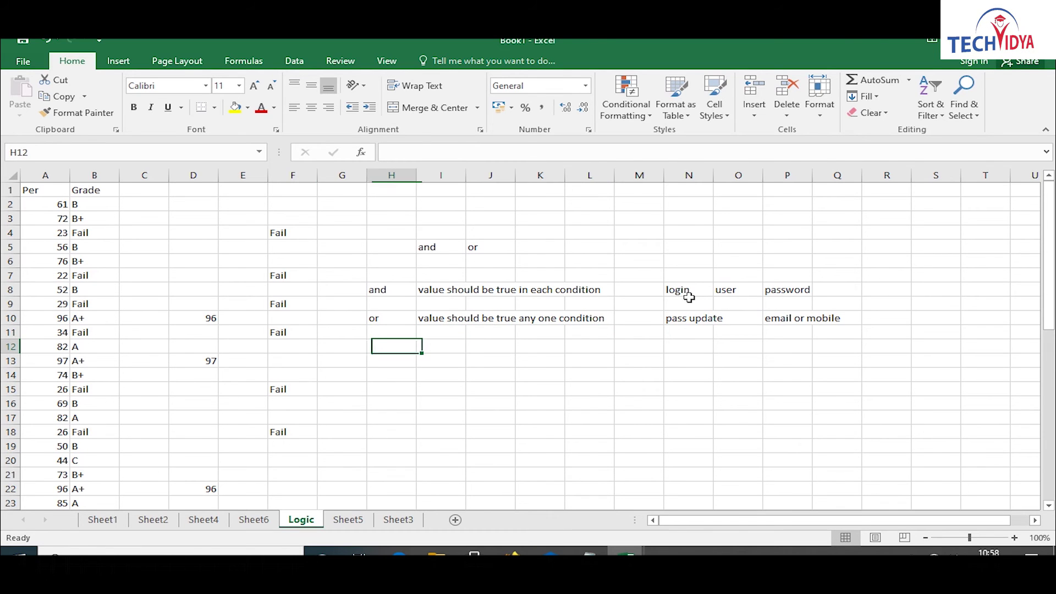
text(Hindi)
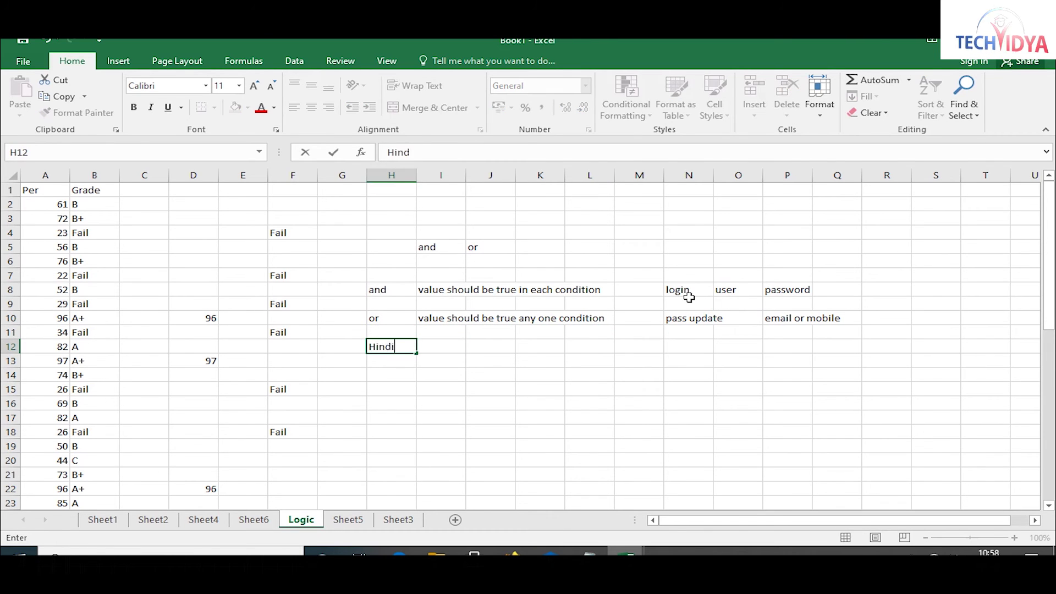
key(Tab)
text(Eng)
key(Tab)
text(Mat)
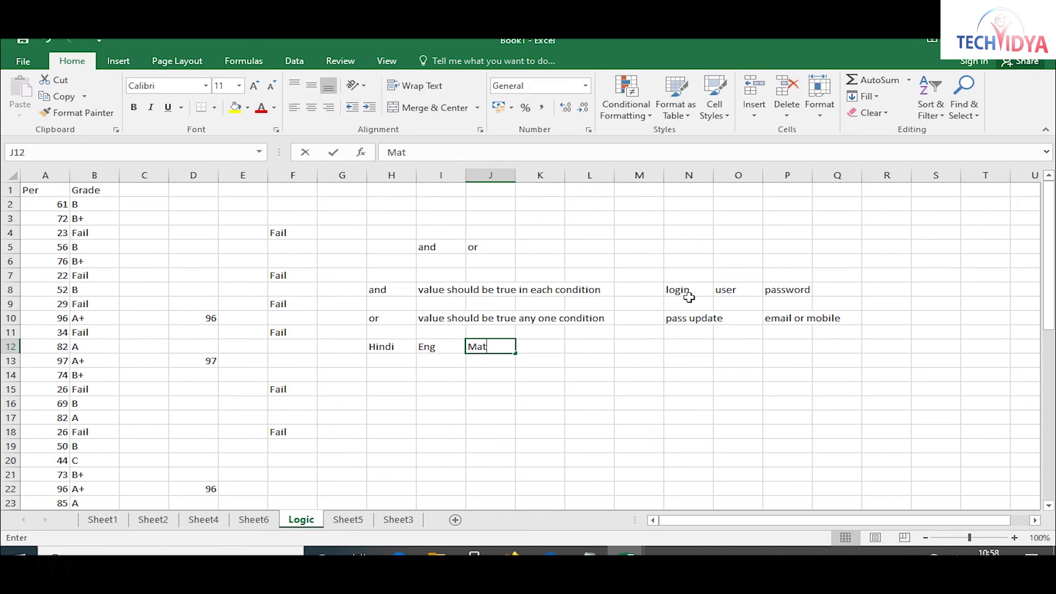
text(h)
key(Return)
Enter the scores 74, 85 and 96 in H13:J13
text(7)
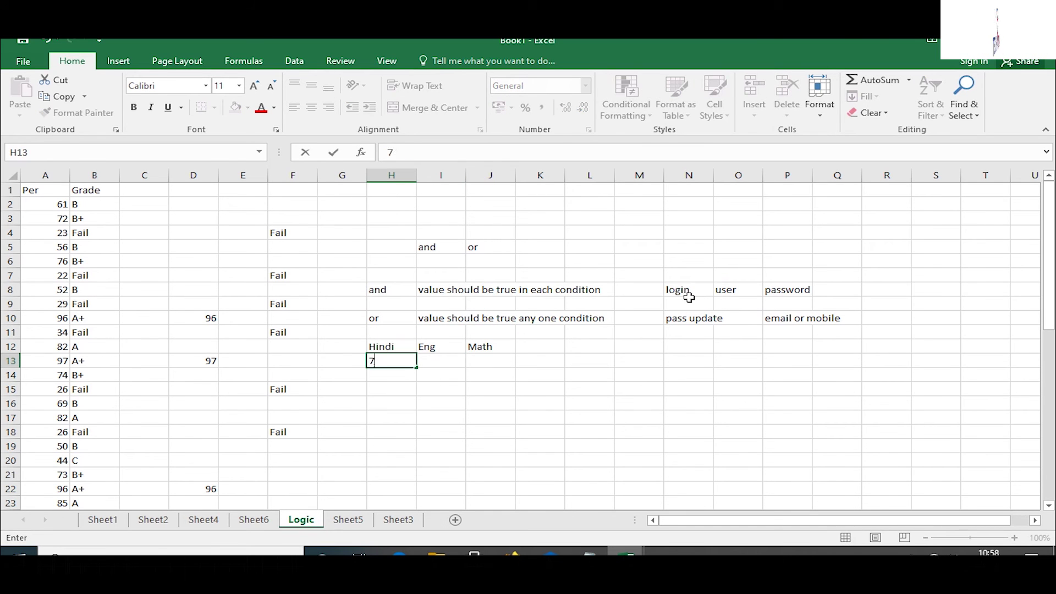
text(4)
key(Tab)
text(85)
key(Tab)
text(96)
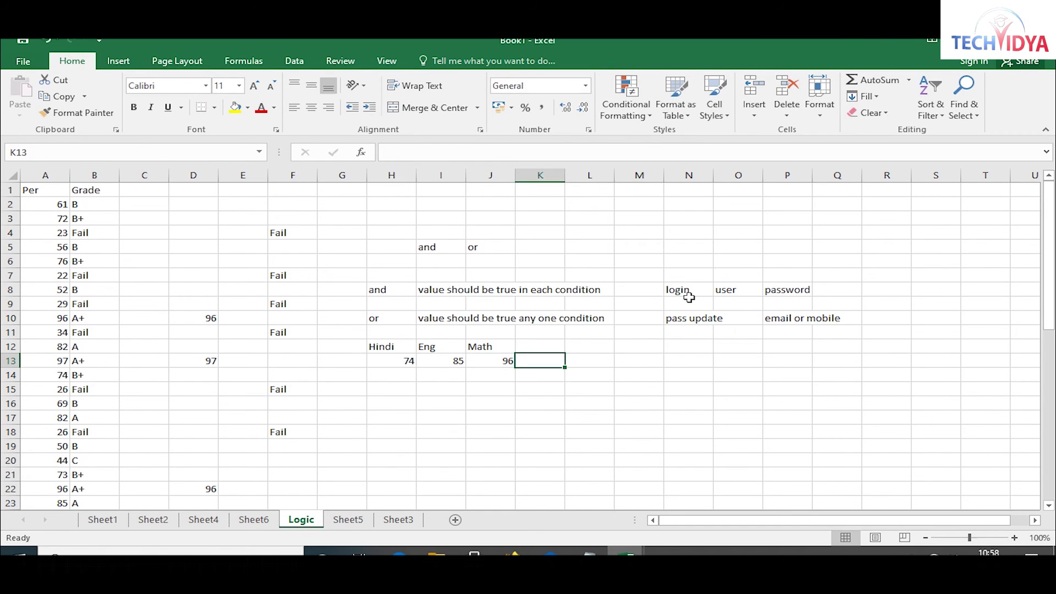
key(Return)
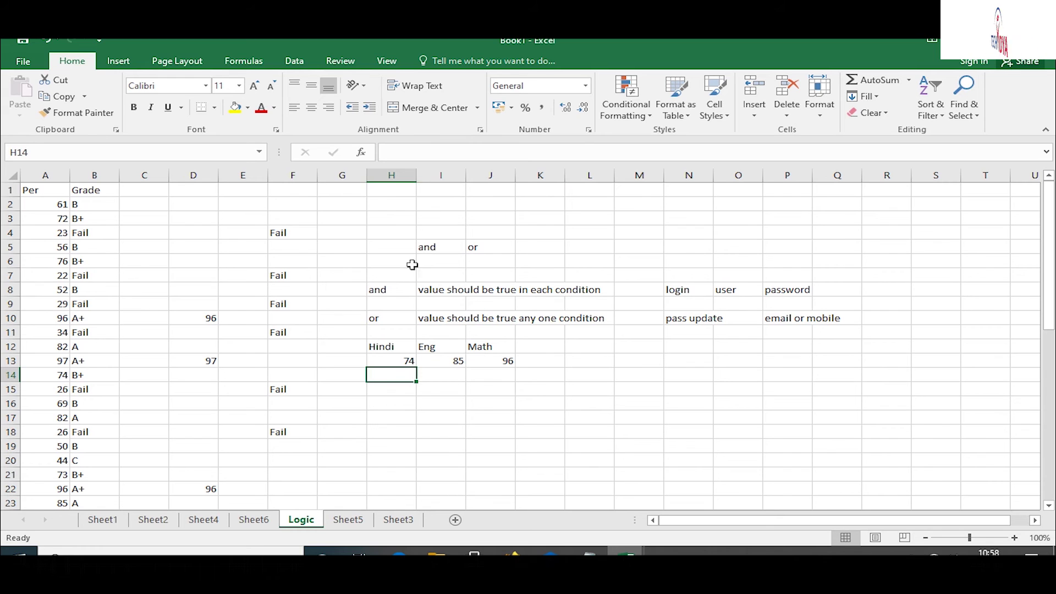
click(88, 204)
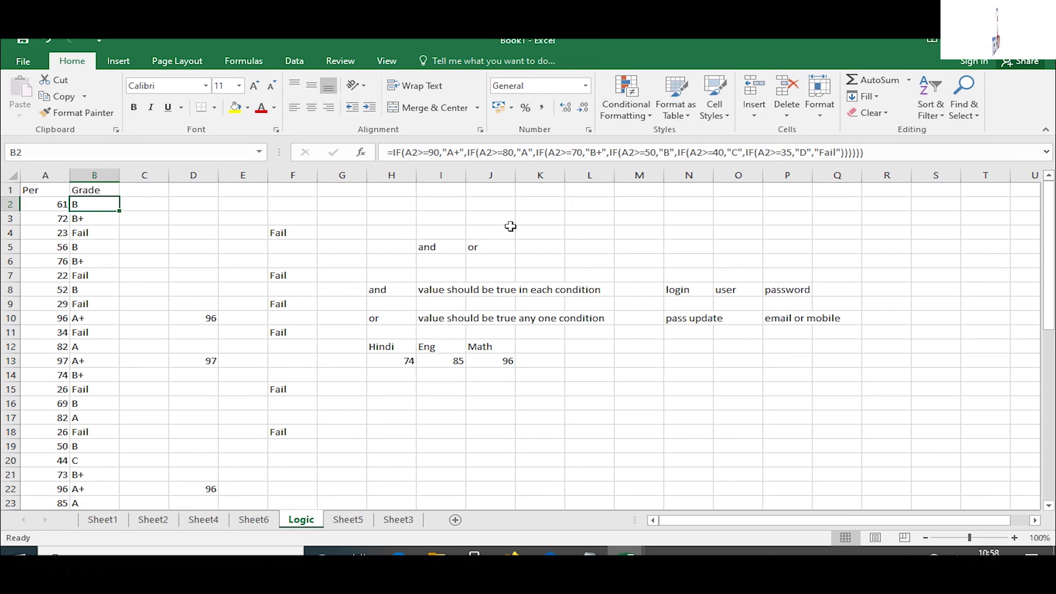
Start an IF(AND) formula in H15 testing H13>80 and I13>80
click(374, 387)
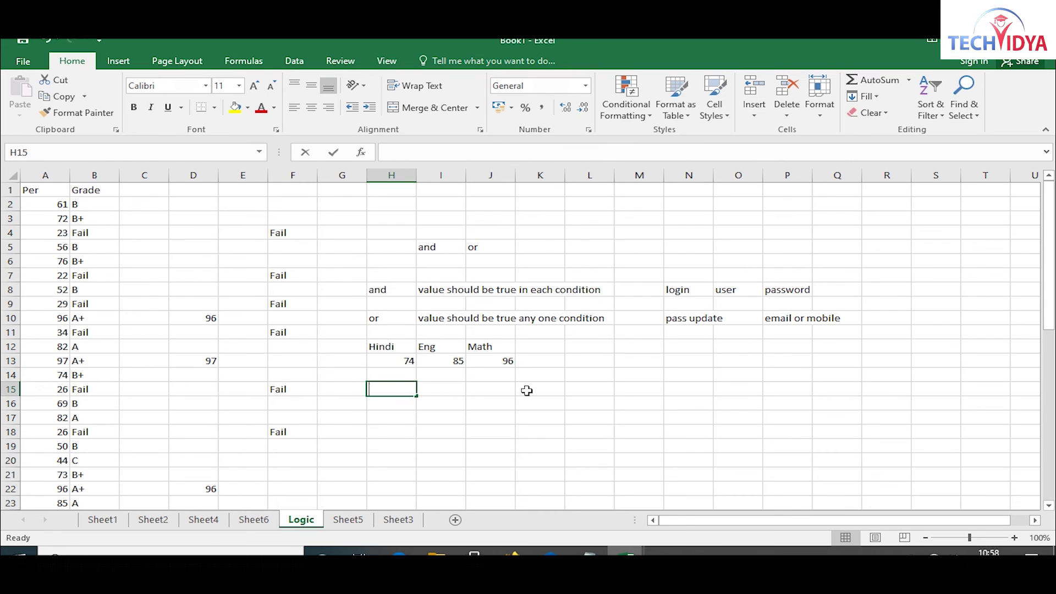
text(=IF(a)
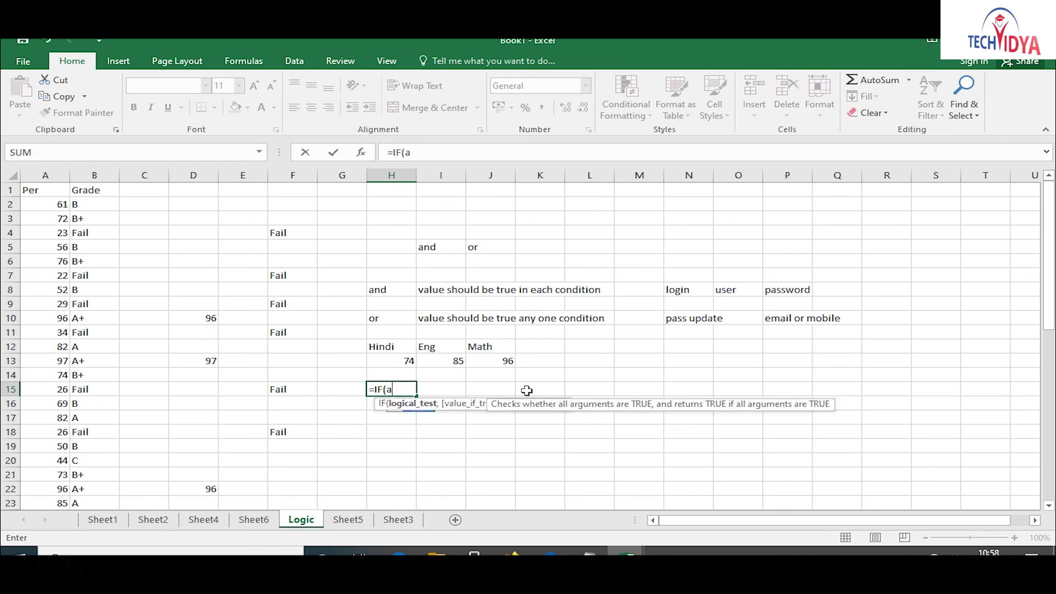
key(Tab)
key(Up)
key(Up)
text(>)
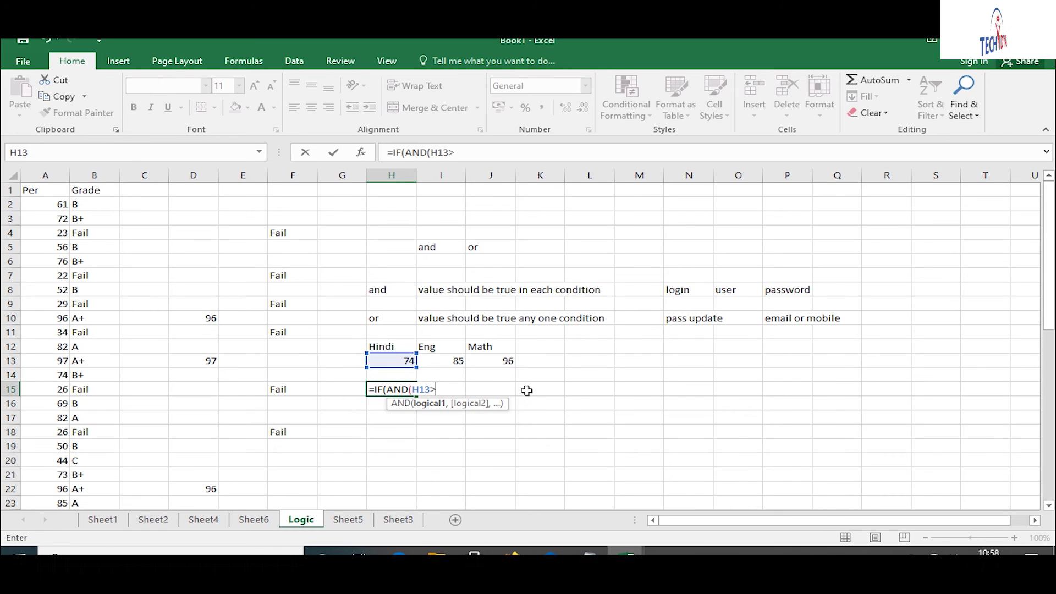
text(80,)
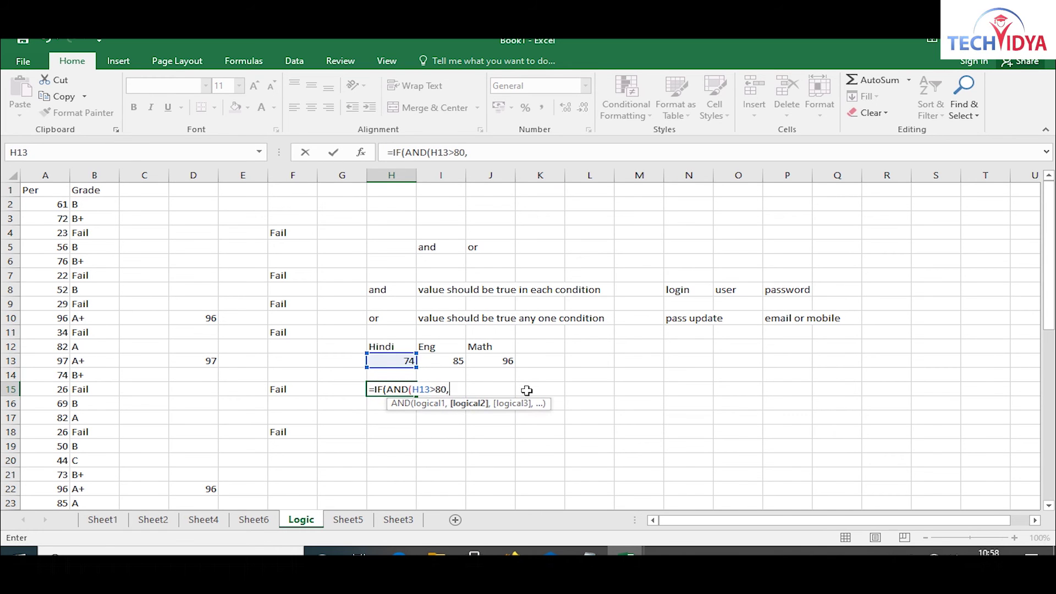
key(Up)
key(Up)
key(Right)
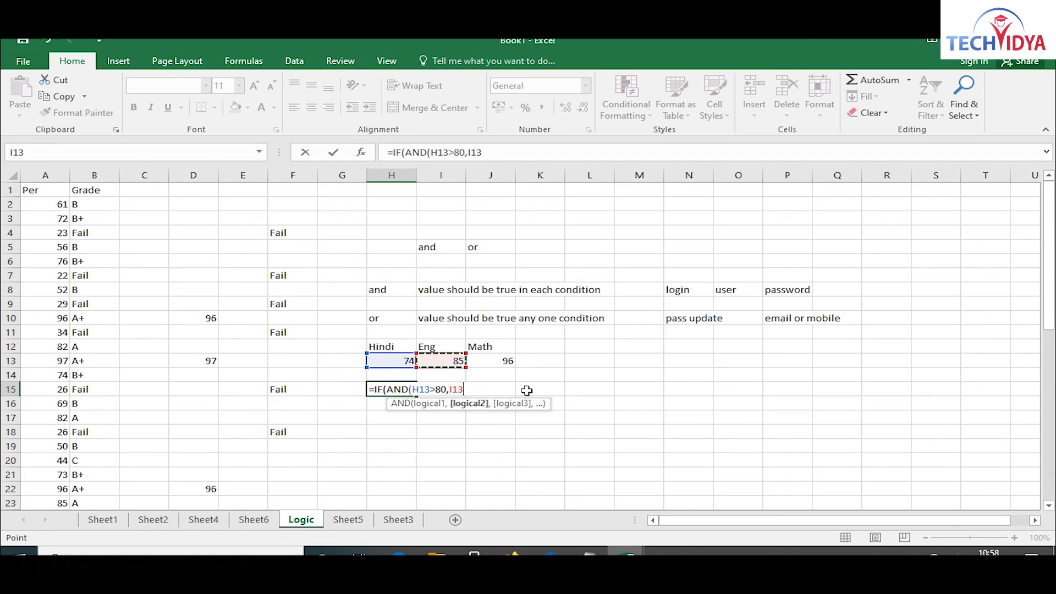
text(>)
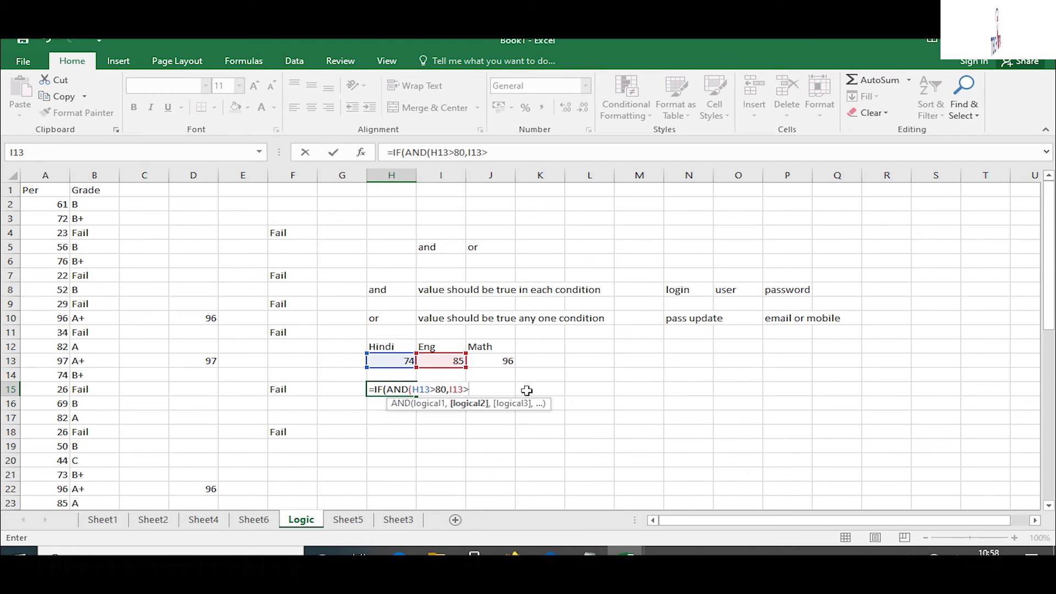
text(80,)
Add the J13>90 condition with TRUE/FALSE results and enter the formula
key(Up)
key(Up)
key(Right)
key(Right)
text(>90)
text())
text(,")
key(BackSpace)
text(t)
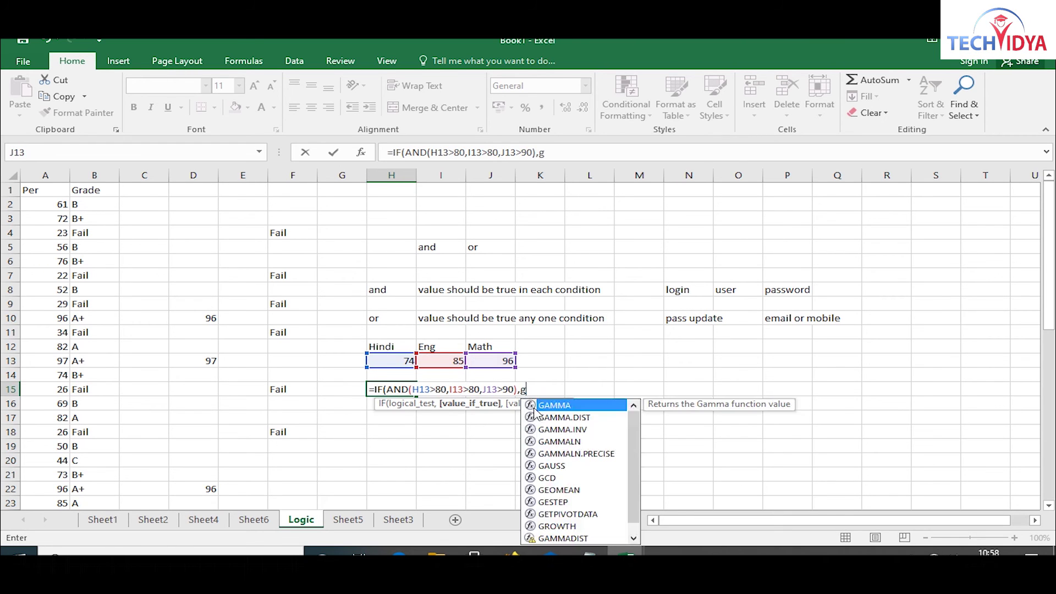
text(rue,false)
key(Return)
key(Return)
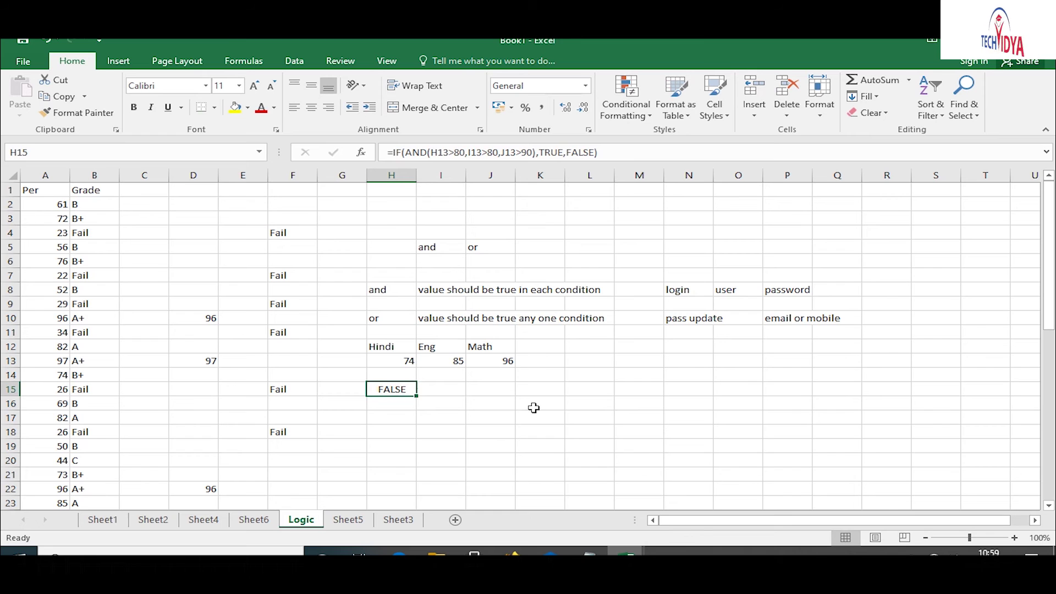
key(Left)
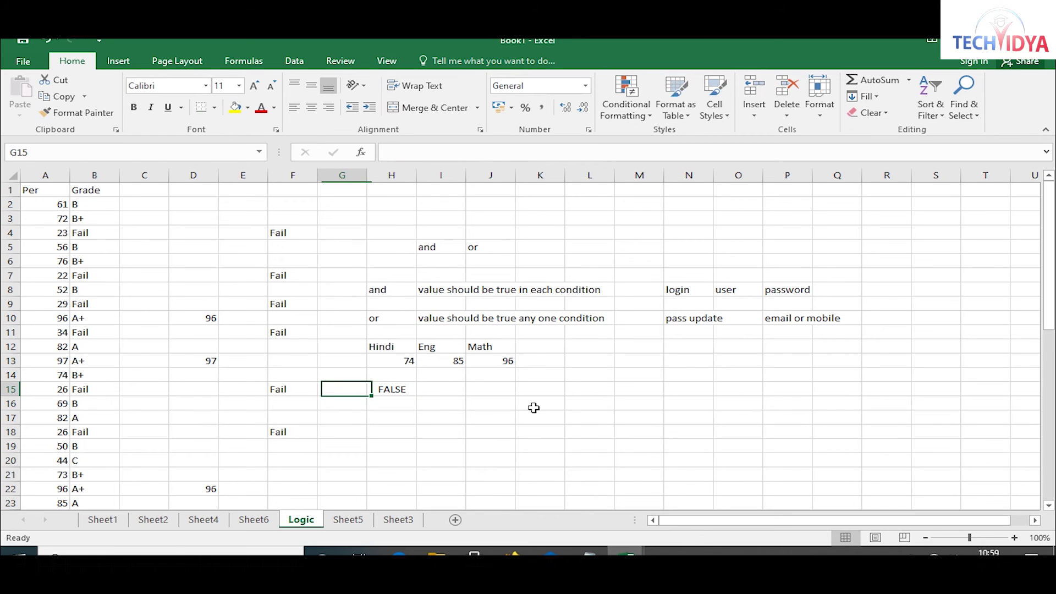
Label G15 'and' and start an IF(OR) formula in H16 with H13>80
text(and)
key(Return)
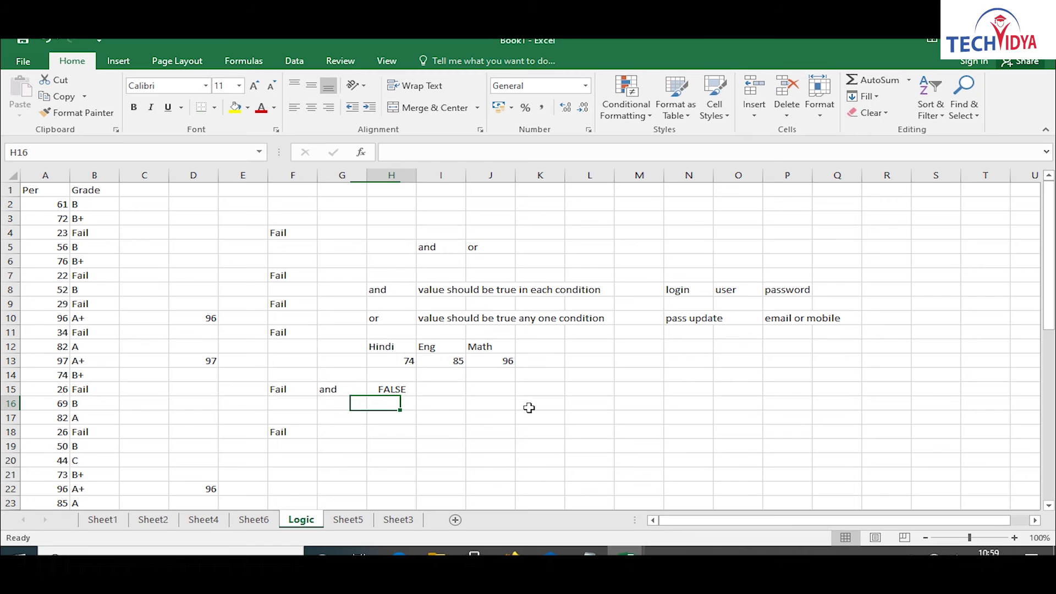
text(=IF(or()
key(Up)
key(Up)
key(Up)
text(>)
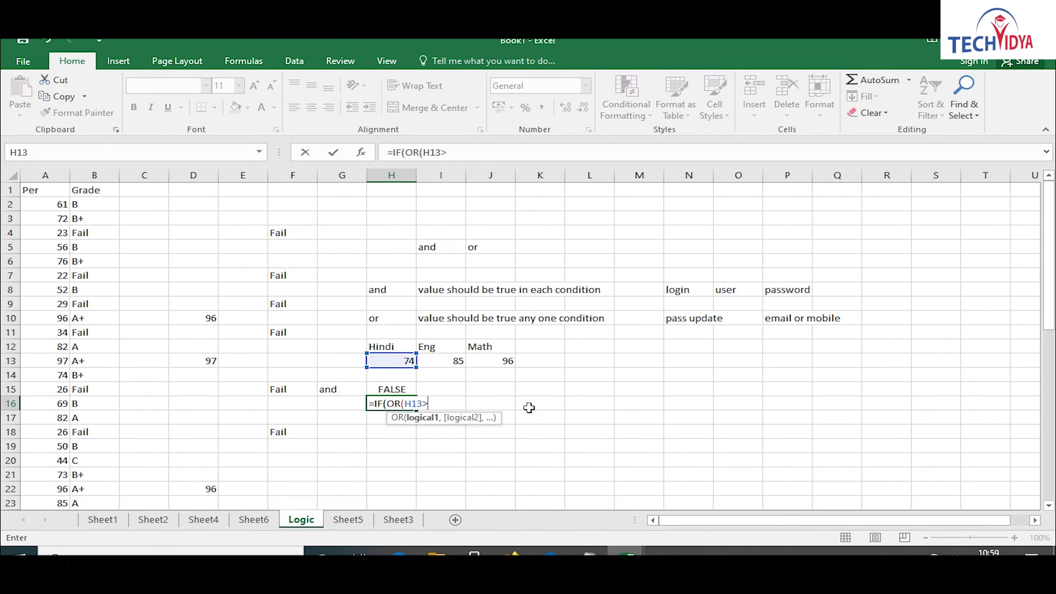
text(80,)
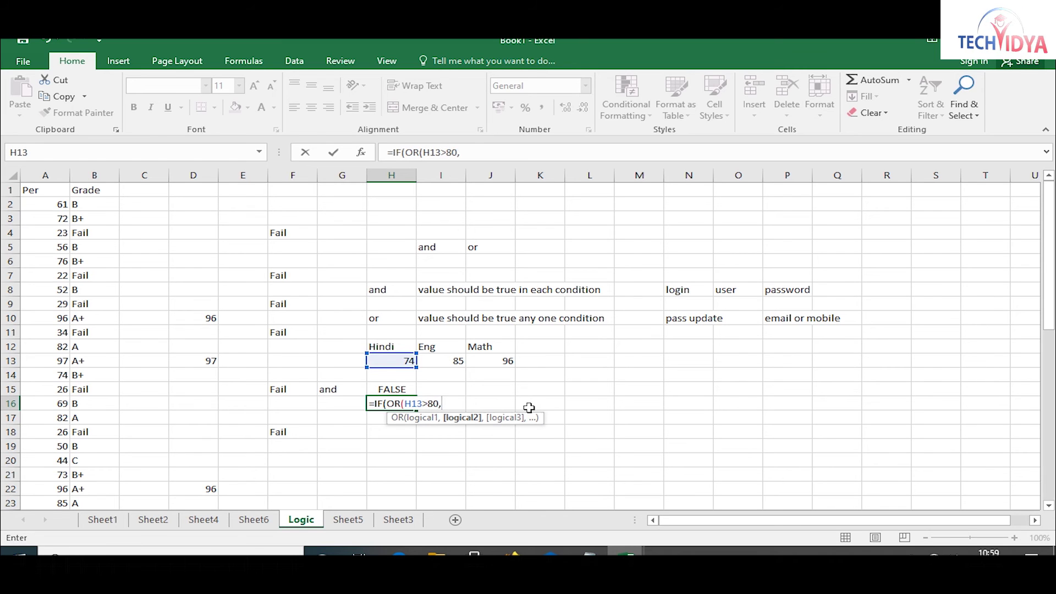
Add conditions I13>82 and J13>98 with results 'ture'/false, then enter past the parenthesis warning
key(Up)
key(Up)
key(Right)
key(Right)
key(Up)
key(Left)
text(>82,)
key(Up)
key(Up)
key(Right)
key(Right)
key(Up)
text(>98),)
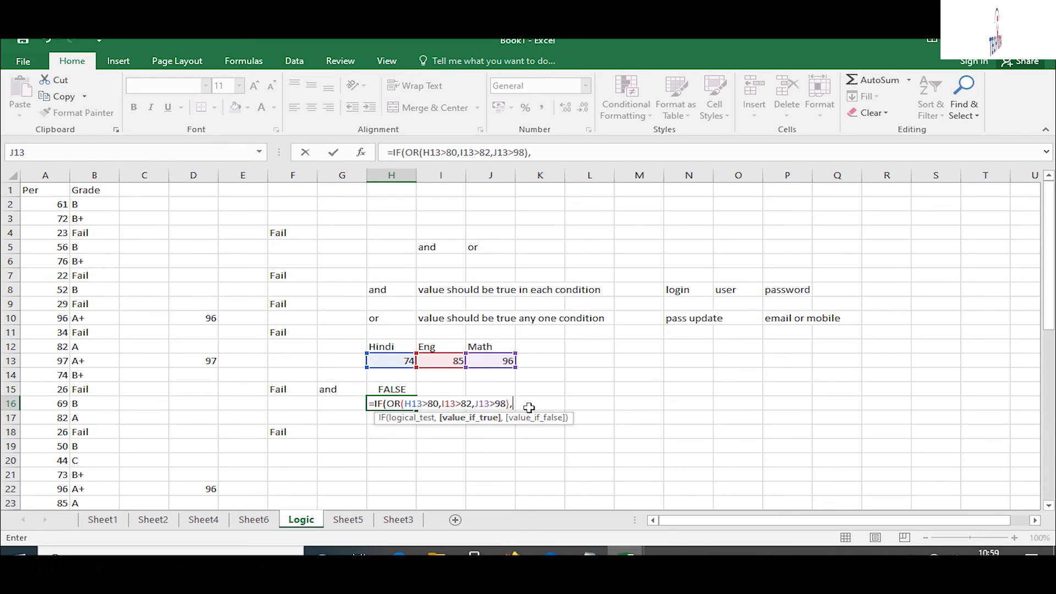
text(ture,false)
key(Return)
key(Return)
key(Return)
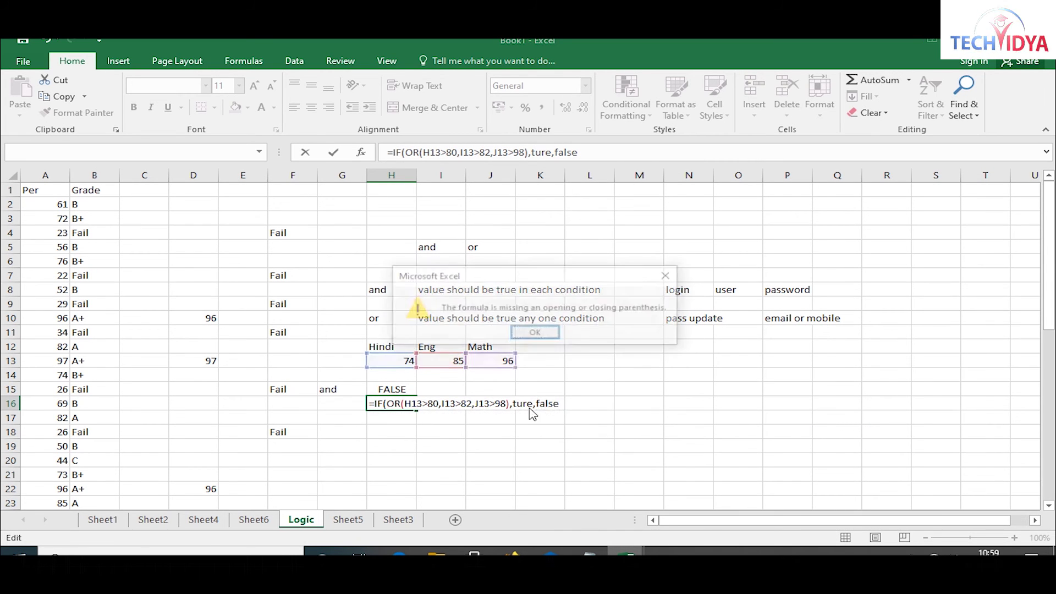
key(Return)
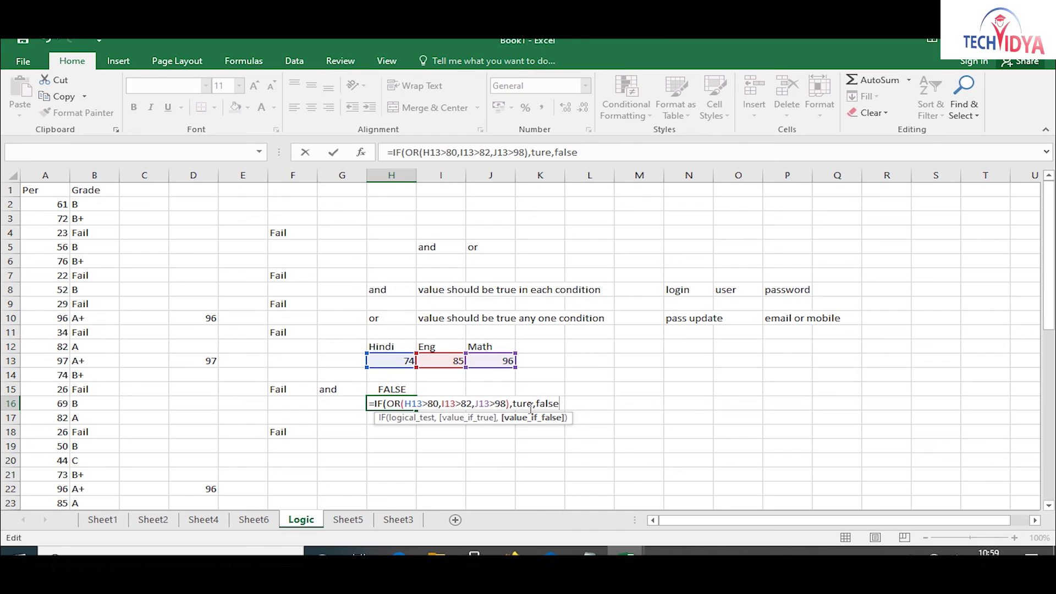
key(Return)
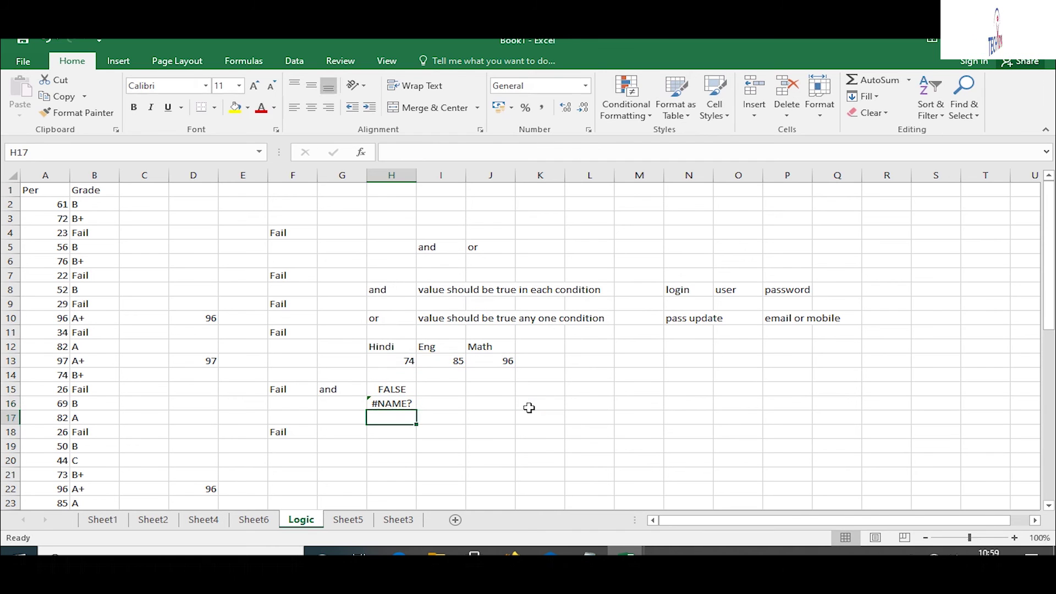
key(Up)
Correct 'ture' to 'true' in H16's OR formula
key(F2)
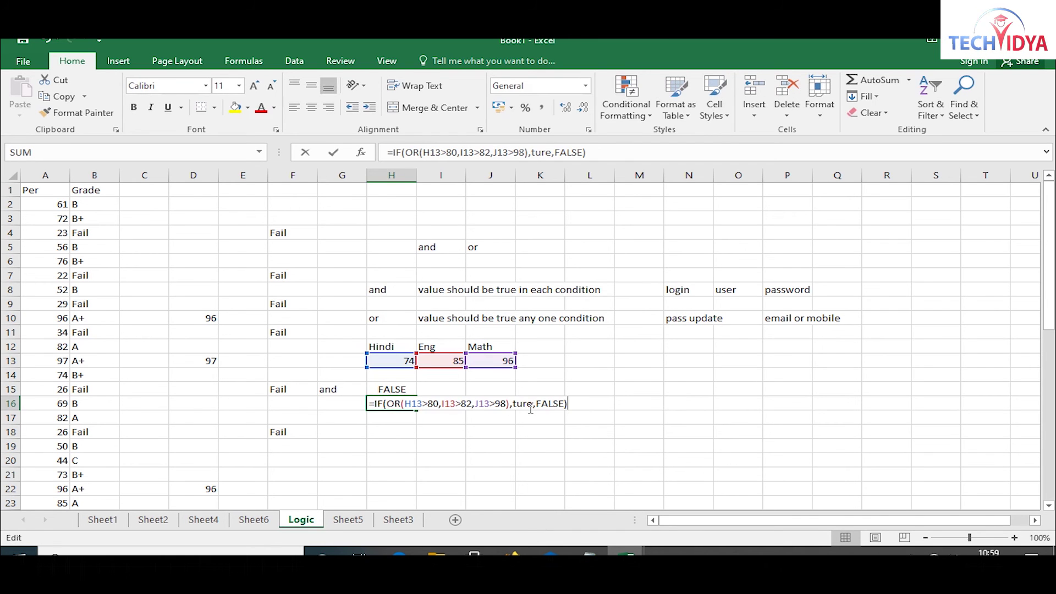
click(528, 405)
key(BackSpace)
key(BackSpace)
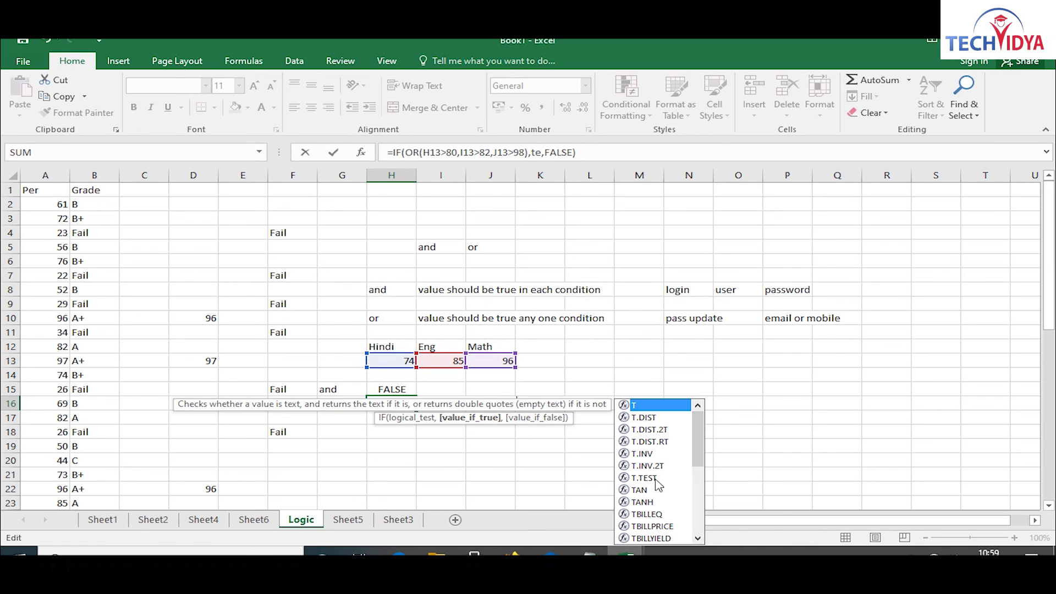
text(r)
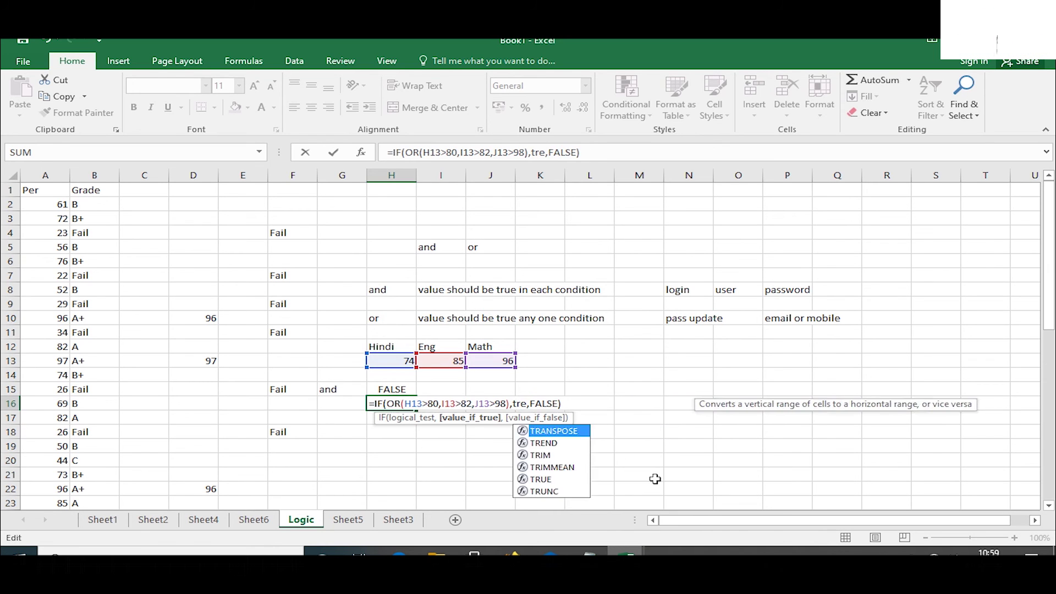
text(u)
key(Delete)
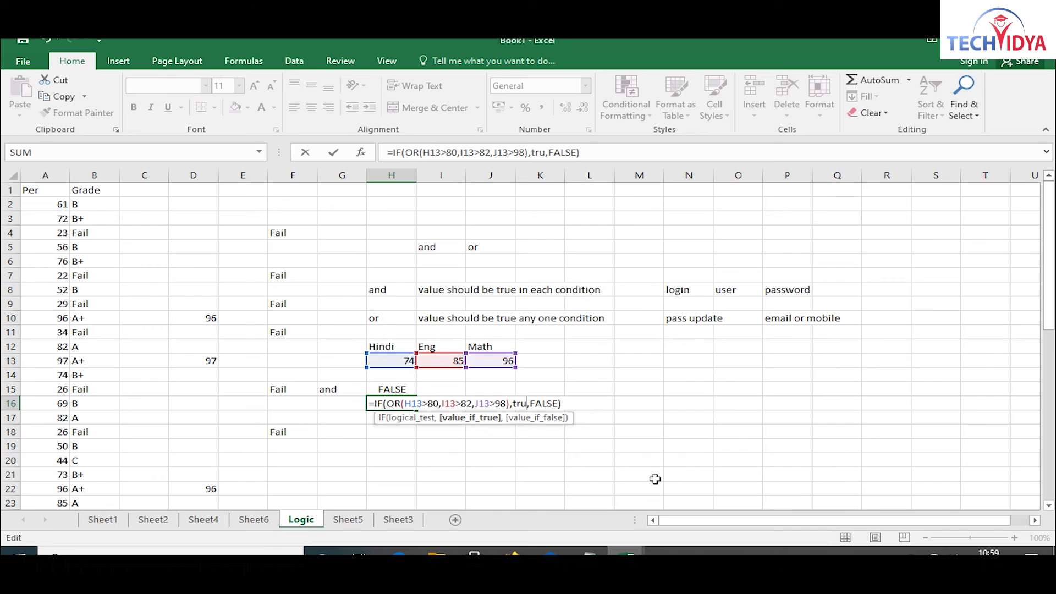
text(e)
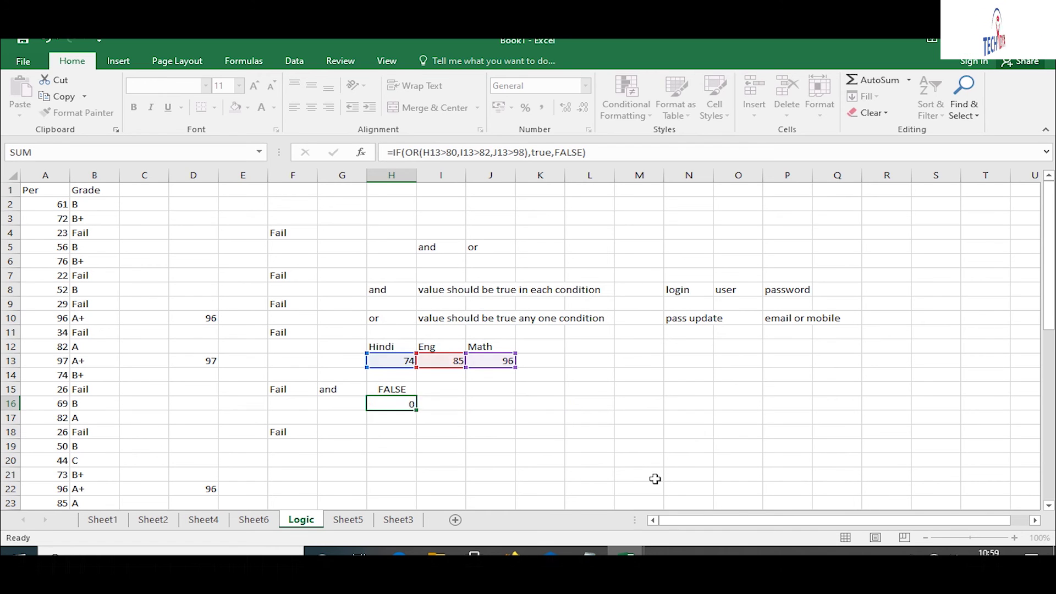
key(Return)
Label cell G16 as 'or'
key(Up)
key(Left)
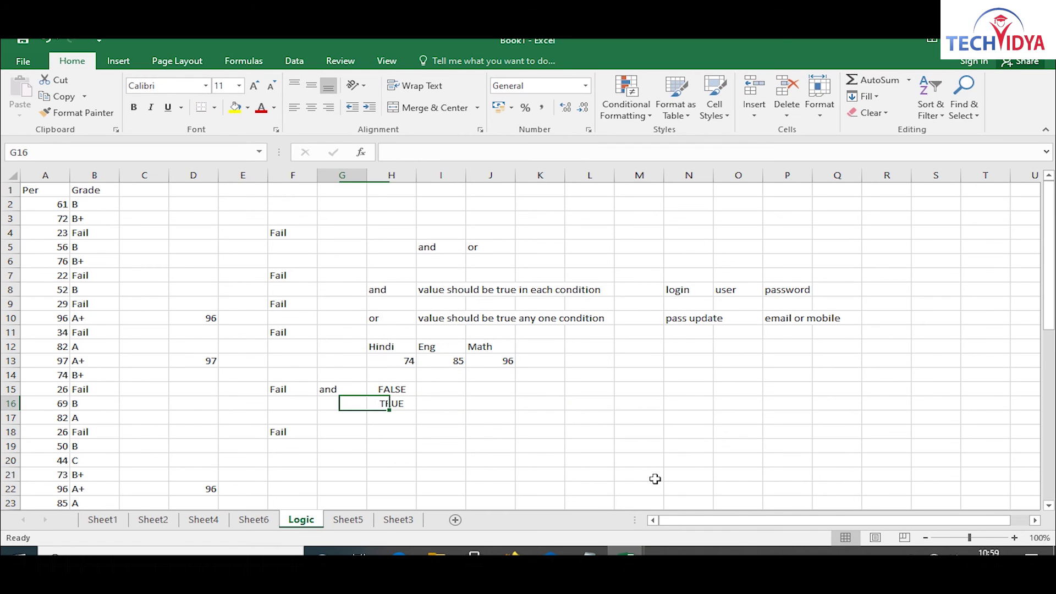
text(or)
key(Right)
key(F2)
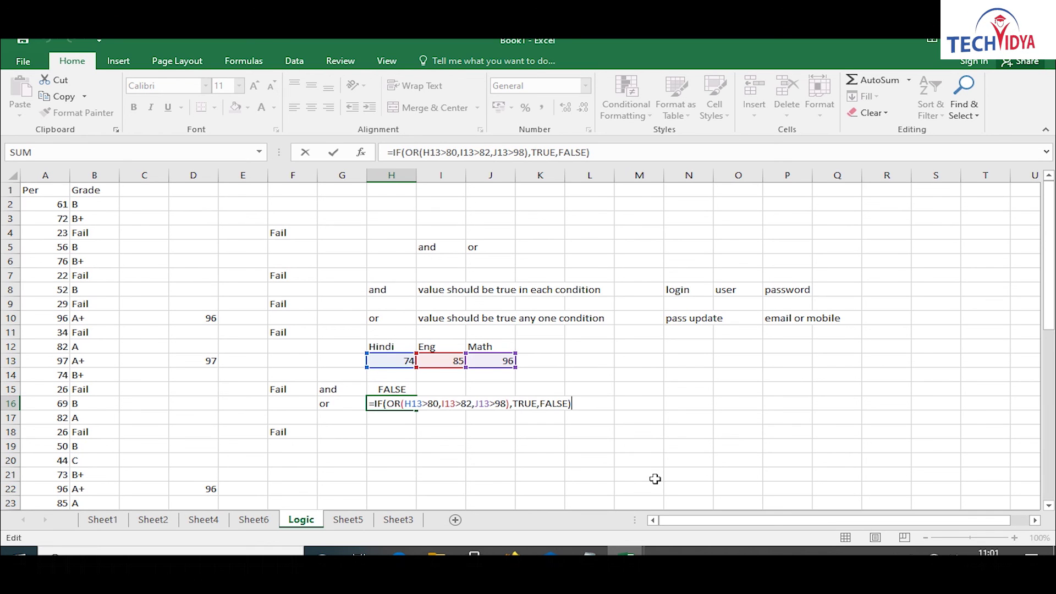
Change H16's OR formula results to "Pass","Fail" so it shows Pass
key(BackSpace)
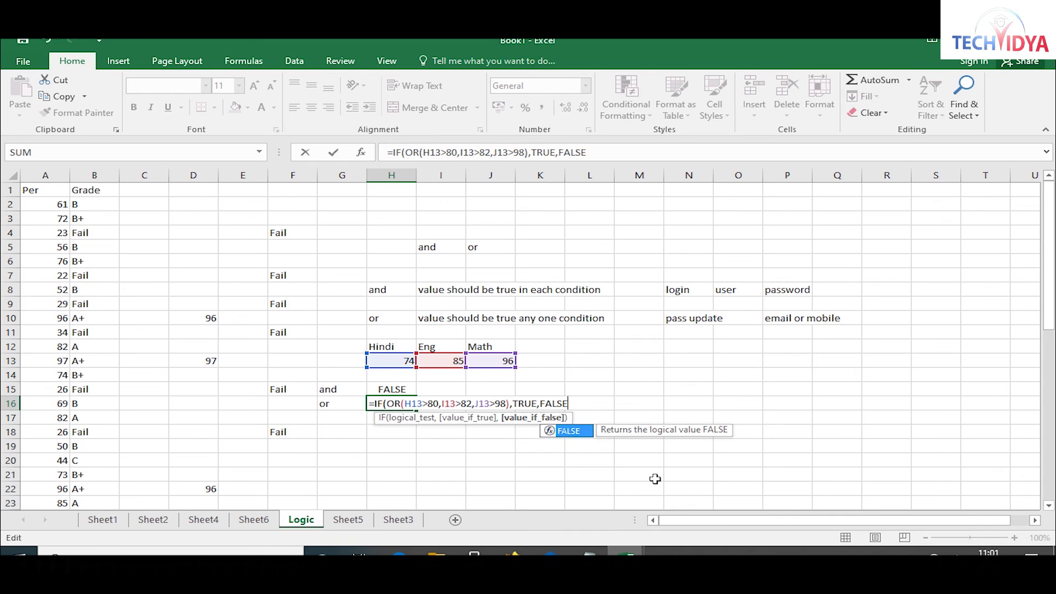
key(BackSpace)
key(BackSpace)
key(BackSpace)
key(BackSpace)
key(BackSpace)
key(BackSpace)
key(BackSpace)
key(BackSpace)
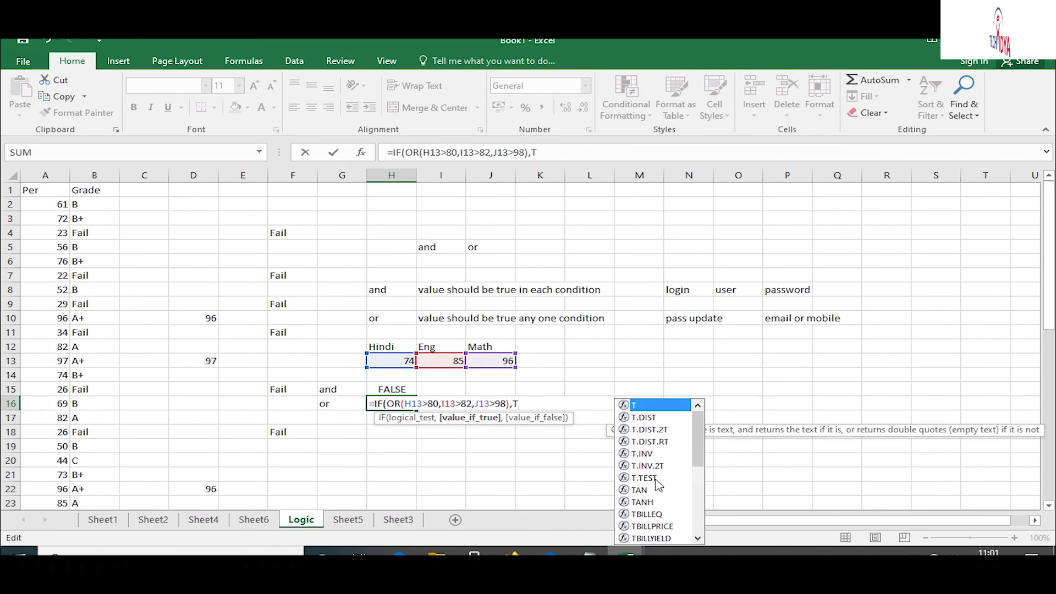
key(BackSpace)
text("Pass","Fail"))
key(Return)
key(Left)
text(1)
key(Escape)
key(Up)
key(Right)
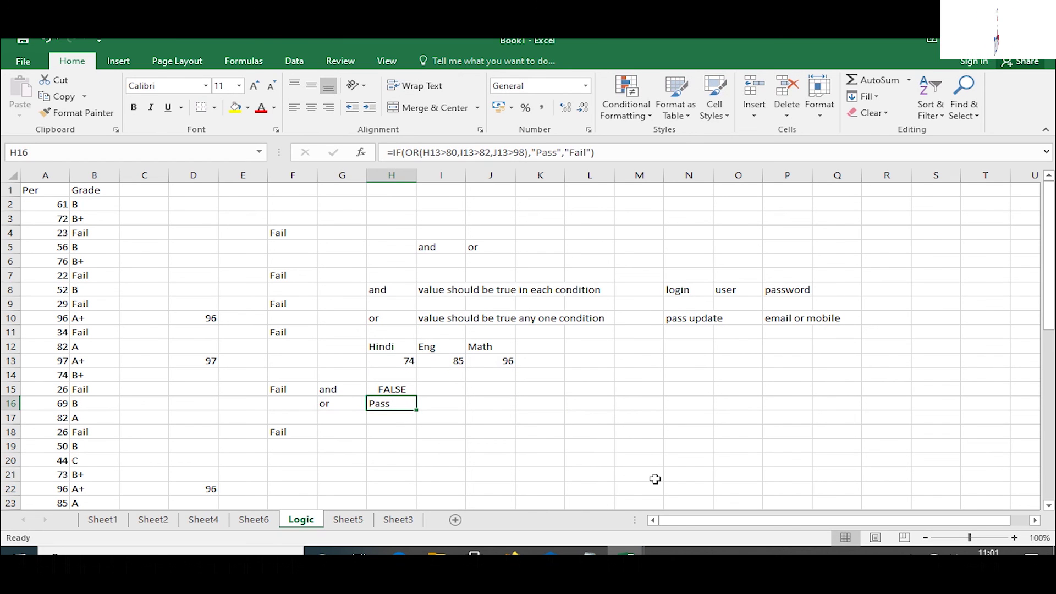
Change H15's AND formula results to "Pass","Fail" so it shows Fail
key(Up)
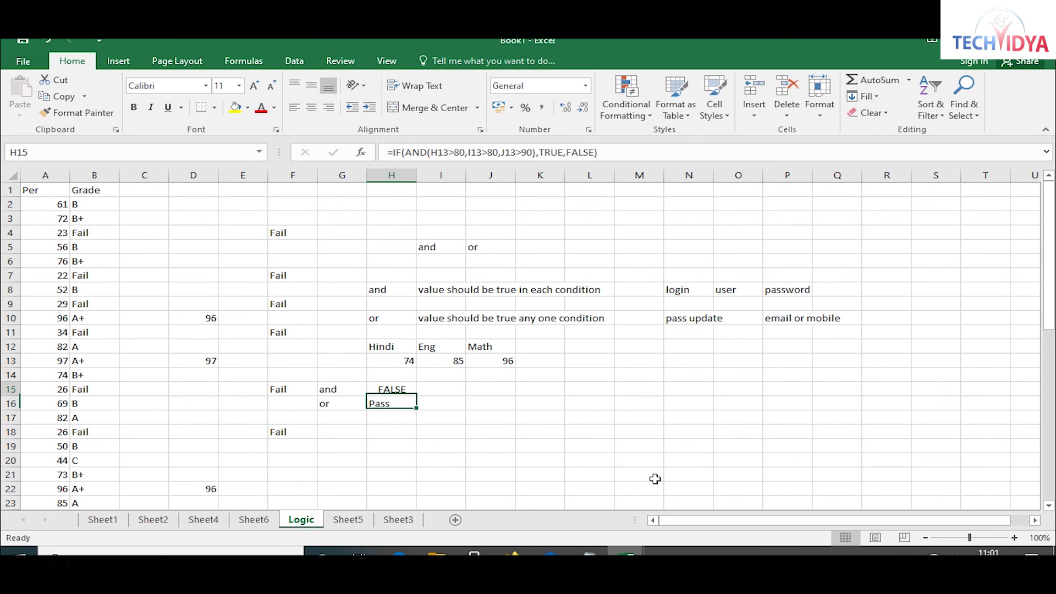
key(F2)
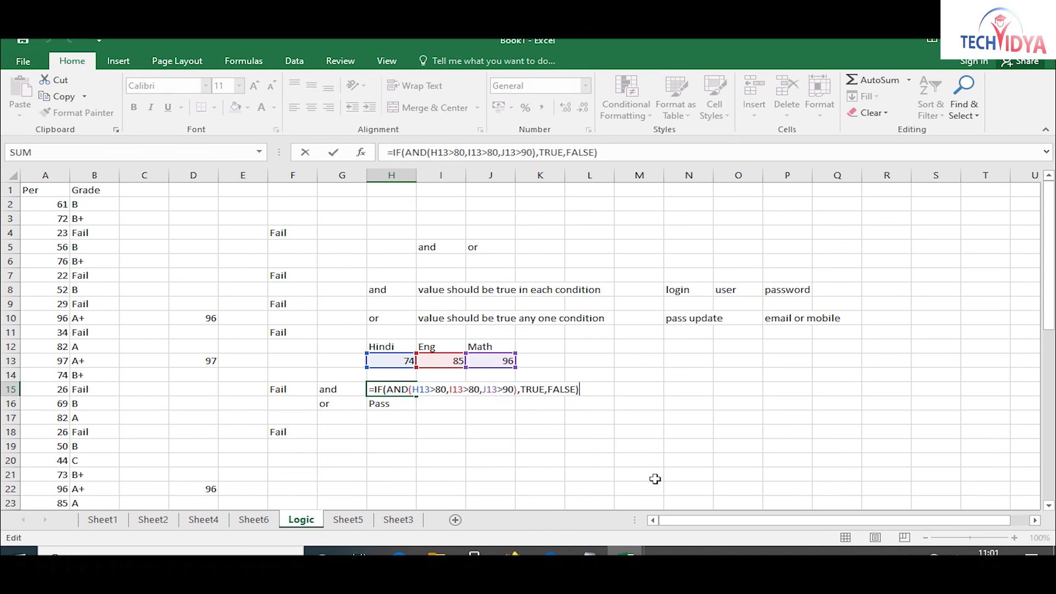
key(BackSpace)
key(BackSpace)
key(BackSpace)
key(BackSpace)
key(BackSpace)
key(BackSpace)
key(BackSpace)
key(BackSpace)
key(BackSpace)
key(BackSpace)
text("Pass","Fail")
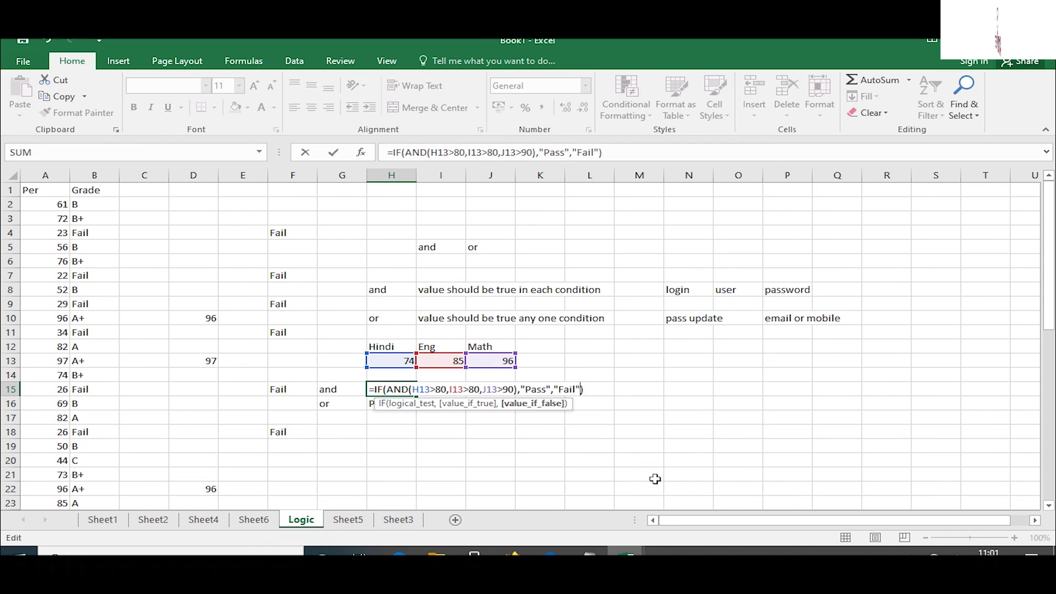
key(Return)
key(Up)
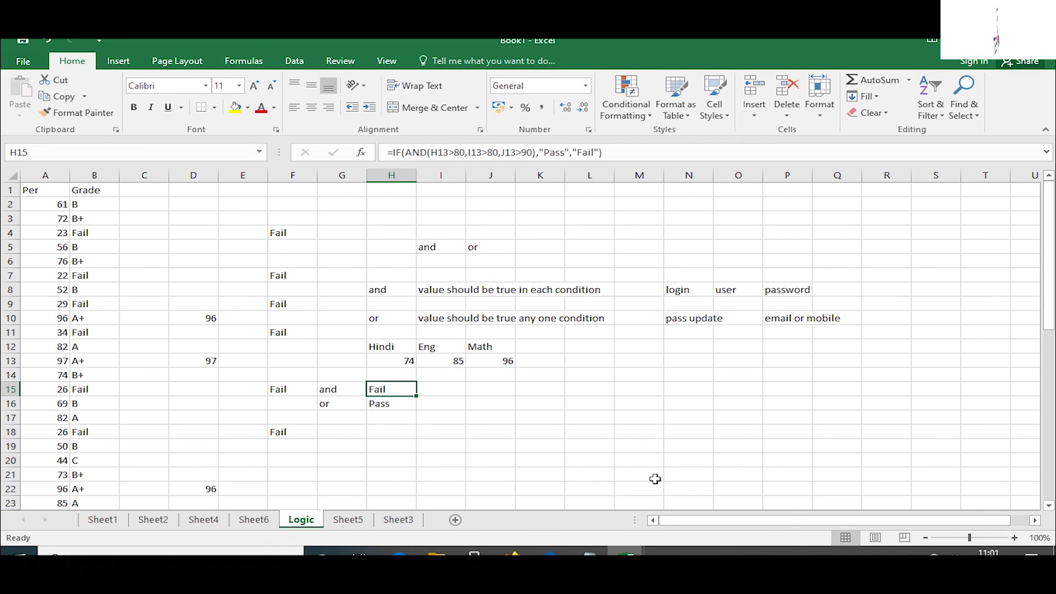
key(Down)
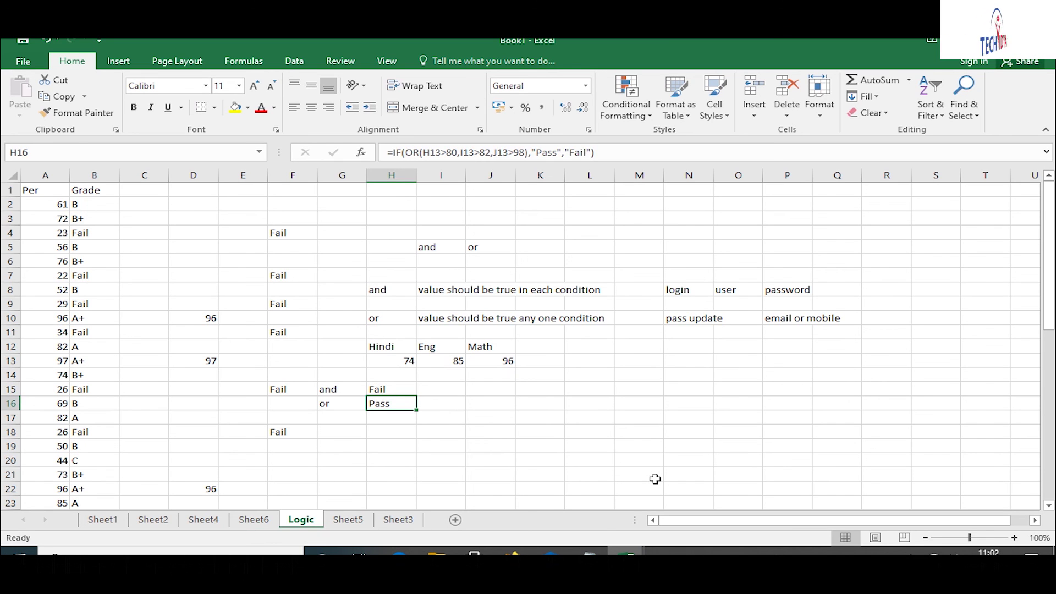
key(Right)
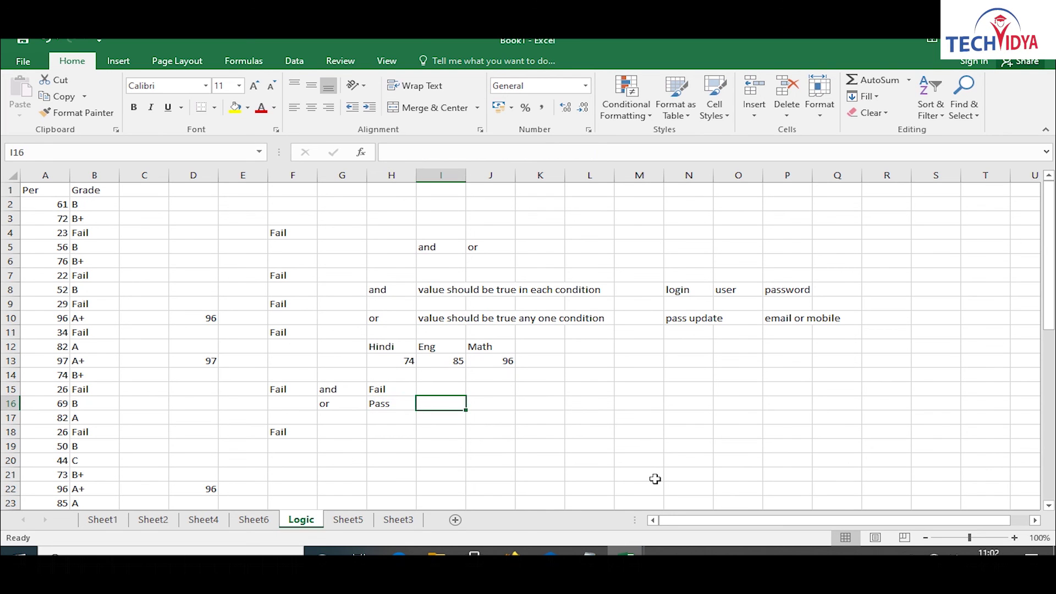
Enter =IF(H13>60,I13<70,"Pass","Fail") in I16, which triggers a formula error
text(=IF()
key(Up)
key(Up)
key(Up)
key(Left)
text(>)
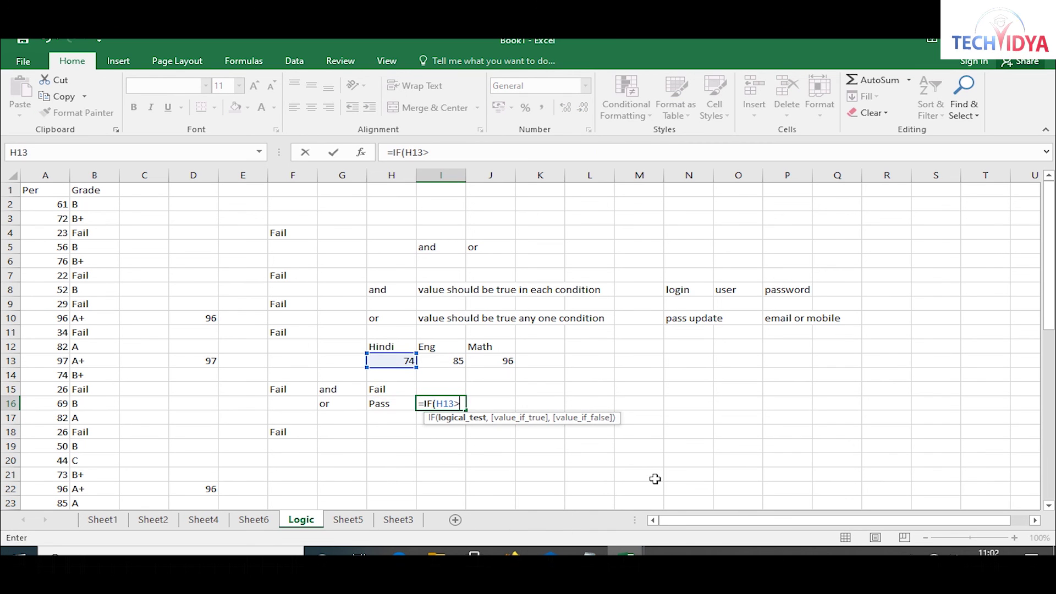
text(60)
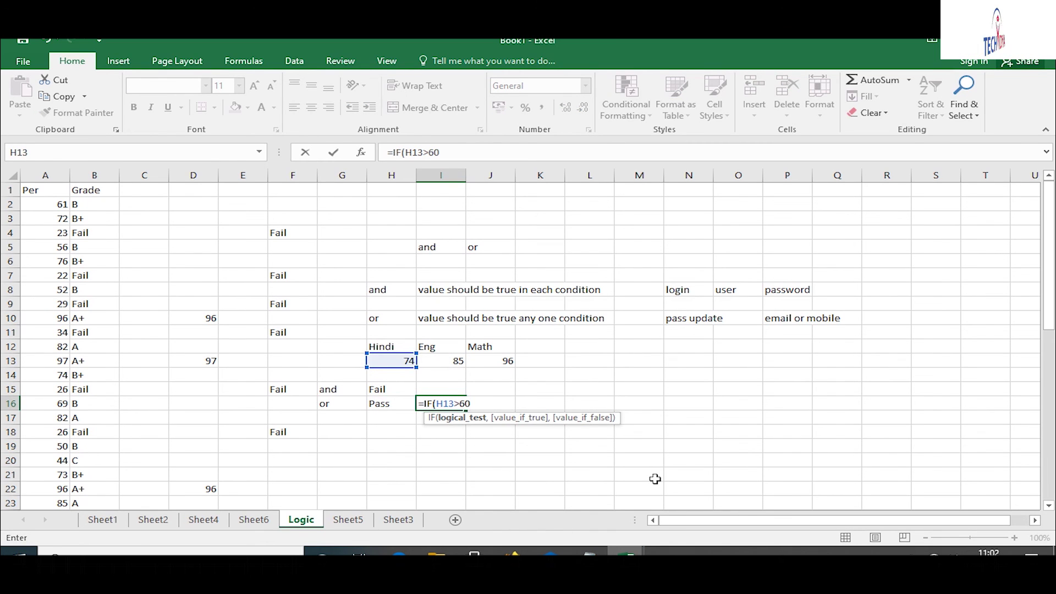
text(,)
key(Up)
key(Up)
key(Up)
text(<70),"Pass","Fail"))
key(Return)
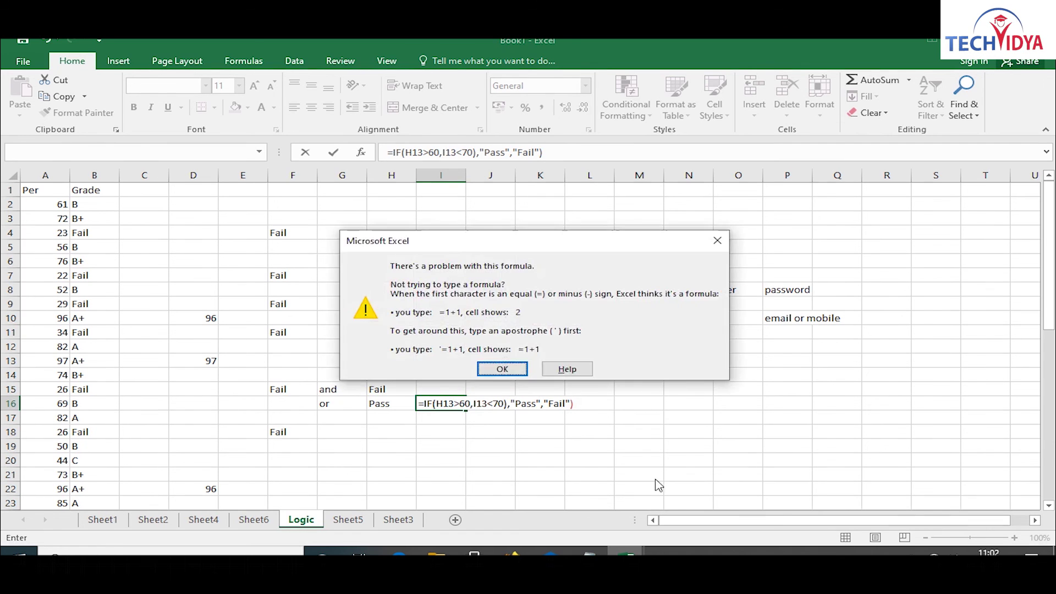
key(Return)
Fix I16's formula by wrapping the conditions in AND
key(Right)
key(Left)
key(Left)
key(Left)
key(Left)
key(Left)
key(Left)
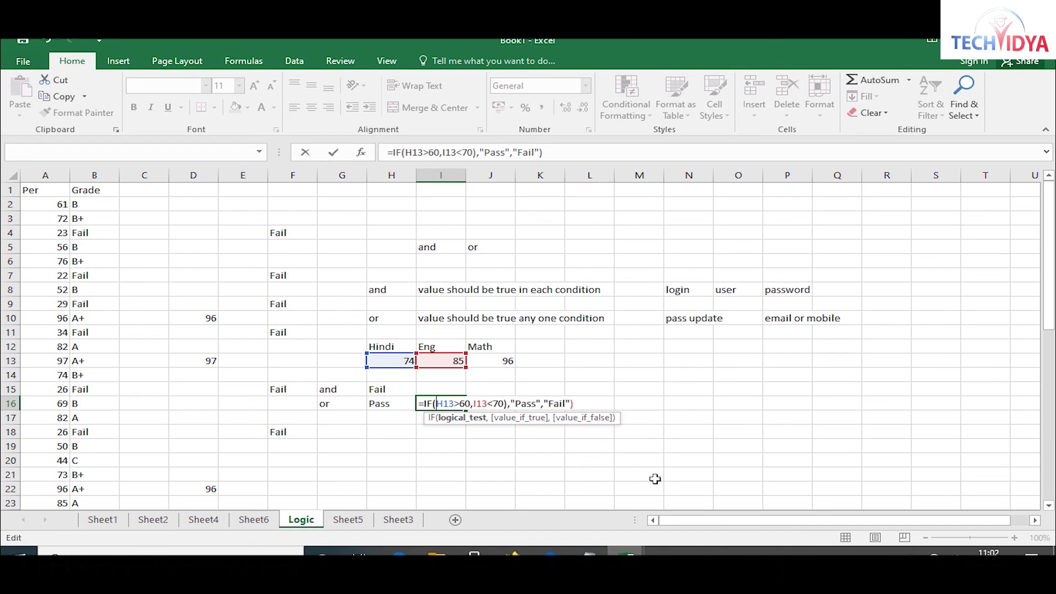
text(and)
text(()
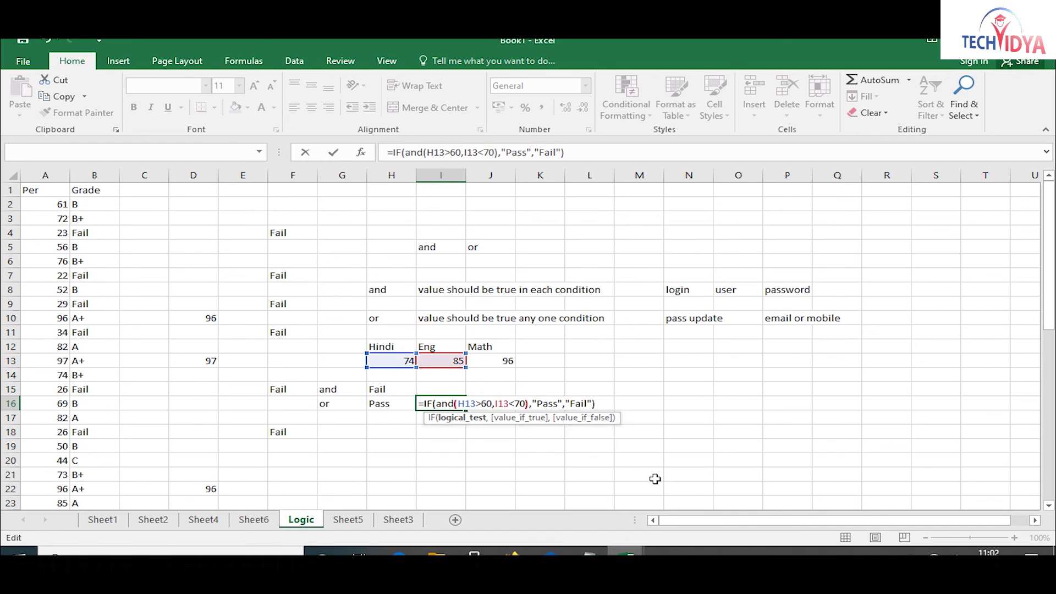
key(Return)
key(Up)
Replace AND with OR in I16 so it returns Pass
key(F2)
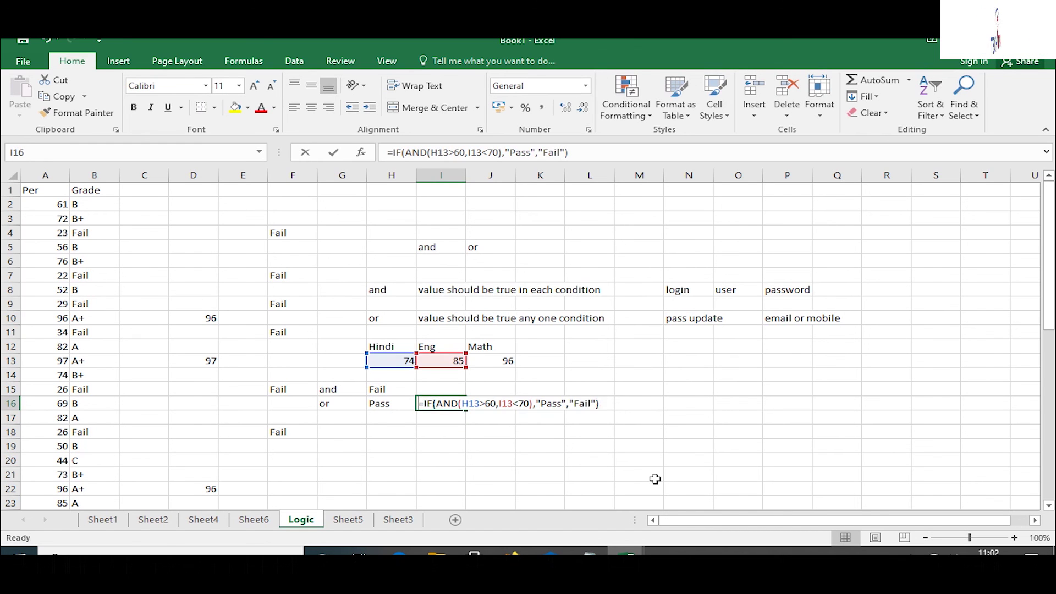
key(Left)
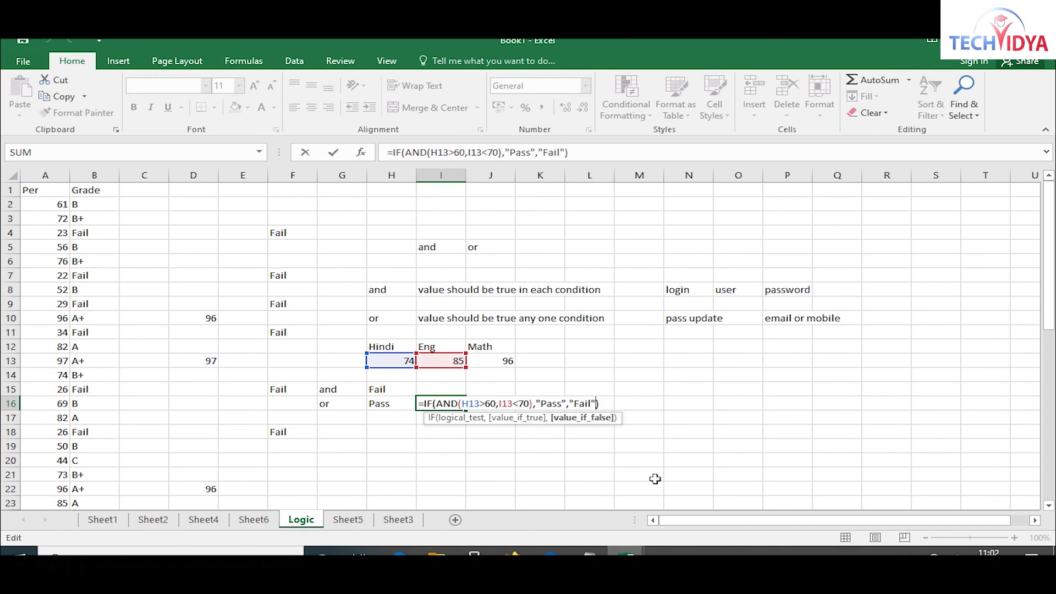
key(Left)
key(Left)
key(Left)
key(Left)
key(Left)
key(Left)
key(BackSpace)
key(BackSpace)
key(BackSpace)
text(or)
key(Return)
key(Up)
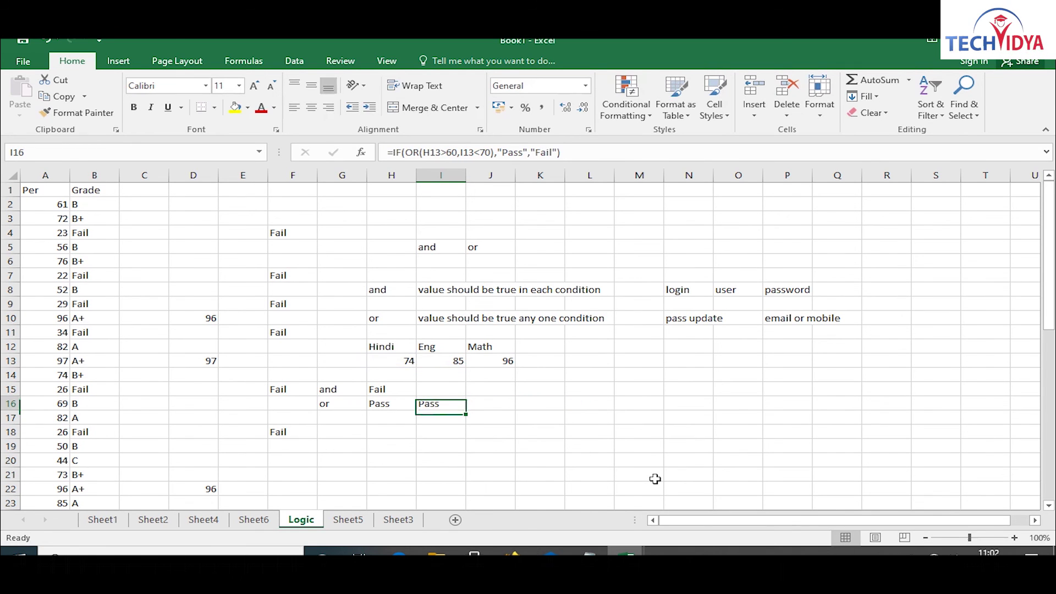
key(F2)
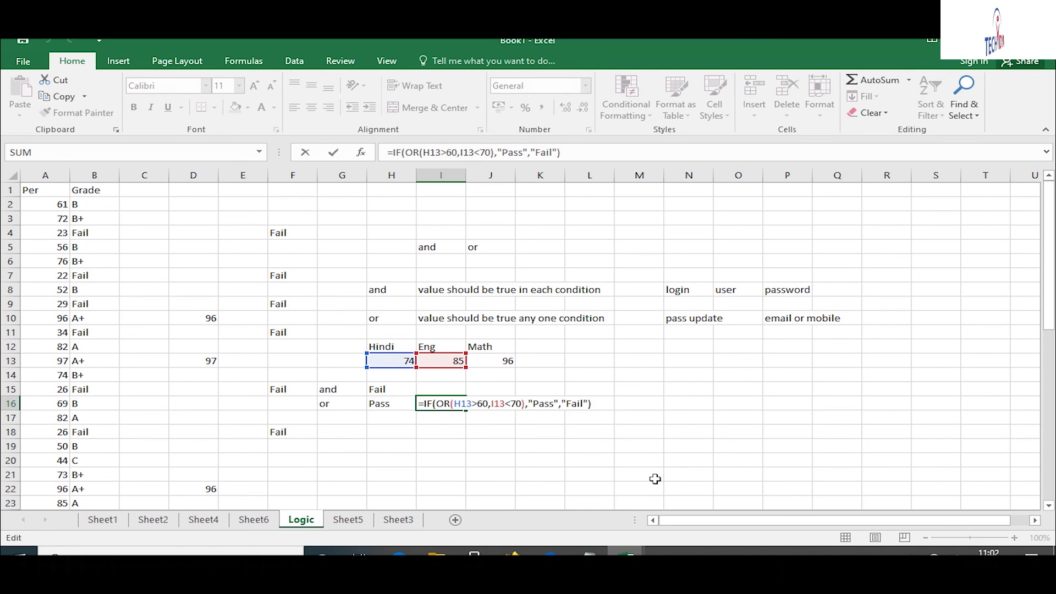
key(Escape)
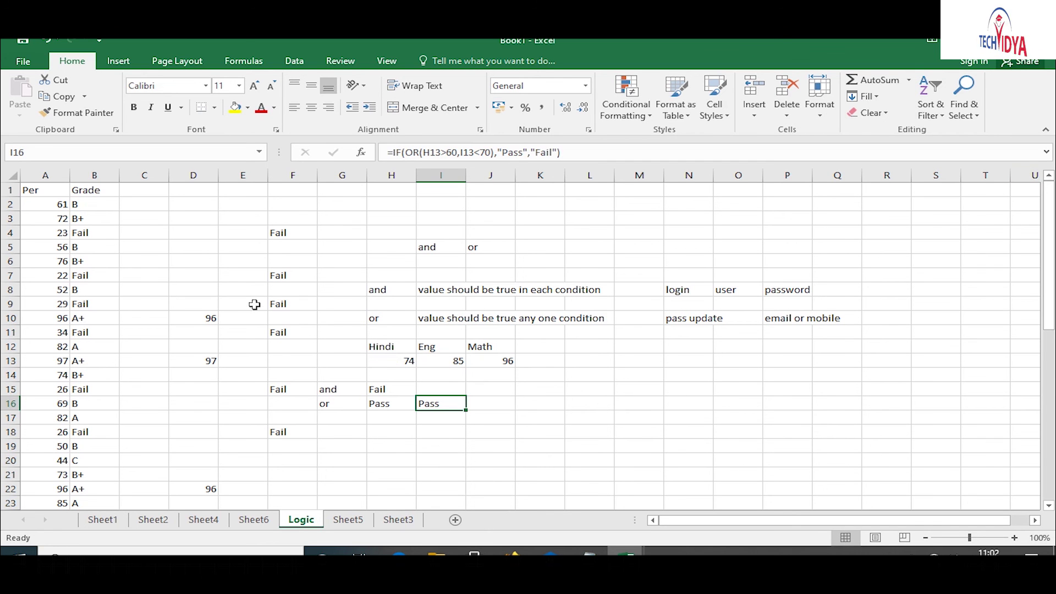
click(231, 258)
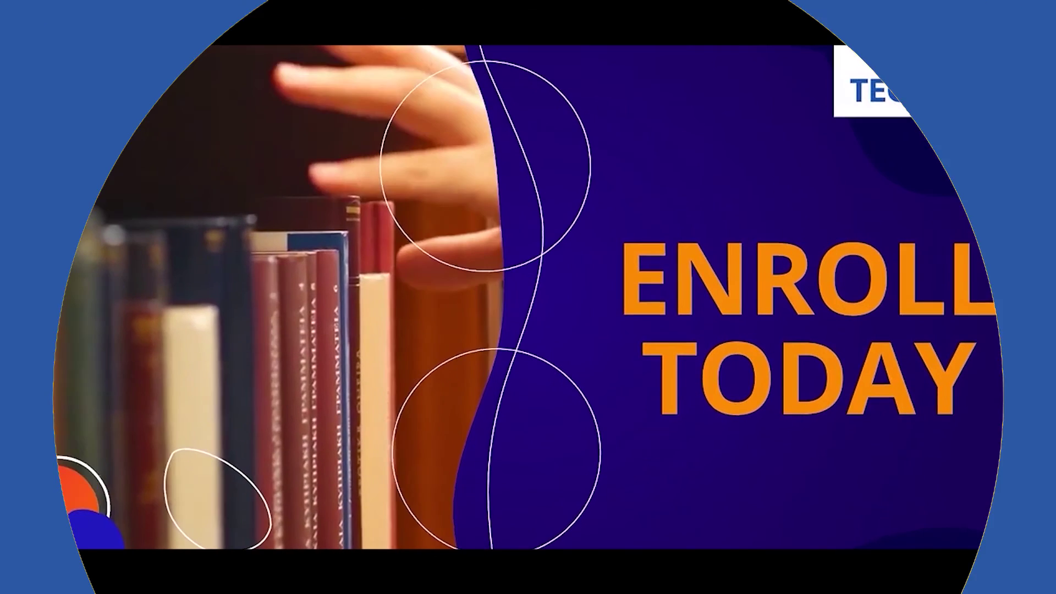